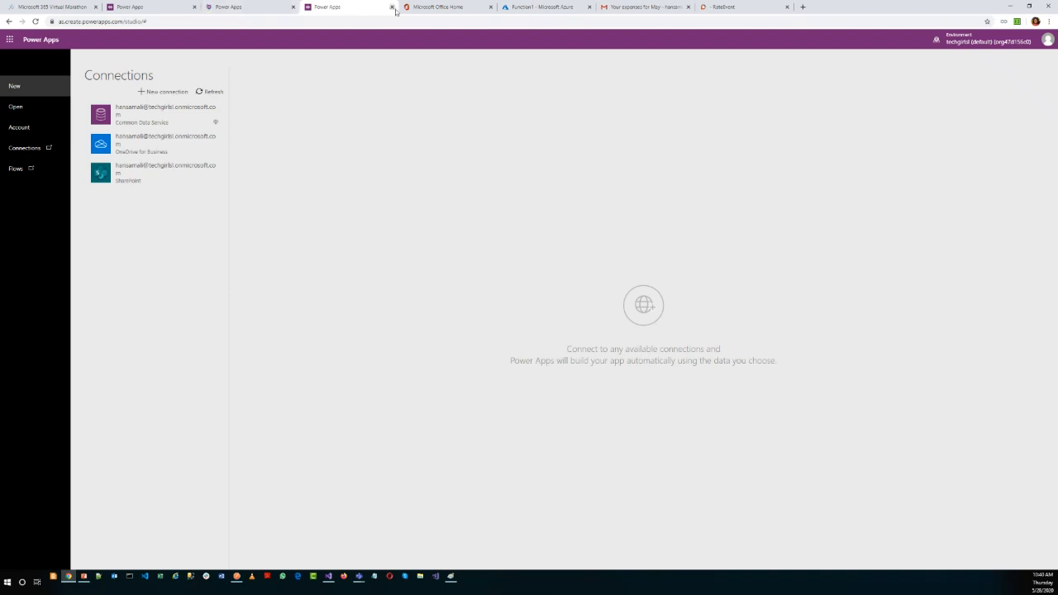
# Open the My Expenses app in Power Apps Studio, skip the welcome dialog and start the app preview.
pyautogui.click(578, 71)
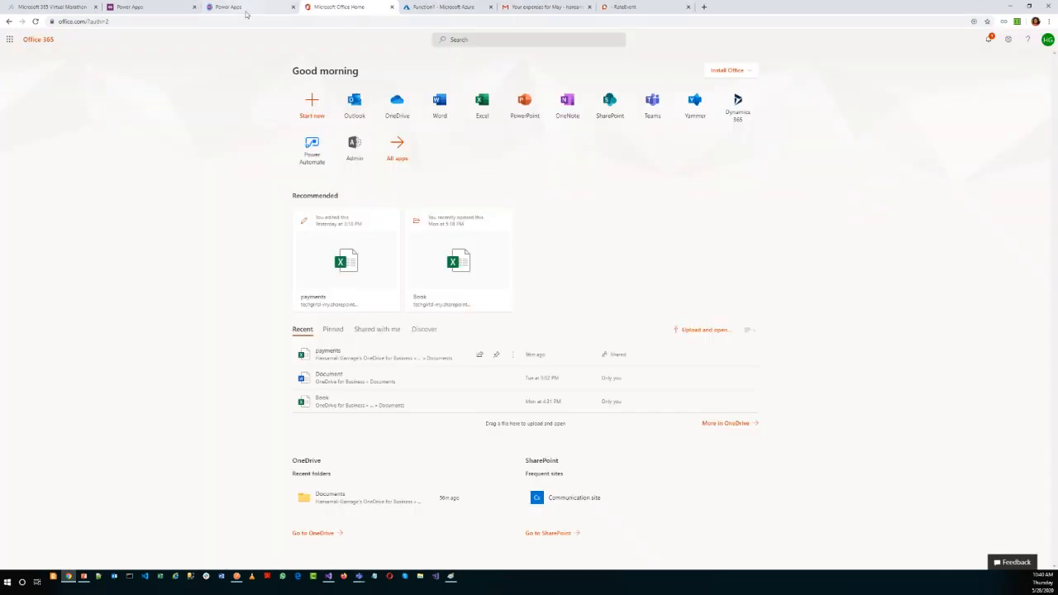
pyautogui.click(245, 9)
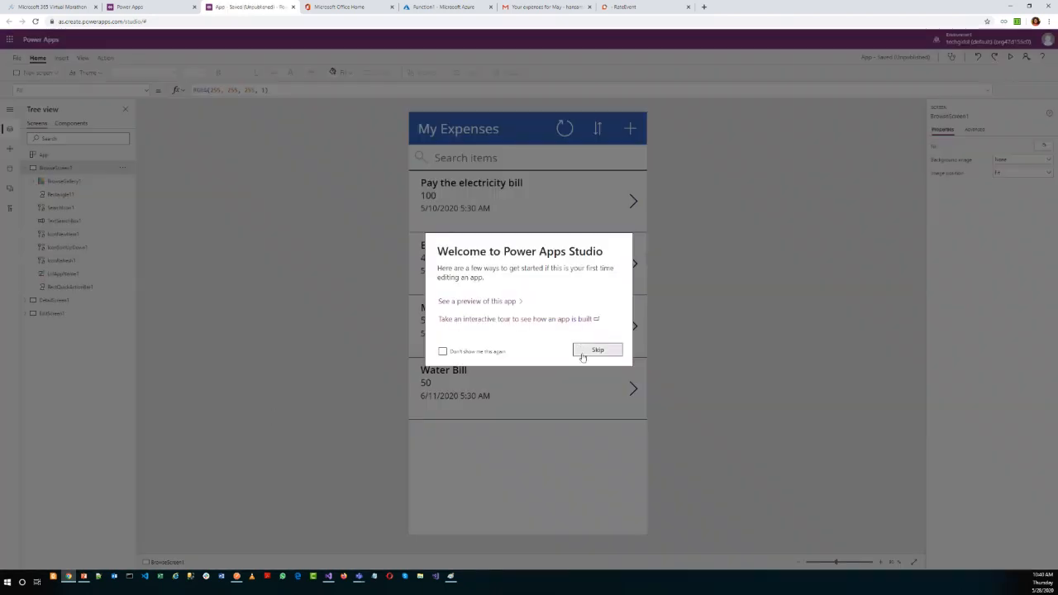
pyautogui.click(584, 354)
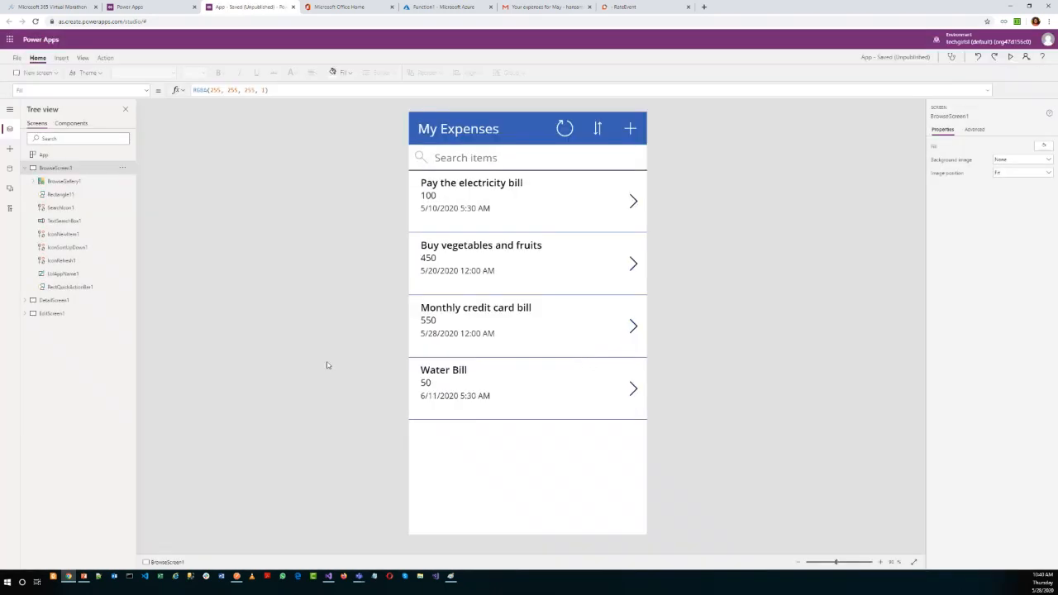
pyautogui.click(1010, 56)
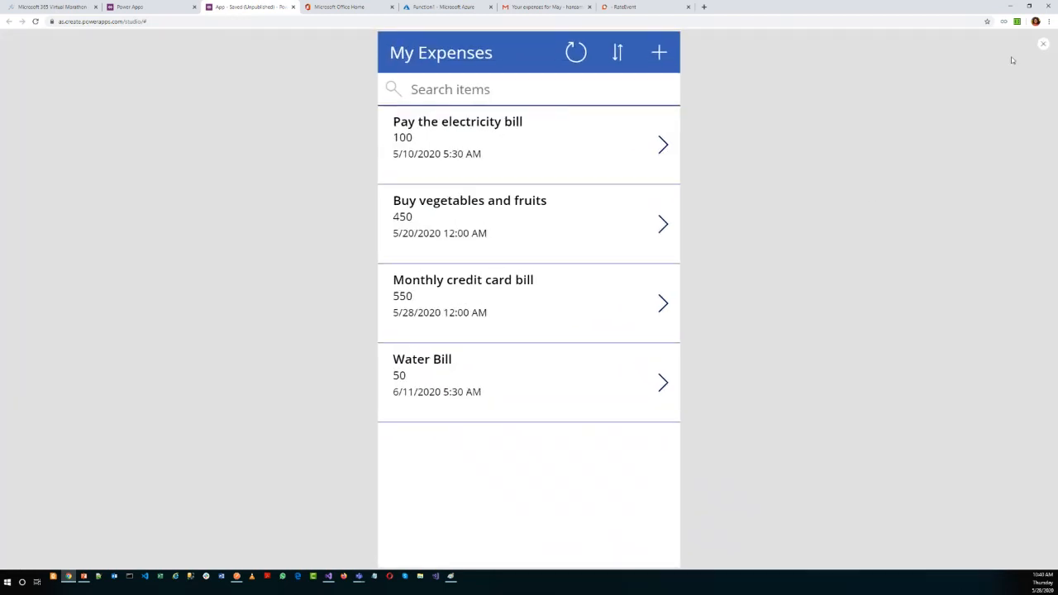
# Start a new payment in the previewed app and enter "Online shopping" as its description.
pyautogui.click(665, 55)
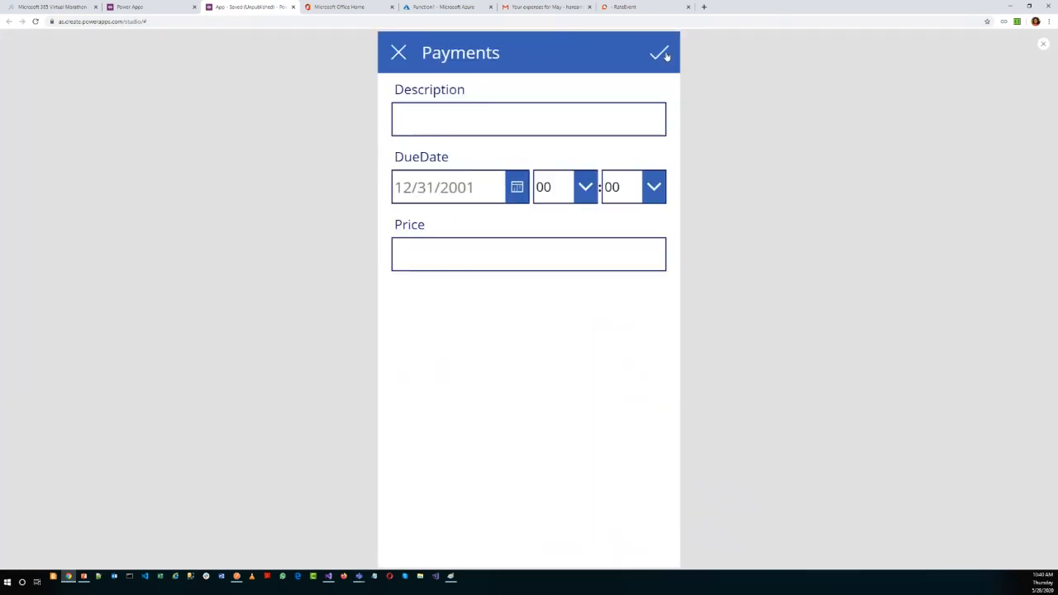
pyautogui.click(472, 113)
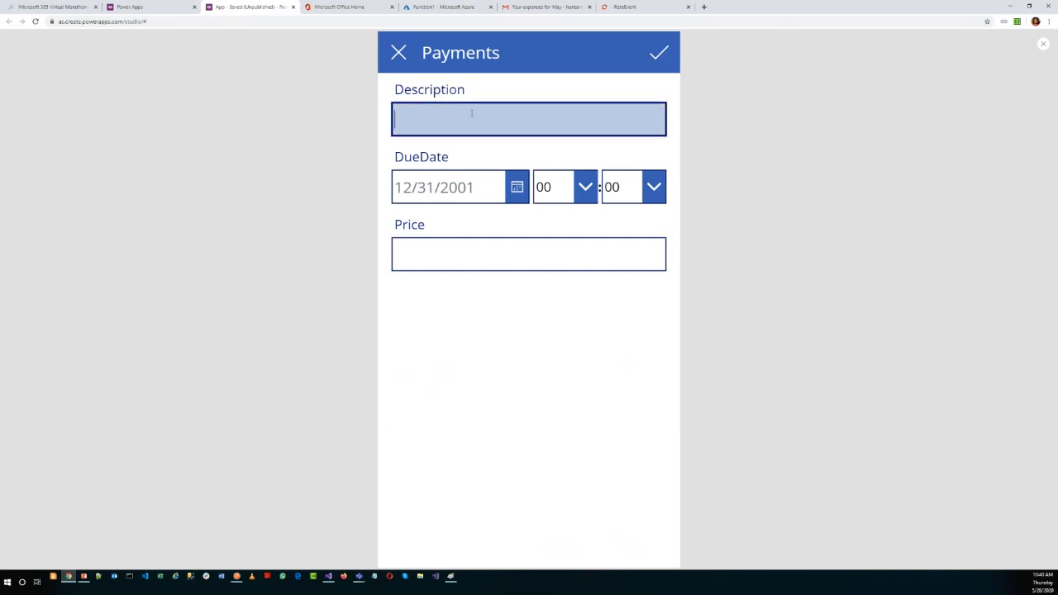
pyautogui.write('Online shopping')
pyautogui.press('Tab')
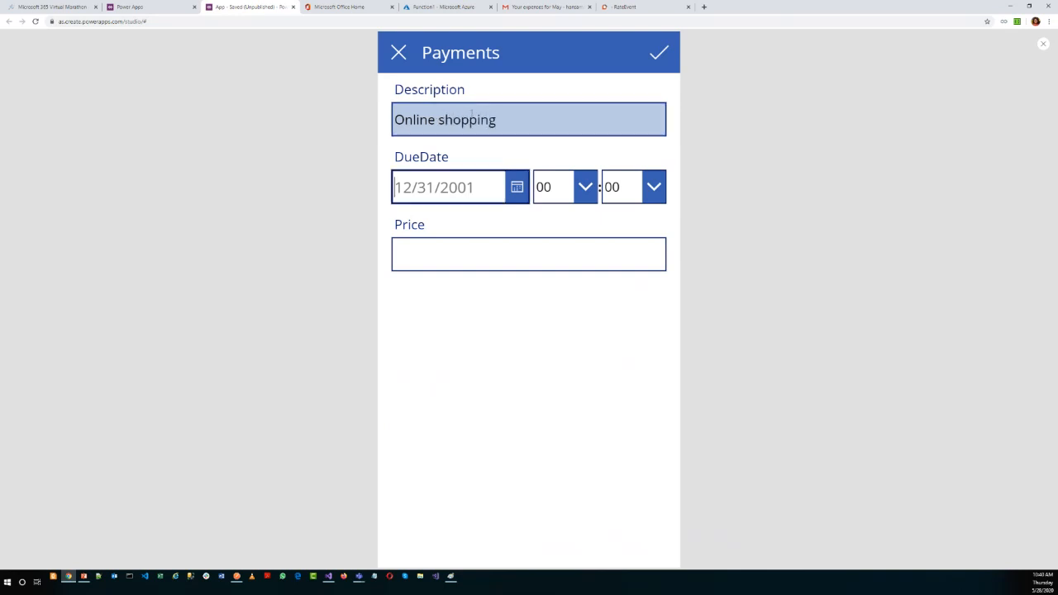
# Set the payment's due date to 5/28/2020 and its price to 800, and submit the item.
pyautogui.click(511, 195)
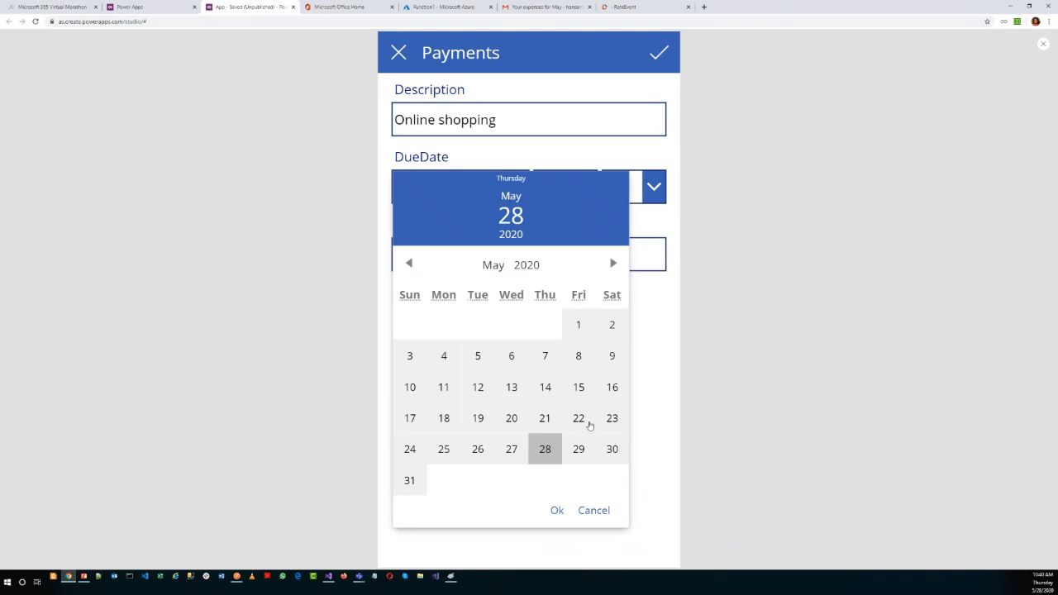
pyautogui.click(545, 449)
pyautogui.click(558, 510)
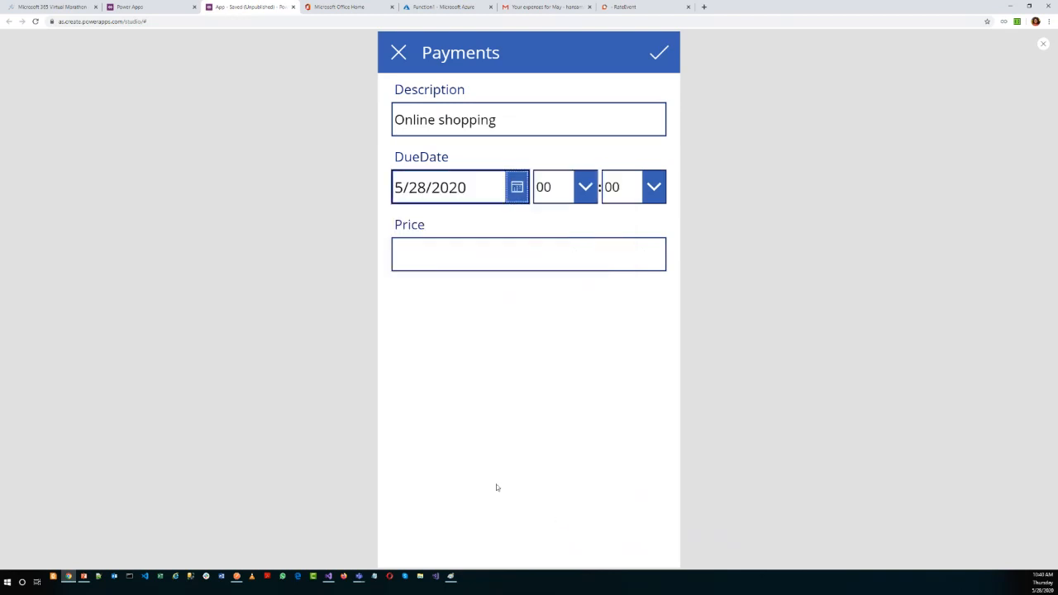
pyautogui.click(412, 262)
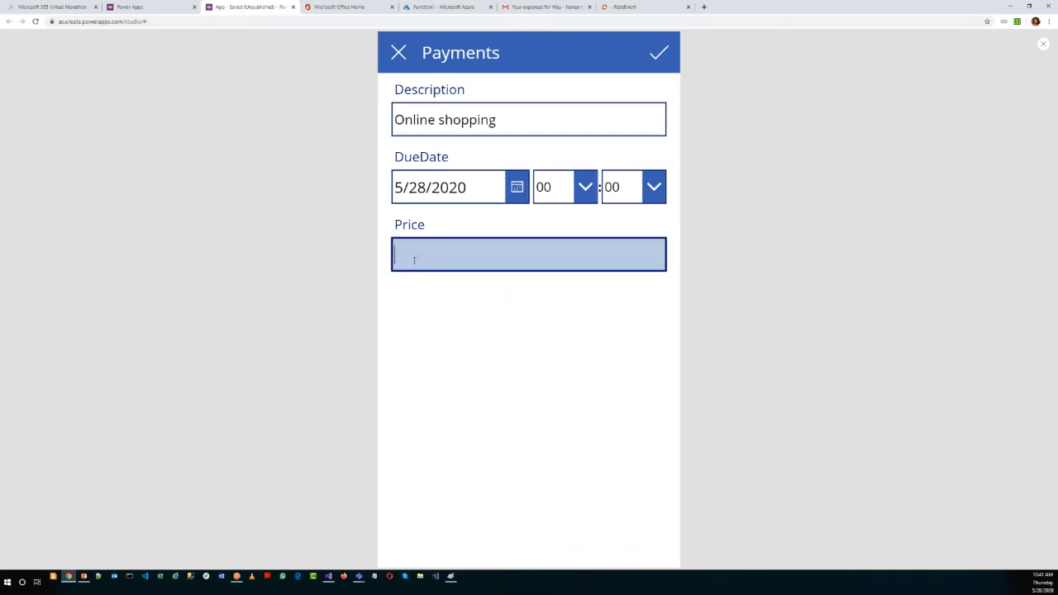
pyautogui.write('800')
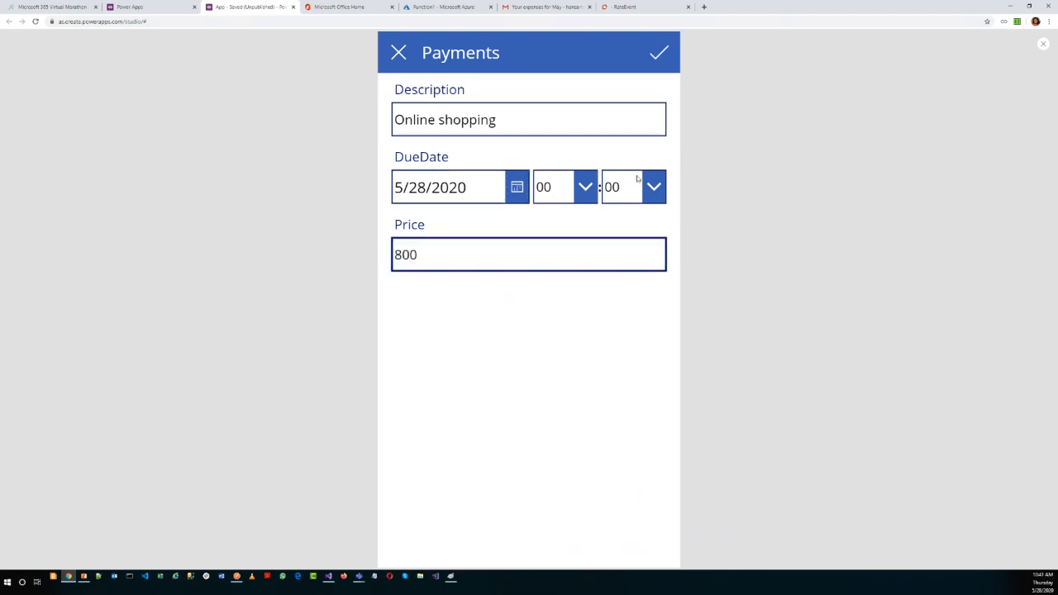
pyautogui.click(659, 69)
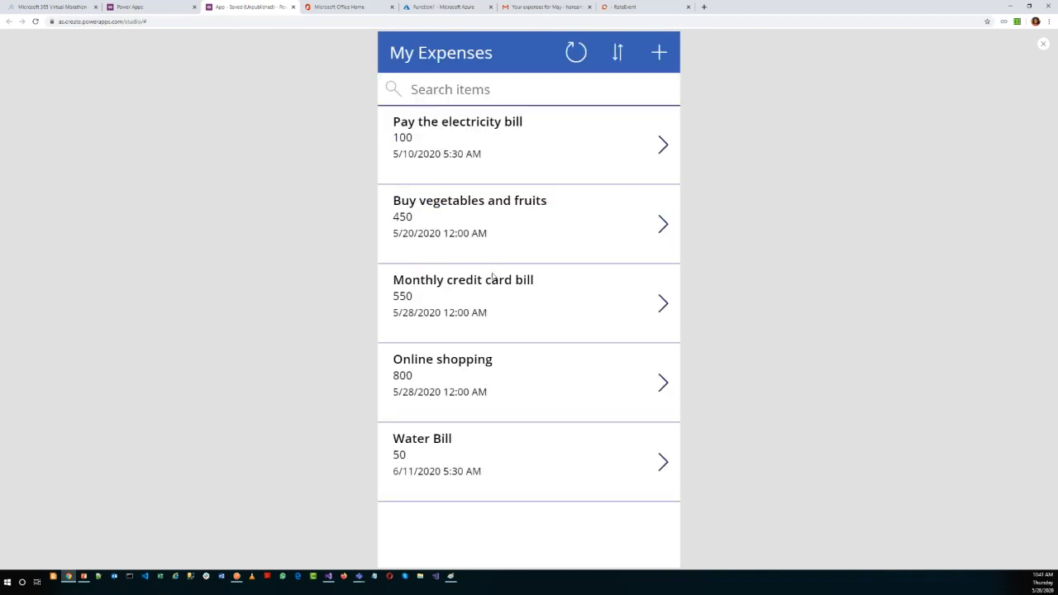
# Open the payments workbook from the Office home page and check the Online shopping row.
pyautogui.click(339, 8)
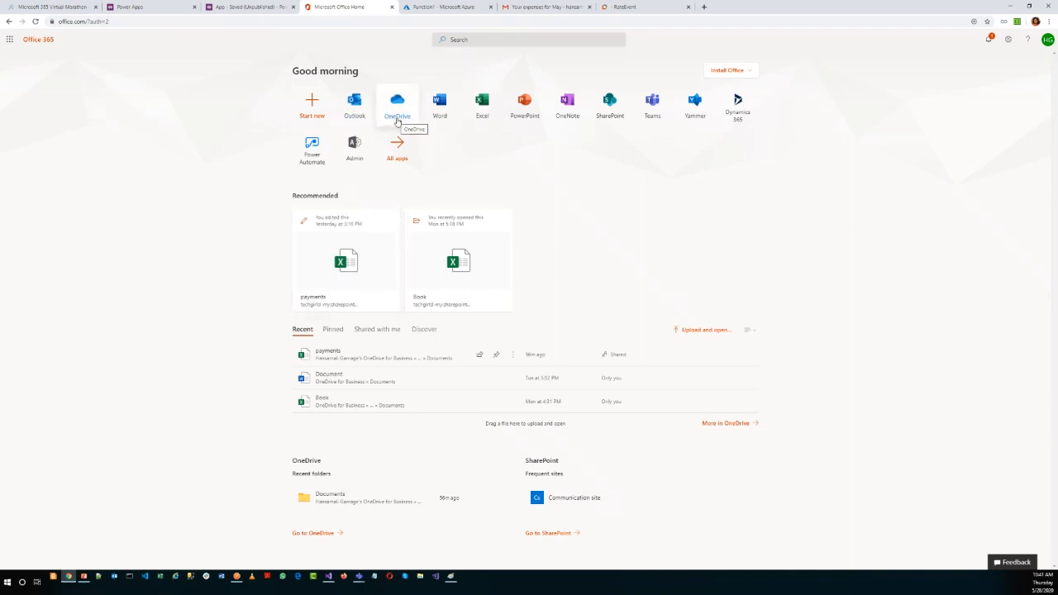
pyautogui.click(358, 263)
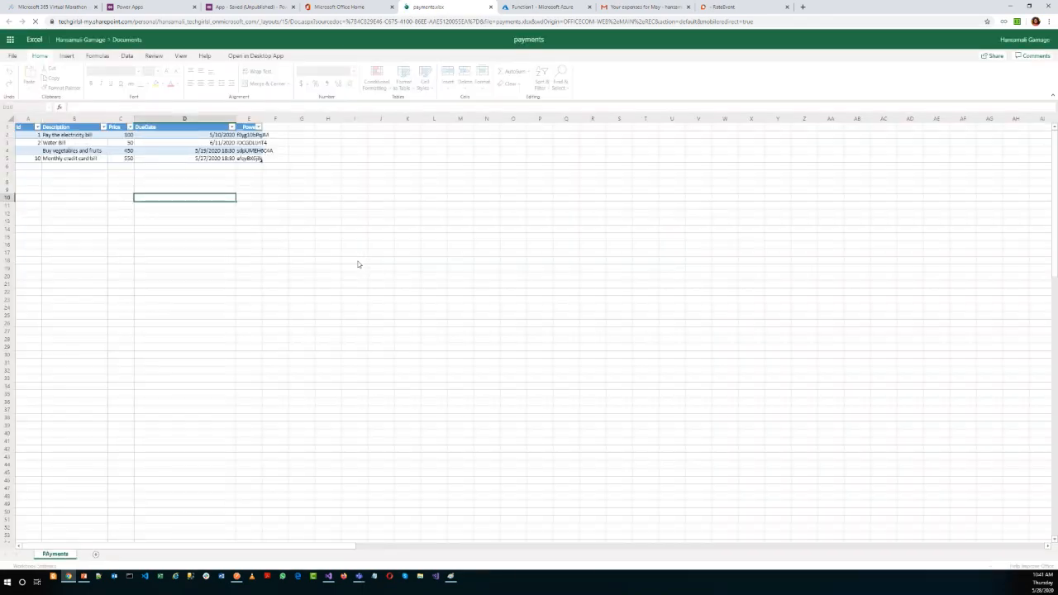
pyautogui.click(65, 168)
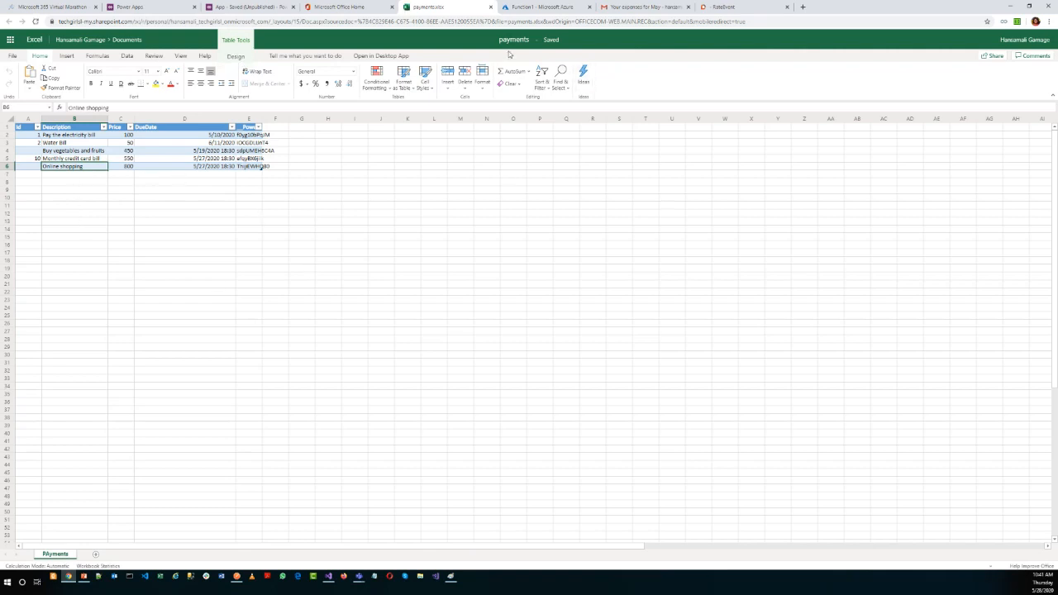
# Switch to the Azure portal, reload it and sign in with the personal Gmail account to enable Function1.
pyautogui.click(530, 10)
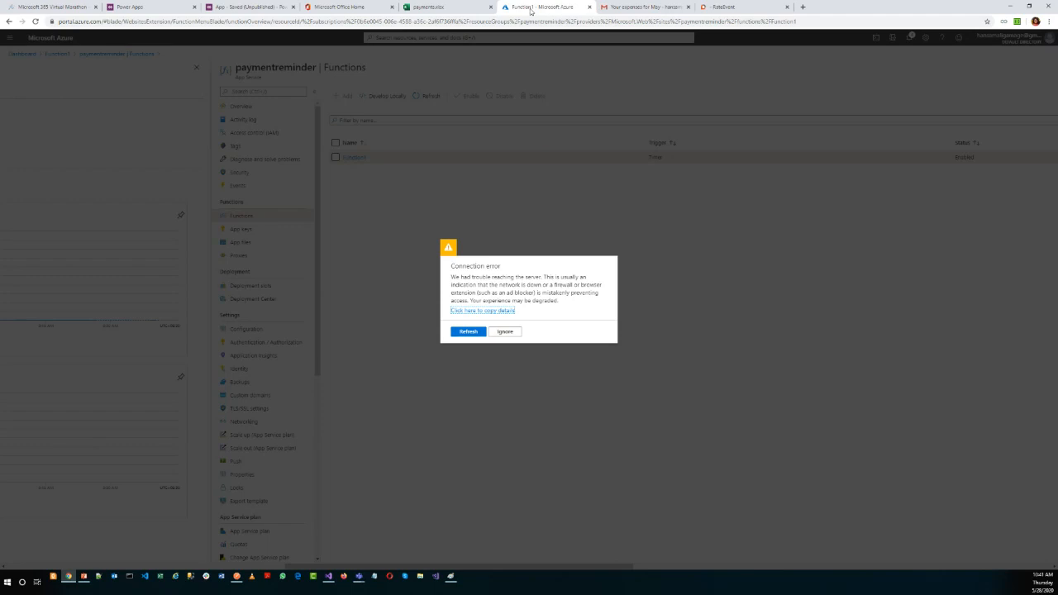
pyautogui.click(468, 331)
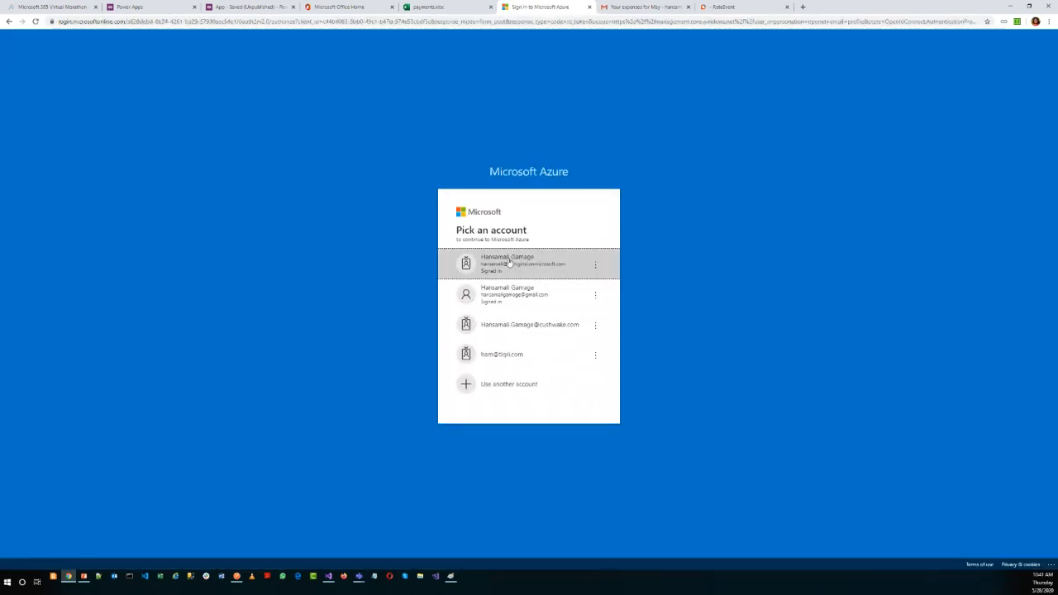
pyautogui.click(522, 299)
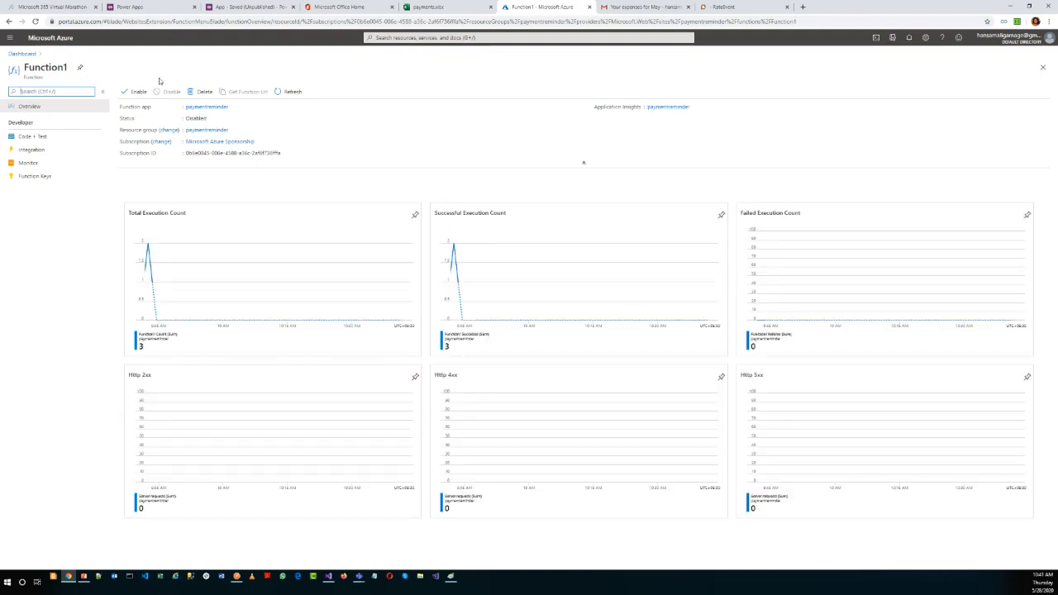
pyautogui.click(131, 94)
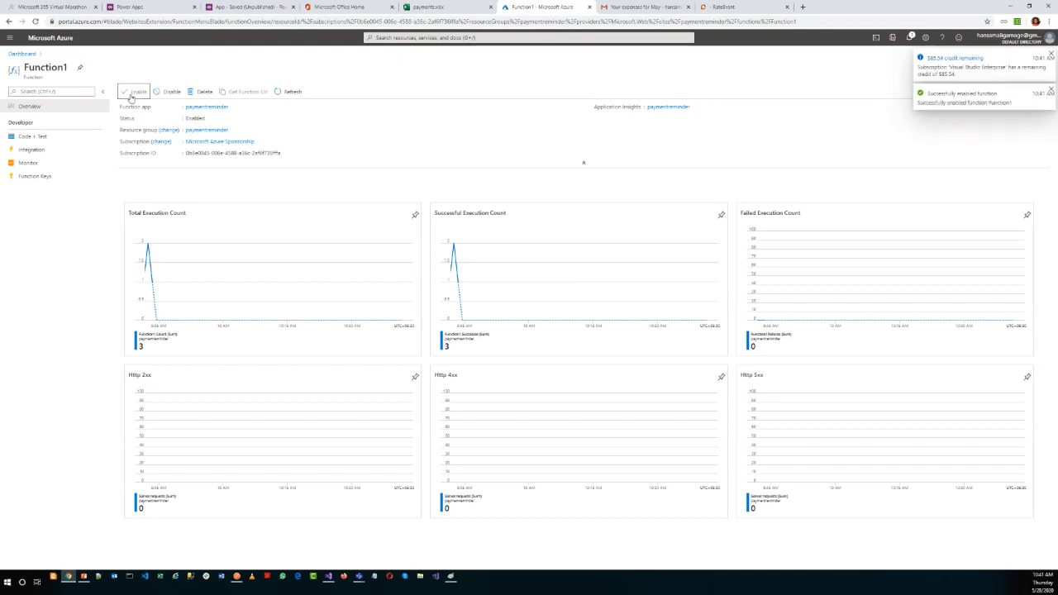
# Open the live logs in Function1's monitor and view the previous "Your expenses for May" email in Gmail.
pyautogui.click(31, 163)
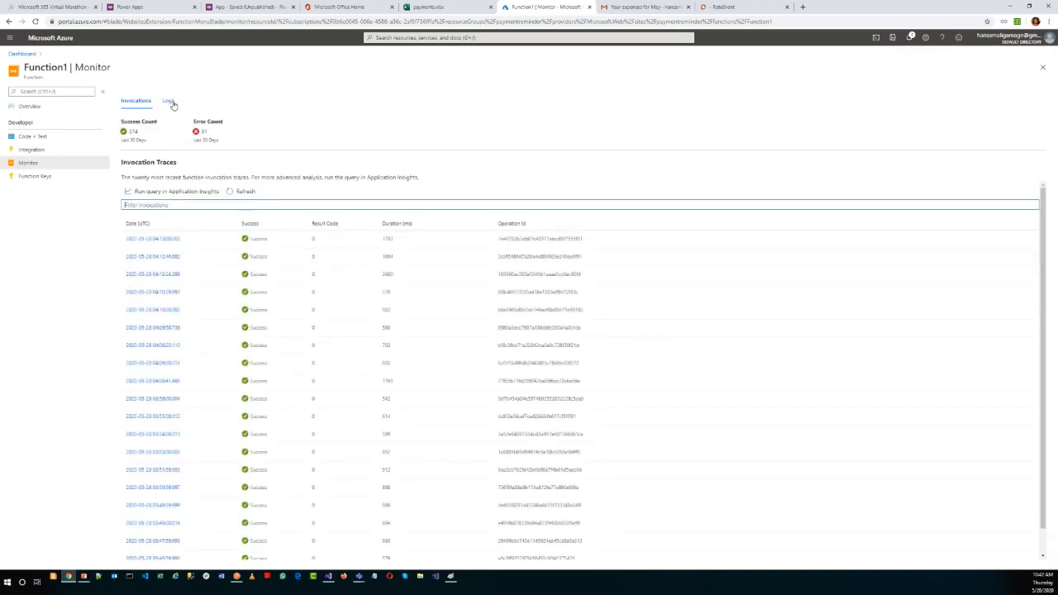
pyautogui.click(169, 101)
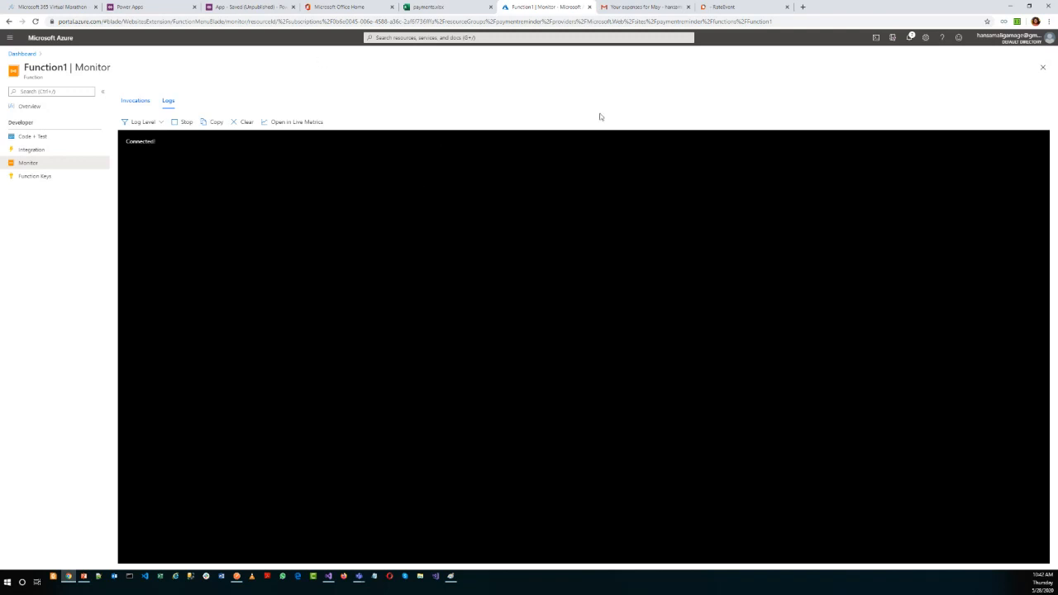
pyautogui.click(647, 11)
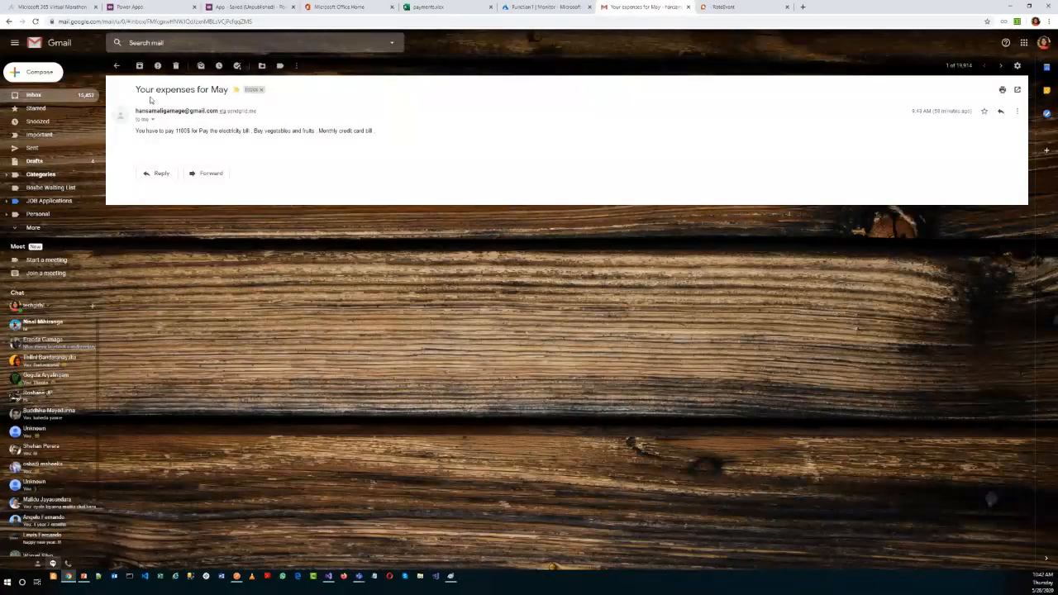
pyautogui.click(539, 11)
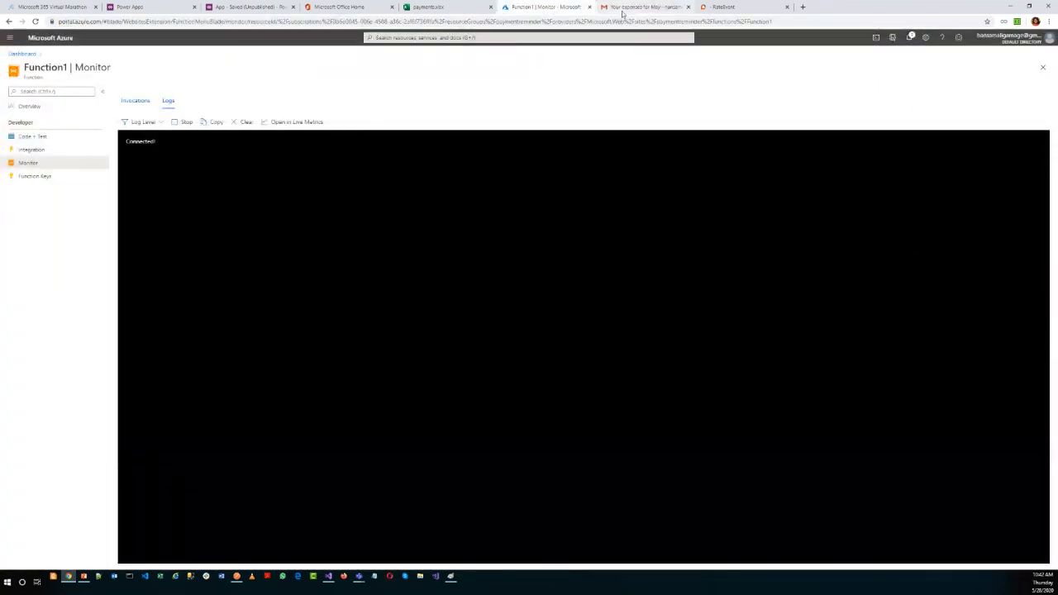
# Open the newest "Your expenses for May" email in the Gmail inbox and mark it as not suspicious.
pyautogui.click(622, 12)
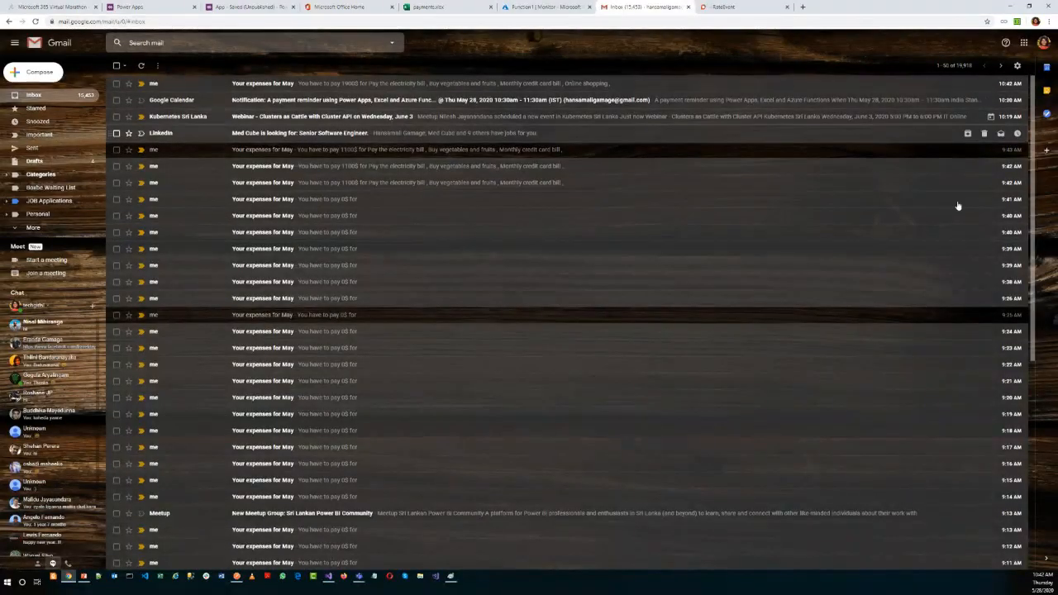
pyautogui.moveTo(333, 85); pyautogui.dragTo(337, 86)
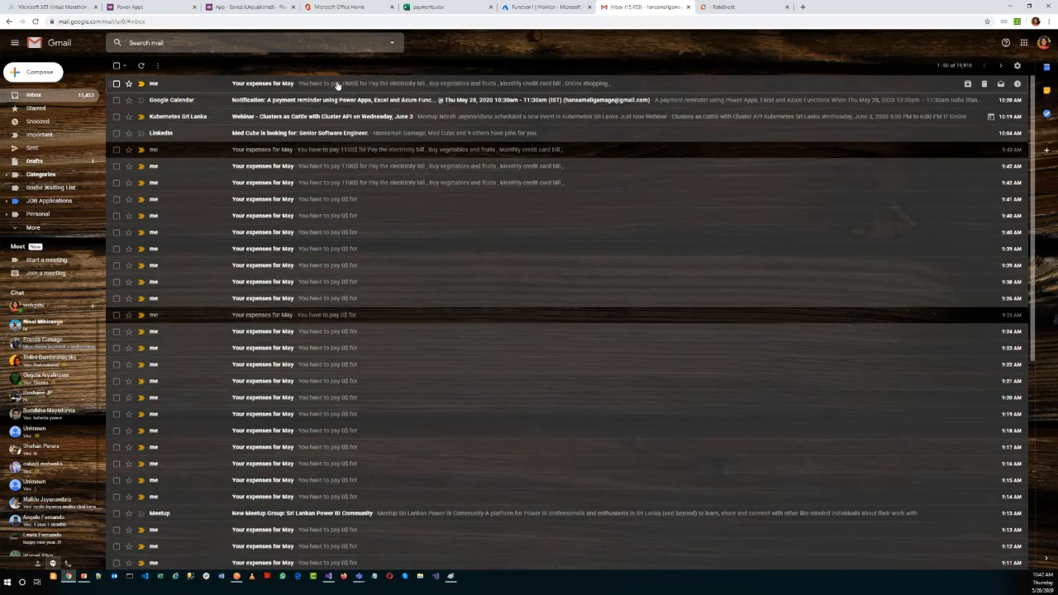
pyautogui.click(337, 85)
pyautogui.click(234, 178)
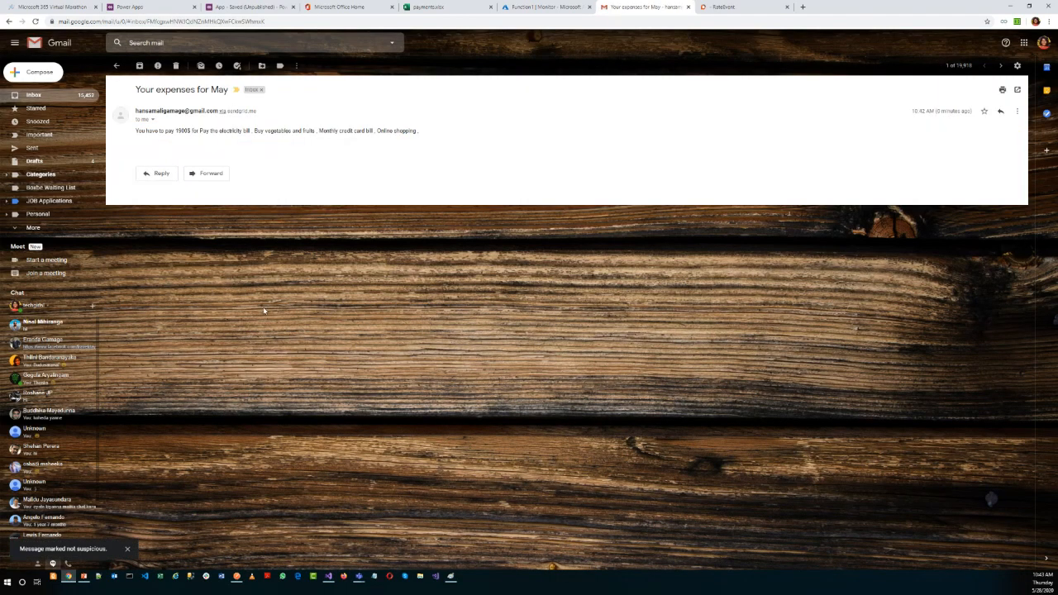
# Highlight the amount and the listed expenses in the body of the reminder email.
pyautogui.moveTo(175, 130); pyautogui.dragTo(207, 132)
pyautogui.doubleClick(222, 131)
pyautogui.doubleClick(258, 133)
pyautogui.tripleClick(275, 133)
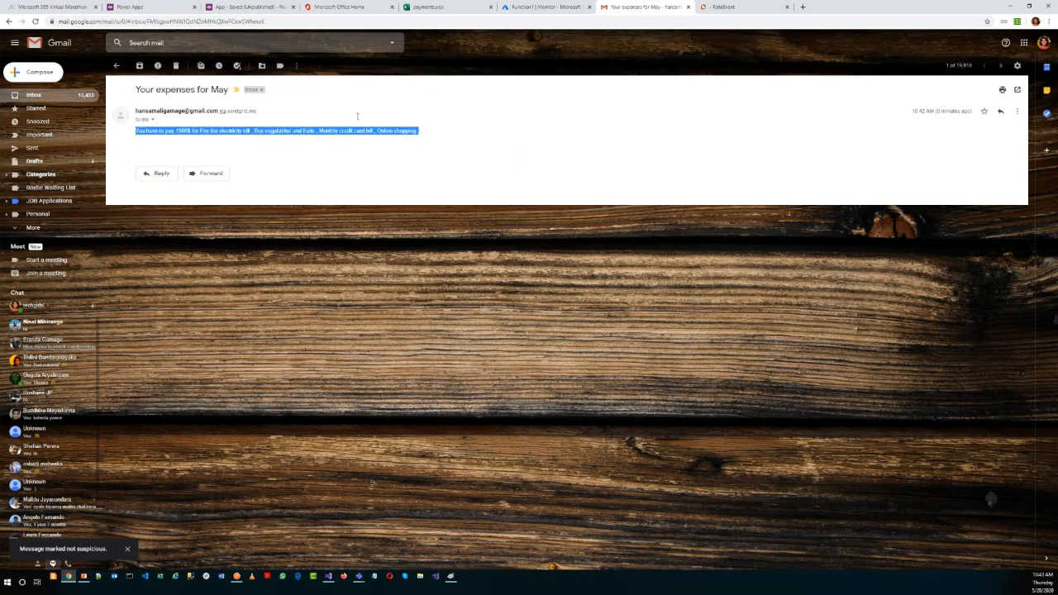
# Detach the payments workbook into its own browser window and place it over the Gmail page showing the reminder email.
pyautogui.click(438, 7)
pyautogui.moveTo(438, 7); pyautogui.dragTo(636, 82)
pyautogui.click(555, 12)
pyautogui.moveTo(68, 577)
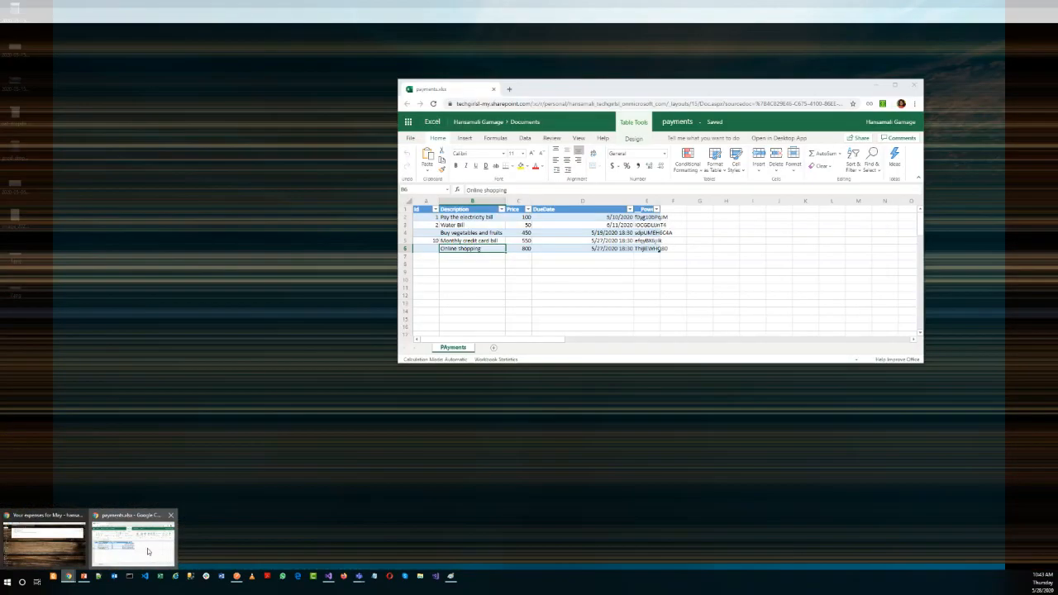
pyautogui.click(147, 547)
pyautogui.moveTo(590, 91); pyautogui.dragTo(547, 152)
# Compare the workbook's expense descriptions, row by row down to Online shopping, with the reminder email.
pyautogui.click(443, 280)
pyautogui.click(422, 287)
pyautogui.click(431, 295)
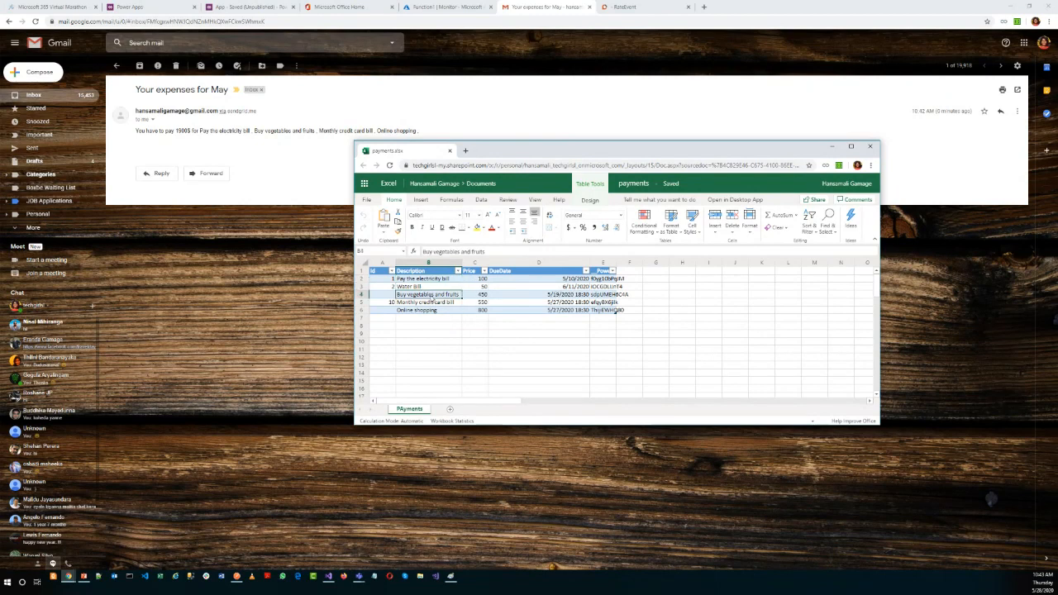
pyautogui.click(427, 303)
pyautogui.click(425, 312)
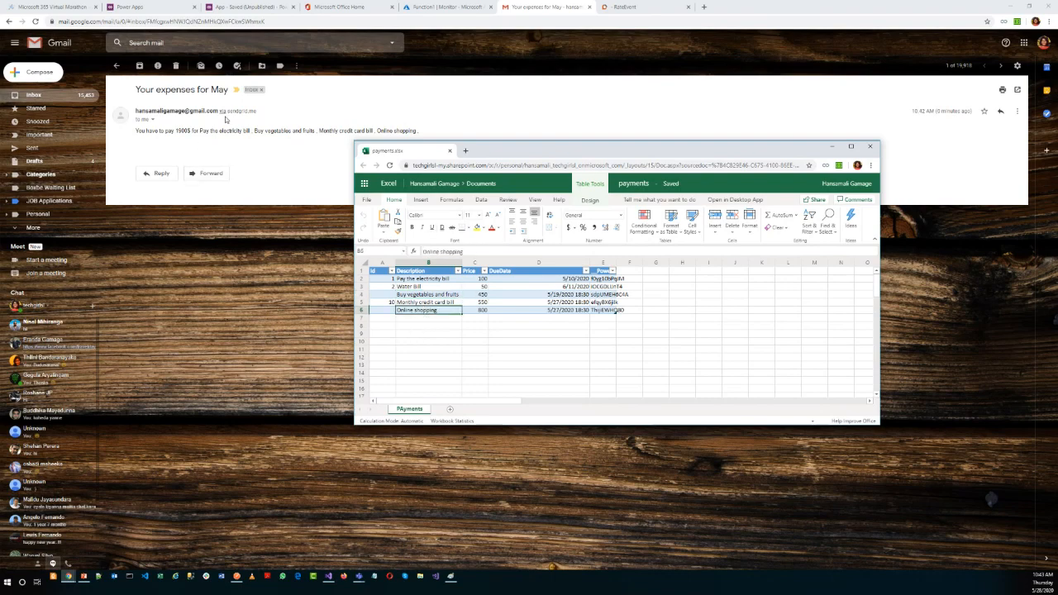
# Review the execution entries in Function1's live logs, and disable the function from its overview.
pyautogui.click(454, 6)
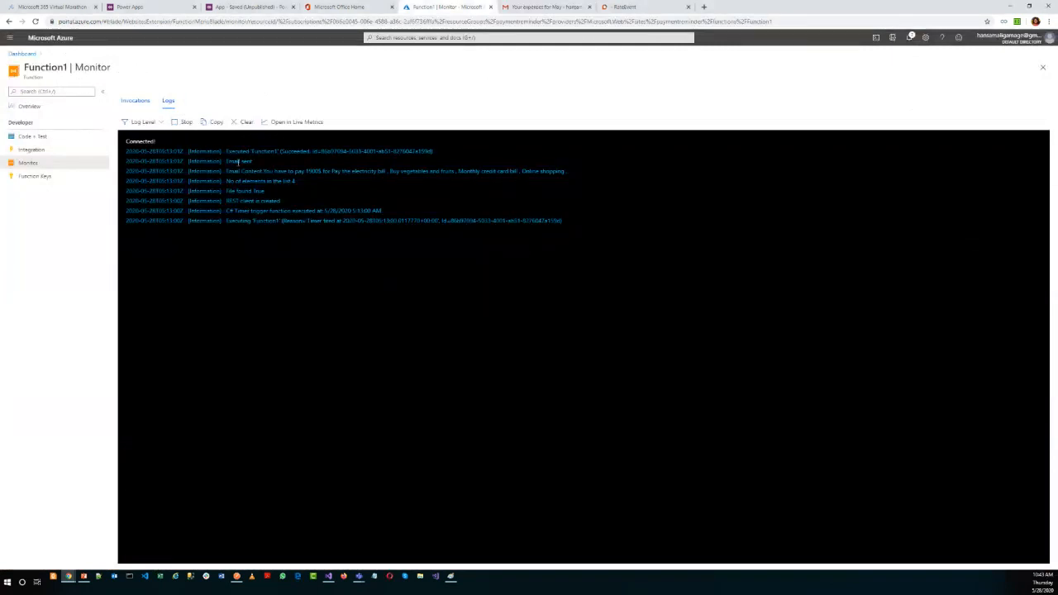
pyautogui.moveTo(563, 222); pyautogui.dragTo(122, 157)
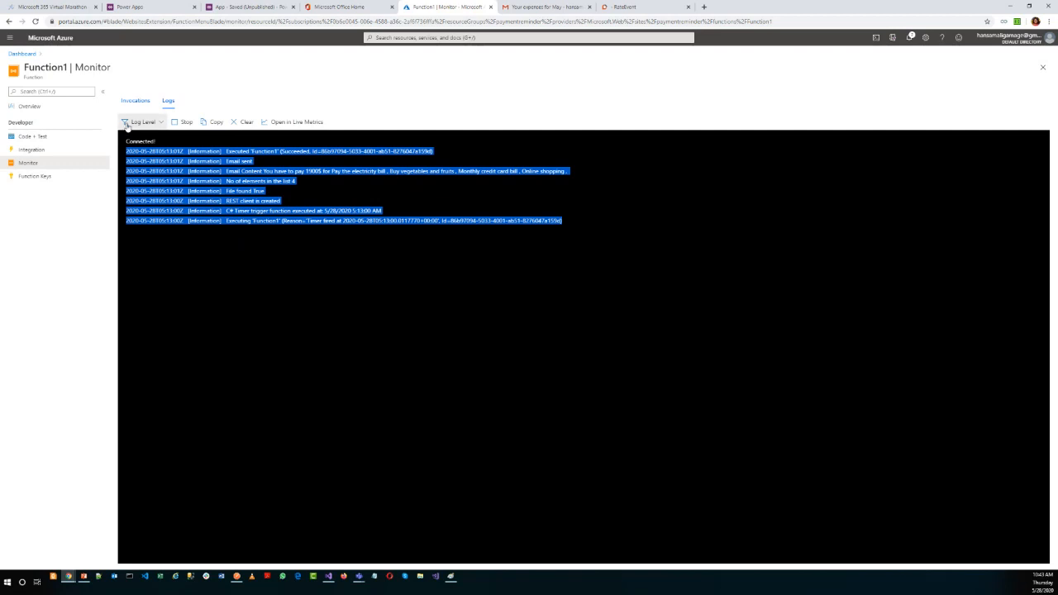
pyautogui.click(36, 112)
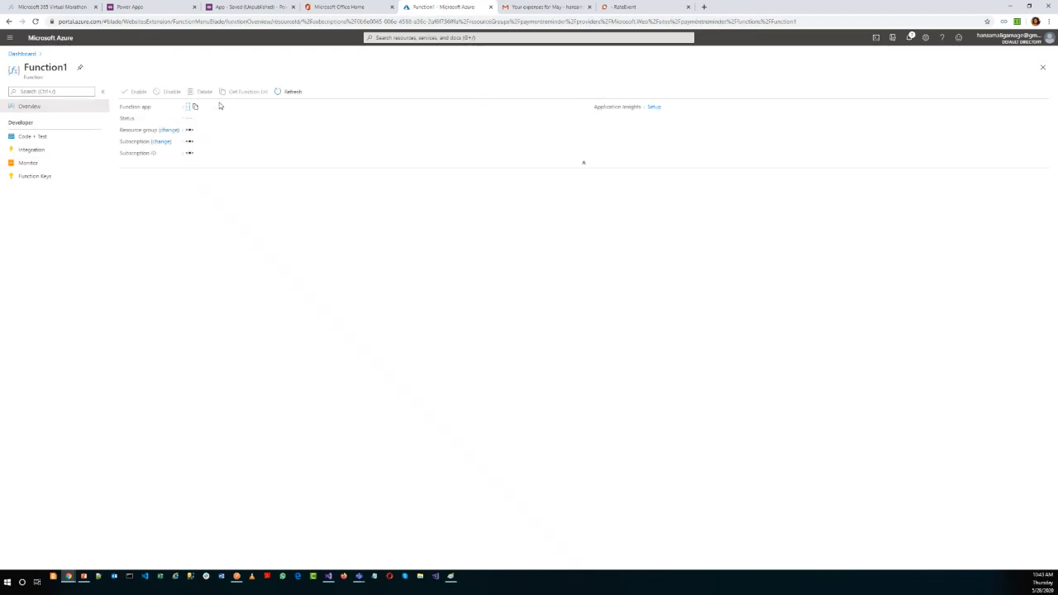
pyautogui.click(168, 92)
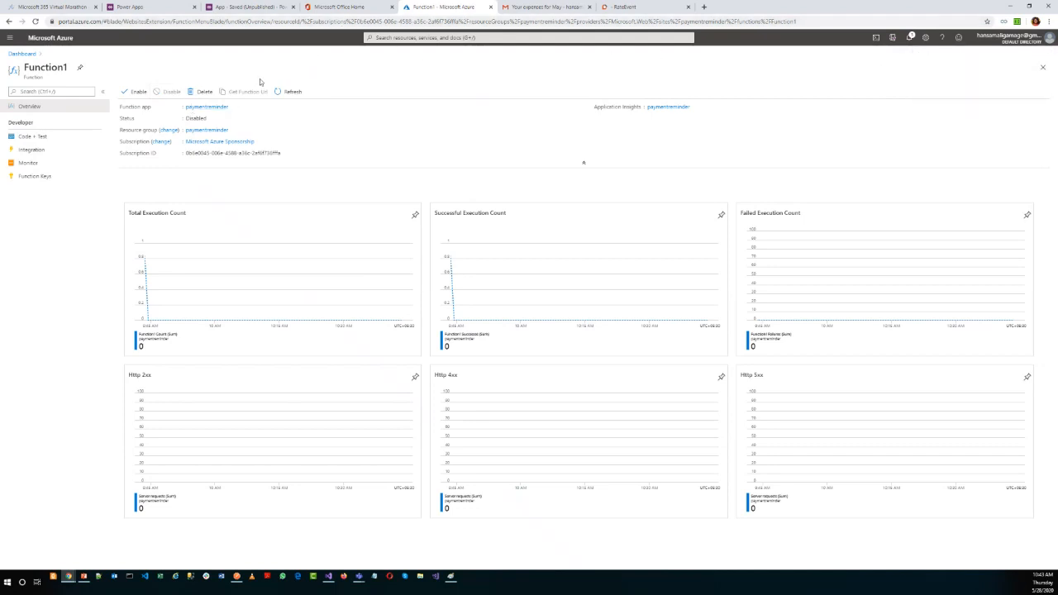
pyautogui.hotkey('ctrl', 't')
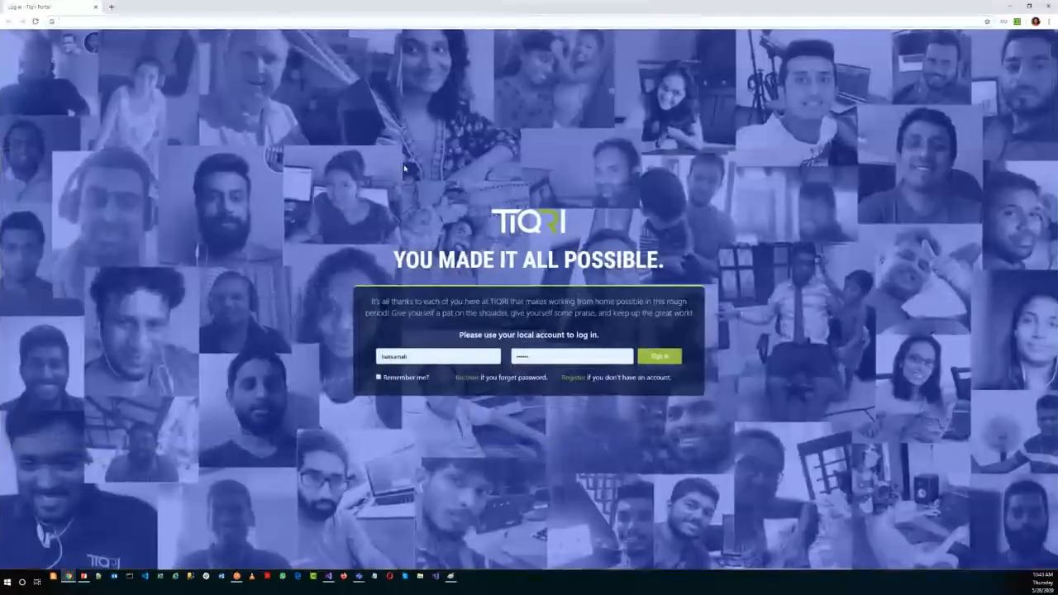
pyautogui.click(1010, 6)
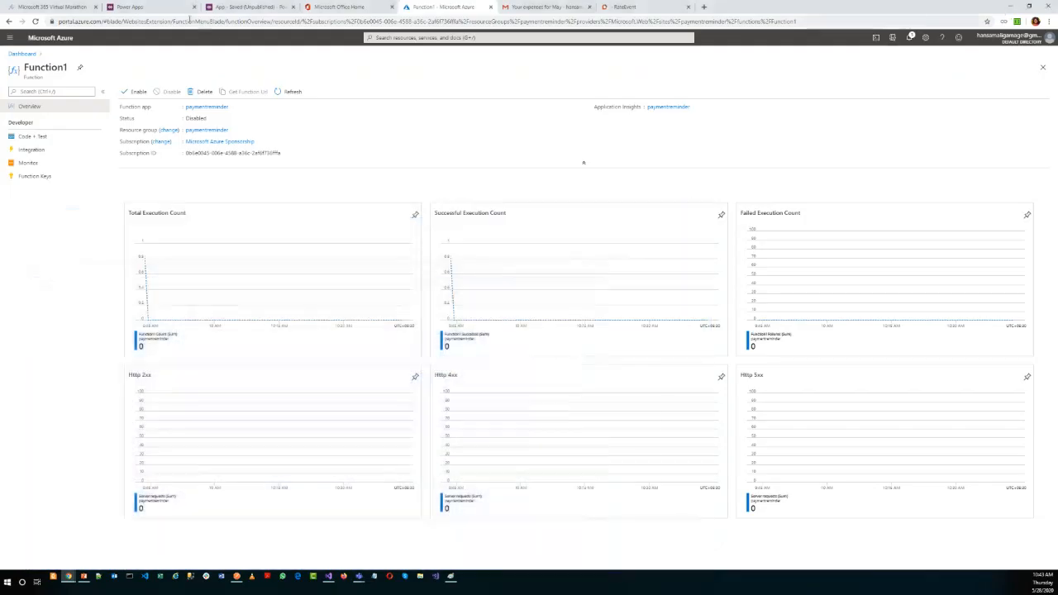
pyautogui.click(588, 325)
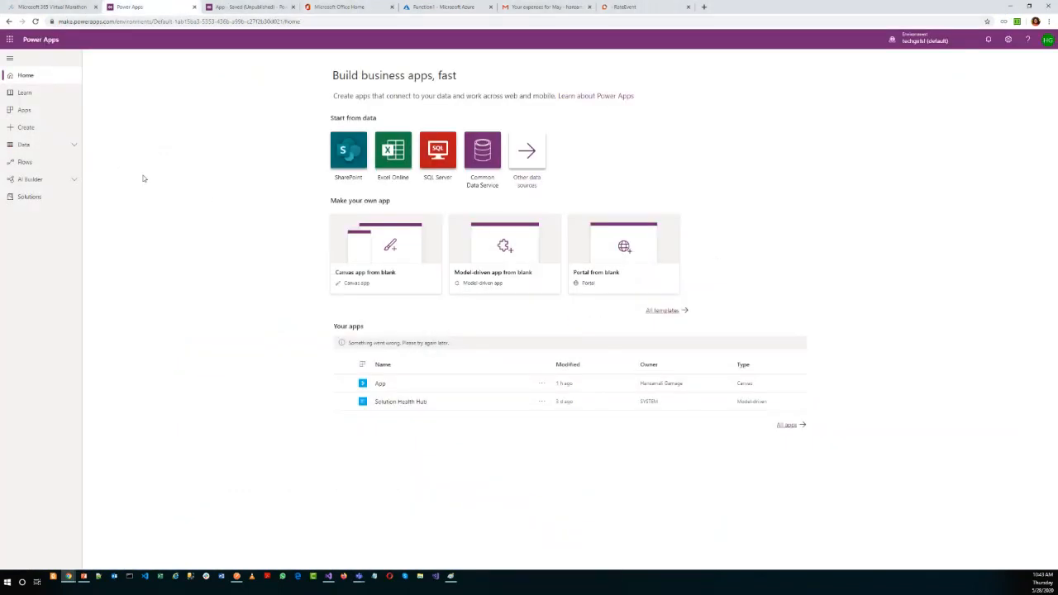
# Search Google for "power apps" in a new browser tab, and sign in to Power Apps from the Microsoft Power Apps site.
pyautogui.click(704, 7)
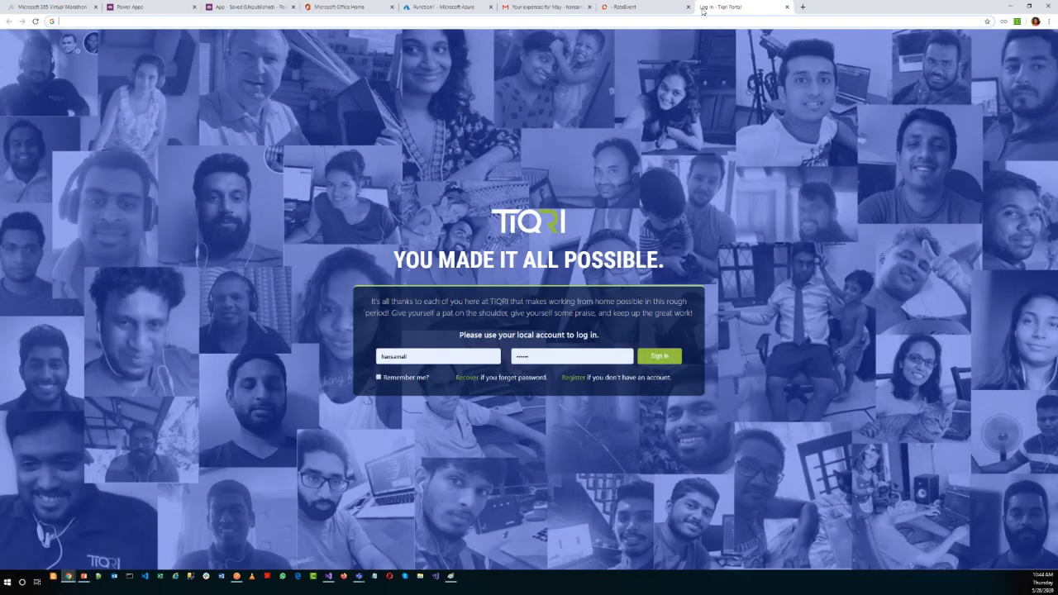
pyautogui.write('power apps')
pyautogui.press('Return')
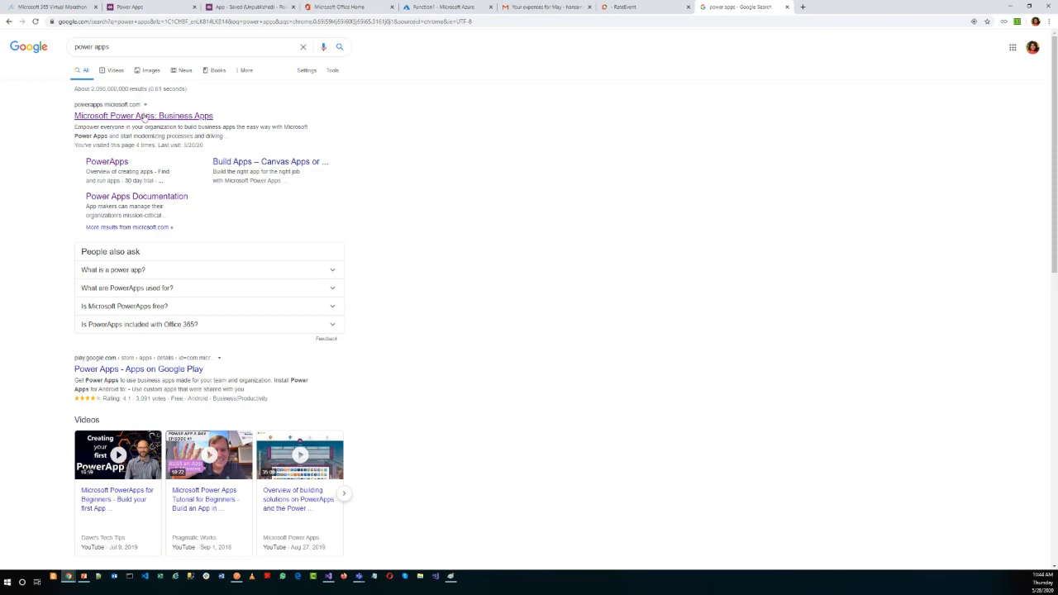
pyautogui.click(144, 117)
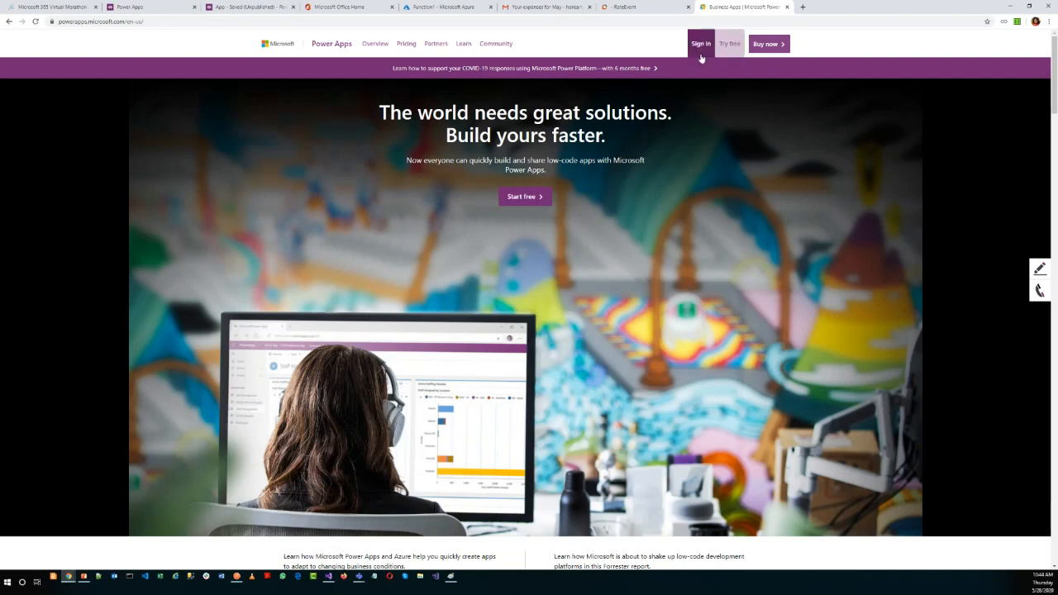
pyautogui.click(701, 51)
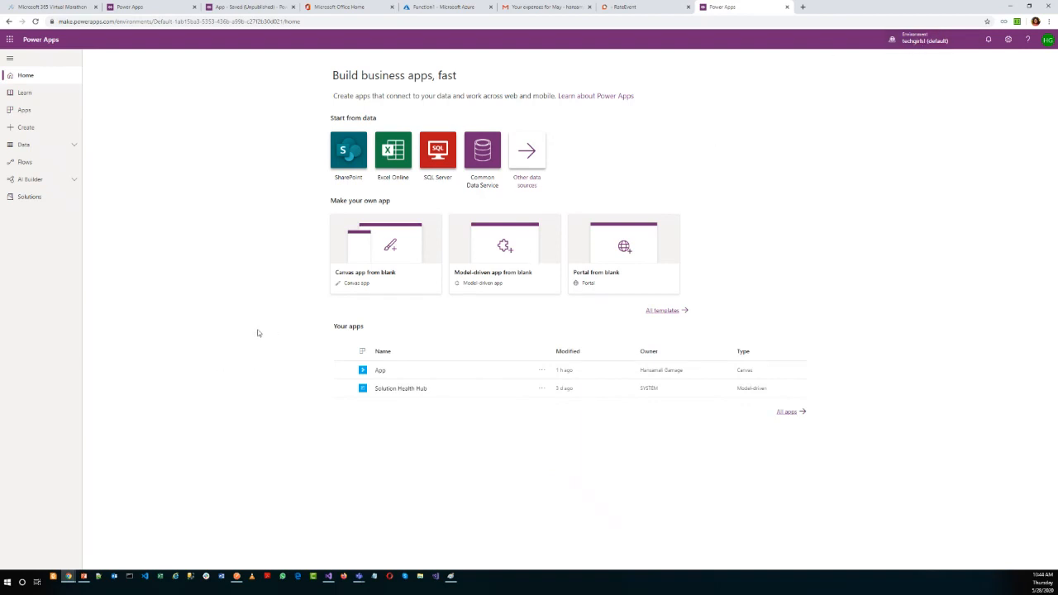
# Start creating a new app from Excel Online data, and bring up the choice of services for a new connection.
pyautogui.click(27, 128)
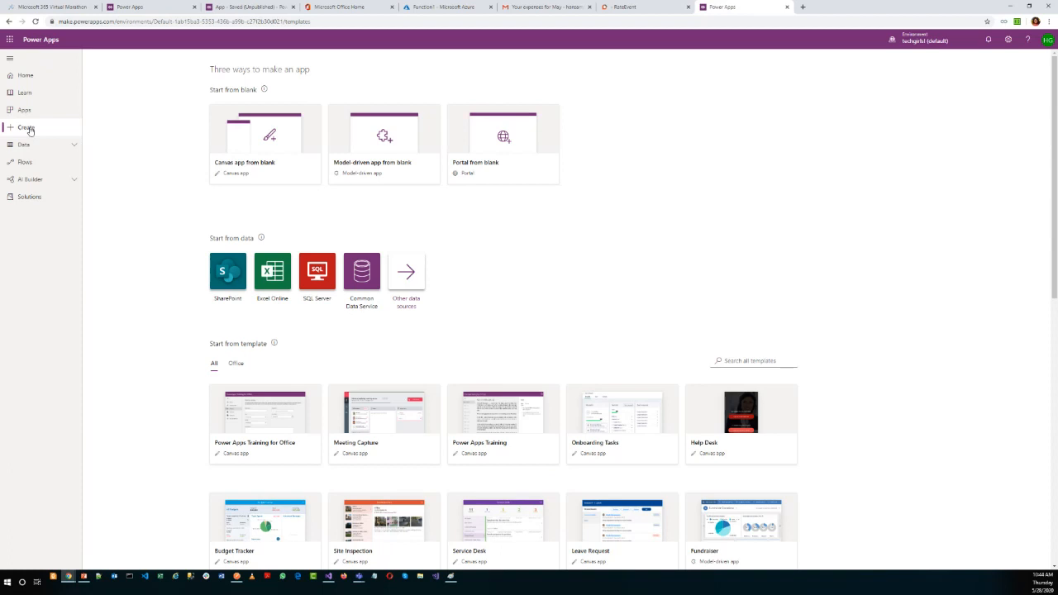
pyautogui.click(261, 282)
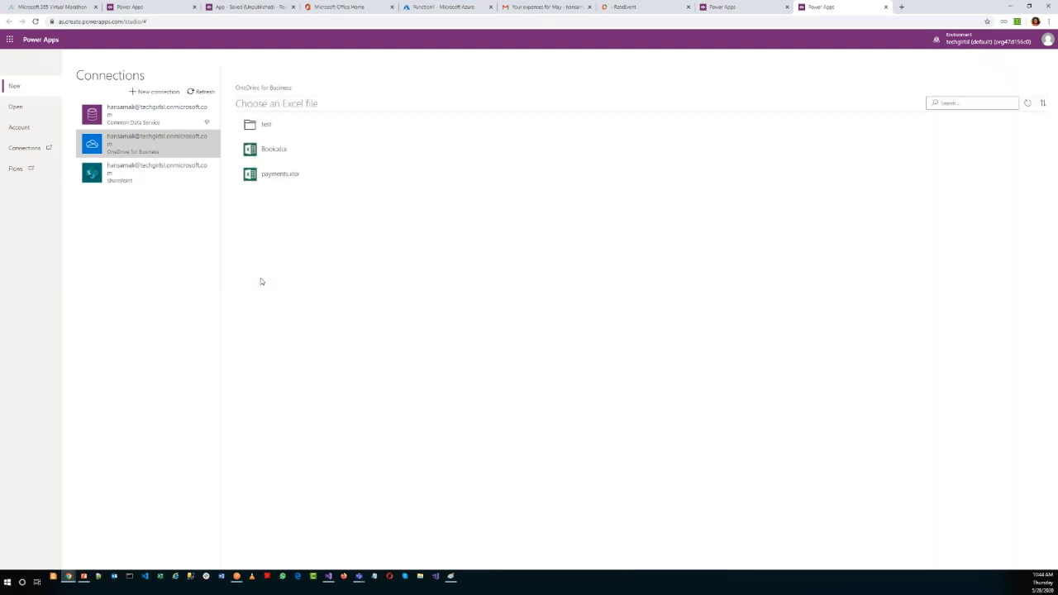
pyautogui.click(144, 93)
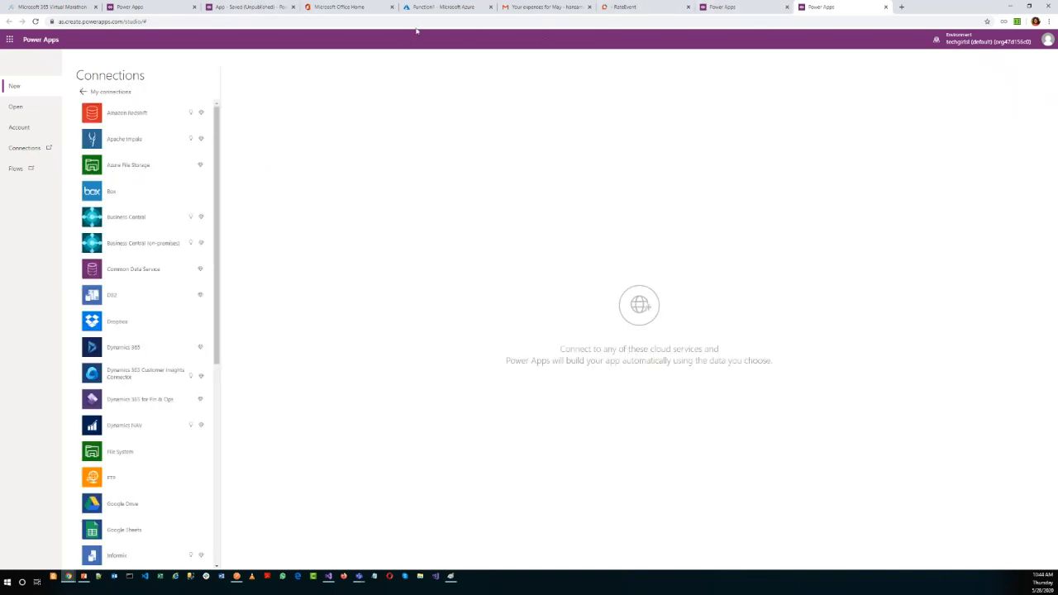
# Look at the files stored in OneDrive from the Office 365 home page, and return to the Power Apps connections.
pyautogui.click(348, 8)
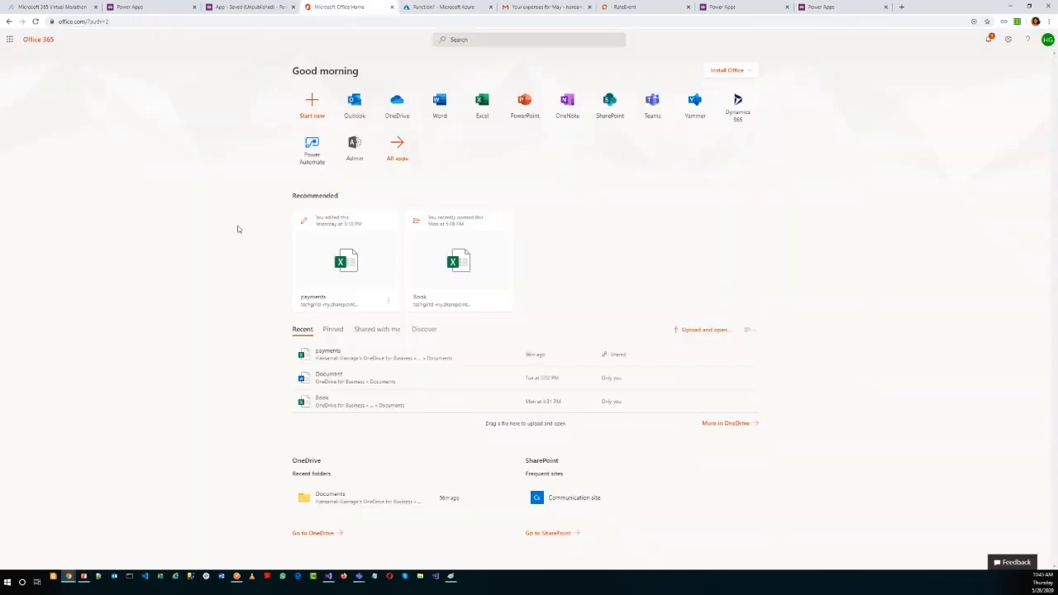
pyautogui.click(397, 102)
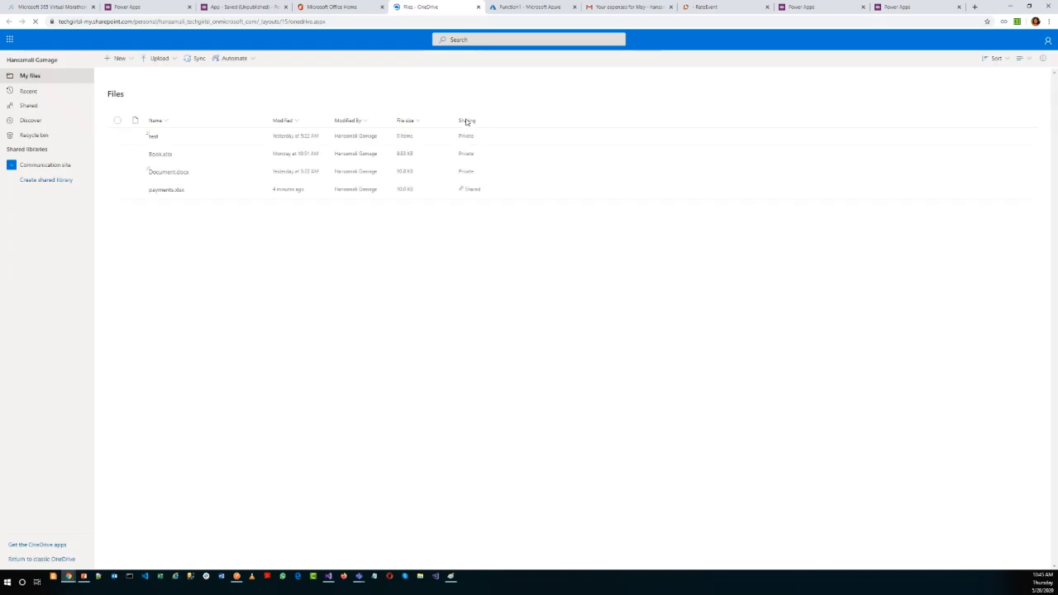
pyautogui.click(910, 6)
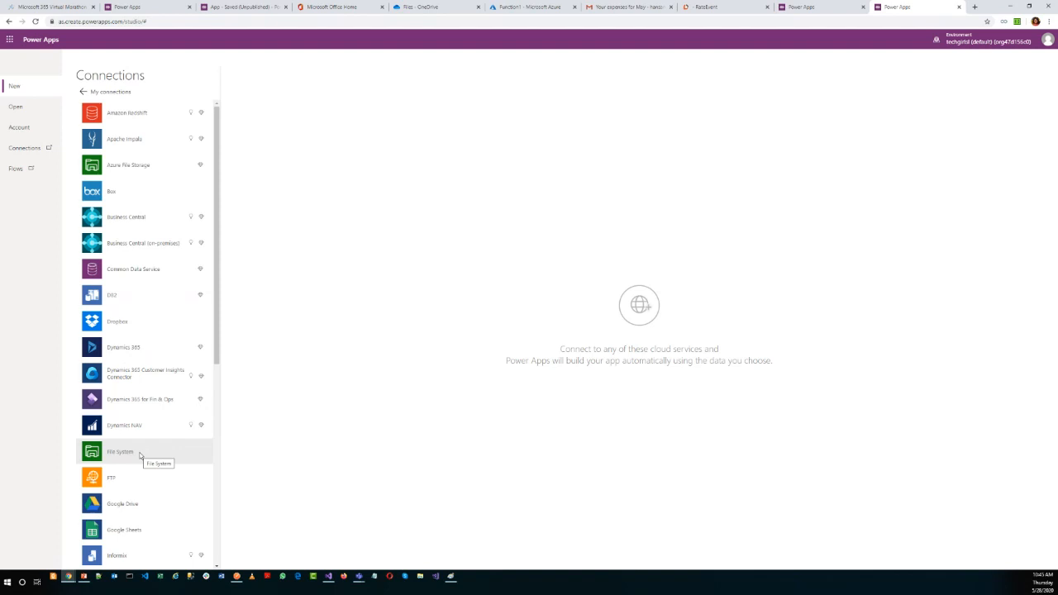
# Add a OneDrive for Business connection and choose payments.xlsx as the app's Excel file.
pyautogui.scroll(-3, 137, 456)
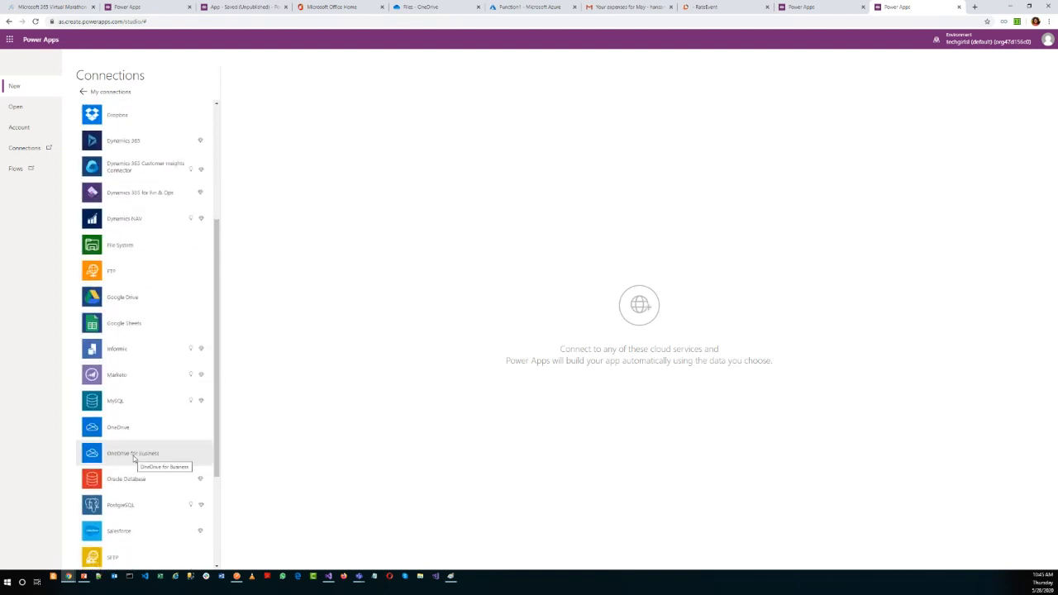
pyautogui.click(134, 458)
pyautogui.click(261, 147)
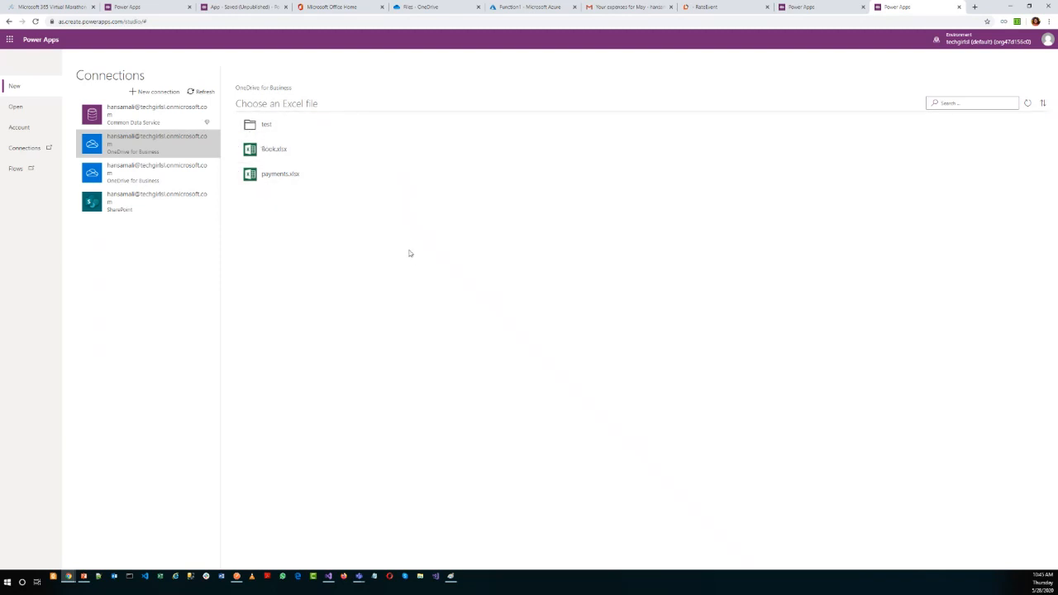
pyautogui.click(286, 176)
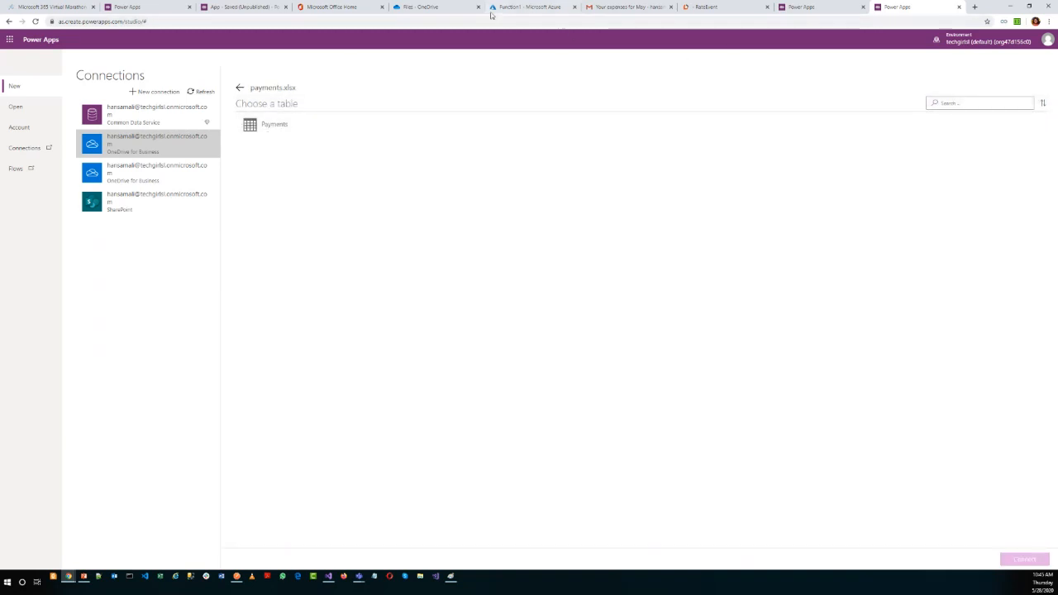
# View the payments workbook in Excel to check its sheet and table, and return to the table choice in Power Apps.
pyautogui.click(361, 6)
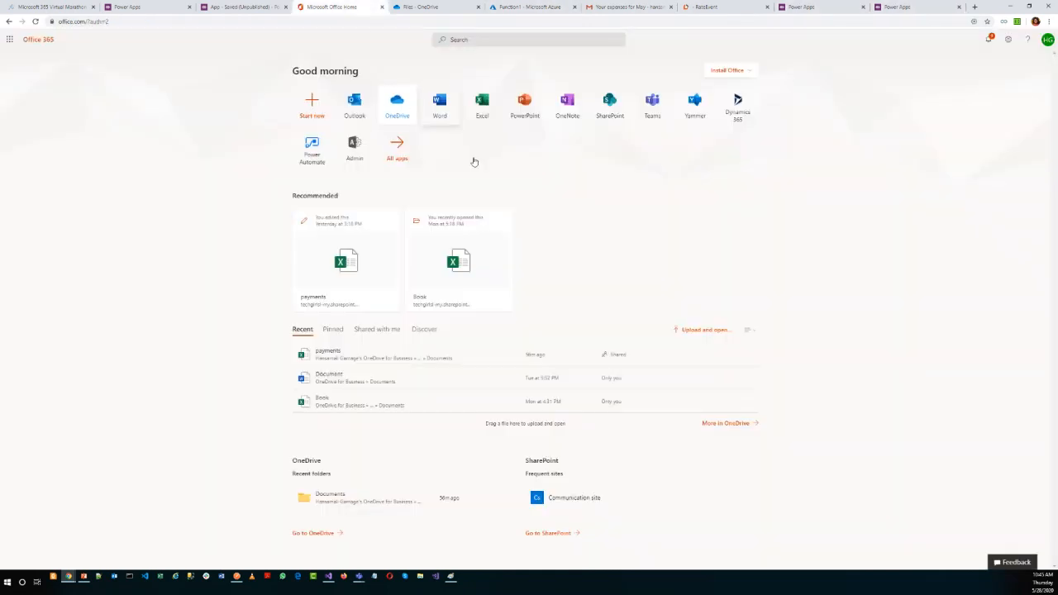
pyautogui.click(341, 246)
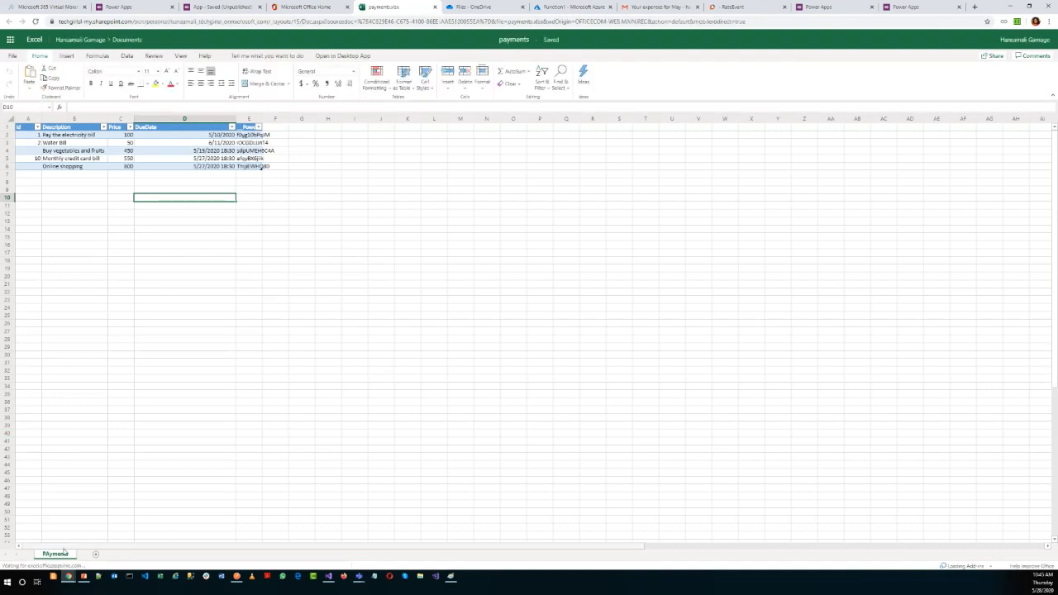
pyautogui.click(913, 6)
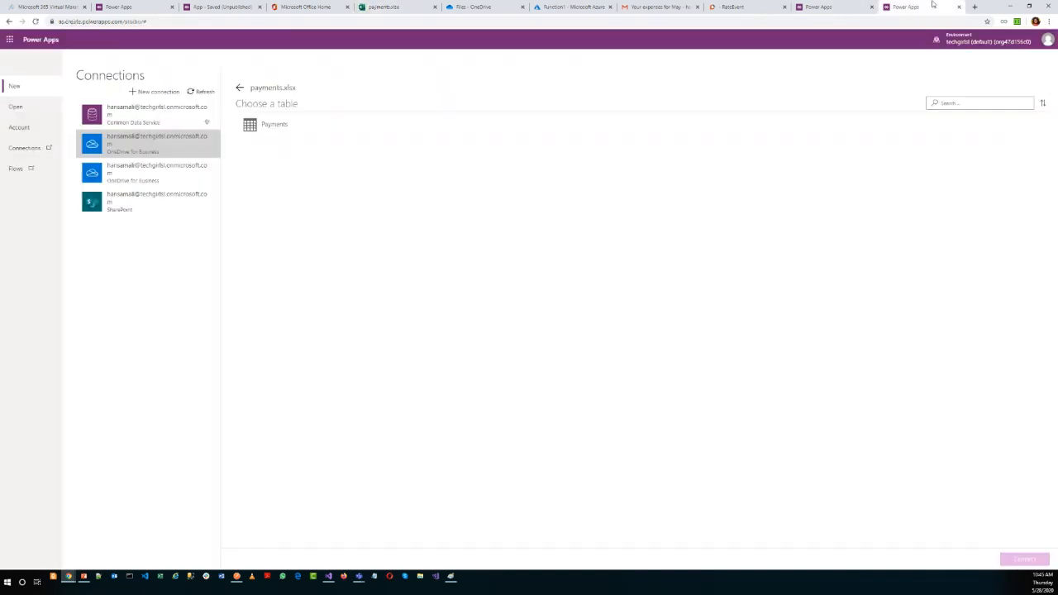
# Generate the app from the Payments table, and skip the Power Apps Studio welcome dialog.
pyautogui.click(257, 130)
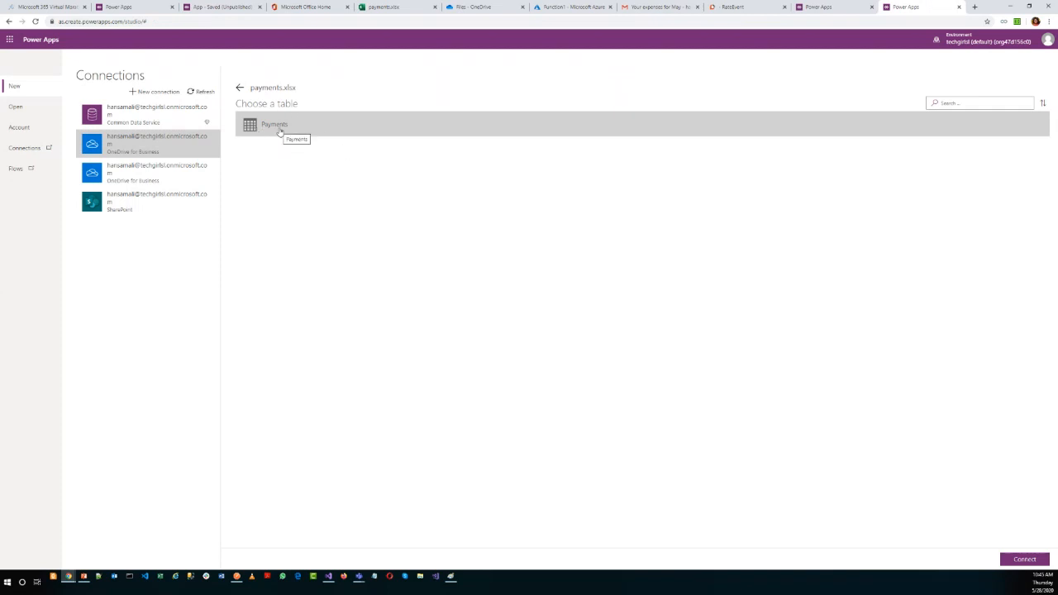
pyautogui.click(1025, 559)
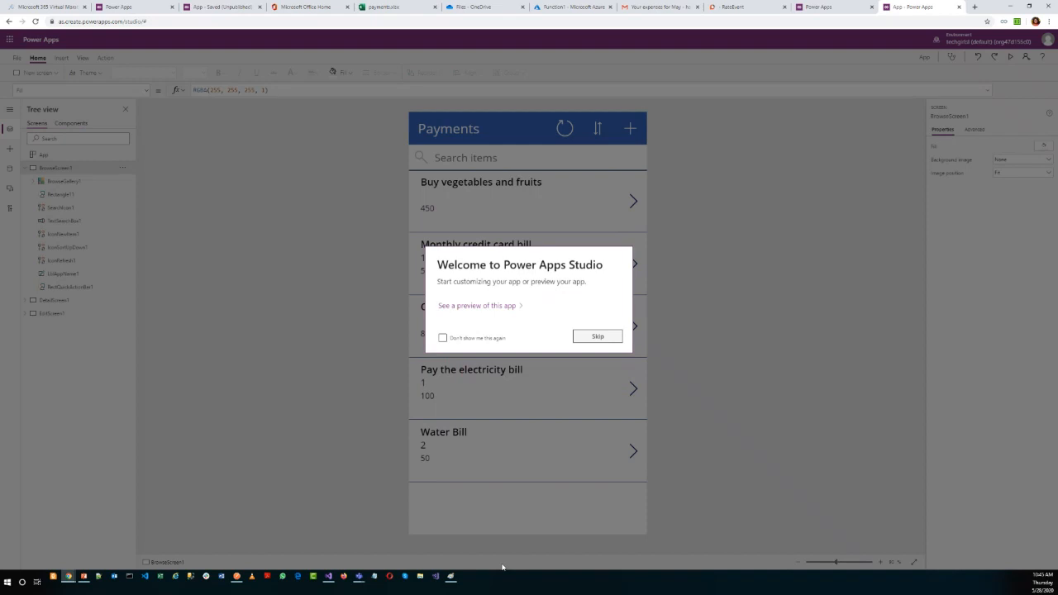
pyautogui.click(598, 337)
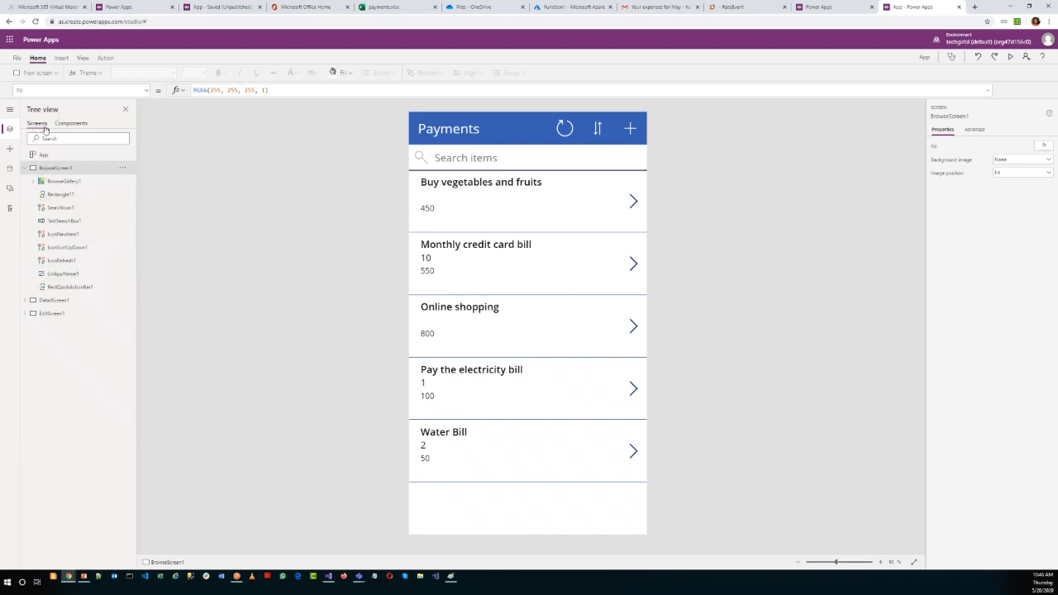
# Examine the controls of BrowseScreen1, including the search icon, search box, new-item icon, refresh icon and app name label.
pyautogui.click(33, 182)
pyautogui.click(33, 181)
pyautogui.click(25, 167)
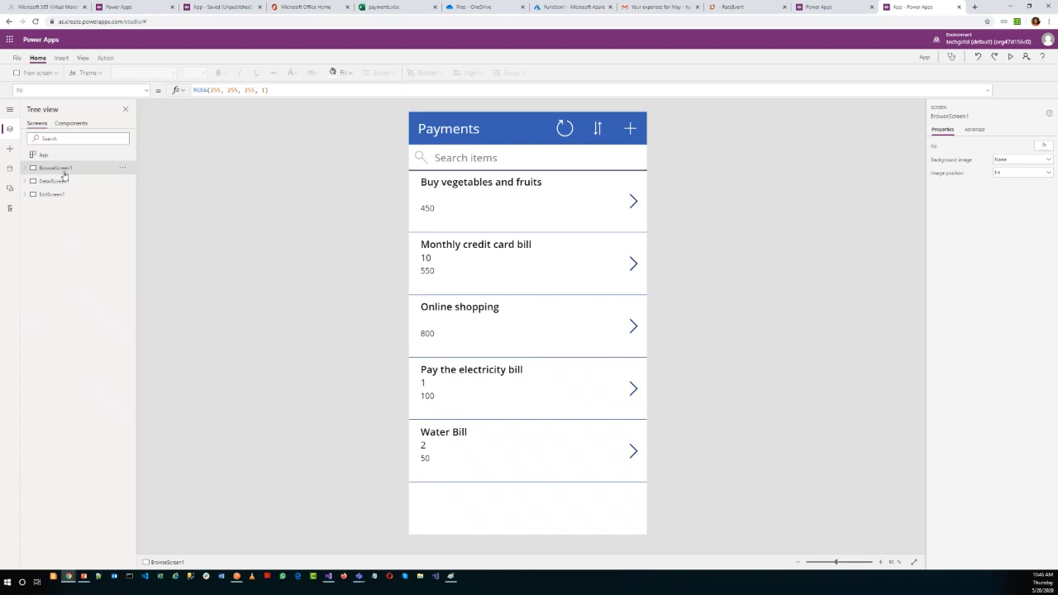
pyautogui.click(25, 168)
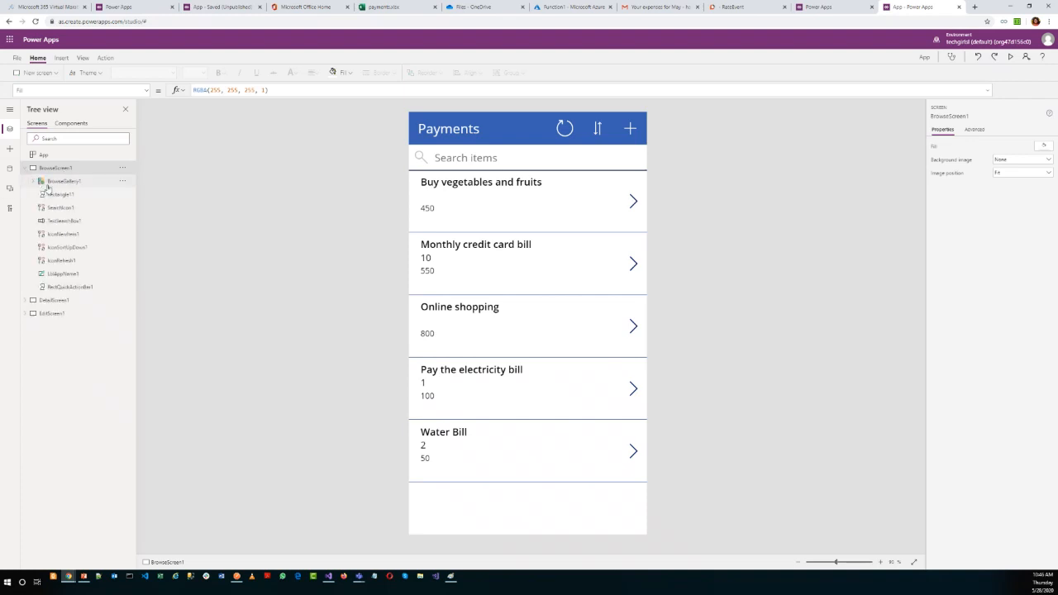
pyautogui.click(50, 195)
pyautogui.click(51, 207)
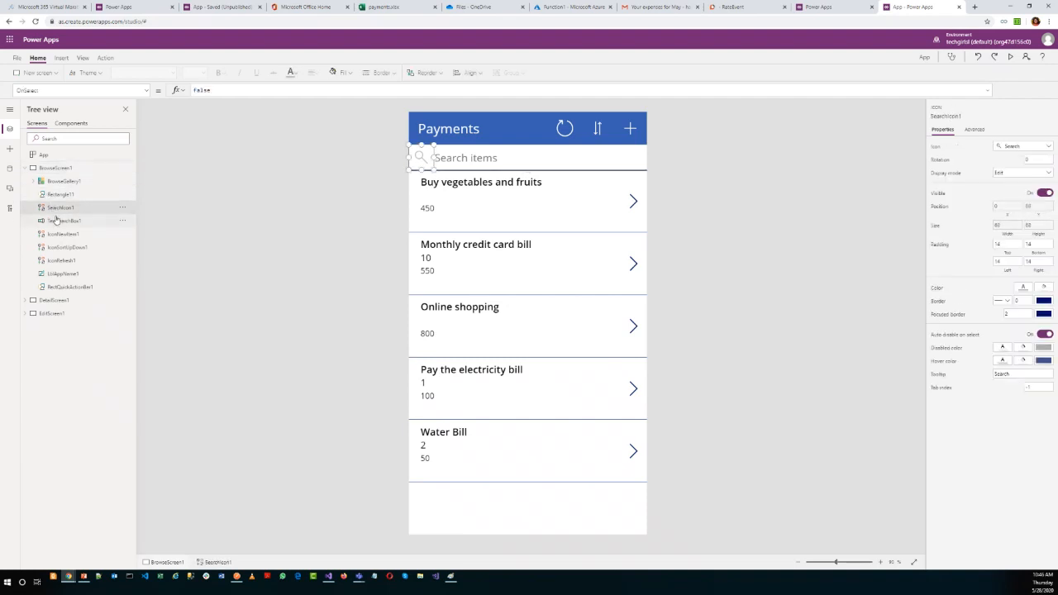
pyautogui.click(60, 220)
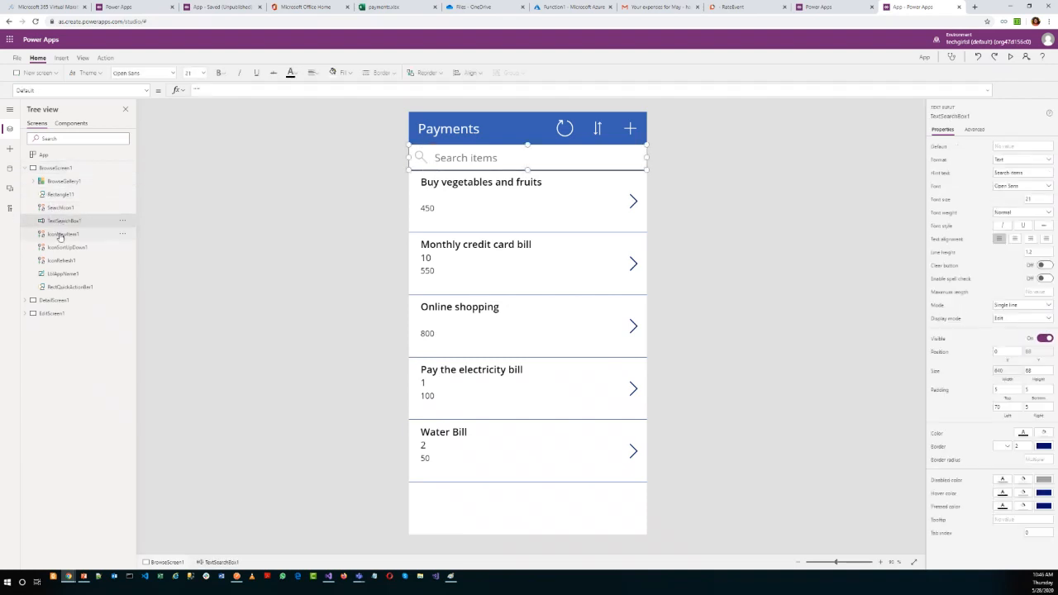
pyautogui.click(60, 234)
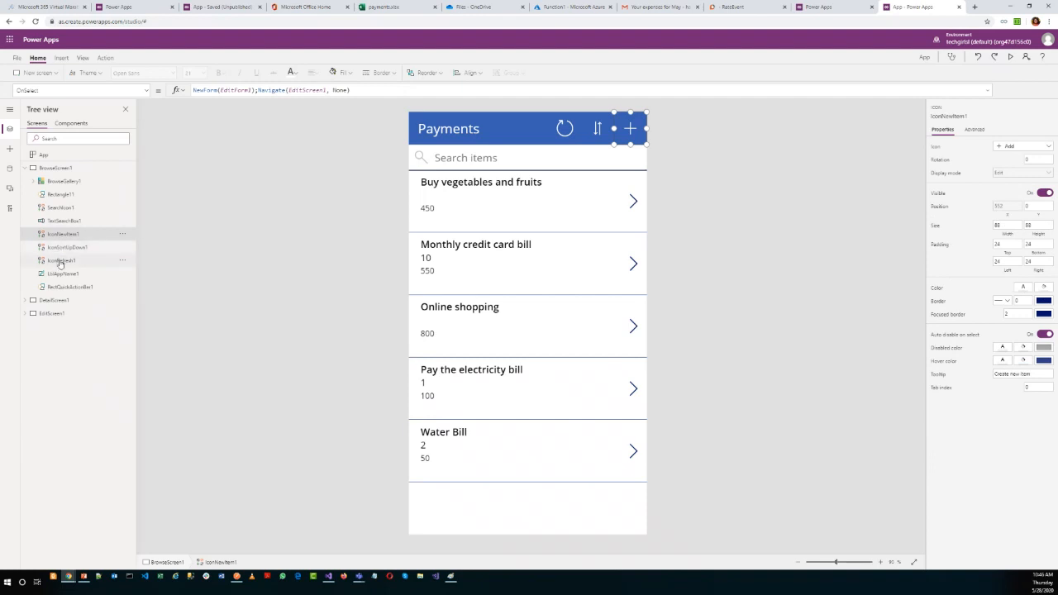
pyautogui.click(60, 261)
pyautogui.click(60, 273)
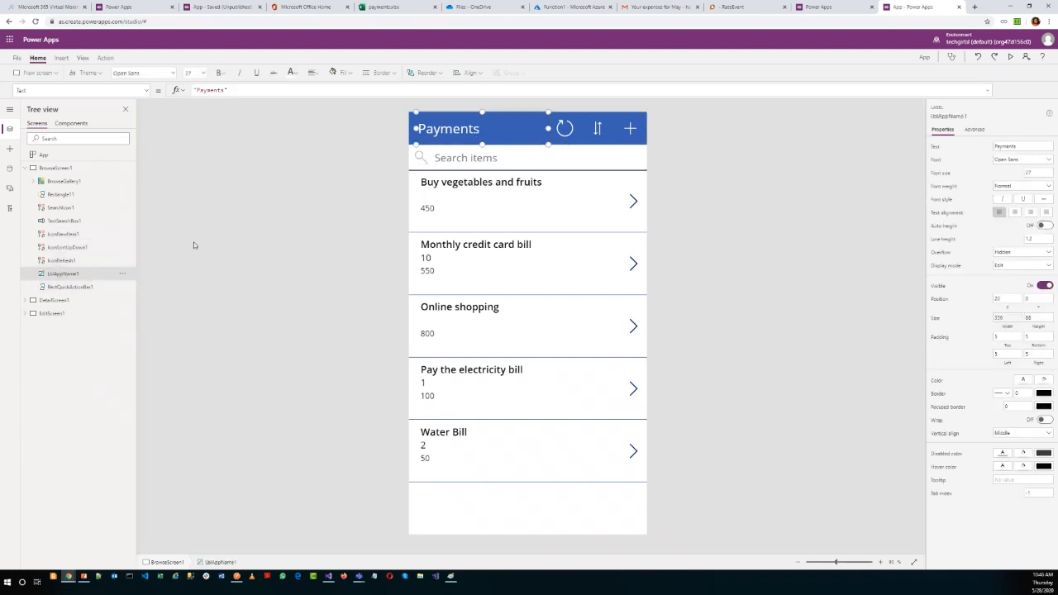
pyautogui.click(26, 169)
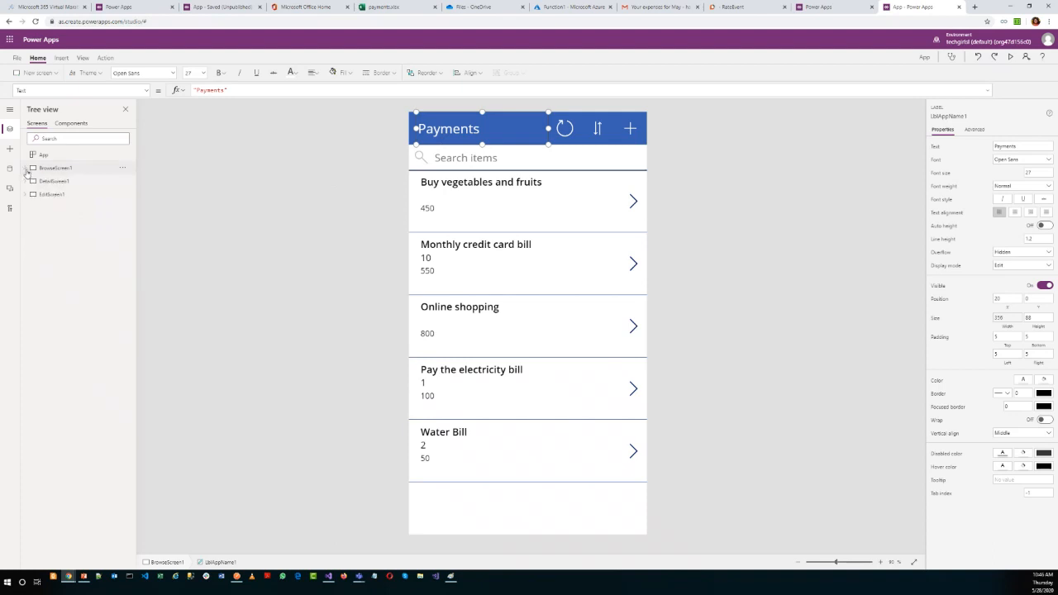
# View the layouts of DetailScreen1 and EditScreen1.
pyautogui.click(45, 181)
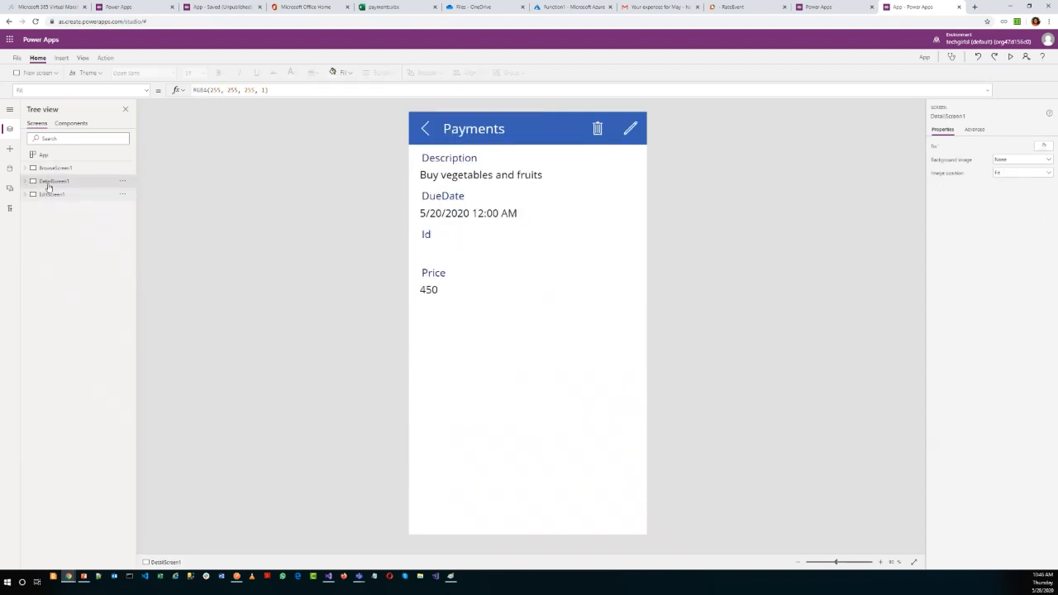
pyautogui.click(48, 191)
pyautogui.click(49, 187)
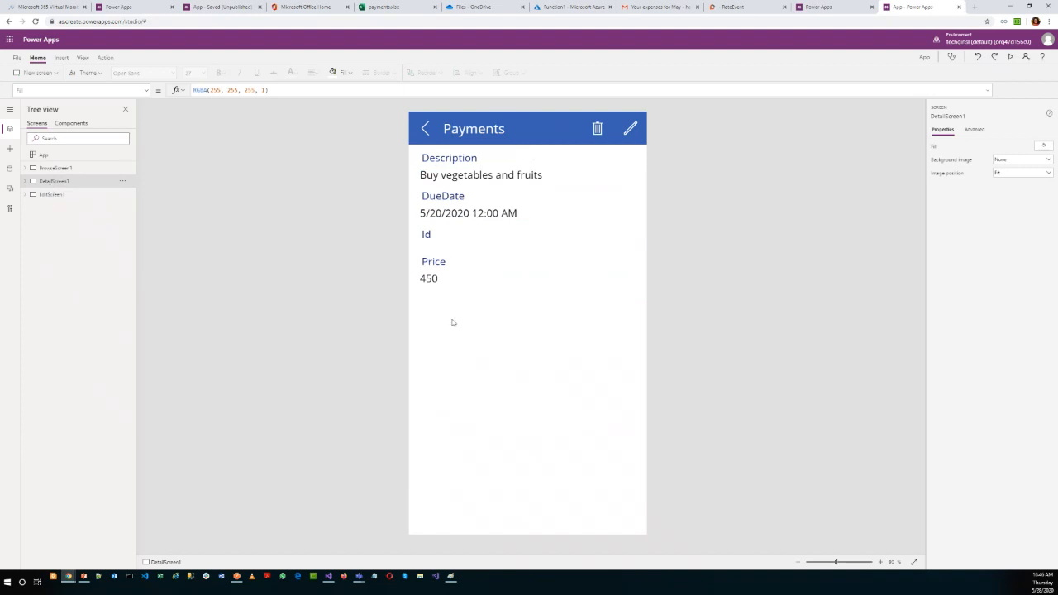
pyautogui.click(52, 200)
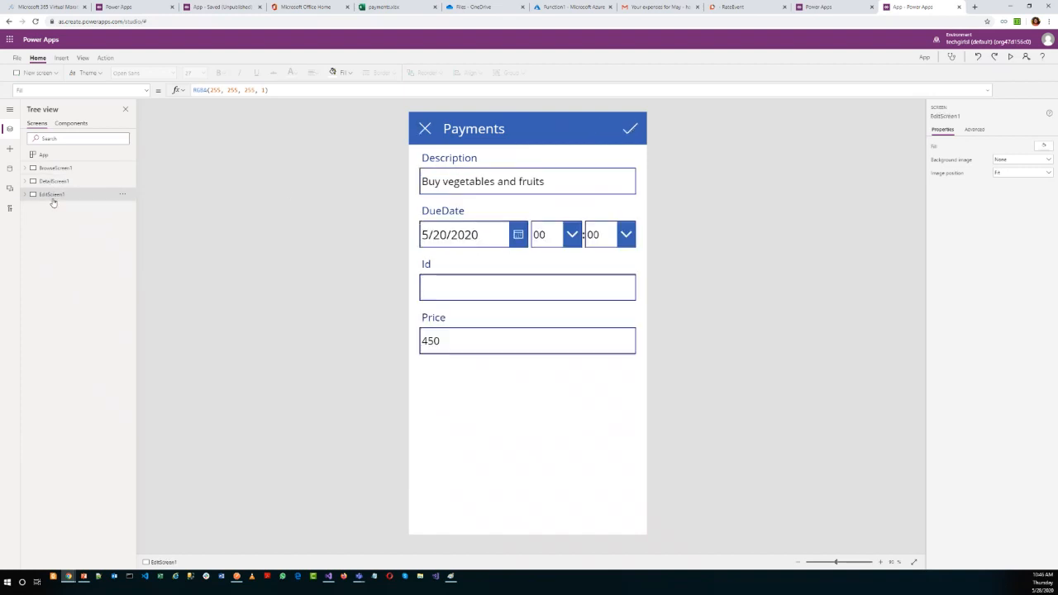
# Preview the running app from EditScreen1, close the preview and return to BrowseScreen1.
pyautogui.click(1009, 57)
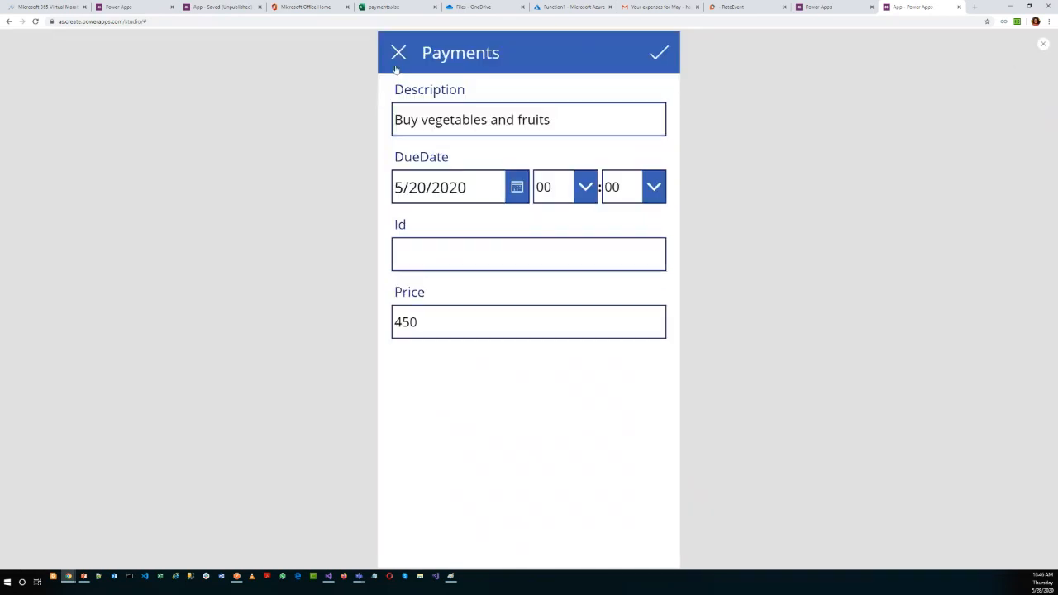
pyautogui.click(401, 56)
pyautogui.click(1044, 44)
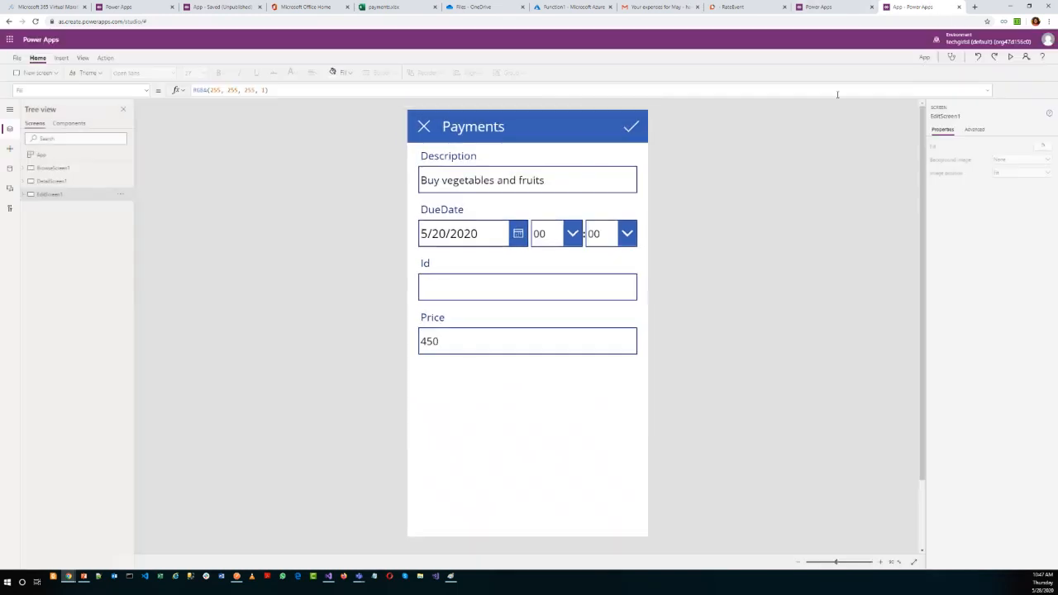
pyautogui.click(83, 168)
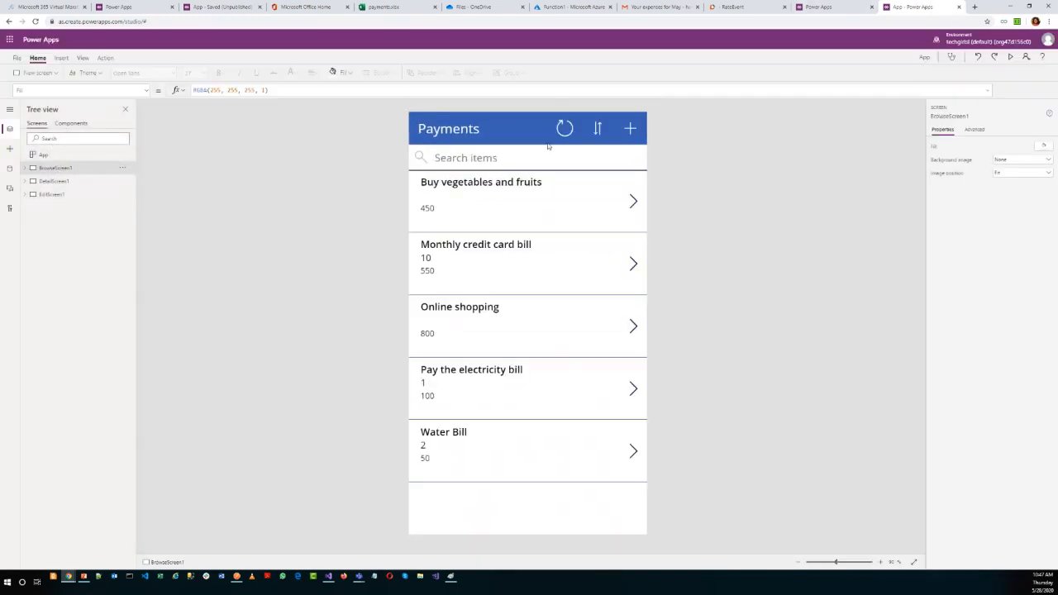
# Preview the app from BrowseScreen1, search the payments for "cre" and clear the search.
pyautogui.click(1008, 57)
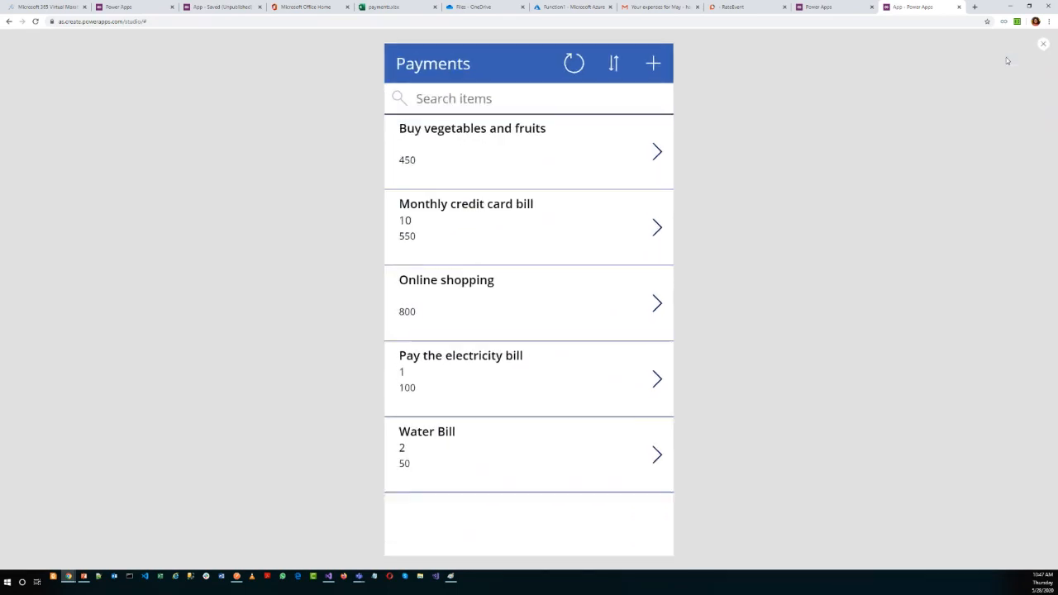
pyautogui.click(503, 99)
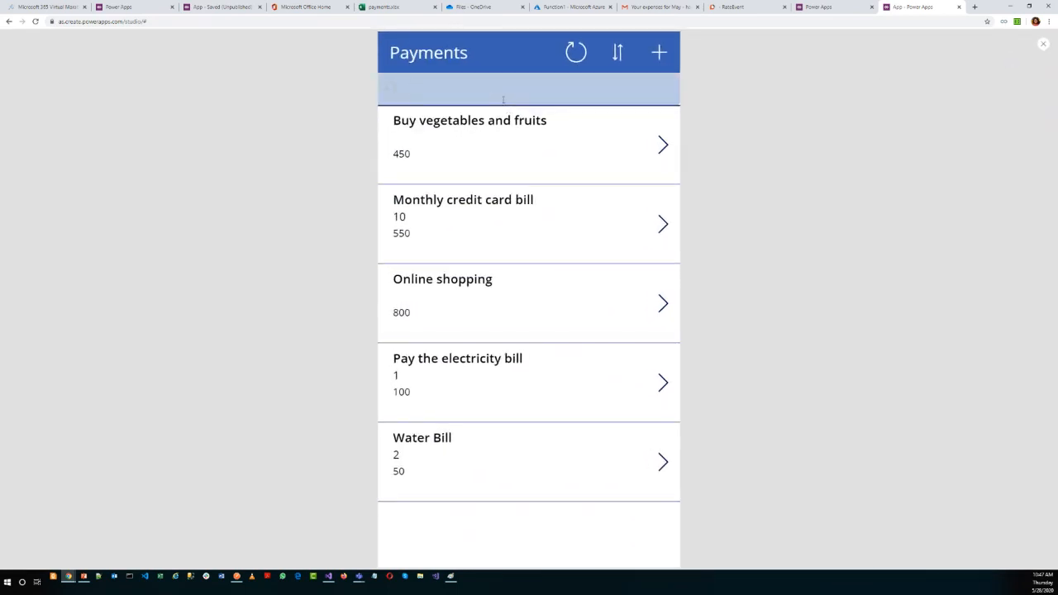
pyautogui.write('cre')
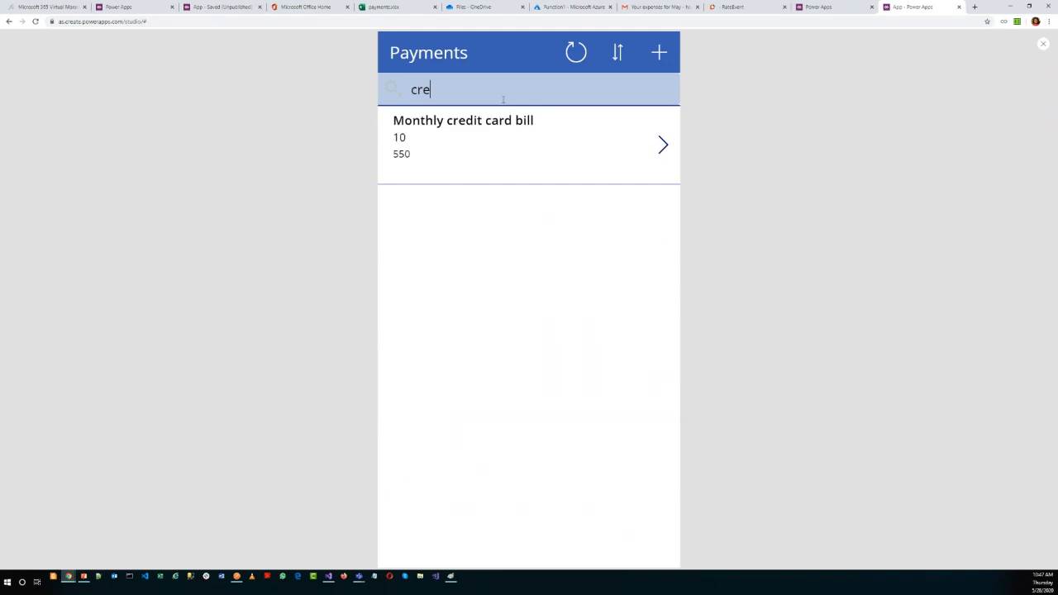
pyautogui.press('BackSpace')
pyautogui.press('BackSpace')
pyautogui.press('BackSpace')
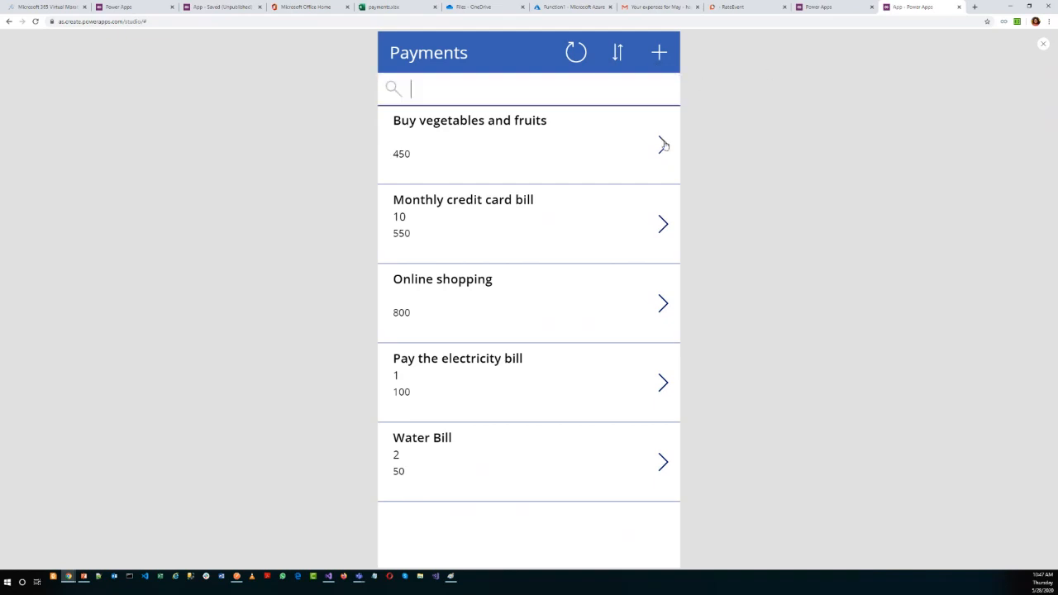
# Start a new payment item in the previewed app and enter the description "Deposit for my saving accounts".
pyautogui.click(659, 53)
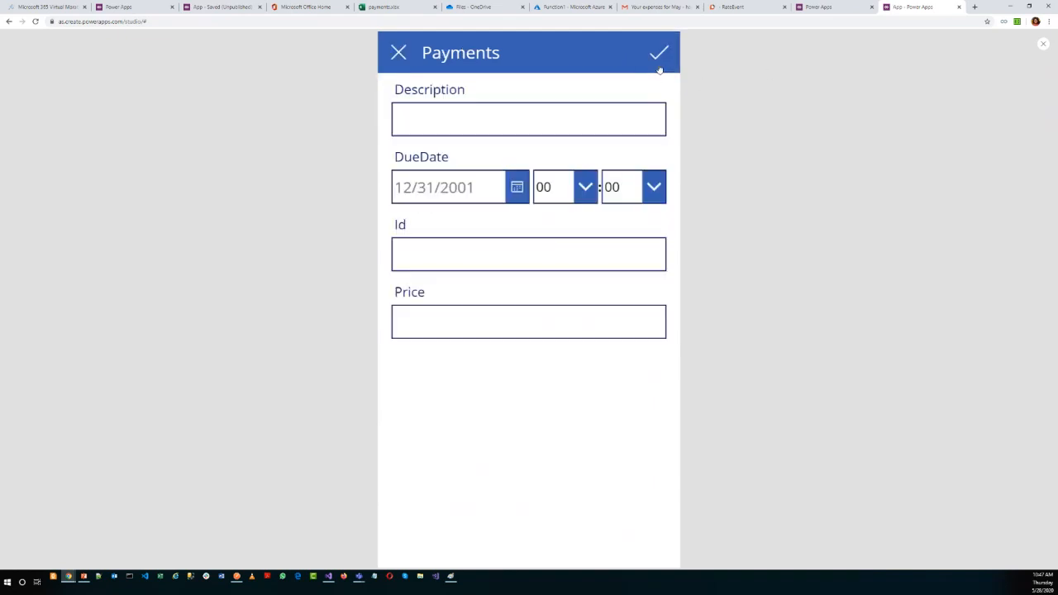
pyautogui.click(429, 126)
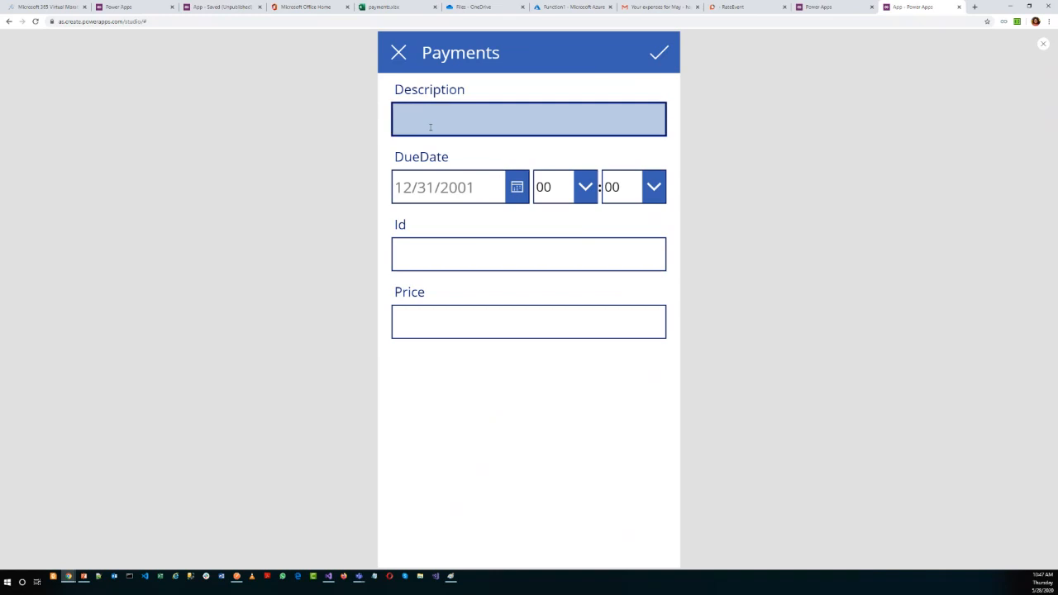
pyautogui.write('Paym')
pyautogui.press('BackSpace')
pyautogui.write('my')
pyautogui.press('BackSpace')
pyautogui.press('BackSpace')
pyautogui.press('BackSpace')
pyautogui.press('BackSpace')
pyautogui.press('BackSpace')
pyautogui.write('Save m')
pyautogui.hotkey('ctrl', 'a')
pyautogui.press('BackSpace')
pyautogui.write('Deposit for my saving a')
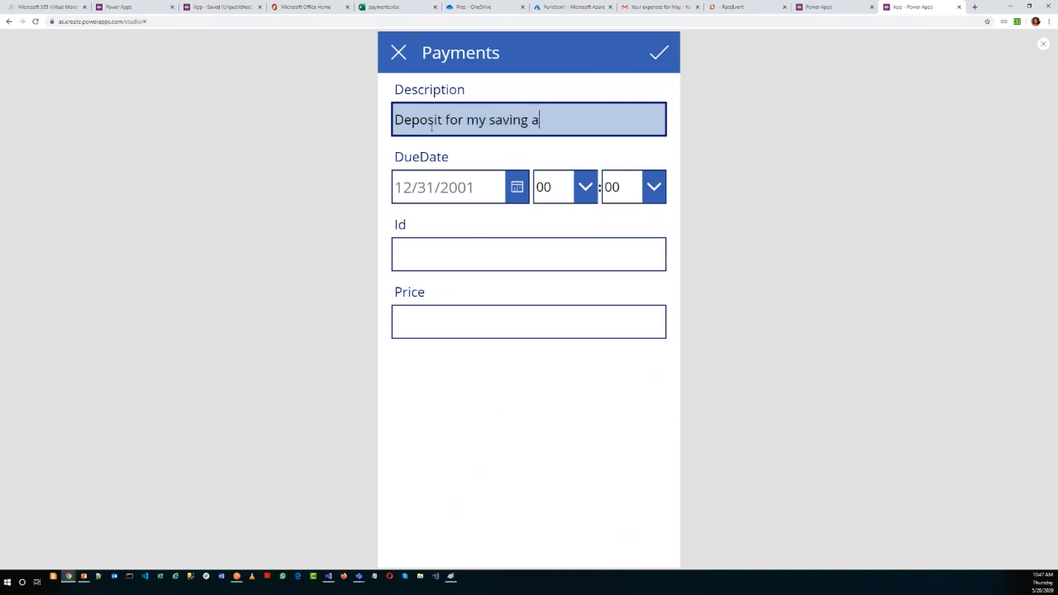
pyautogui.write('ccounts')
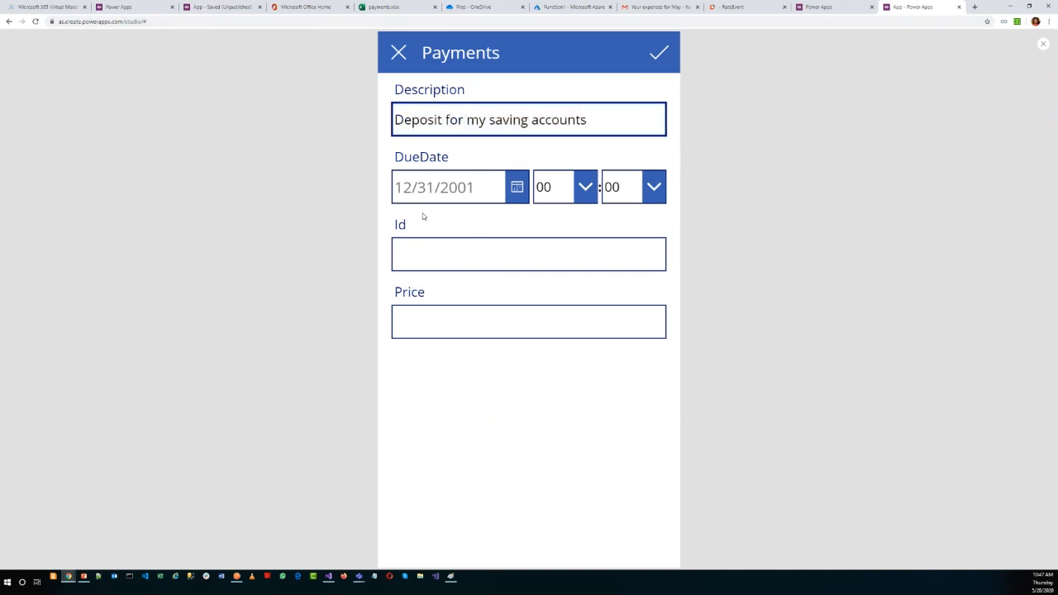
# Set the new payment's DueDate to 5/30/2020.
pyautogui.click(515, 189)
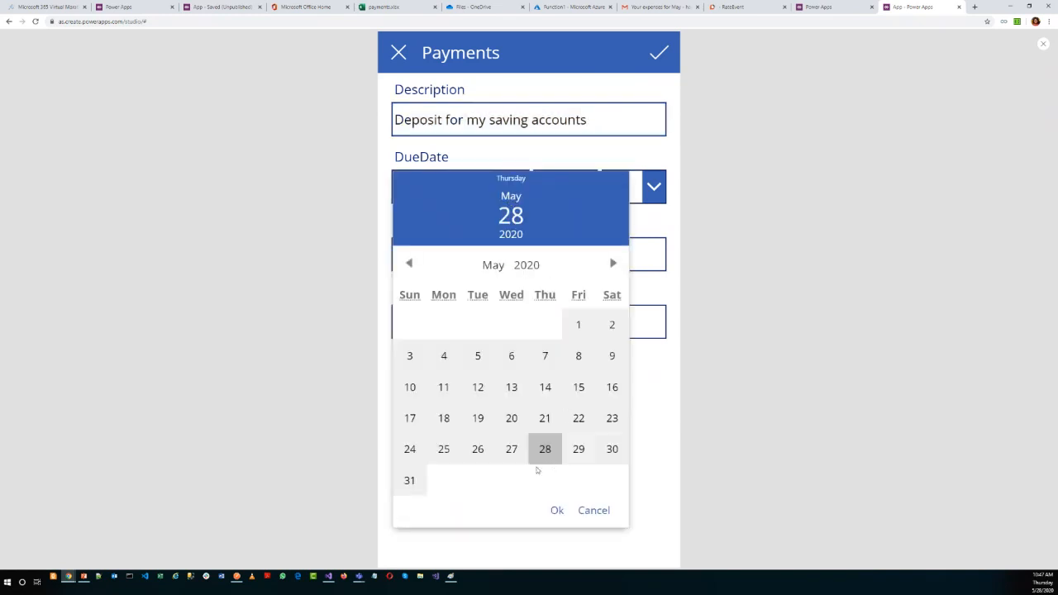
pyautogui.click(613, 451)
pyautogui.click(557, 511)
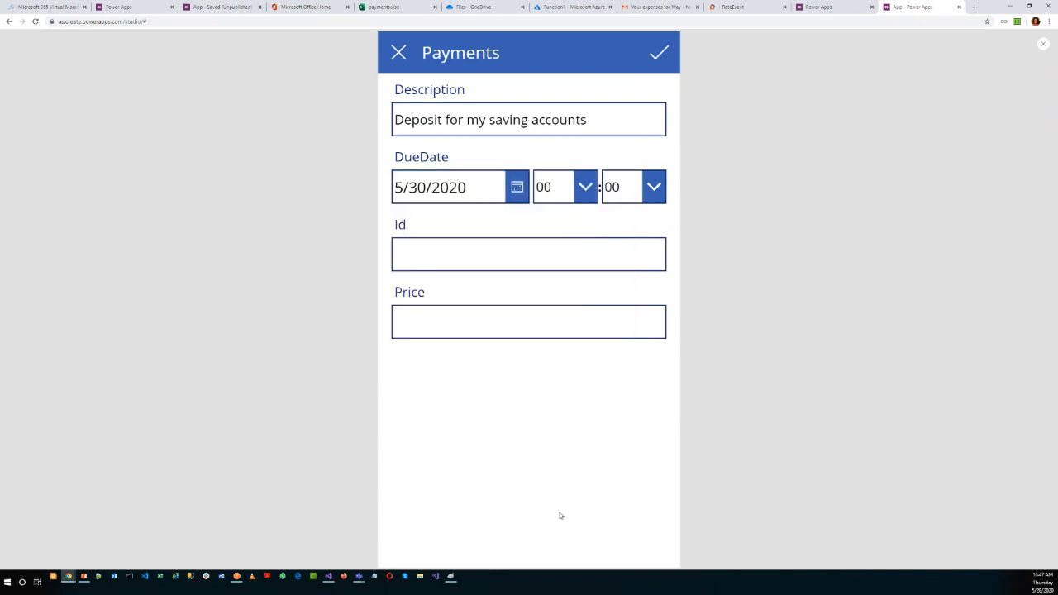
# Enter Id 12 and Price 500 for the new payment, and try to submit it.
pyautogui.click(433, 262)
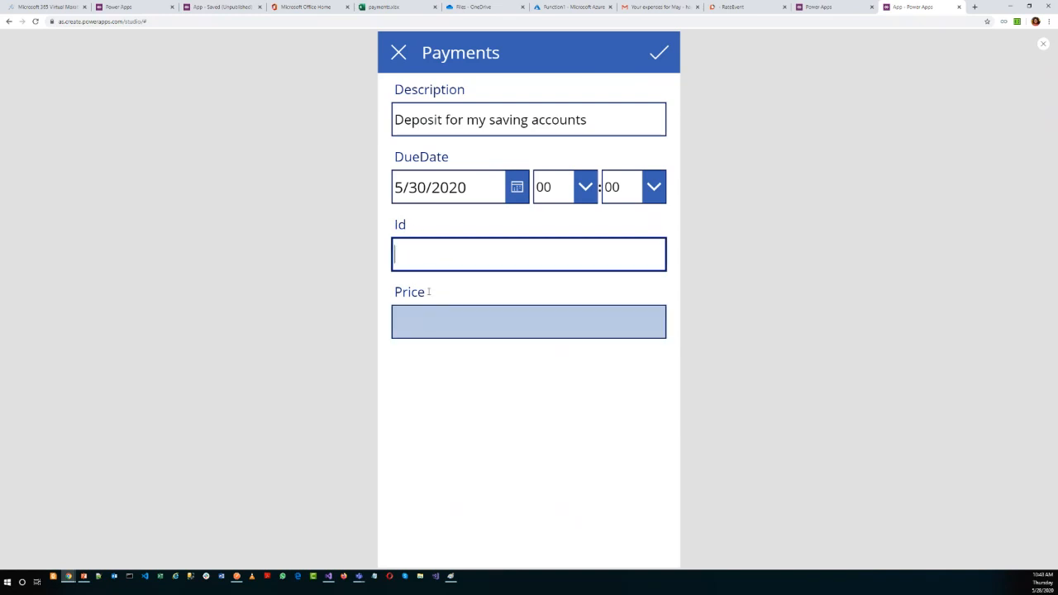
pyautogui.write('12')
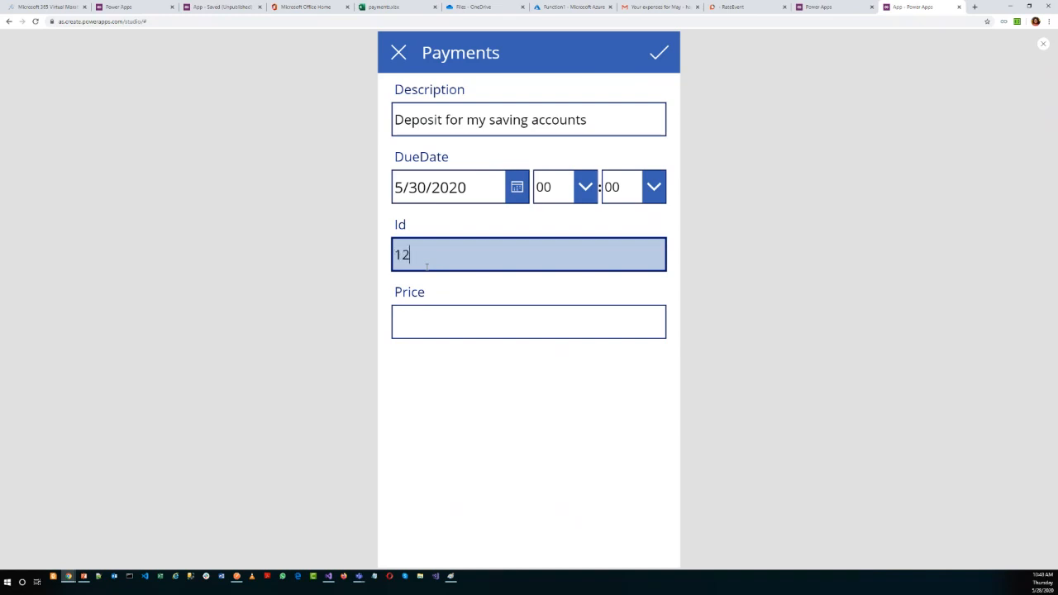
pyautogui.click(438, 318)
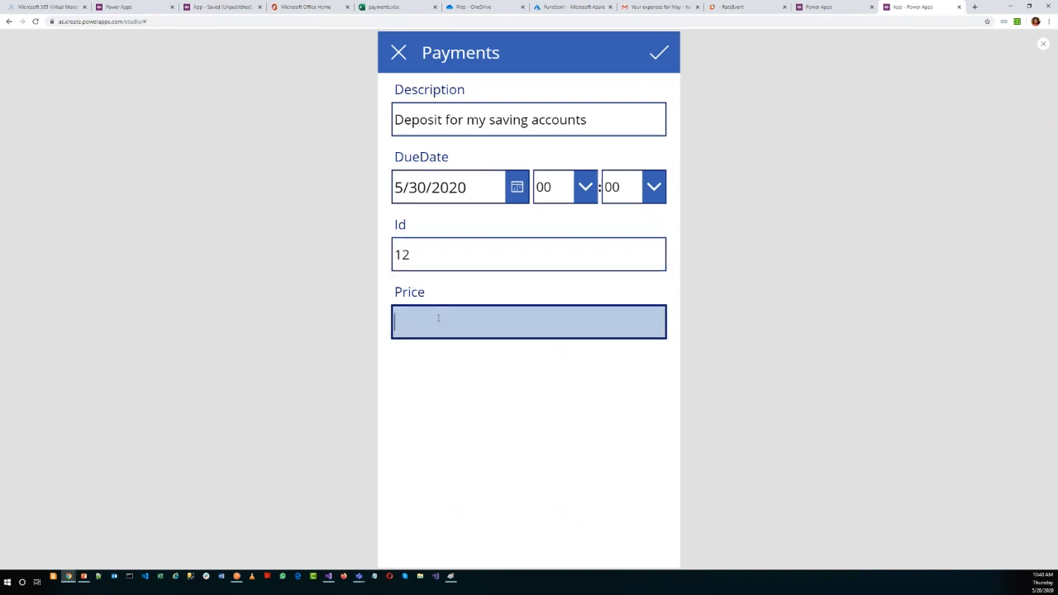
pyautogui.write('500')
pyautogui.click(666, 53)
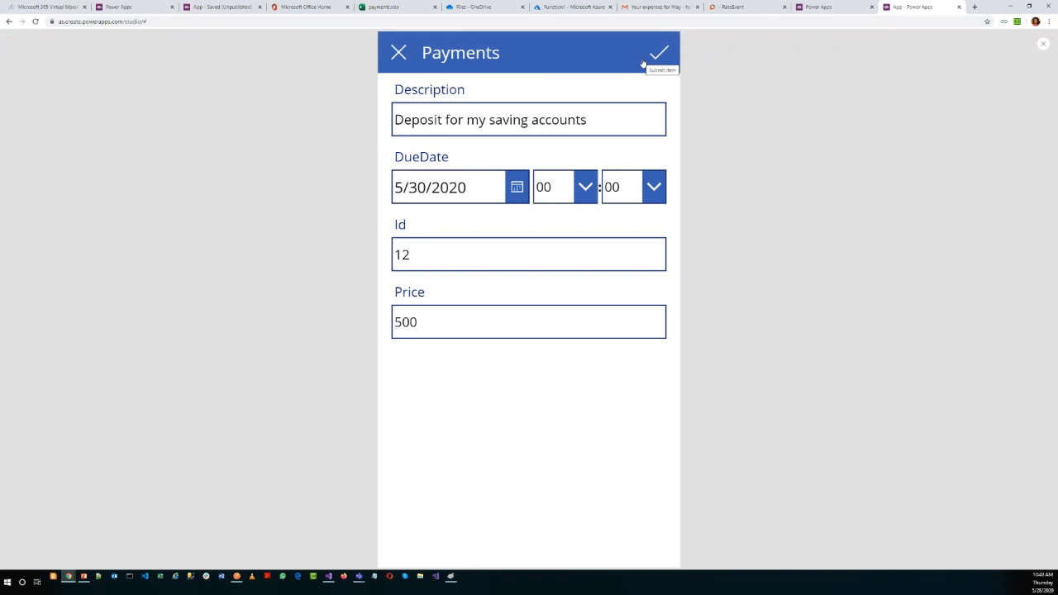
# Close the payments.xlsx workbook, return to the previewed app and try submitting the payment again.
pyautogui.click(421, 10)
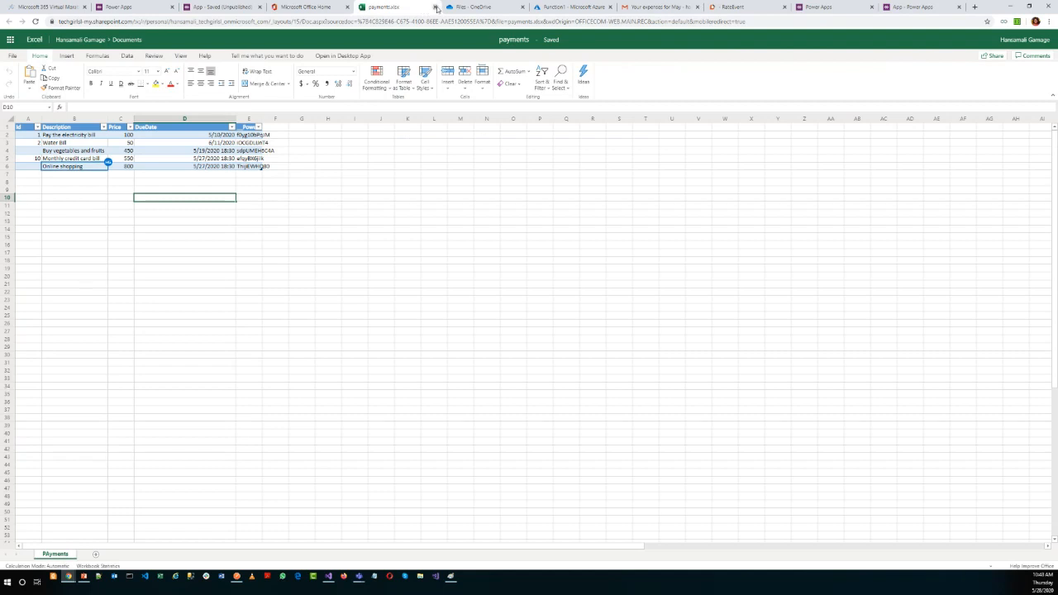
pyautogui.click(436, 8)
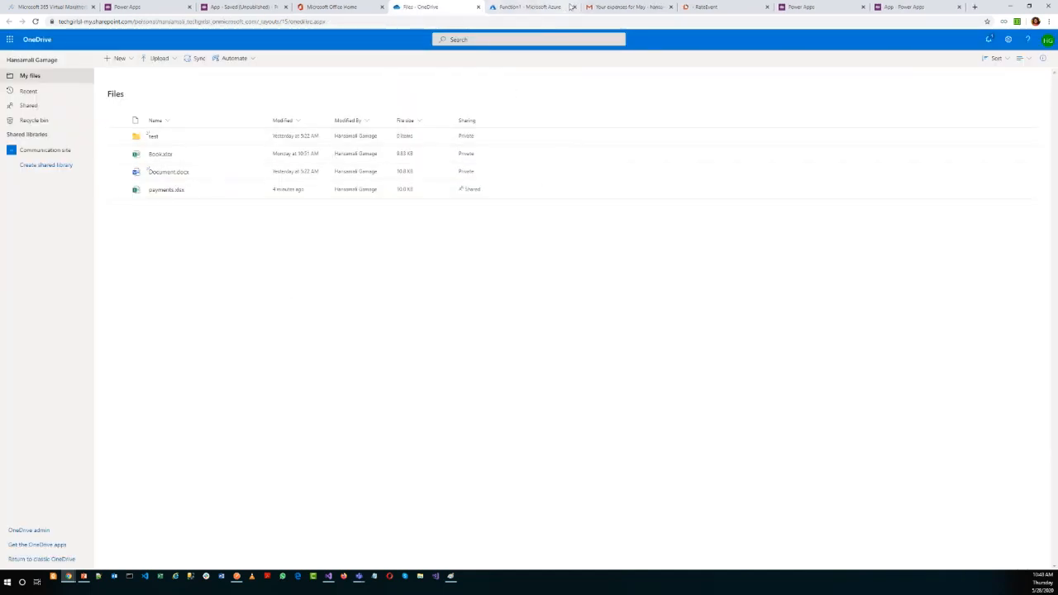
pyautogui.click(802, 8)
pyautogui.click(905, 8)
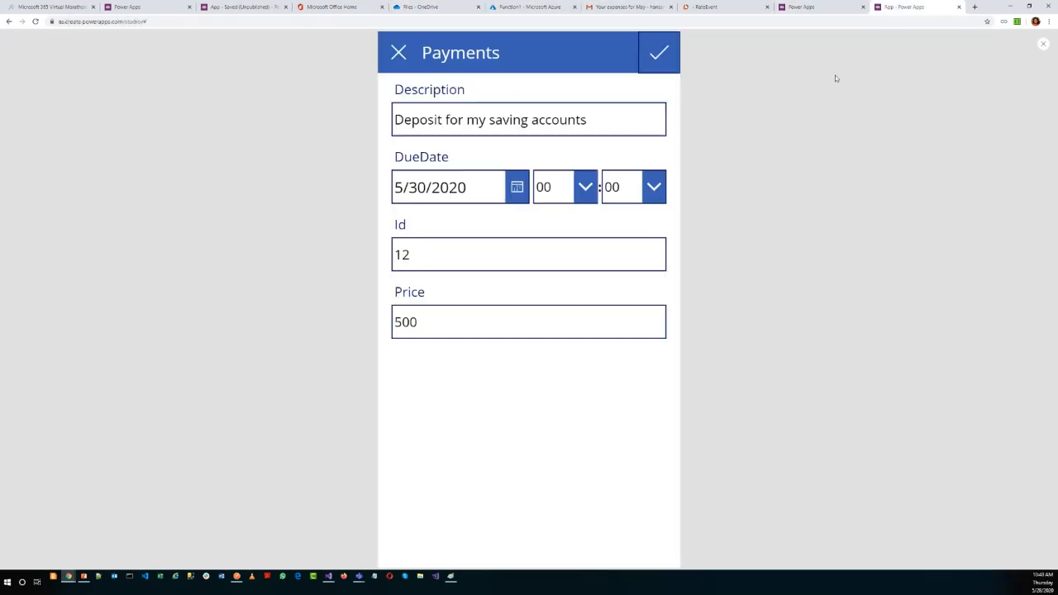
pyautogui.click(658, 56)
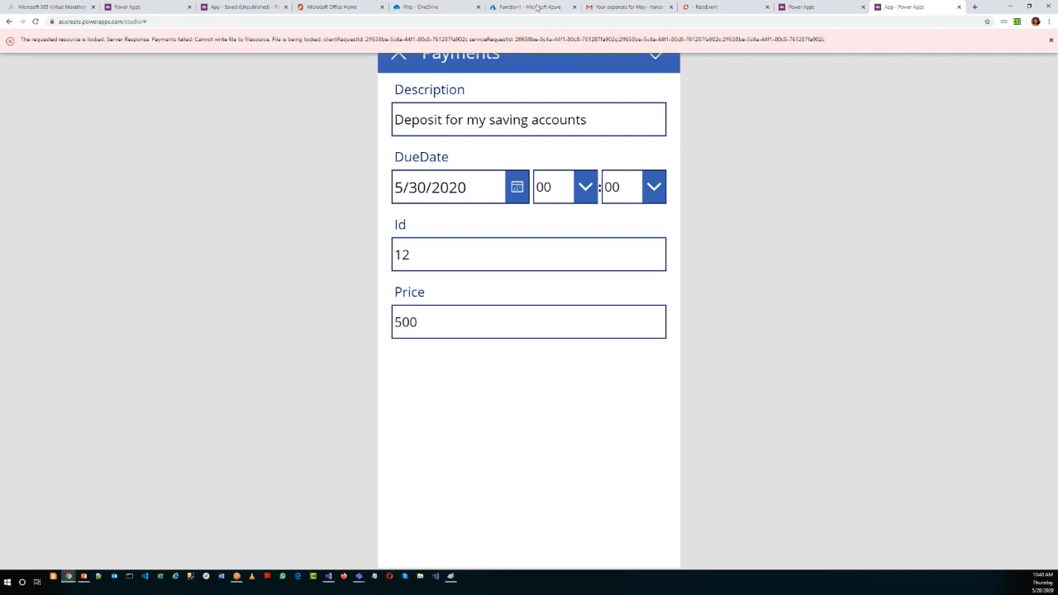
# Check the OneDrive file list, return to the app, dismiss the error message and close the preview.
pyautogui.click(440, 7)
pyautogui.rightClick(257, 330)
pyautogui.click(220, 329)
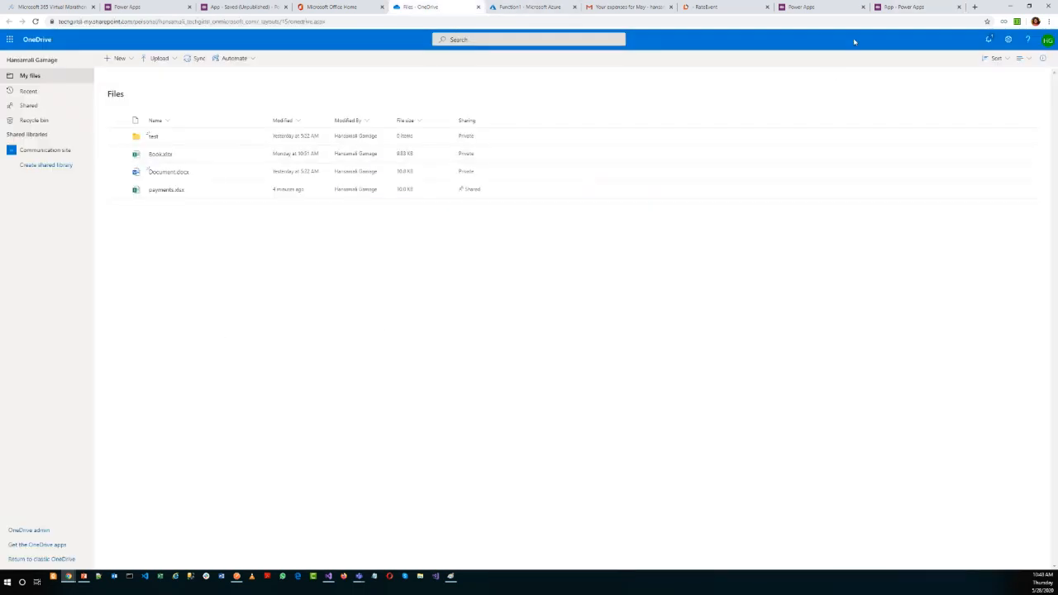
pyautogui.click(905, 7)
pyautogui.click(1051, 39)
pyautogui.click(1043, 43)
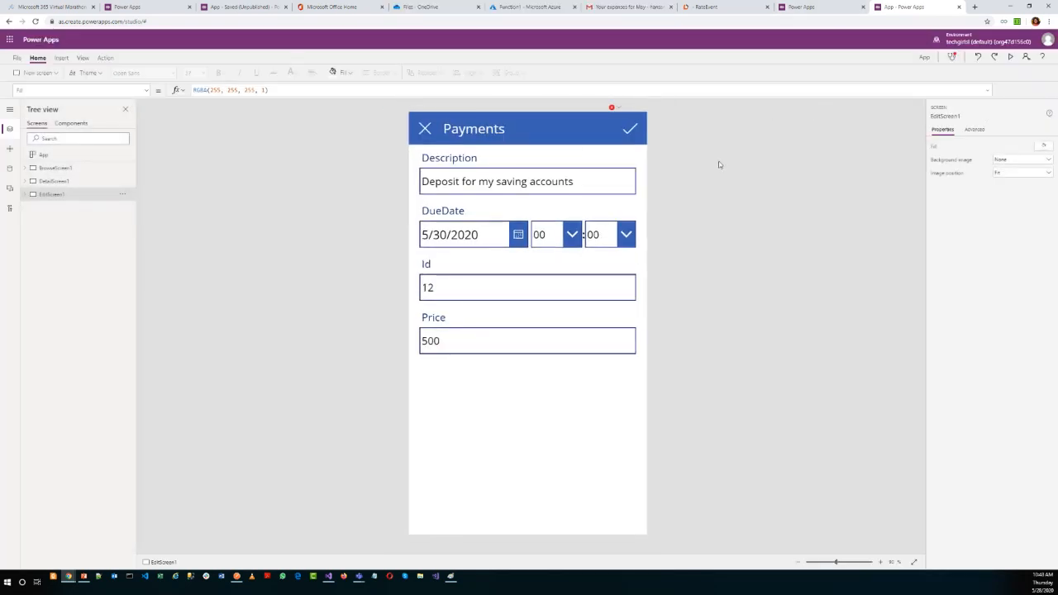
# Preview the app again from EditScreen1, try to submit the filled-in payment, dismiss the error and close the preview.
pyautogui.click(1010, 56)
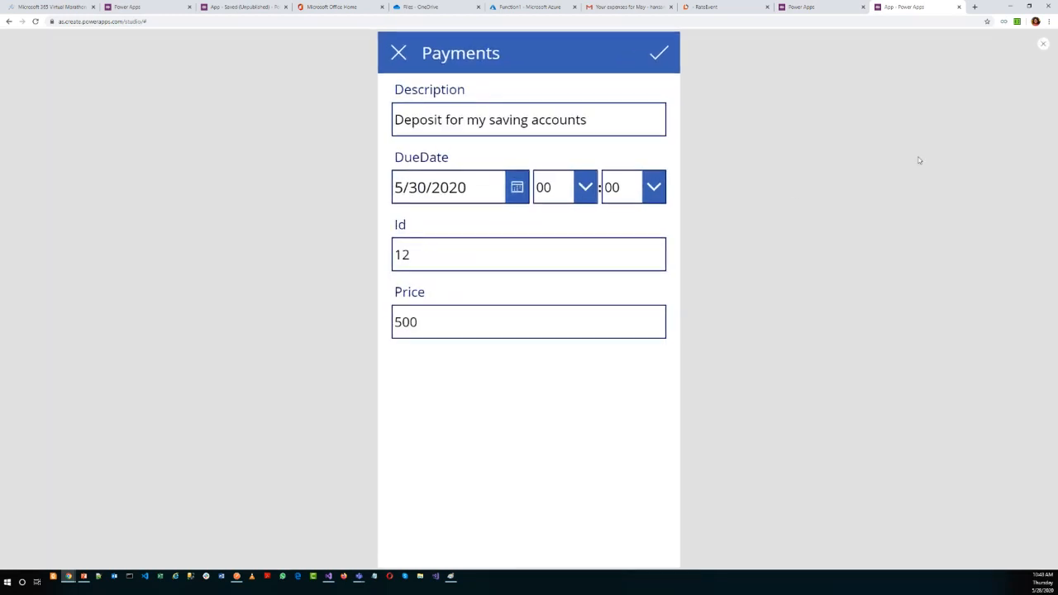
pyautogui.click(656, 52)
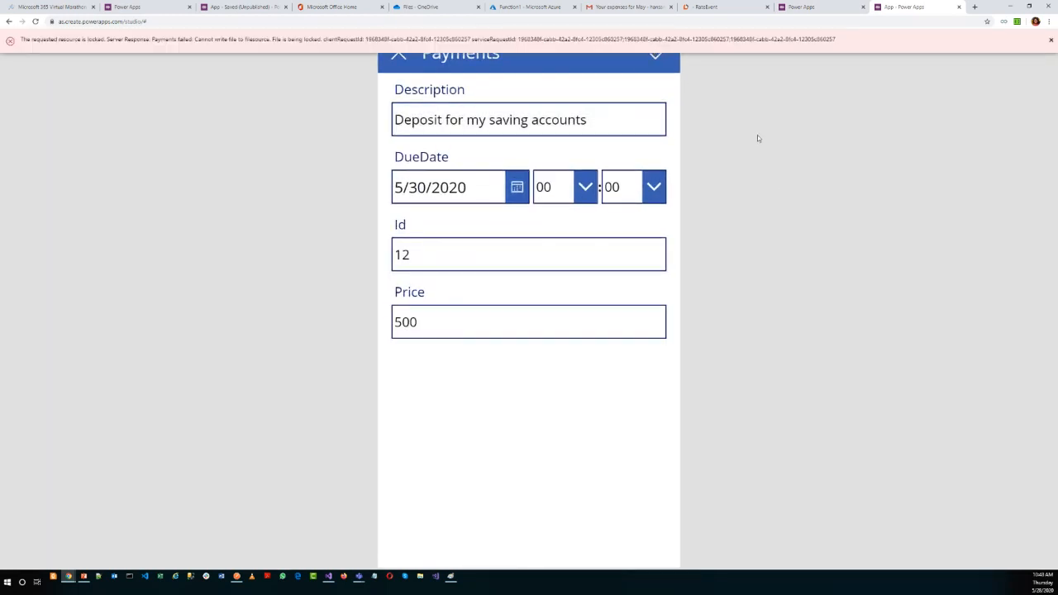
pyautogui.click(1052, 43)
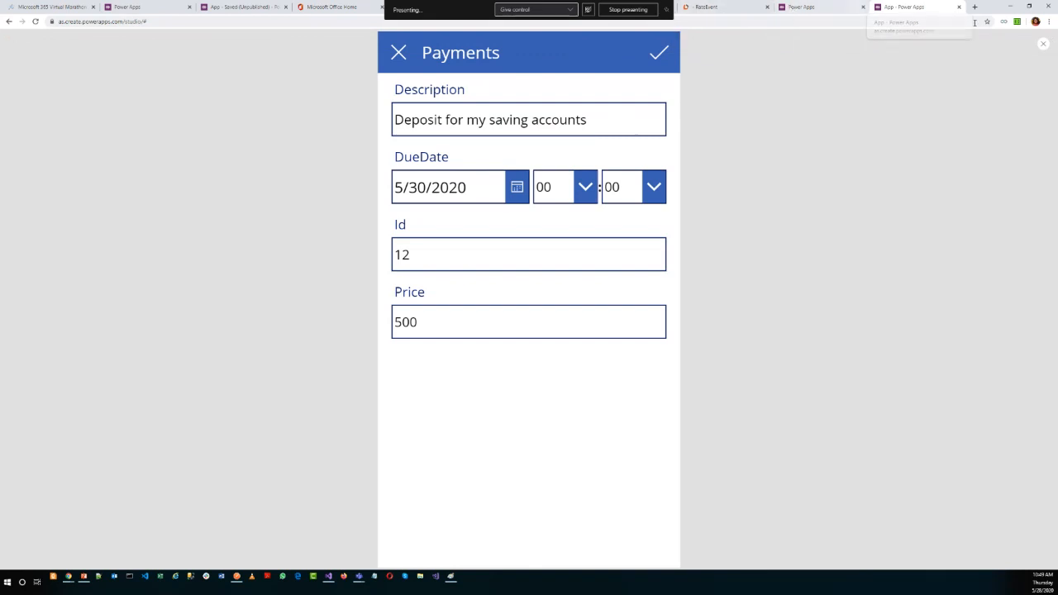
pyautogui.click(1042, 44)
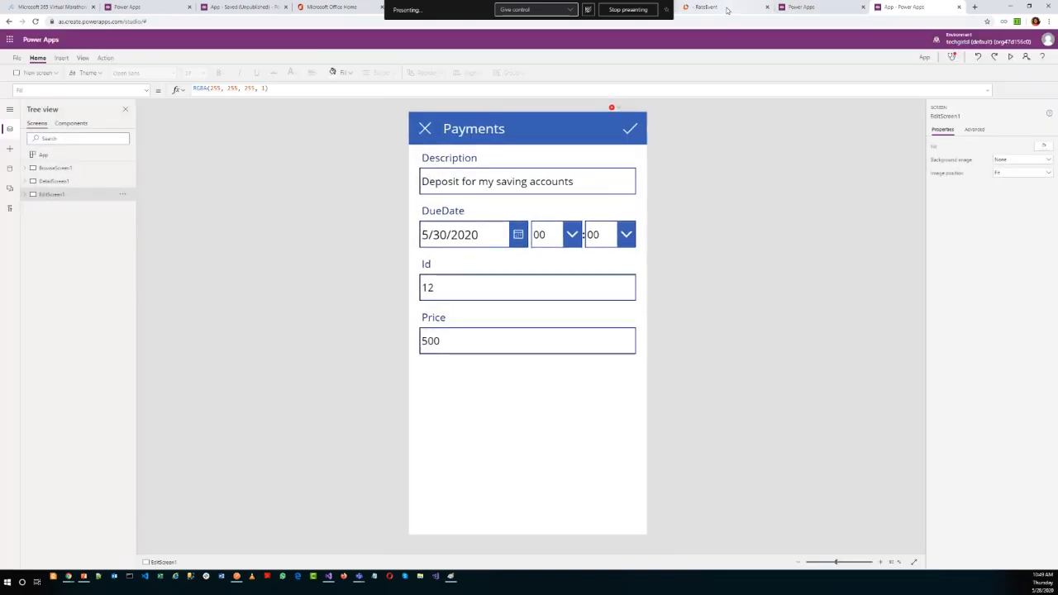
# Examine the controls of DetailScreen1, including the app name label, edit icon and back arrow icon.
pyautogui.click(24, 181)
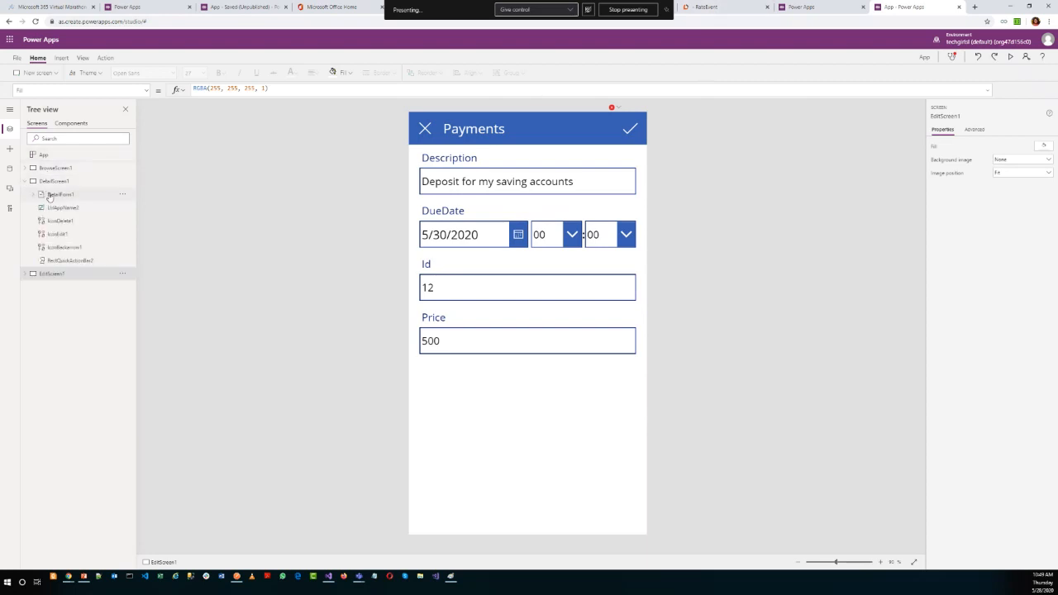
pyautogui.click(60, 209)
pyautogui.click(58, 234)
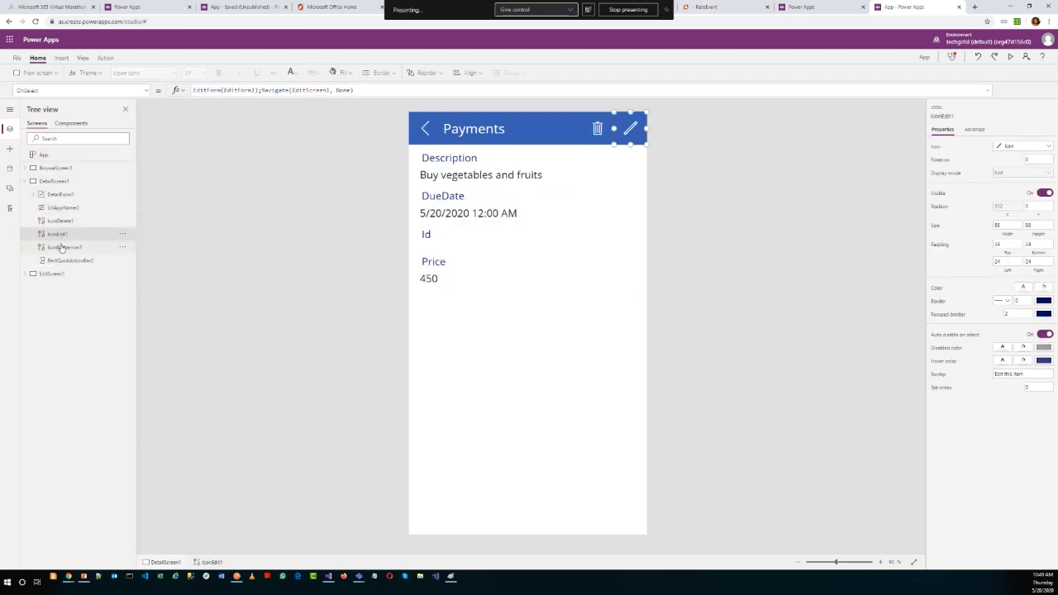
pyautogui.click(65, 248)
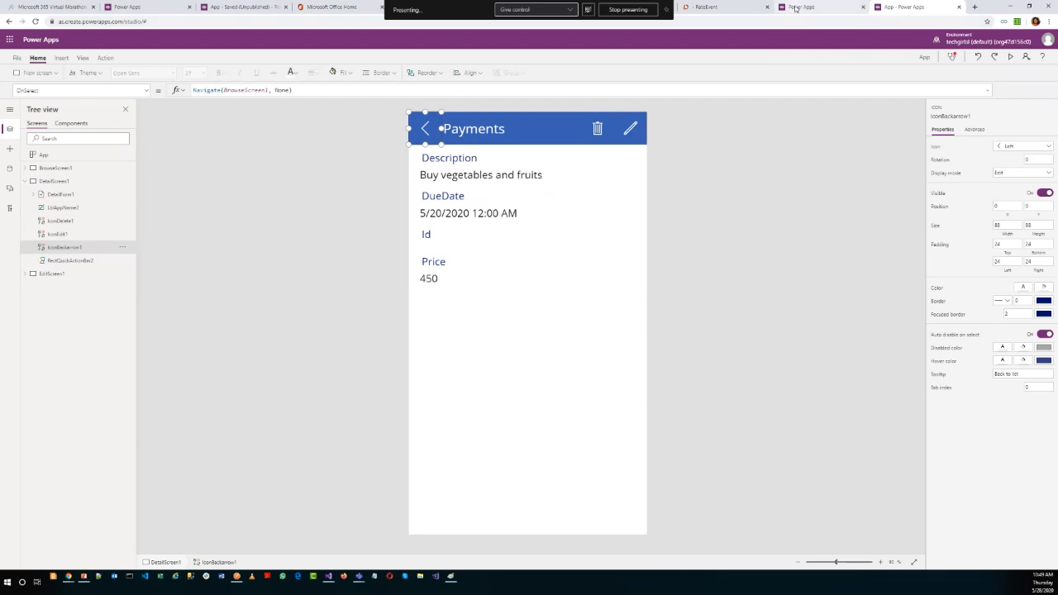
# Run the existing app from the Power Apps home page, open its new payment form and cancel it.
pyautogui.click(798, 7)
pyautogui.click(65, 80)
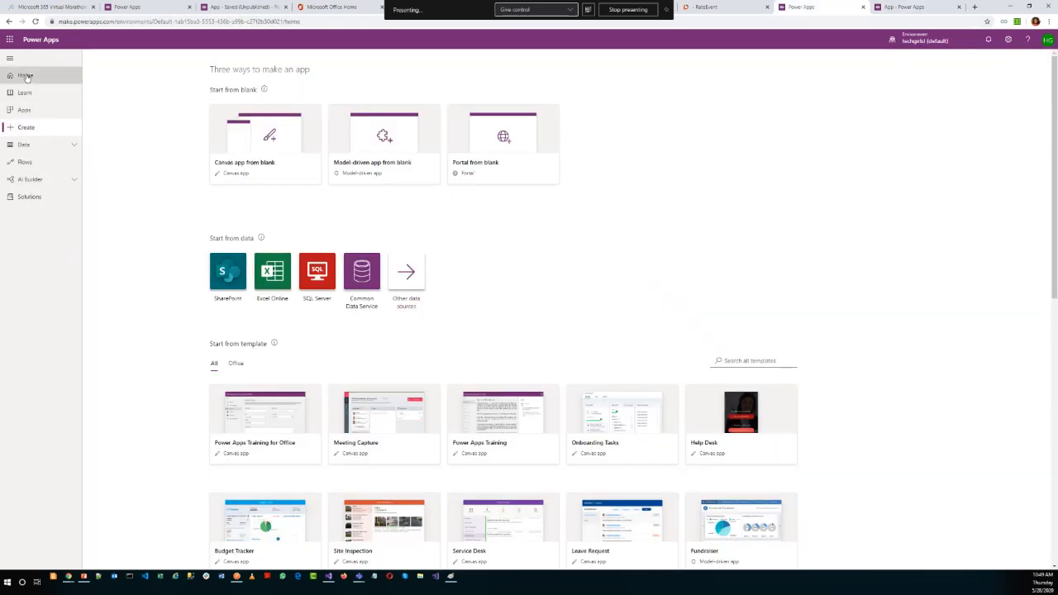
pyautogui.click(379, 371)
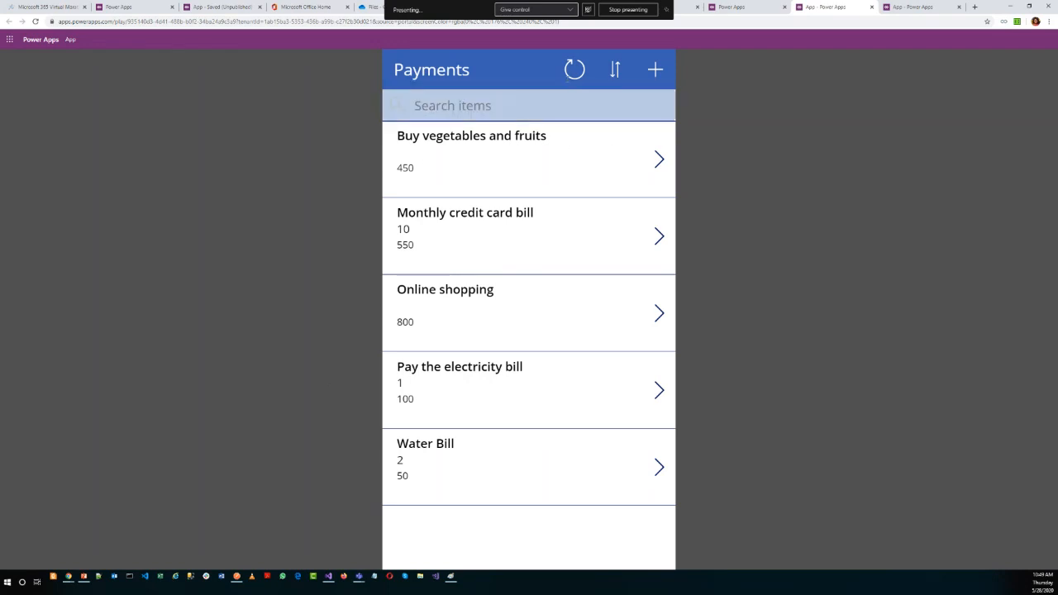
pyautogui.click(654, 69)
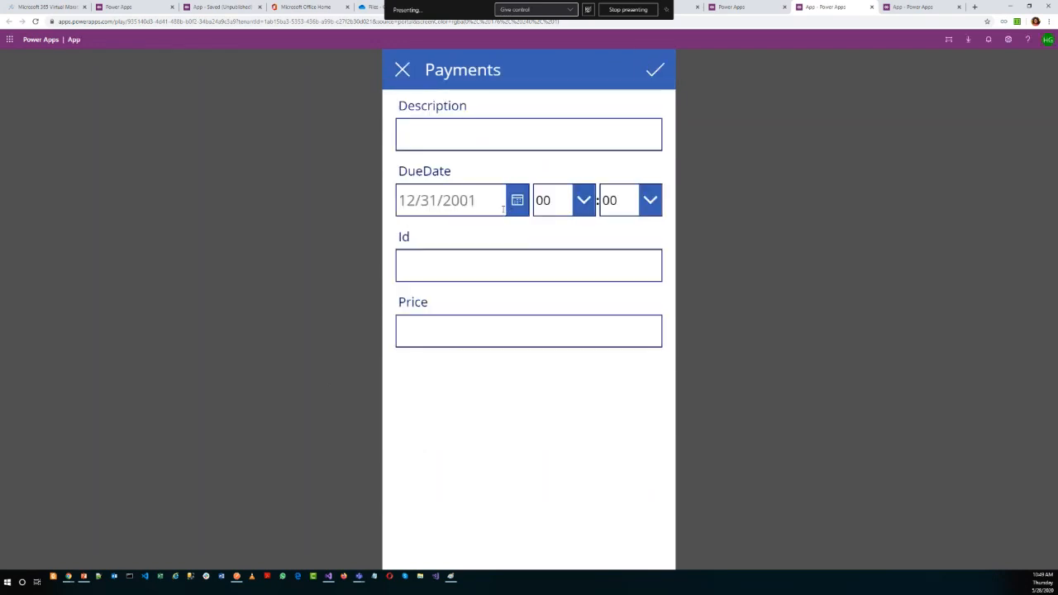
pyautogui.click(403, 70)
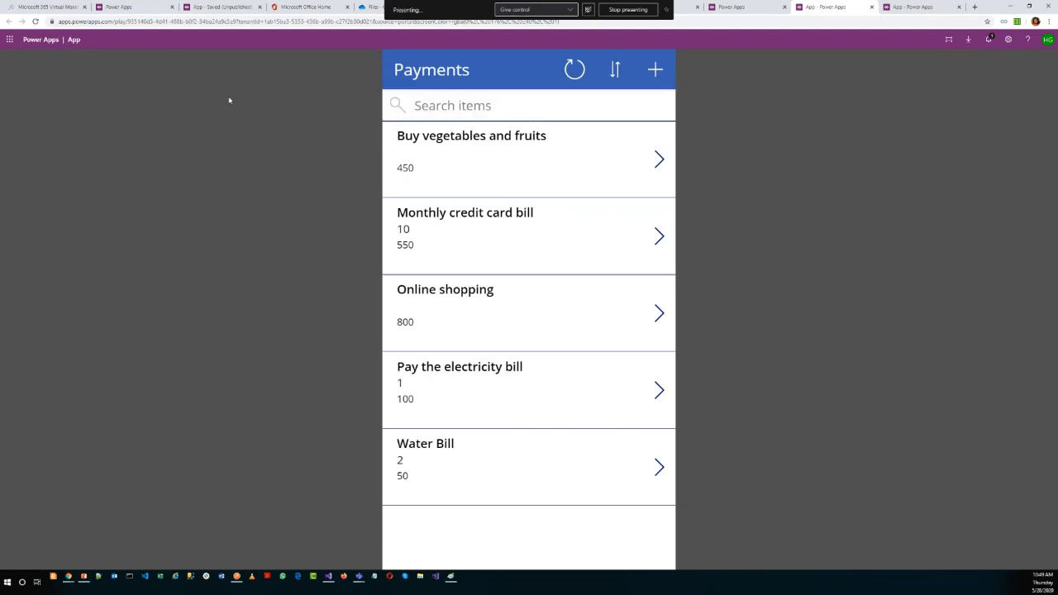
# Open the existing app for editing from the Power Apps home page and close the other app tabs, discarding unsaved changes.
pyautogui.click(770, 11)
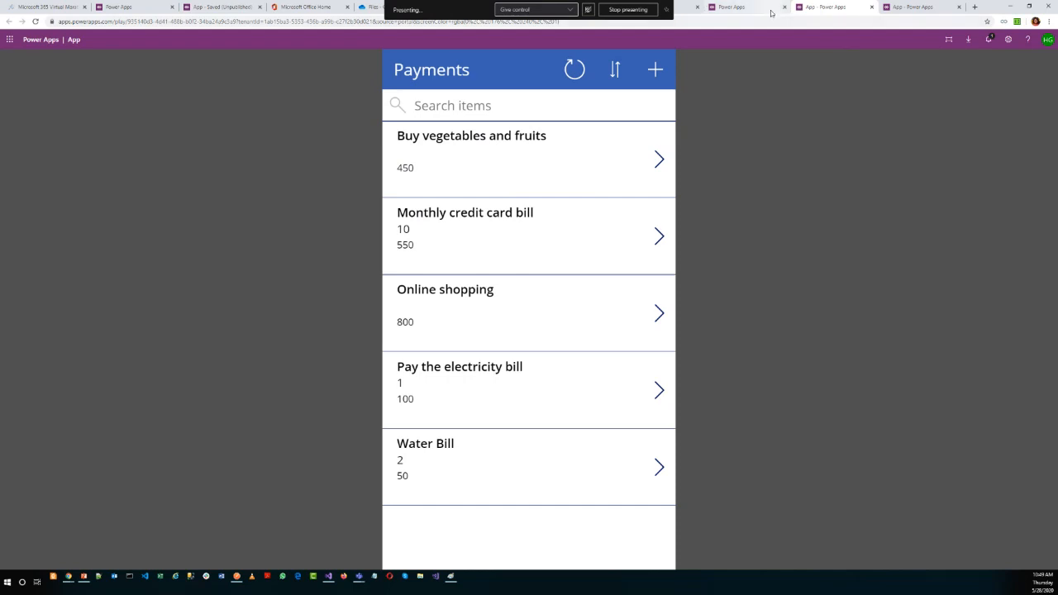
pyautogui.click(541, 370)
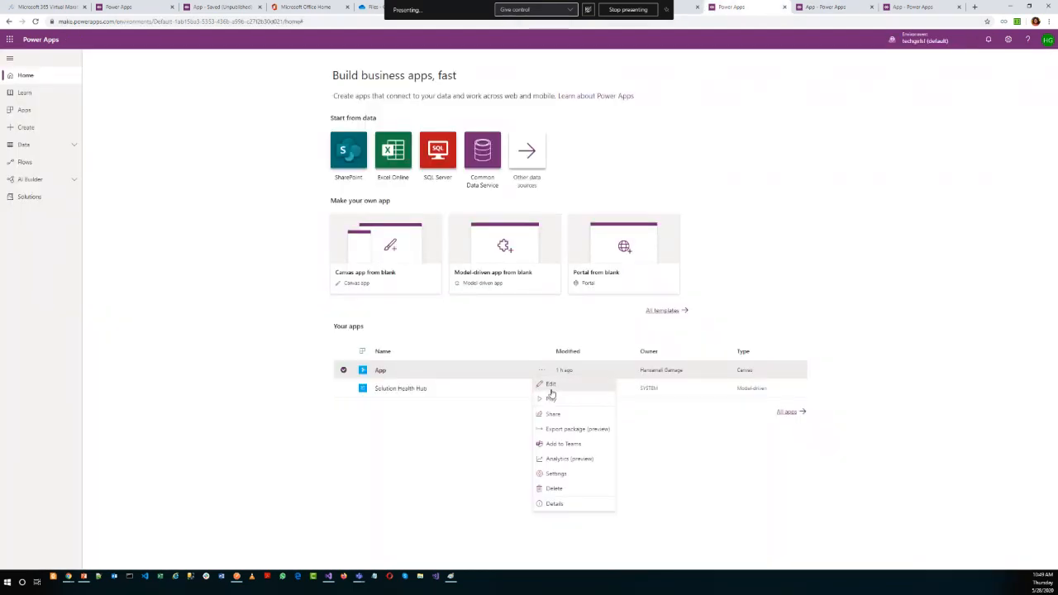
pyautogui.click(553, 394)
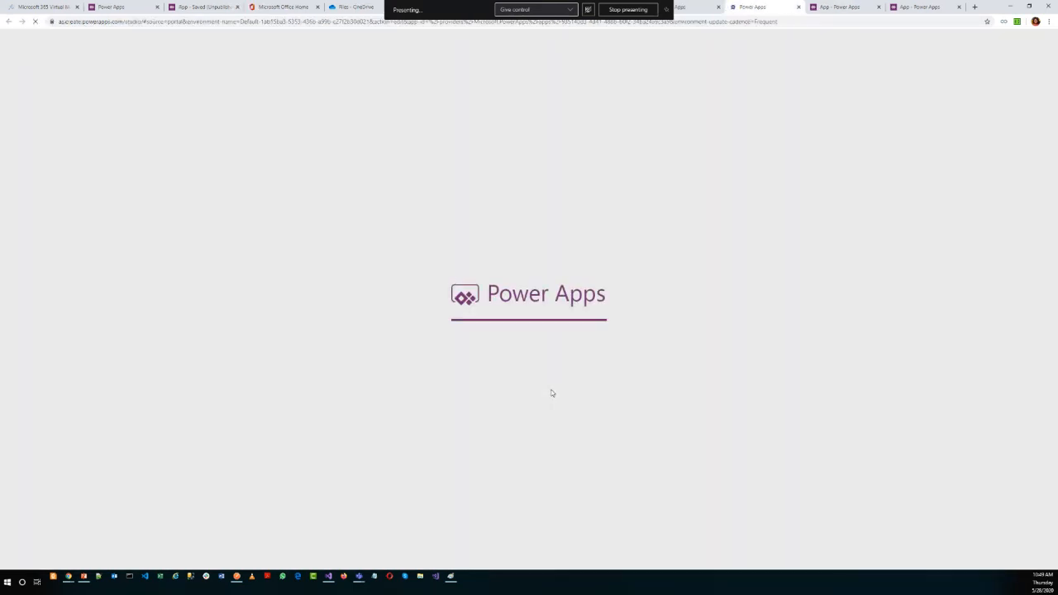
pyautogui.rightClick(778, 12)
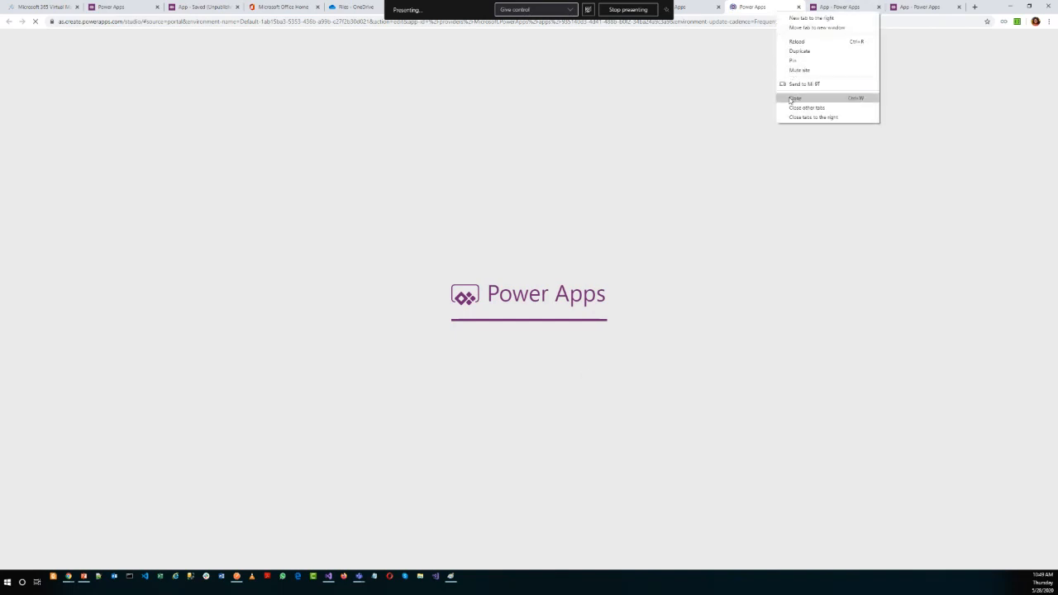
pyautogui.click(796, 118)
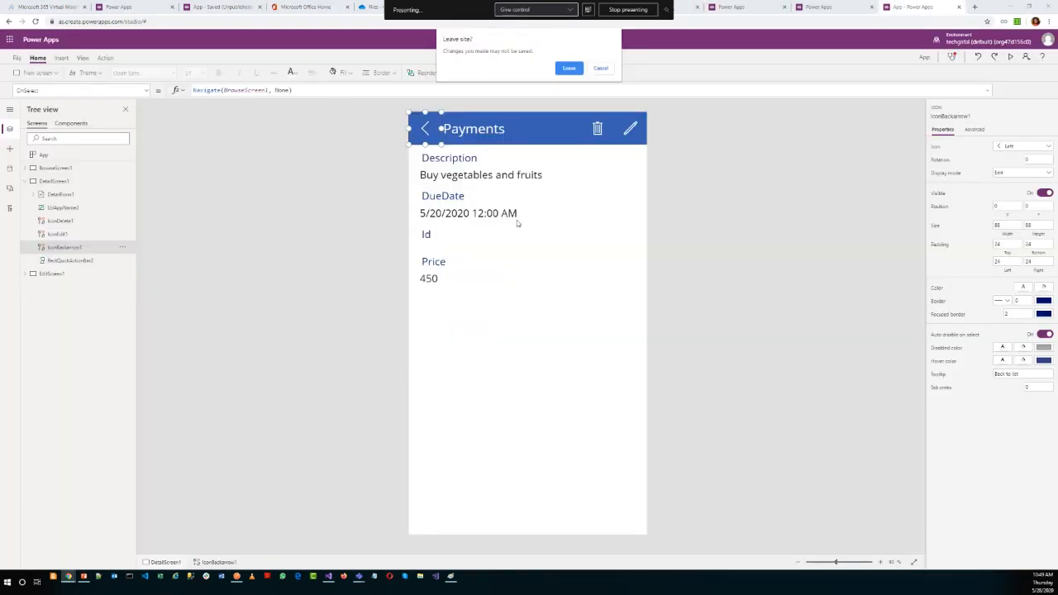
pyautogui.click(568, 67)
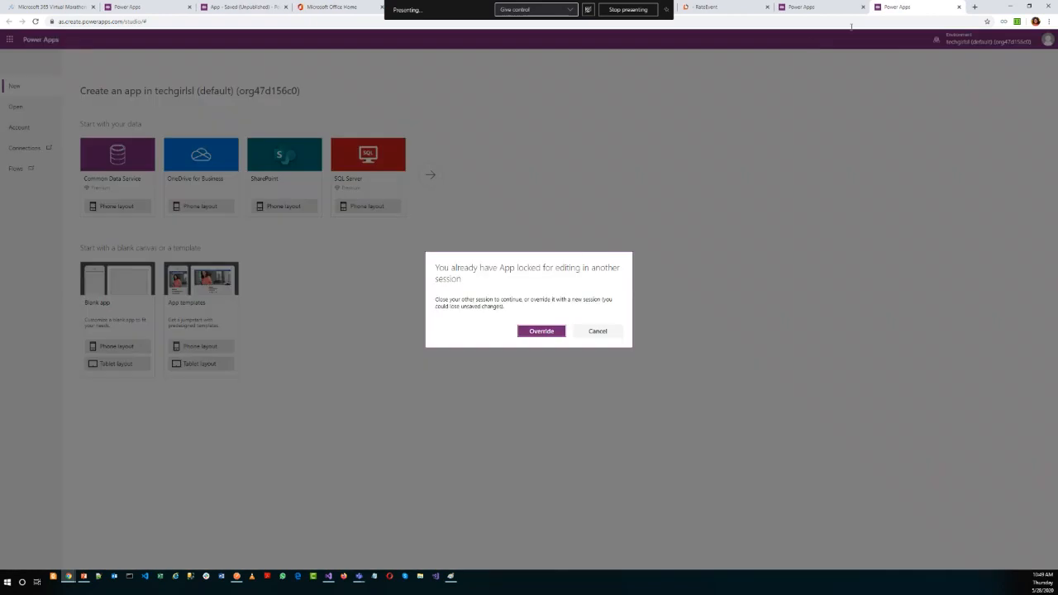
# Decline to override the app's locked editing session and close this editor tab.
pyautogui.click(598, 330)
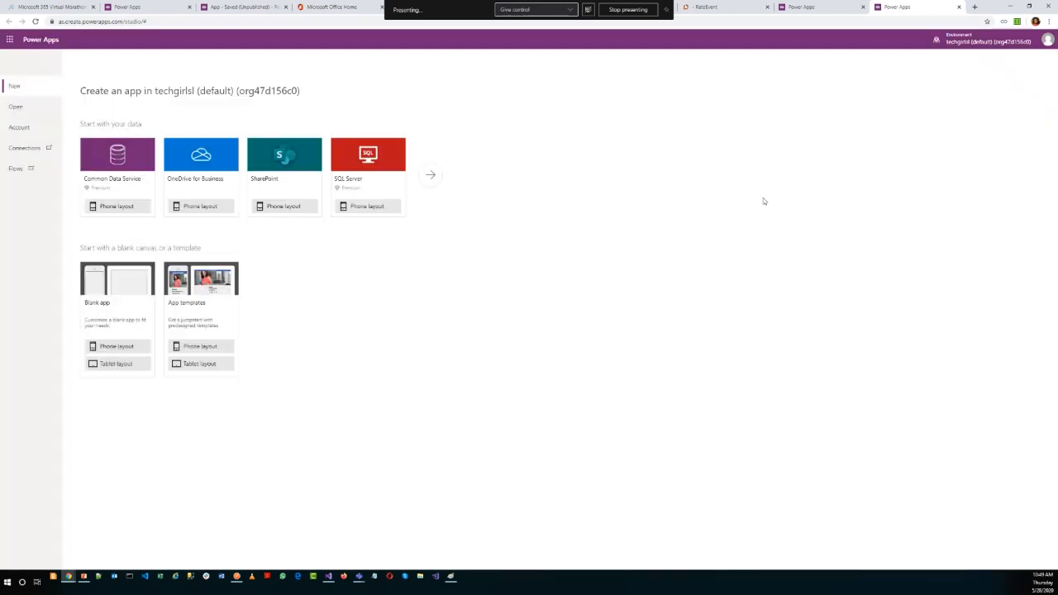
pyautogui.click(959, 6)
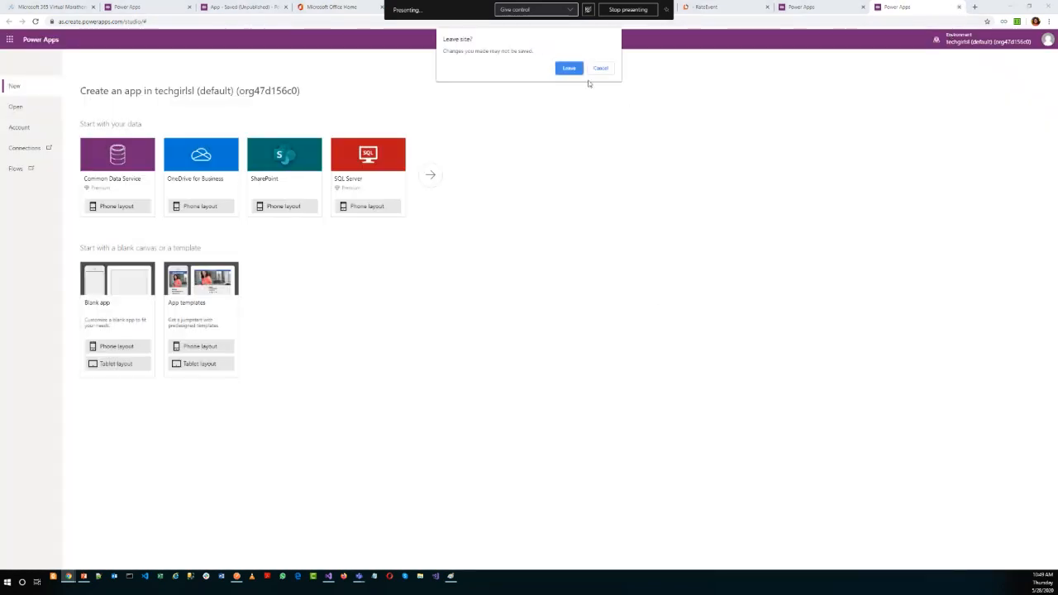
pyautogui.click(569, 68)
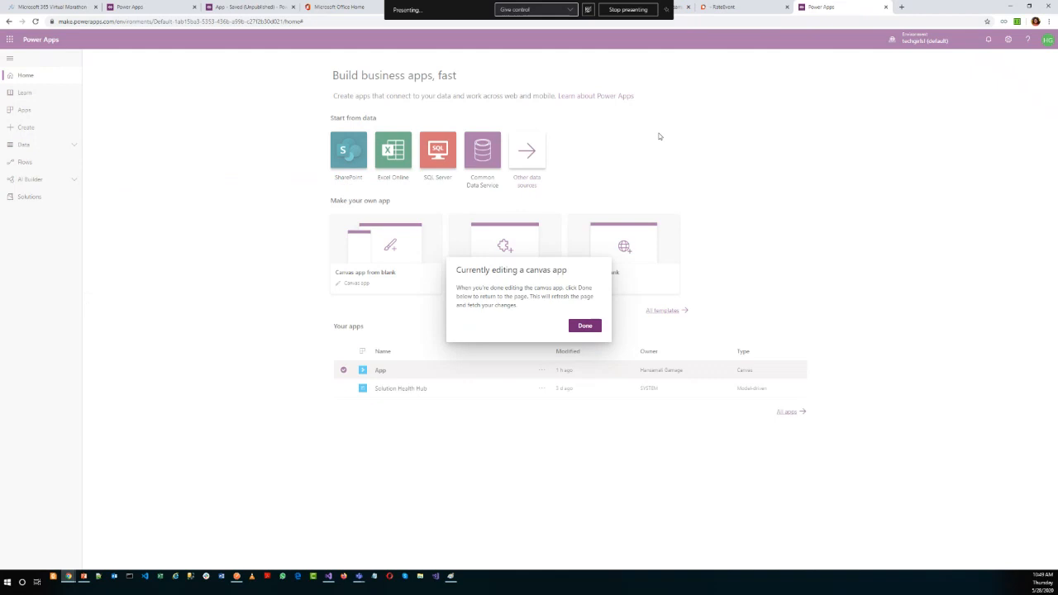
# Refresh the Power Apps home page and try again to edit the existing app, without overriding the locked session.
pyautogui.click(585, 326)
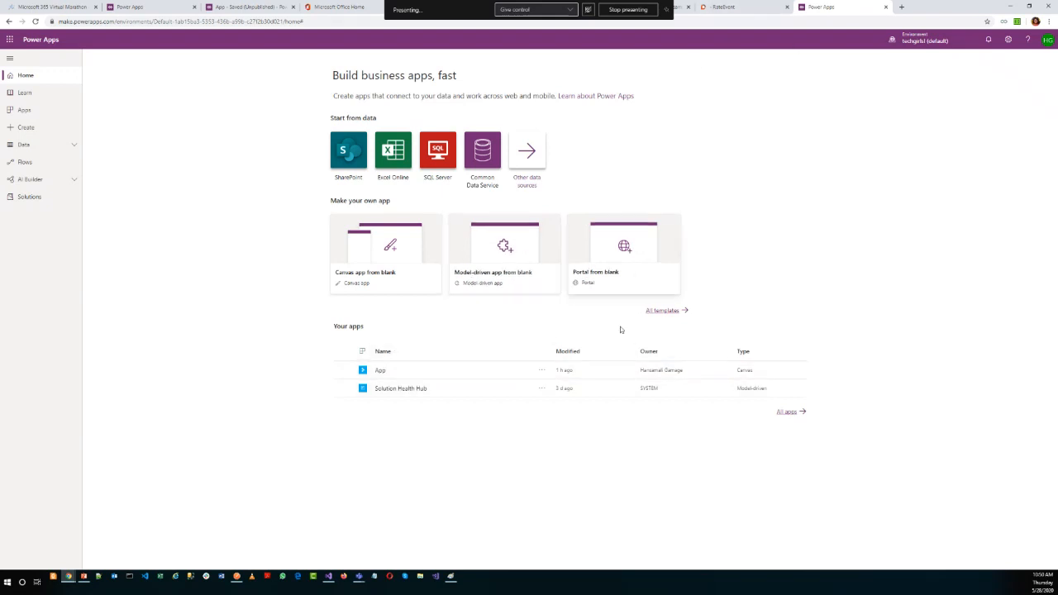
pyautogui.click(536, 376)
pyautogui.click(538, 373)
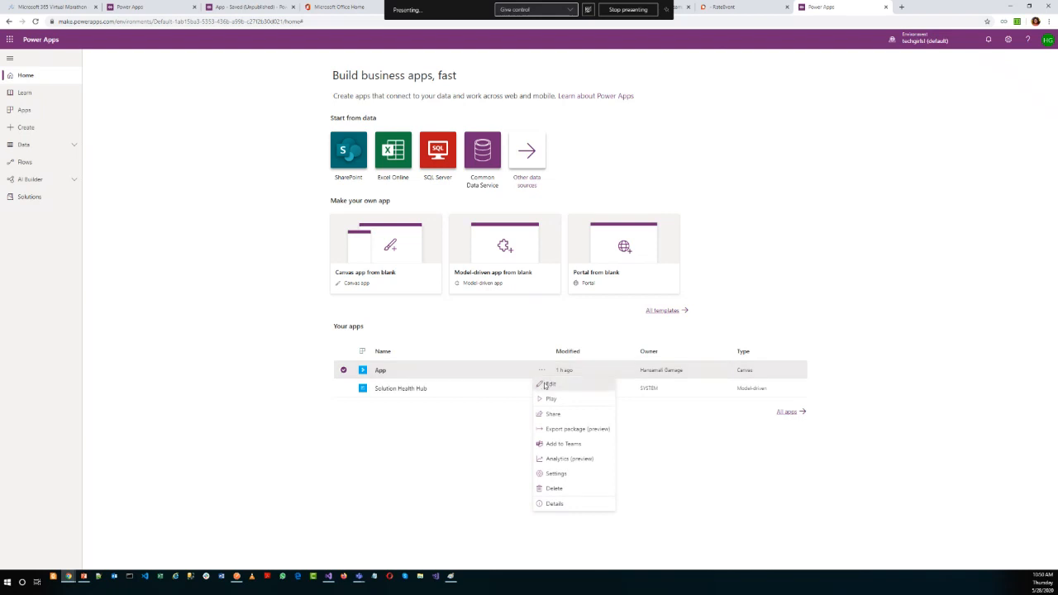
pyautogui.click(547, 385)
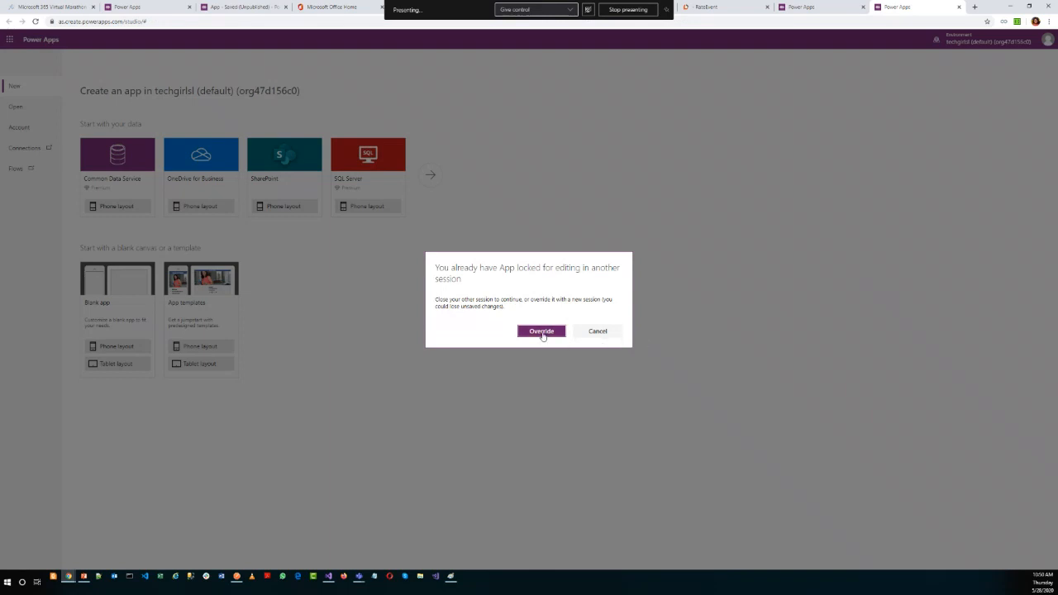
pyautogui.click(598, 332)
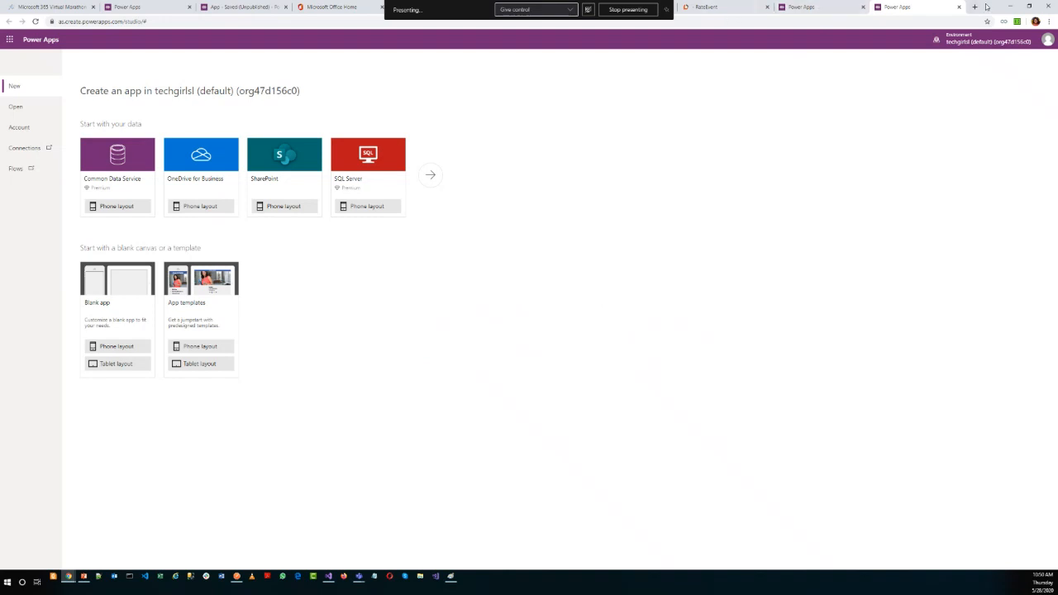
# Close the Power Apps home tab and the second editor tab, leaving the site without saving.
pyautogui.click(838, 8)
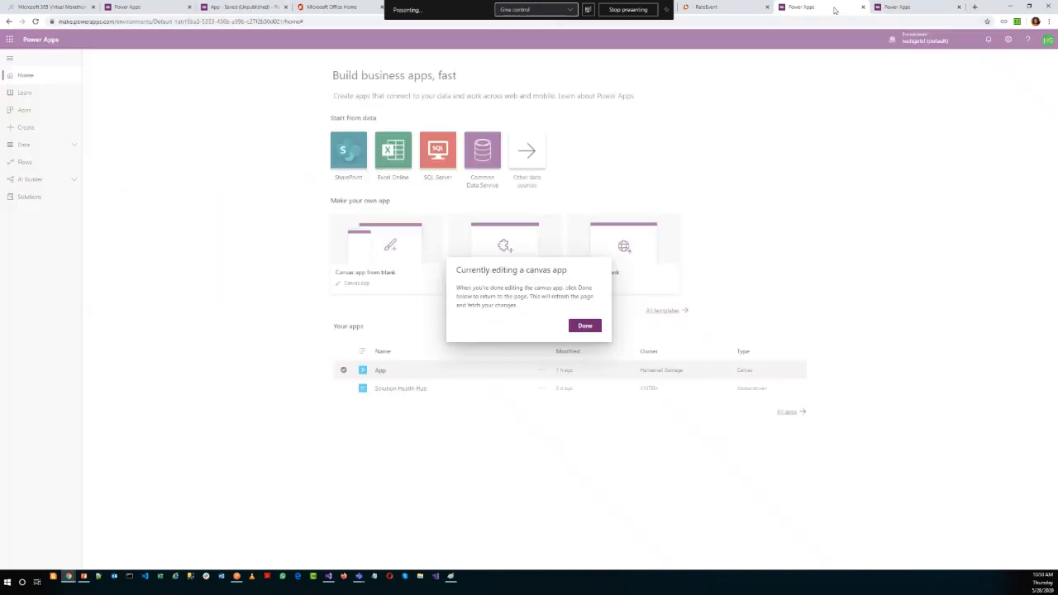
pyautogui.click(863, 8)
pyautogui.click(863, 7)
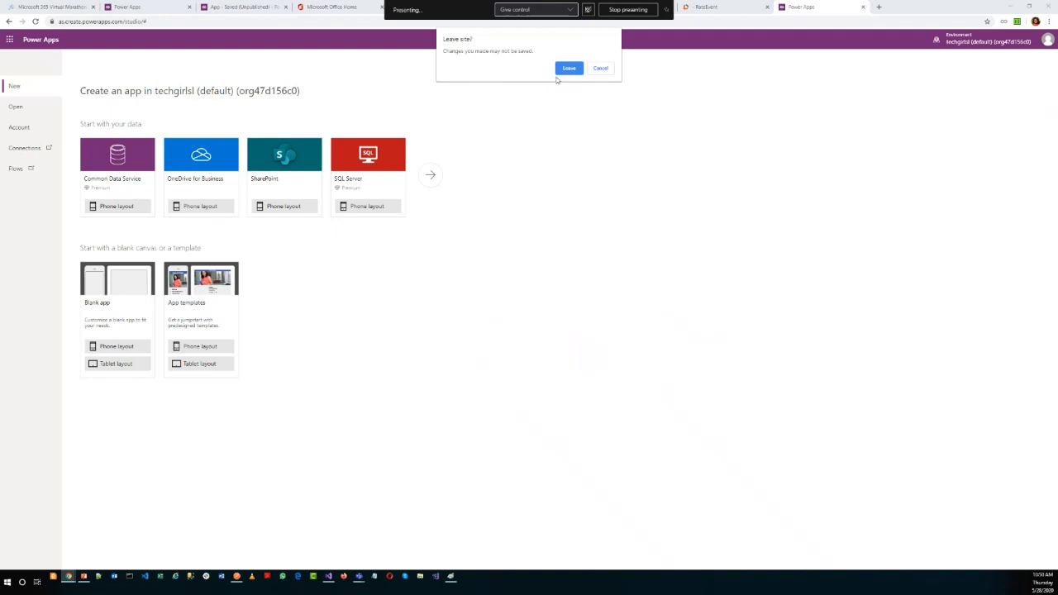
pyautogui.click(568, 68)
# Return to the My Expenses app in the studio, close its preview and view EditScreen1 and DetailScreen1.
pyautogui.click(244, 8)
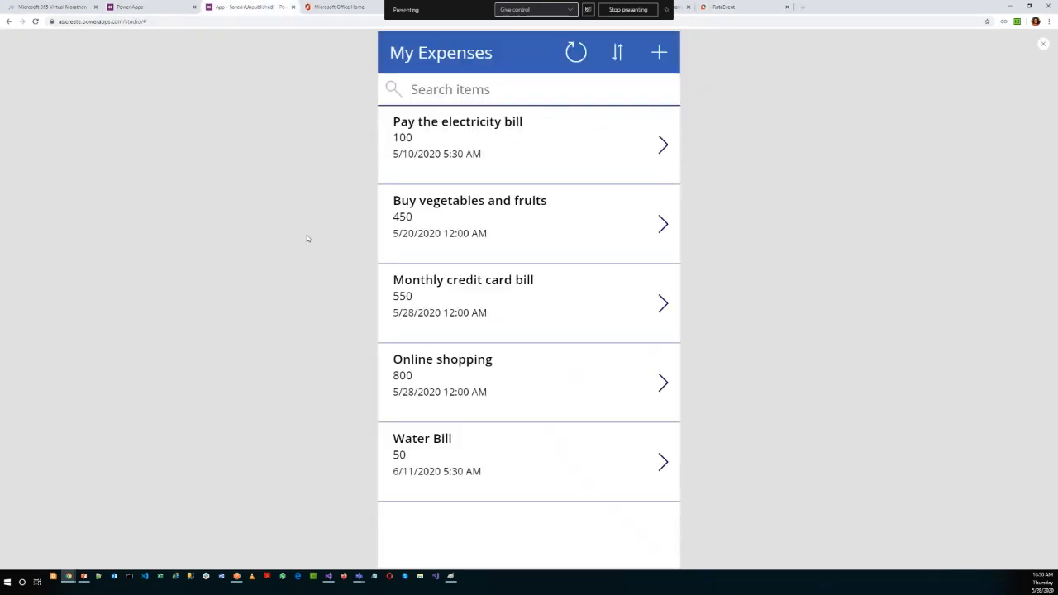
pyautogui.click(1041, 47)
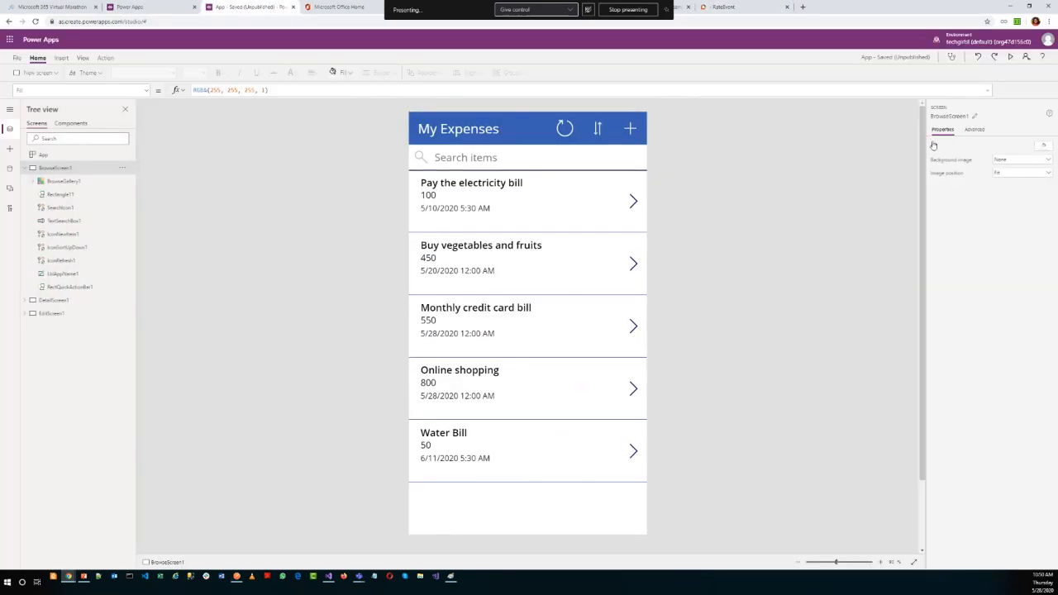
pyautogui.click(184, 8)
pyautogui.click(221, 8)
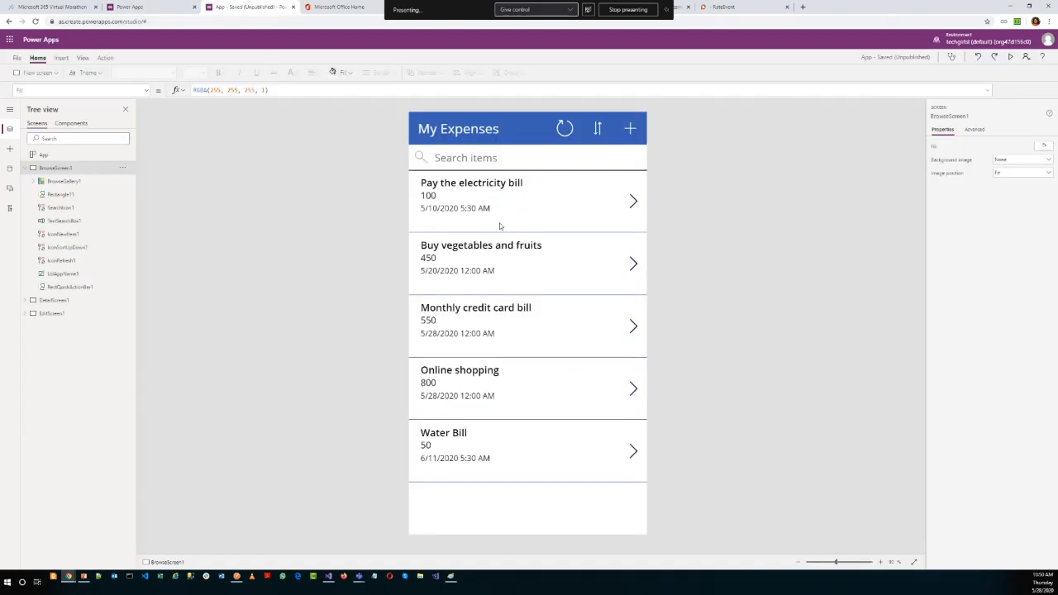
pyautogui.click(49, 313)
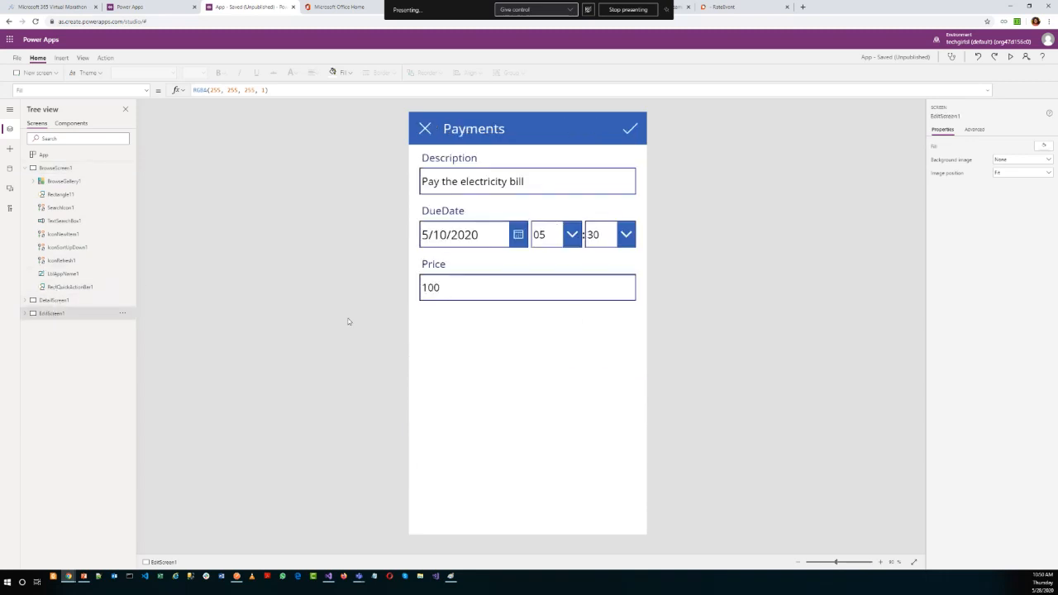
pyautogui.click(52, 301)
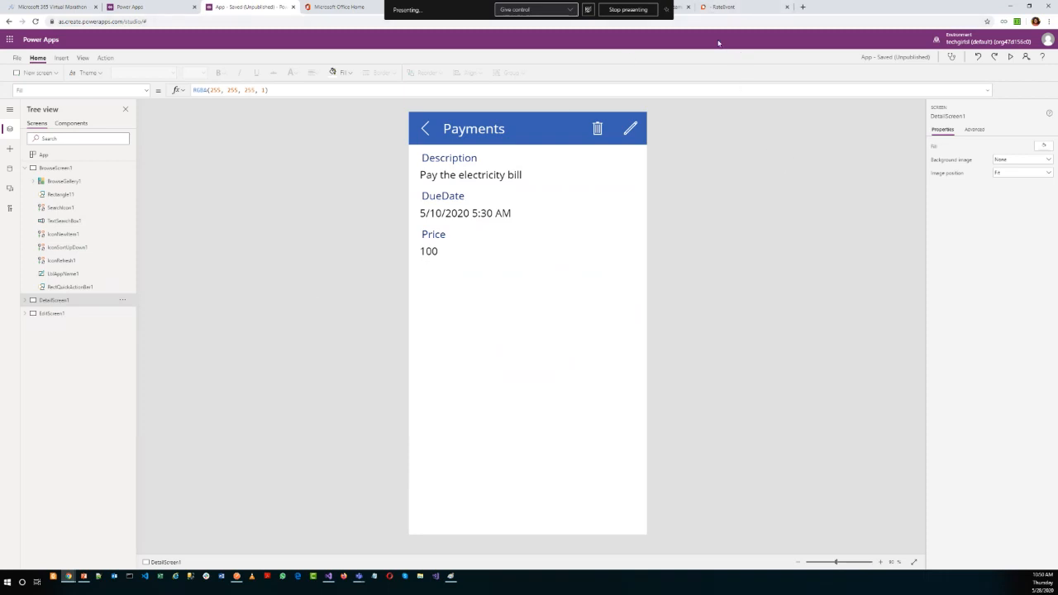
# Look through the open browser tabs, view the Case Study slide and return to the Office 365 home page.
pyautogui.click(680, 11)
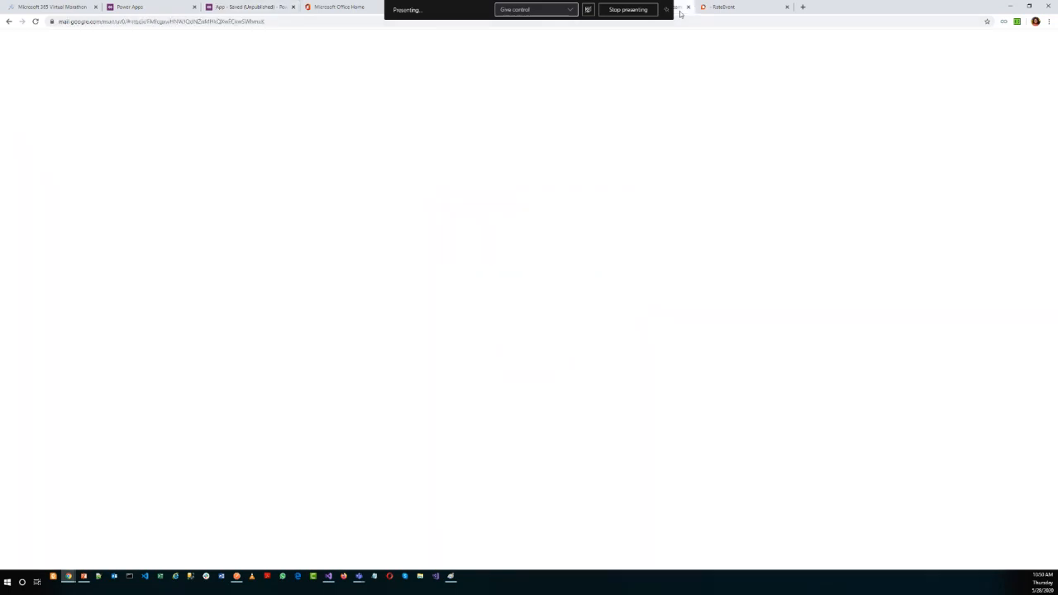
pyautogui.click(238, 10)
pyautogui.click(340, 8)
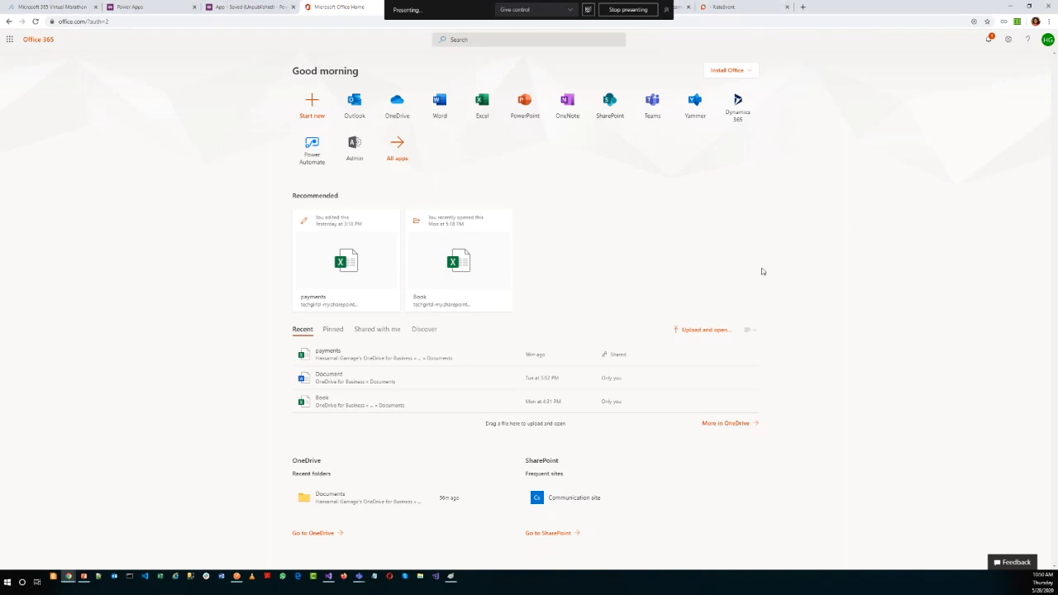
pyautogui.click(716, 8)
pyautogui.click(334, 6)
pyautogui.hotkey('alt', 'Tab')
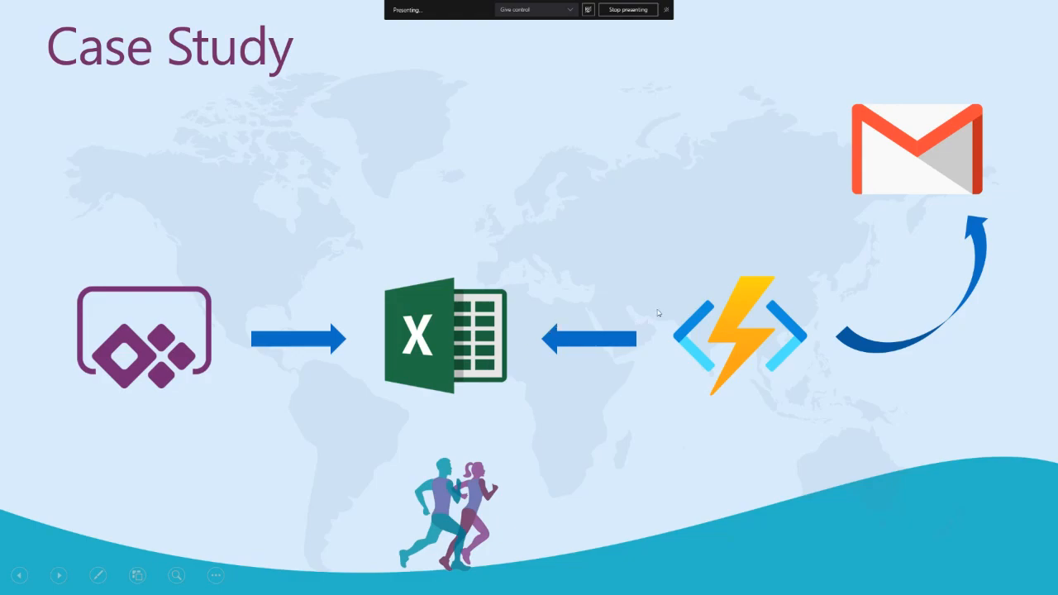
pyautogui.hotkey('alt', 'Tab')
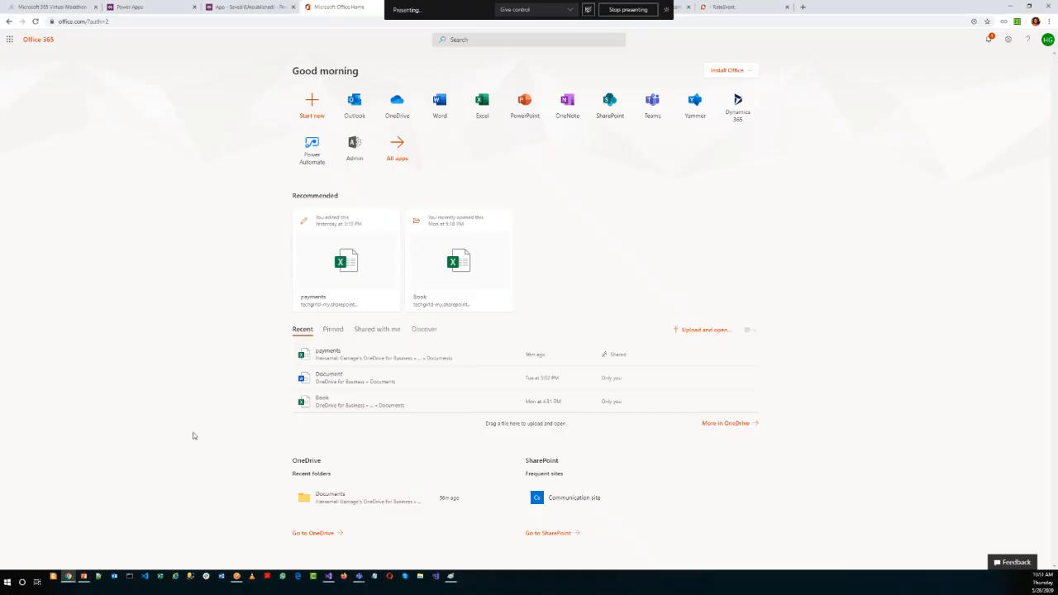
# Switch to Visual Studio, open Function1.cs of the paymentreminder project and examine its timer trigger declaration.
pyautogui.click(330, 584)
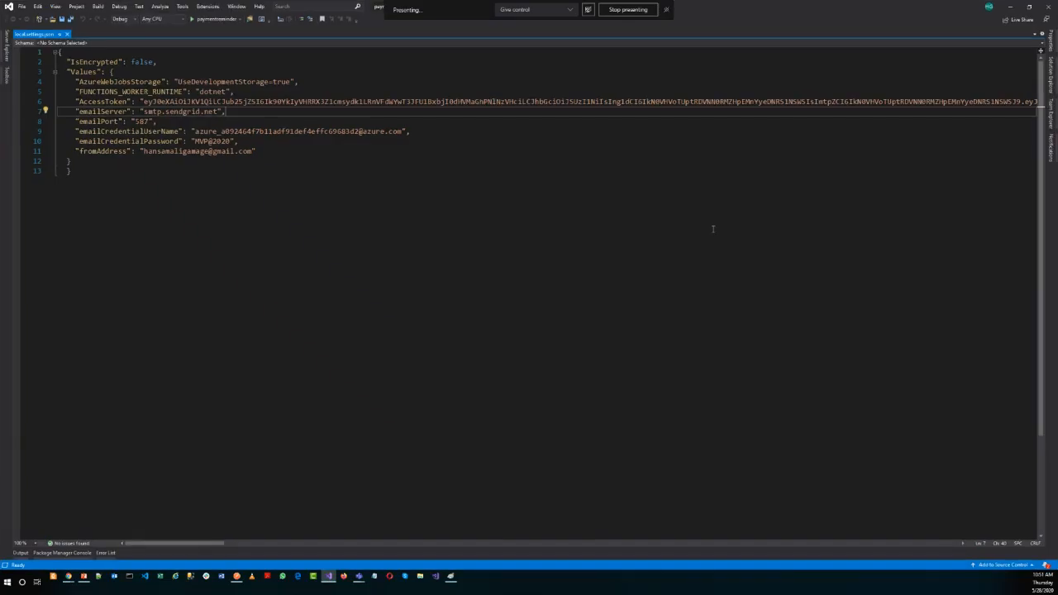
pyautogui.click(1051, 75)
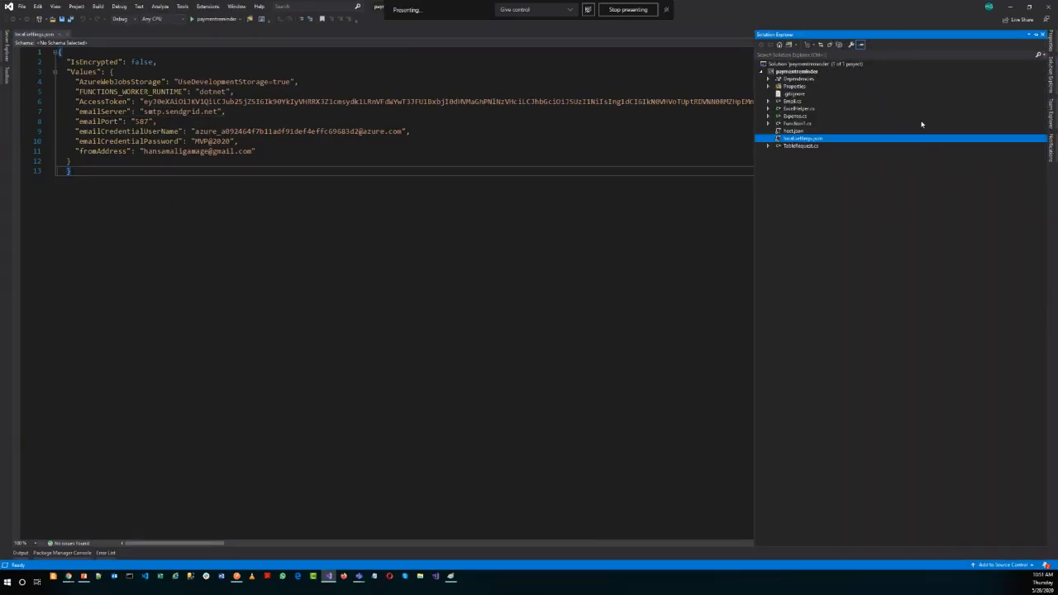
pyautogui.doubleClick(783, 124)
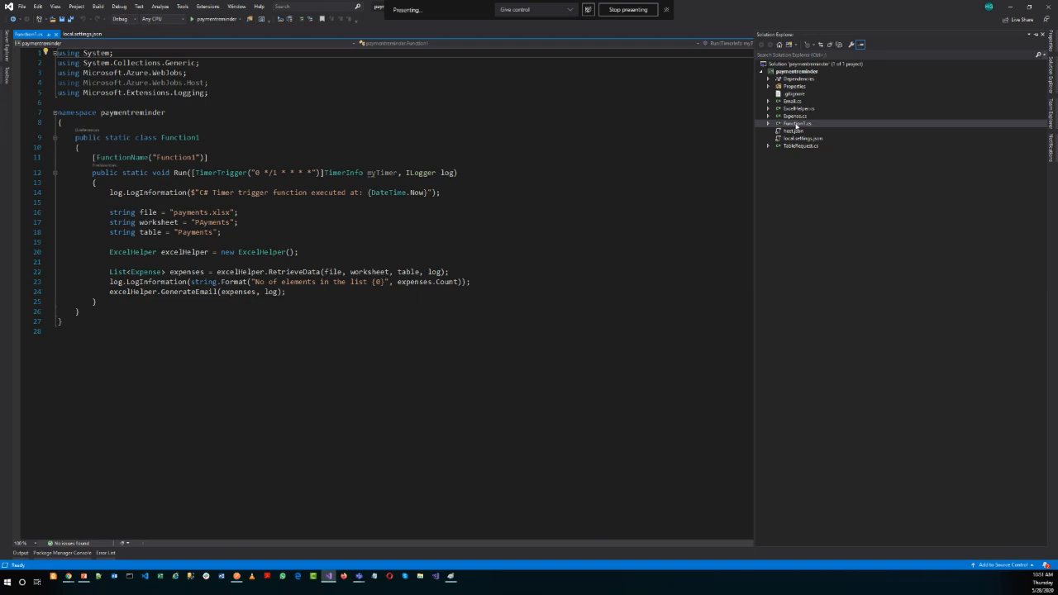
pyautogui.doubleClick(235, 173)
pyautogui.click(314, 157)
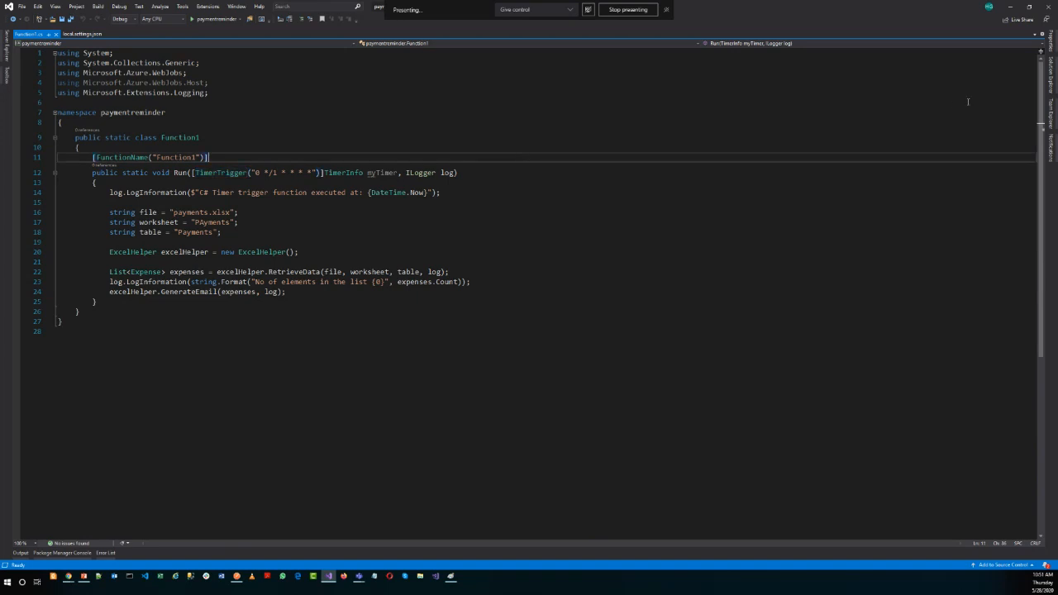
# Start adding a new Azure Function item to the paymentreminder project.
pyautogui.click(1049, 81)
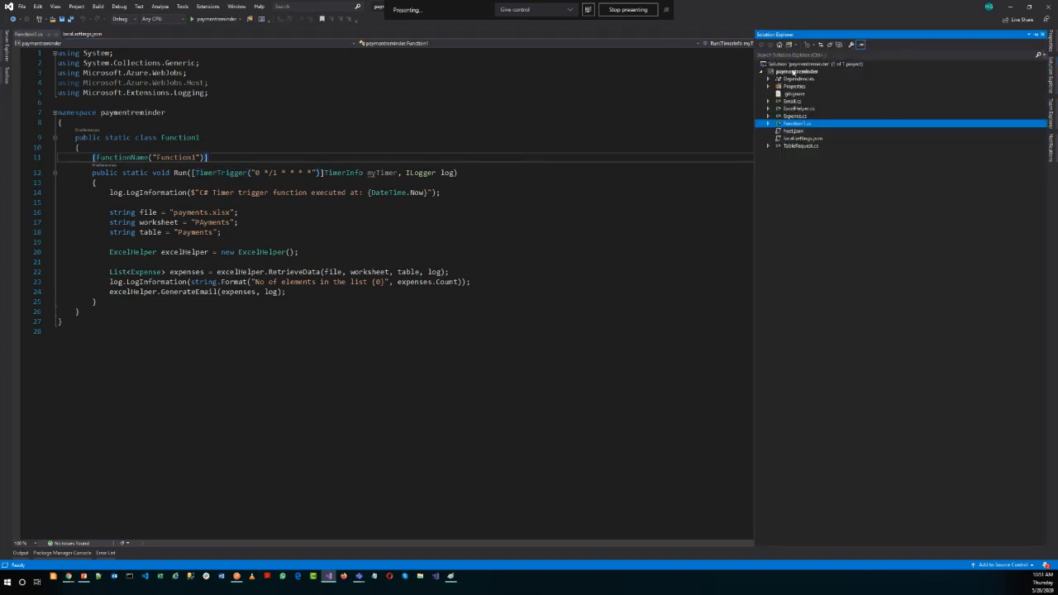
pyautogui.click(797, 72)
pyautogui.rightClick(798, 72)
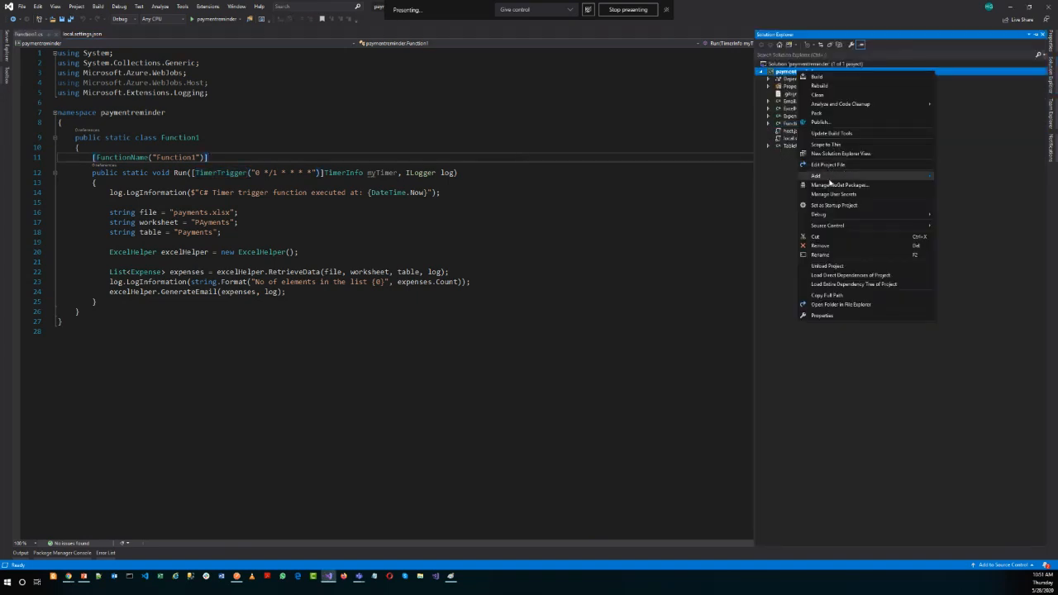
pyautogui.moveTo(824, 180)
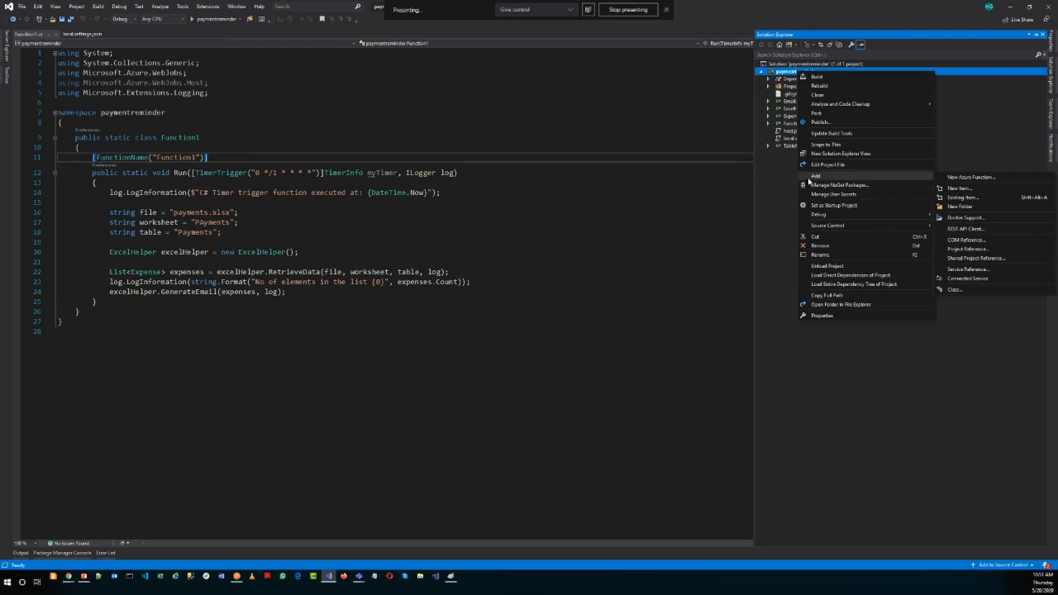
pyautogui.click(961, 189)
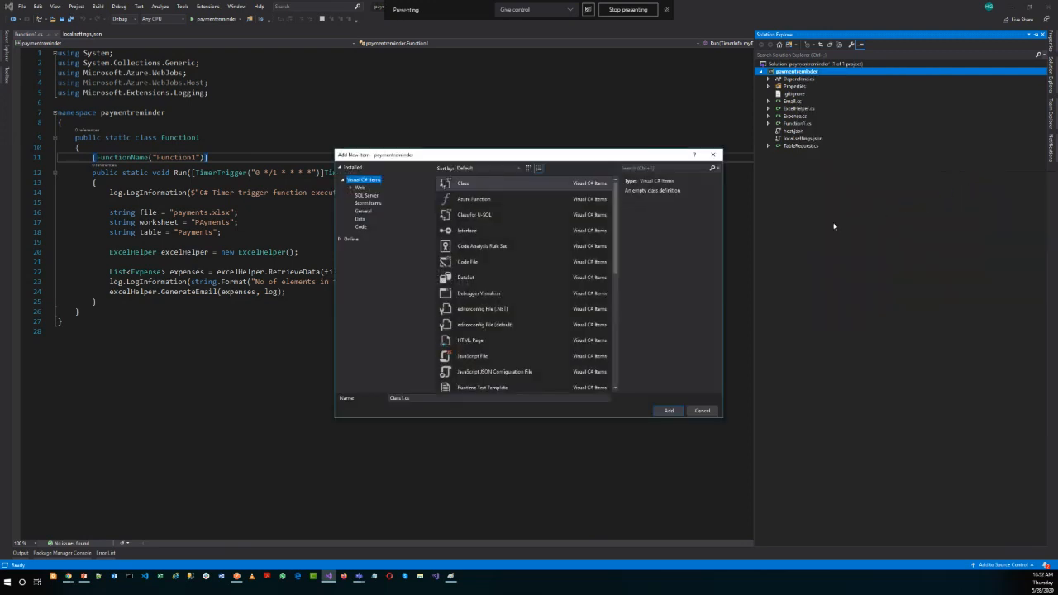
pyautogui.click(477, 201)
pyautogui.click(669, 411)
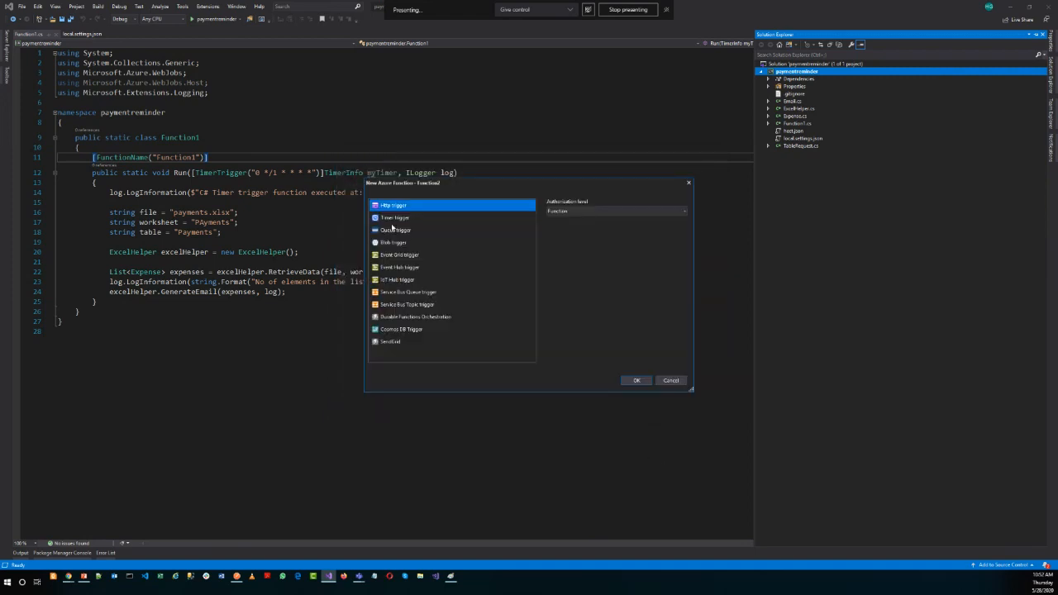
# Look through the trigger types offered for the new Azure Function, including IoT Hub trigger, and cancel adding the item.
pyautogui.click(390, 232)
pyautogui.press('Down')
pyautogui.press('Down')
pyautogui.press('Down')
pyautogui.press('Down')
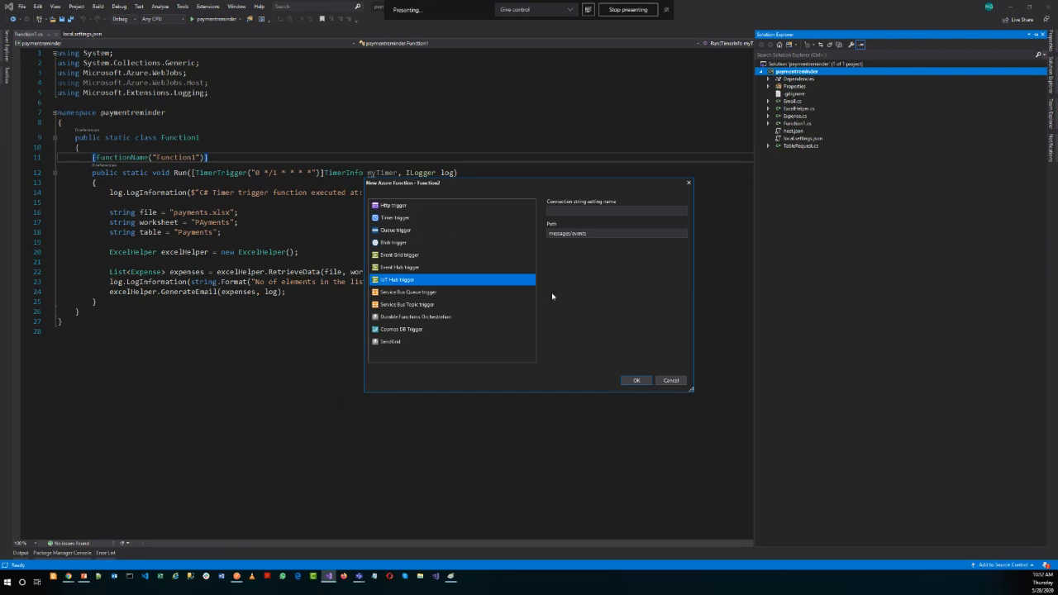
pyautogui.click(671, 381)
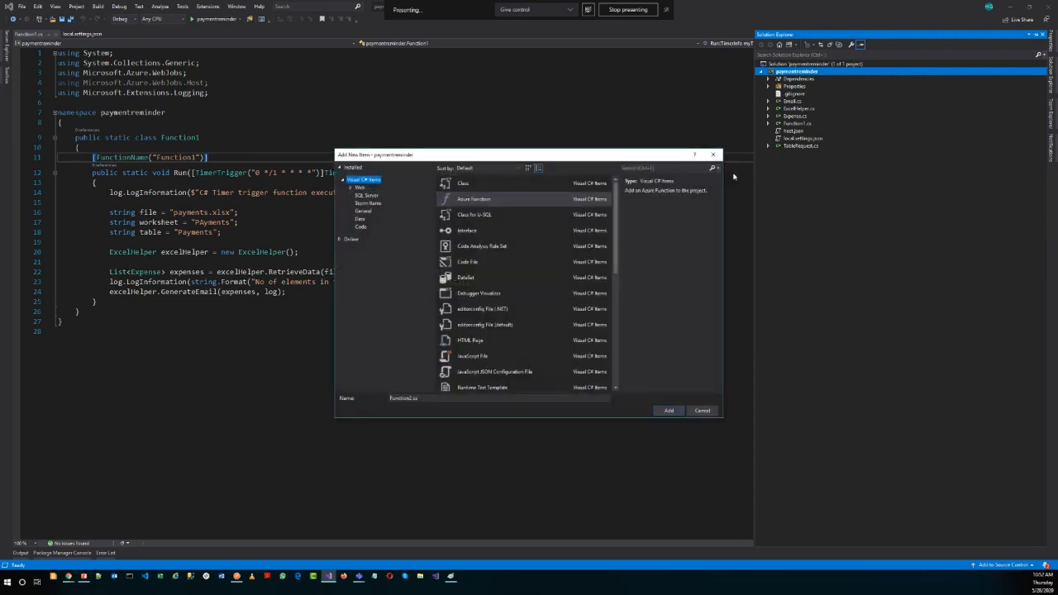
pyautogui.click(709, 156)
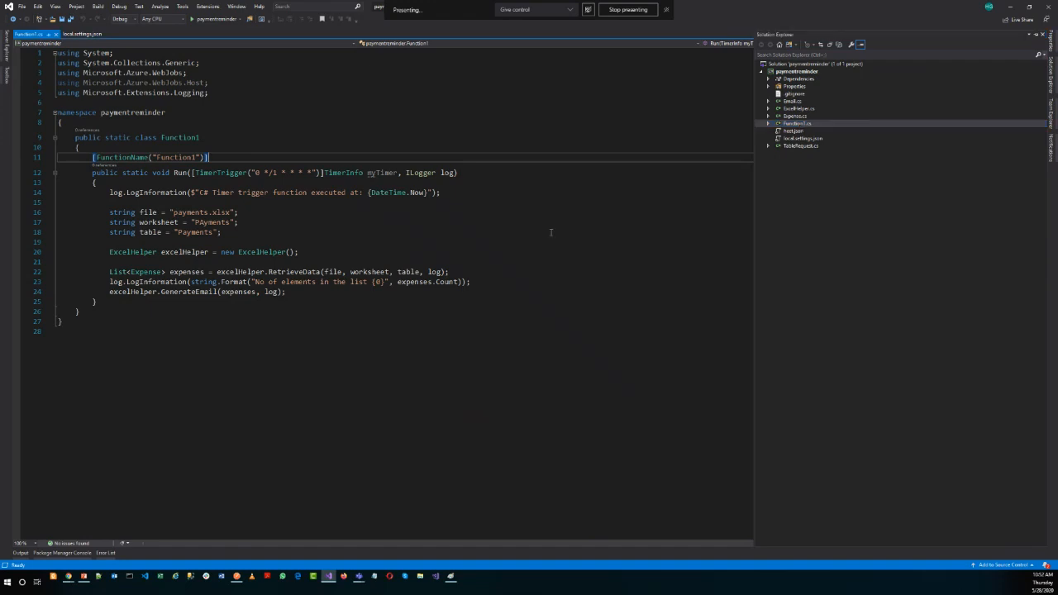
# Examine the file, worksheet and table variables declared in the Run method of Function1.cs.
pyautogui.click(256, 242)
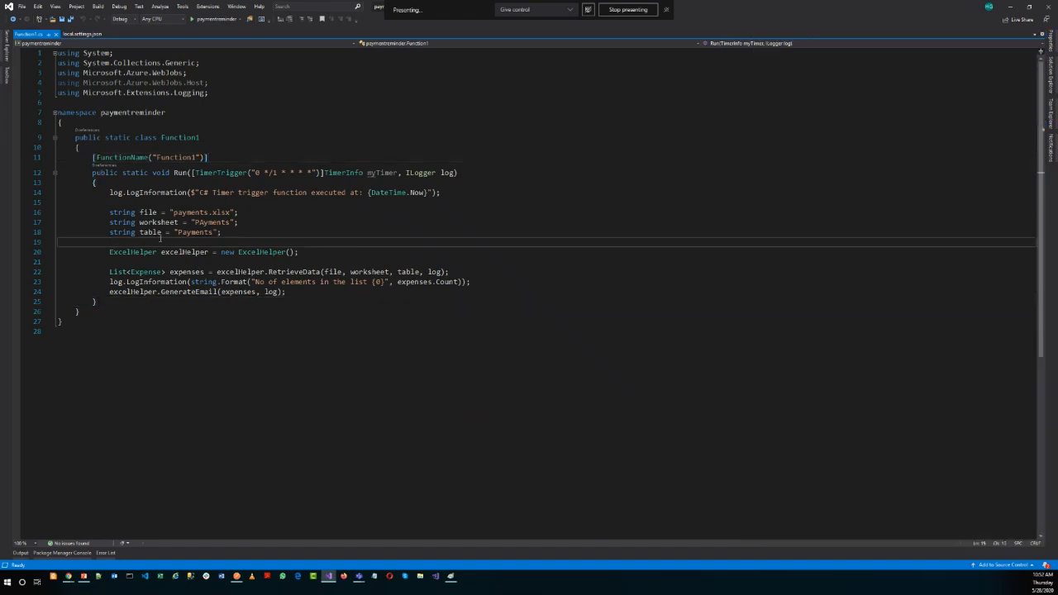
pyautogui.moveTo(109, 213); pyautogui.dragTo(231, 237)
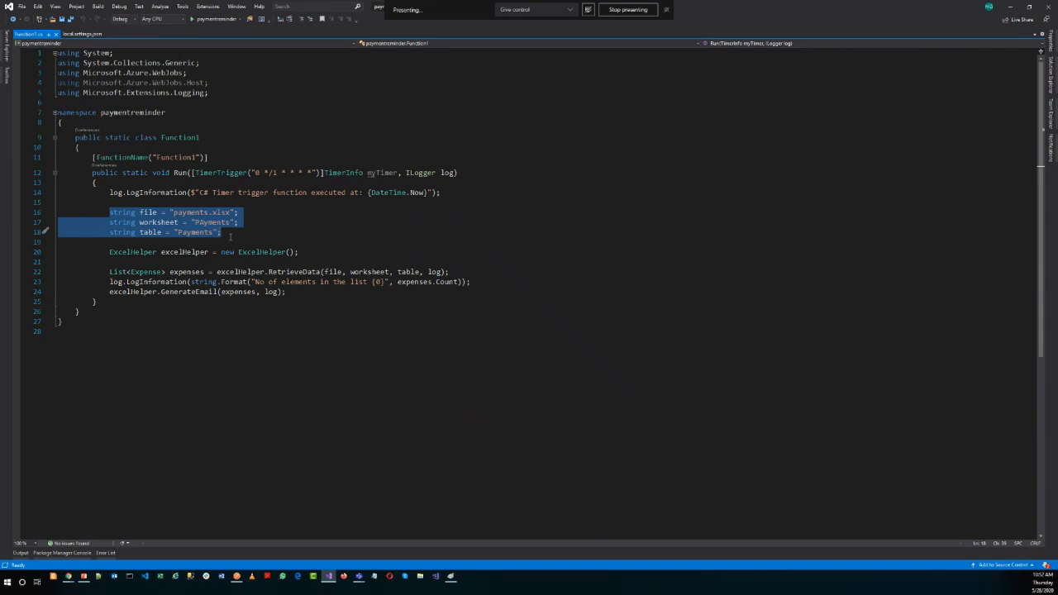
pyautogui.doubleClick(211, 224)
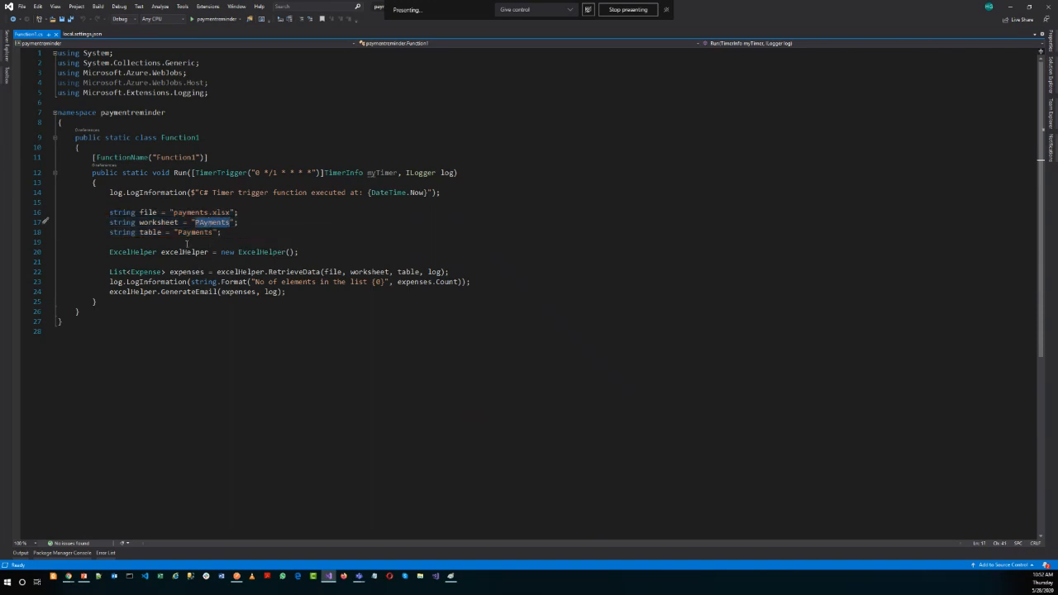
pyautogui.doubleClick(190, 232)
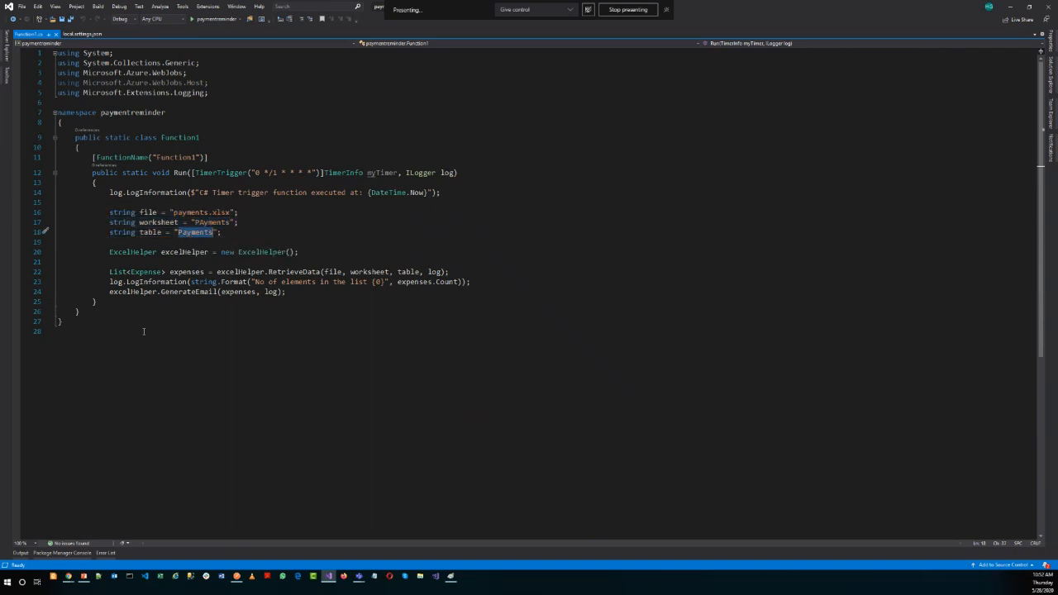
# Go to the implementation of RetrieveData and examine the workbook rows URL passed to its RestClient.
pyautogui.doubleClick(314, 273)
pyautogui.rightClick(314, 273)
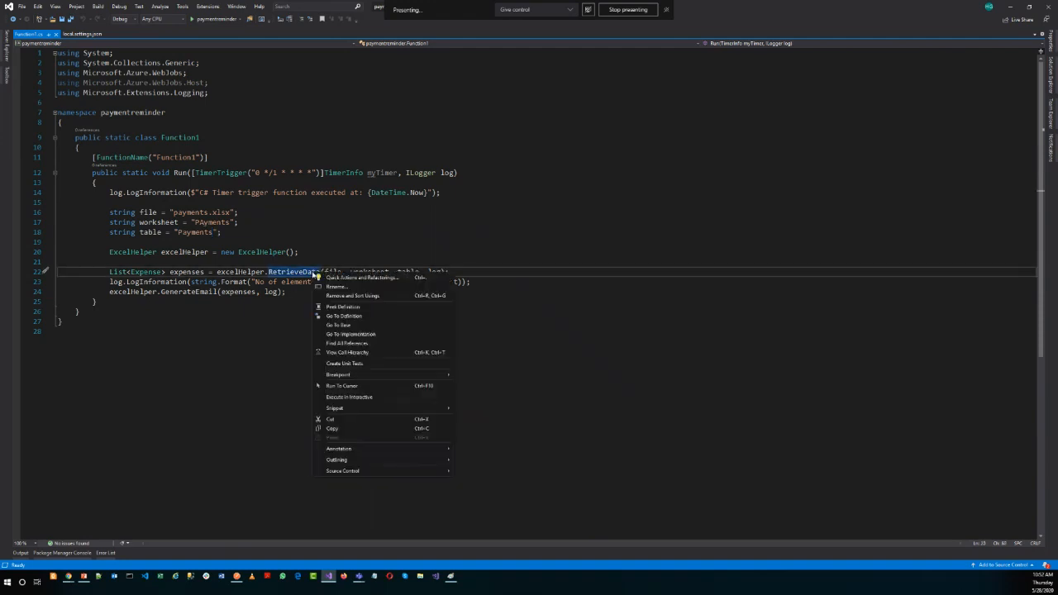
pyautogui.click(363, 332)
pyautogui.scroll(-7, 347, 333)
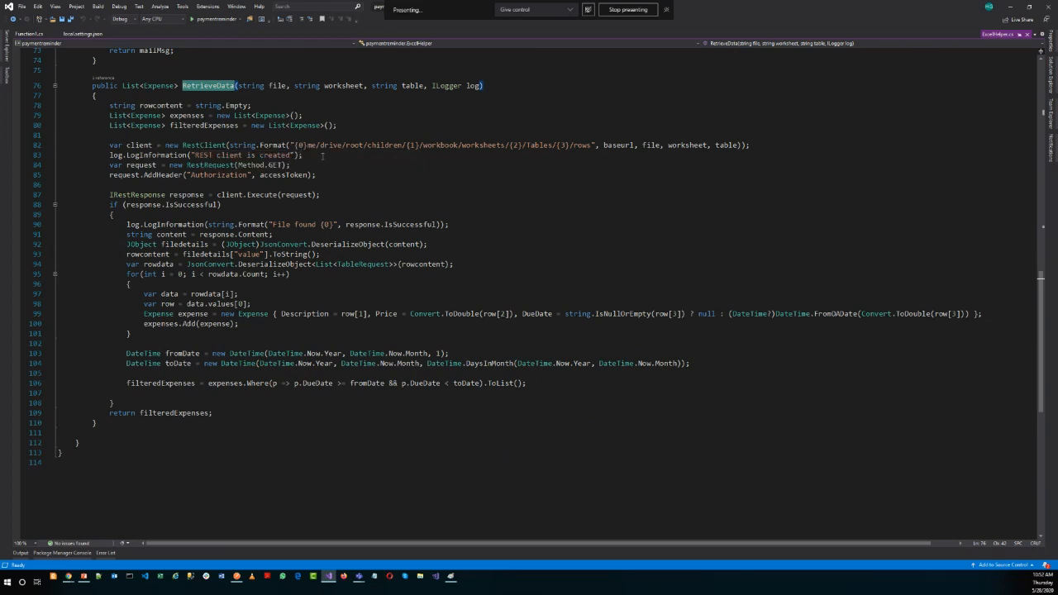
pyautogui.moveTo(304, 145); pyautogui.dragTo(588, 146)
# Switch to the Chrome window with the Tiqri Portal, search the web for Microsoft Graph and open Graph Explorer.
pyautogui.click(70, 576)
pyautogui.moveTo(79, 554)
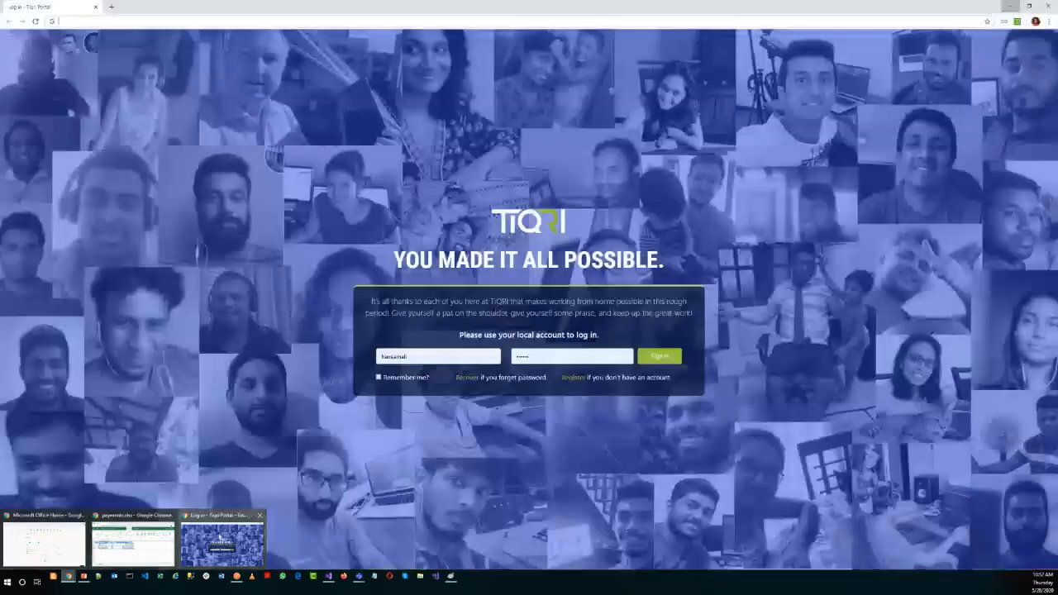
pyautogui.click(221, 542)
pyautogui.write('micro')
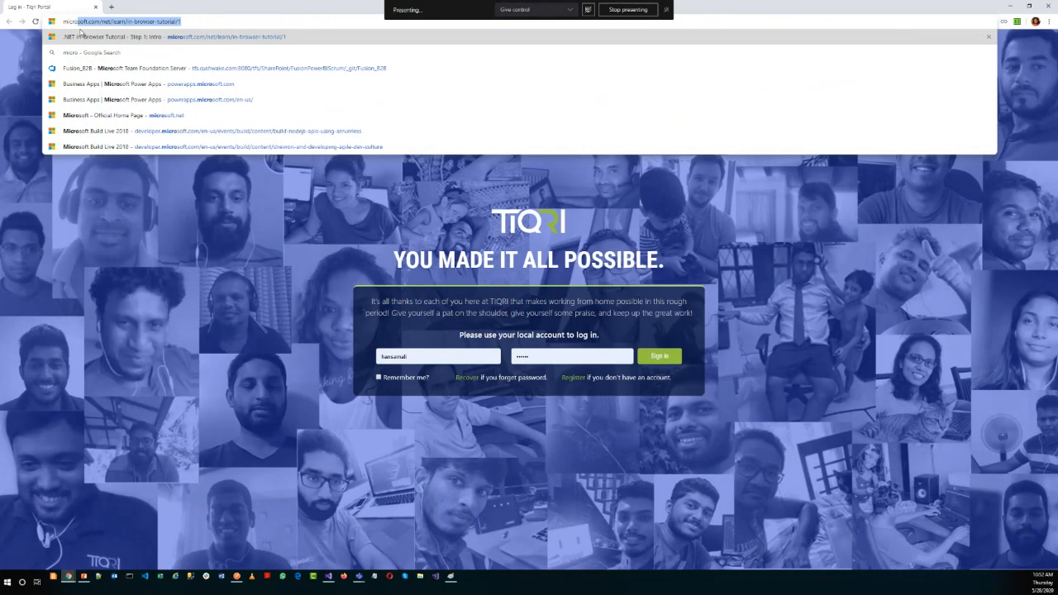
pyautogui.write('doft graph')
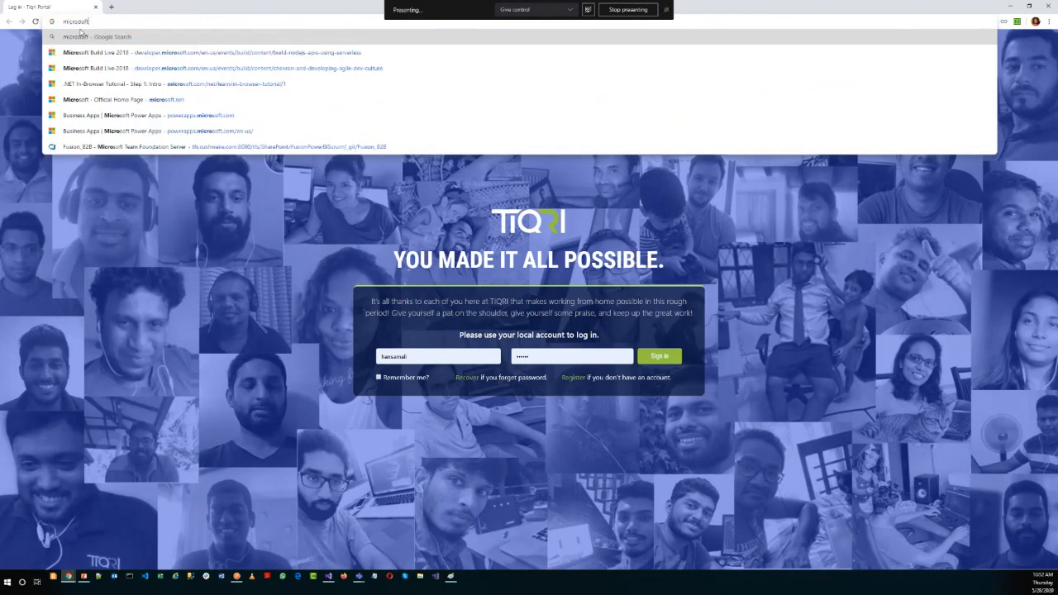
pyautogui.press('Return')
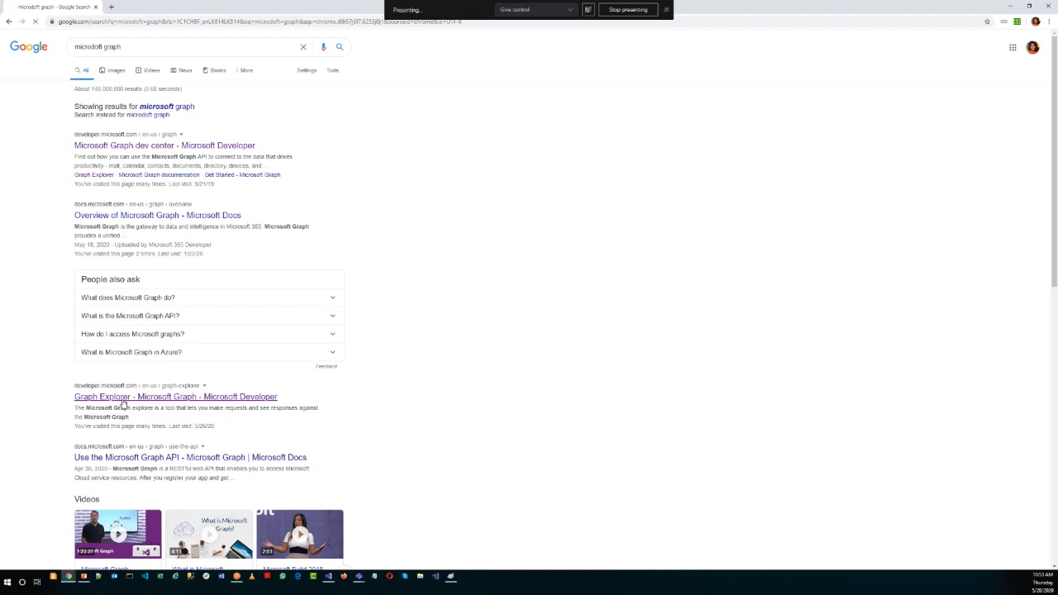
pyautogui.click(123, 401)
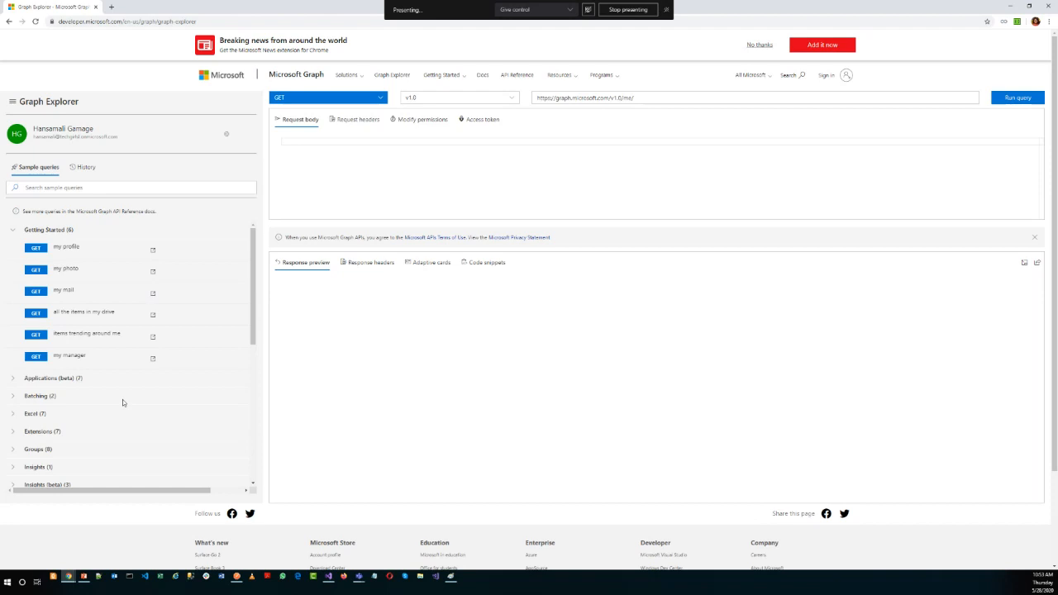
pyautogui.click(226, 135)
pyautogui.click(359, 199)
pyautogui.click(1001, 103)
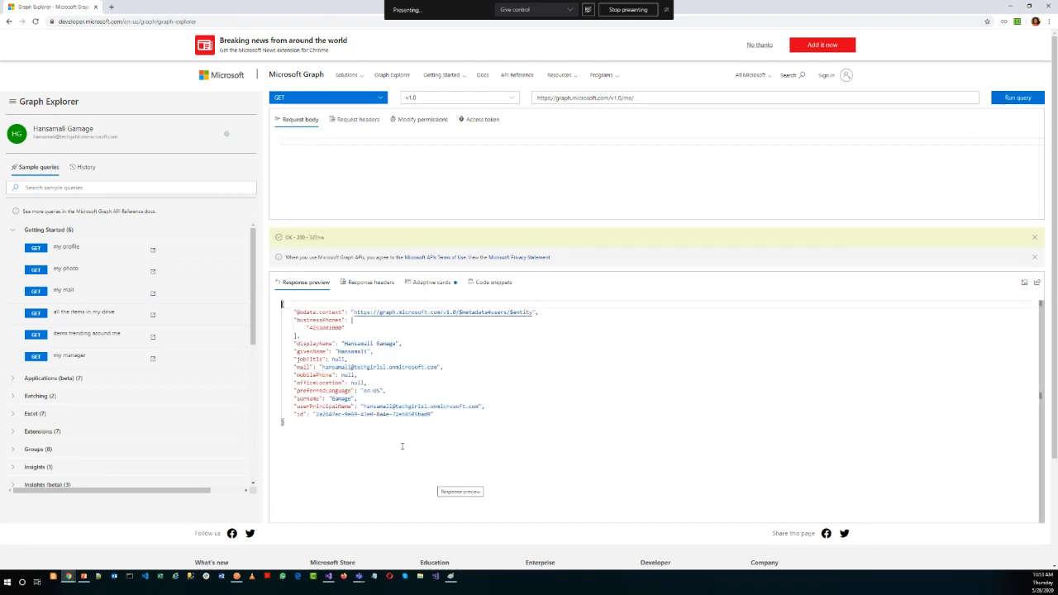
pyautogui.moveTo(318, 426); pyautogui.dragTo(291, 311)
pyautogui.click(585, 202)
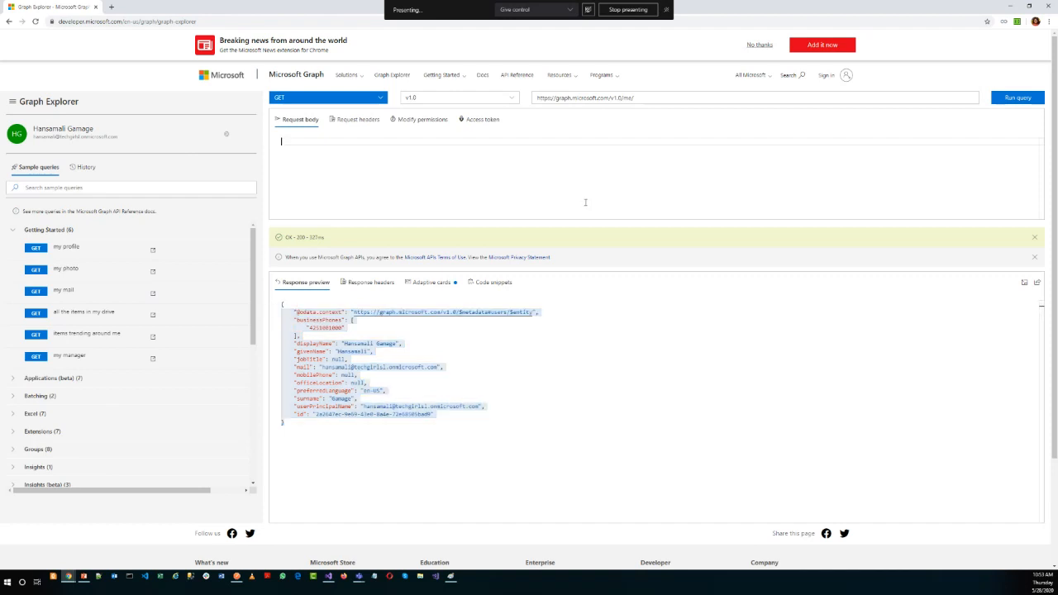
# Expand the Excel group of sample queries and look through its workbook and worksheet requests.
pyautogui.click(11, 232)
pyautogui.click(12, 233)
pyautogui.click(13, 413)
pyautogui.scroll(-1, 102, 405)
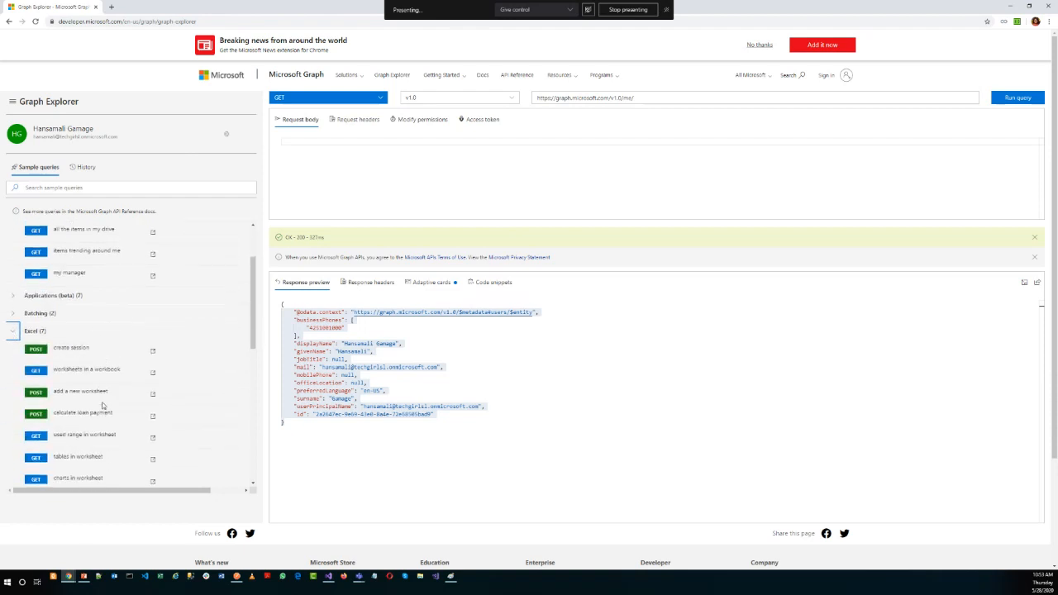
pyautogui.scroll(-1, 99, 405)
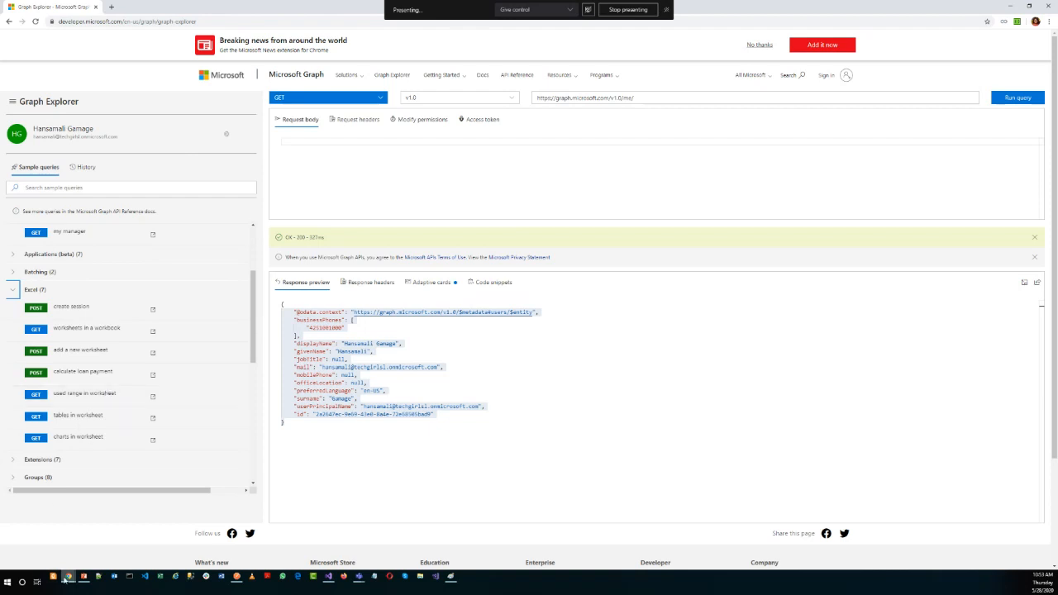
# Copy the RestClient URL template from RetrieveData in Visual Studio and paste it into a new Notepad++ document.
pyautogui.moveTo(68, 583)
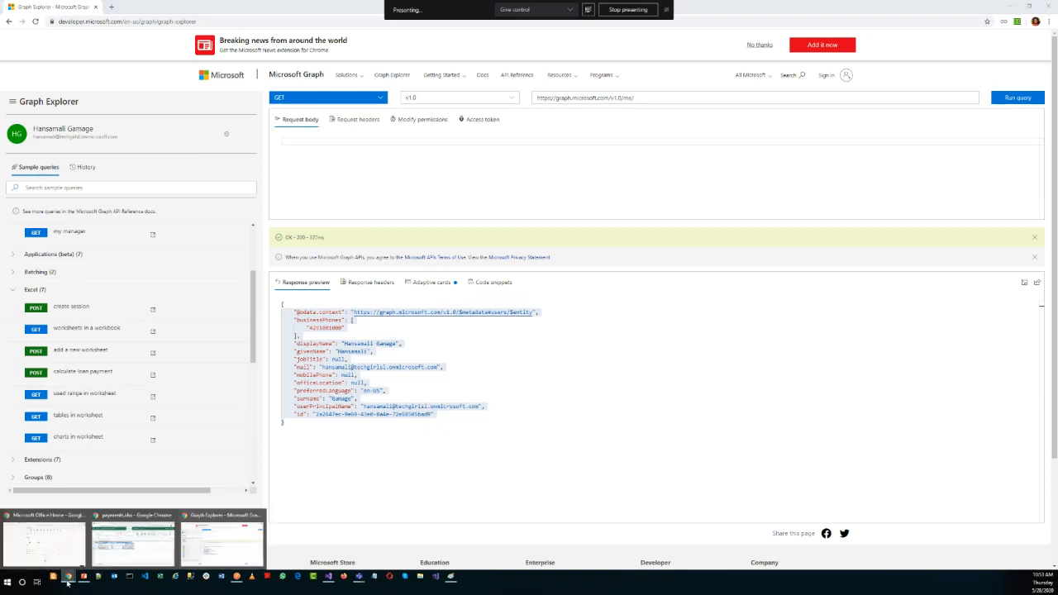
pyautogui.click(329, 582)
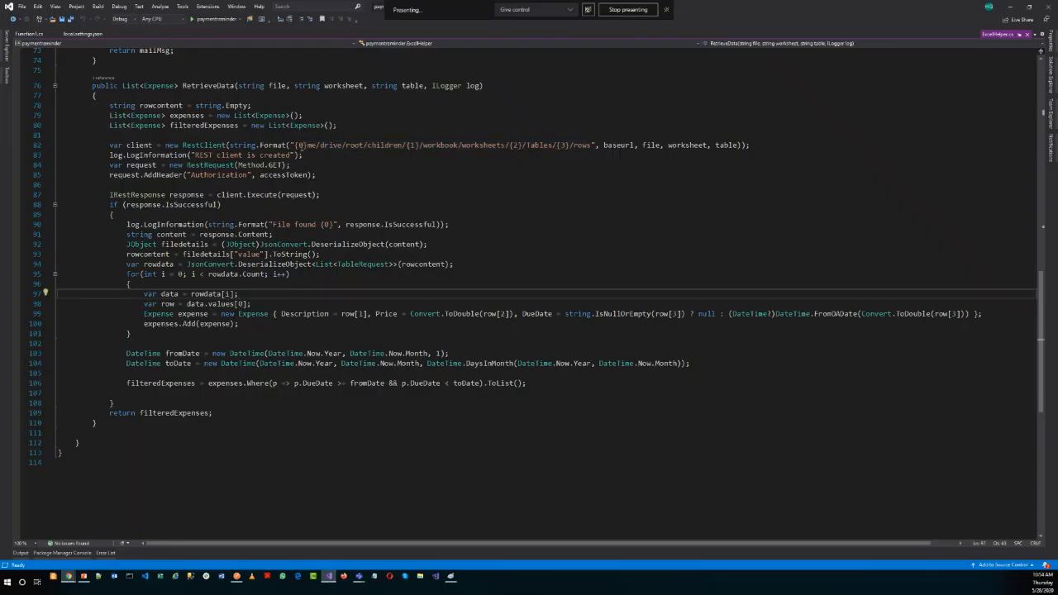
pyautogui.moveTo(295, 145); pyautogui.dragTo(592, 146)
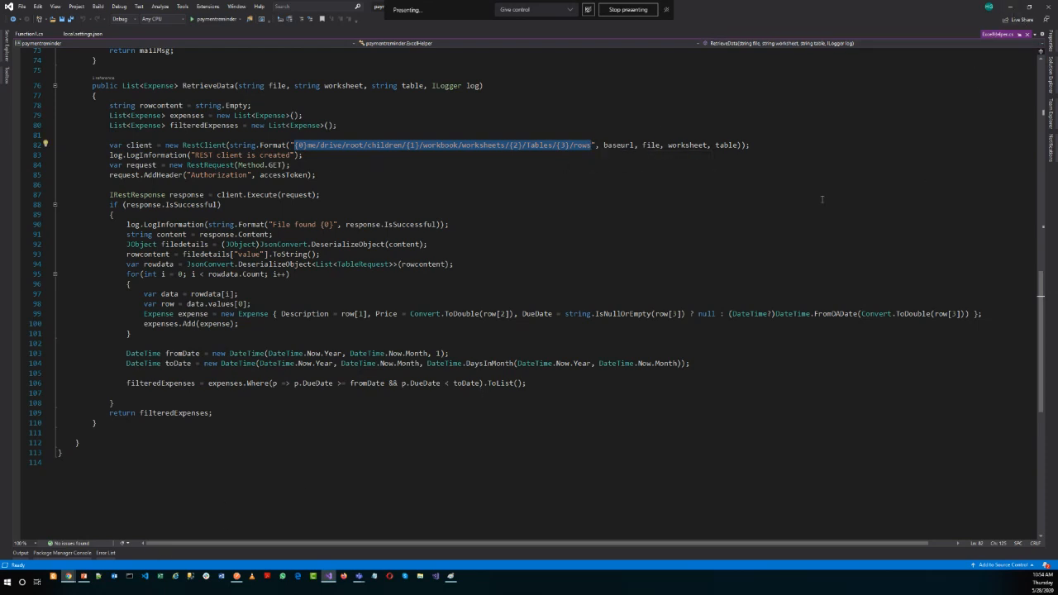
pyautogui.click(7, 584)
pyautogui.write('note')
pyautogui.press('Return')
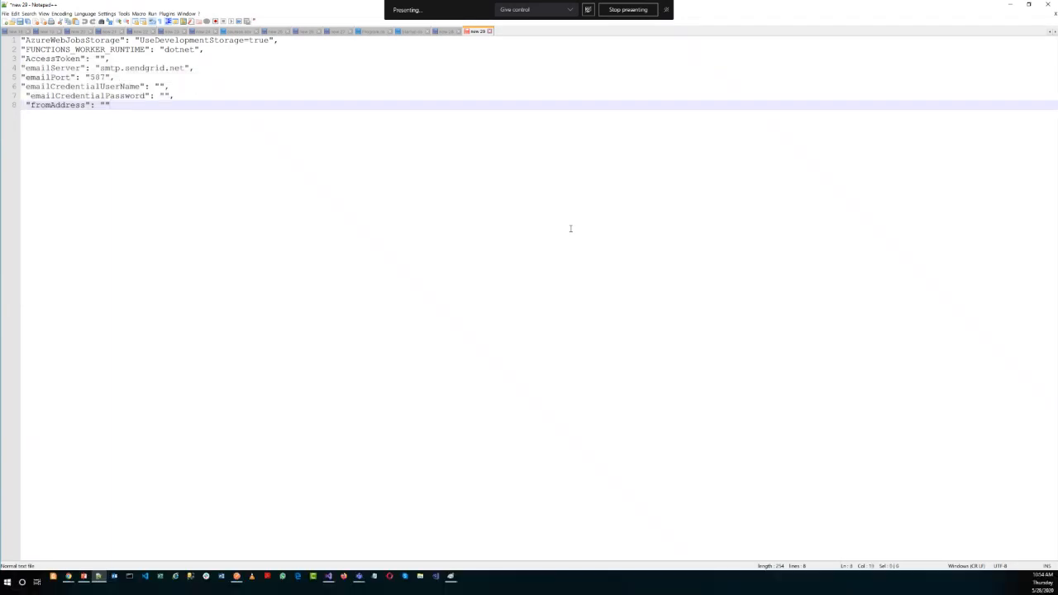
pyautogui.hotkey('ctrl', 'n')
pyautogui.hotkey('ctrl', 'v')
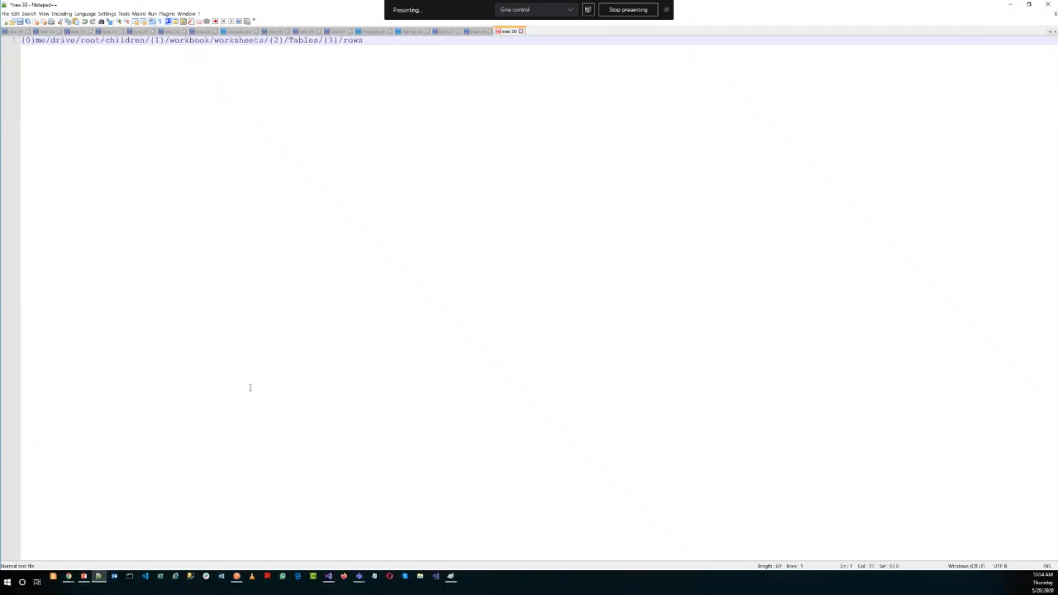
# Copy "drive" from the URL template, append it to the Graph Explorer query as /me/drive, run it and review the response.
pyautogui.moveTo(50, 41); pyautogui.dragTo(74, 46)
pyautogui.click(71, 576)
pyautogui.click(671, 97)
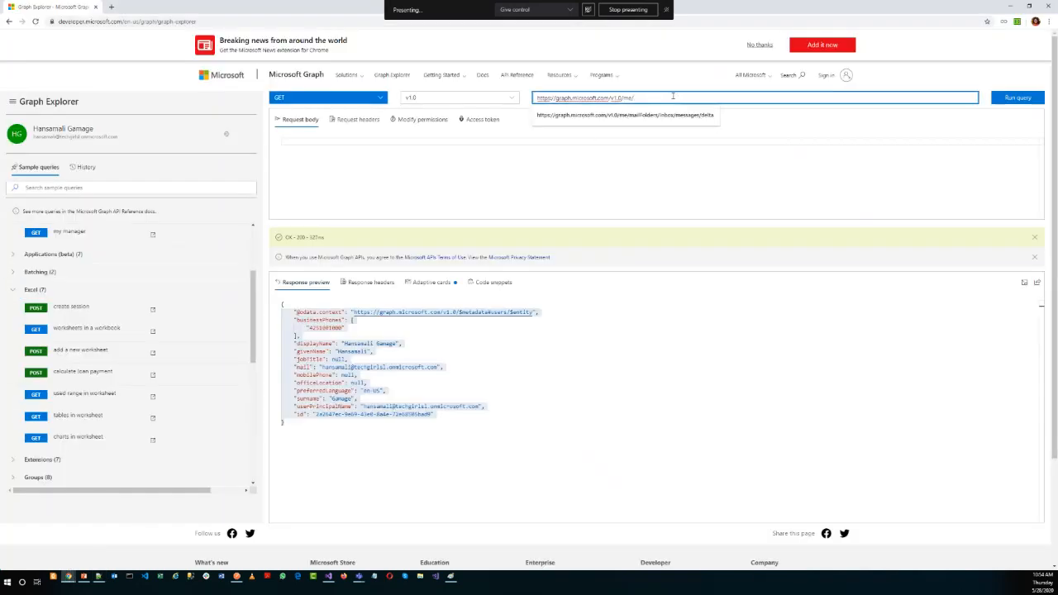
pyautogui.hotkey('ctrl', 'v')
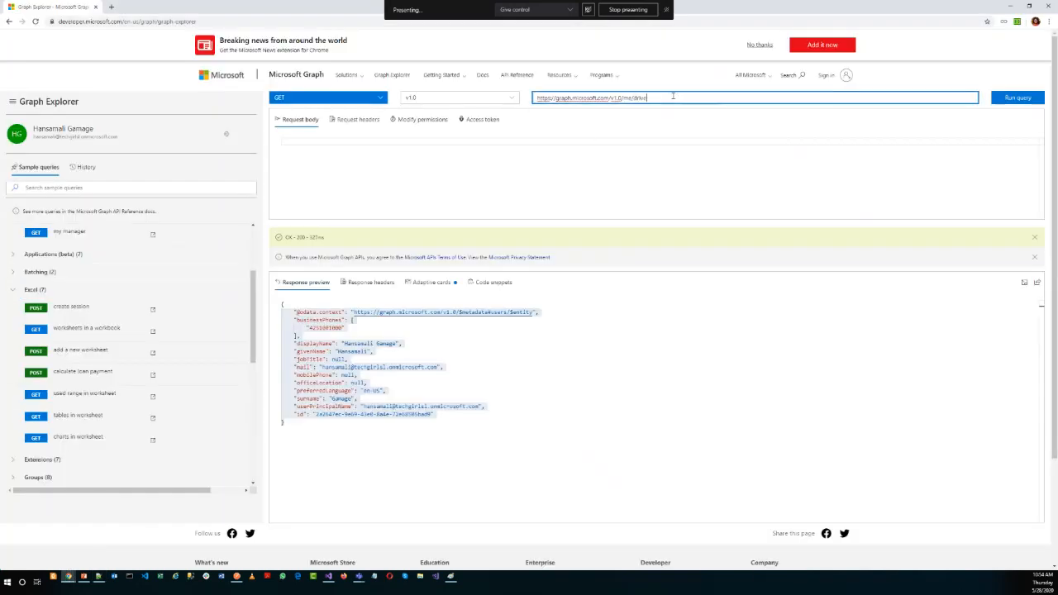
pyautogui.press('Tab')
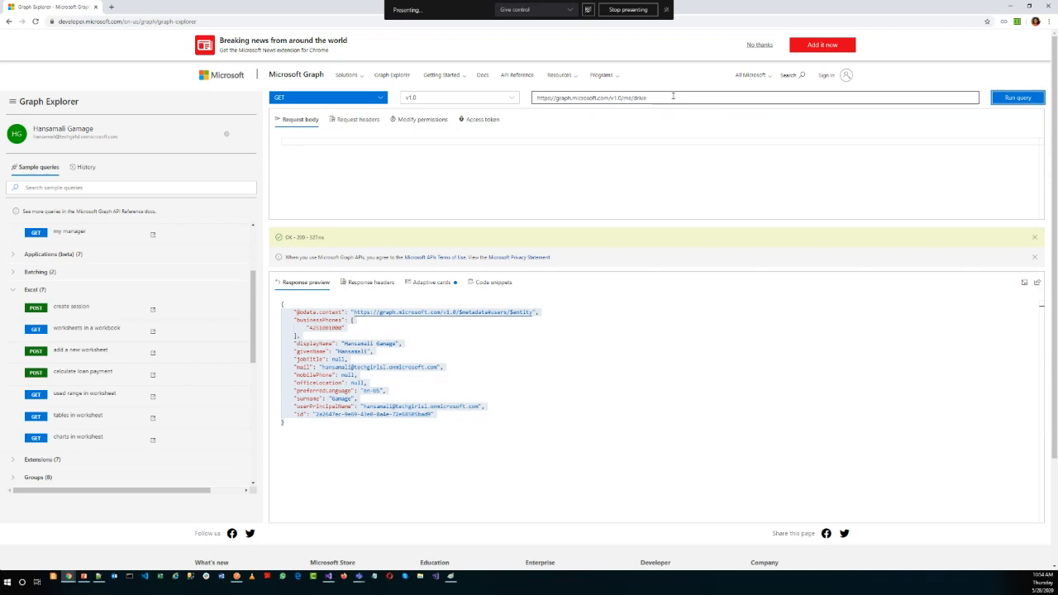
pyautogui.press('Return')
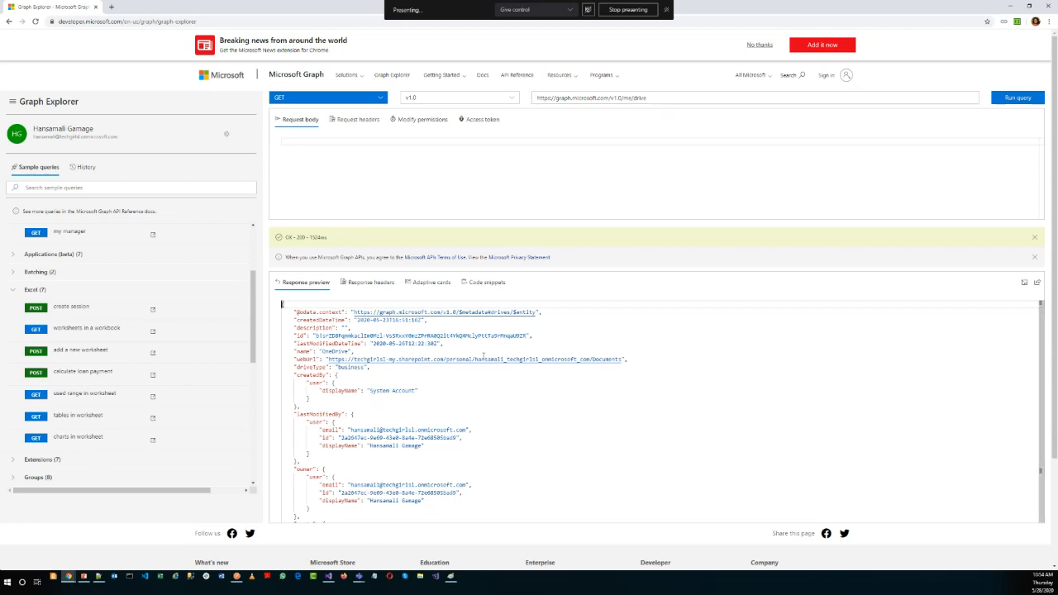
pyautogui.scroll(-1, 483, 356)
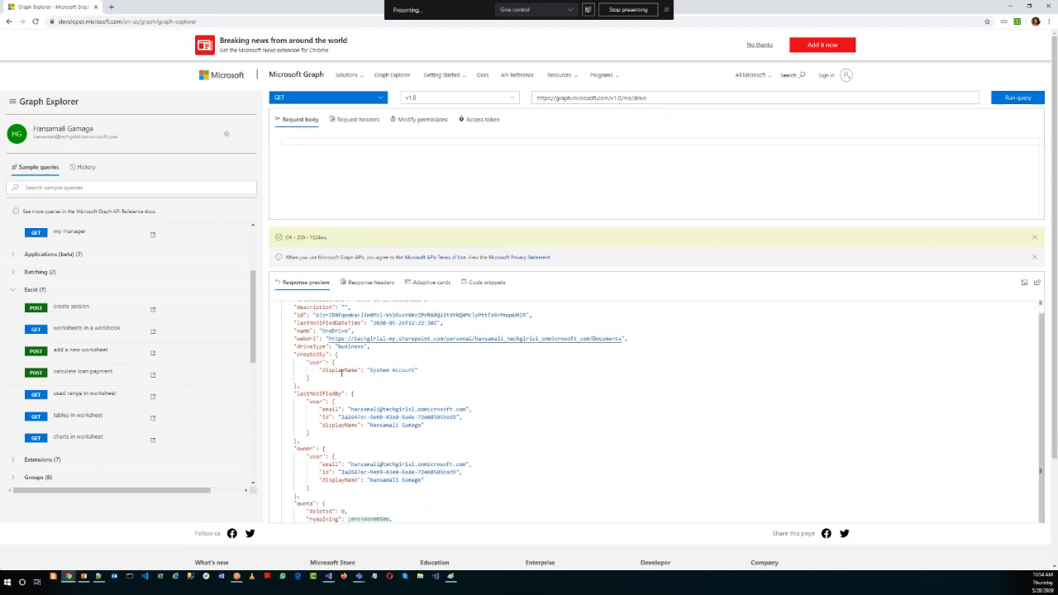
pyautogui.scroll(-2, 341, 372)
pyautogui.scroll(4, 372, 356)
# Check the URL template in Notepad++, extend the Graph Explorer query to /me/drive/root and run it.
pyautogui.click(666, 97)
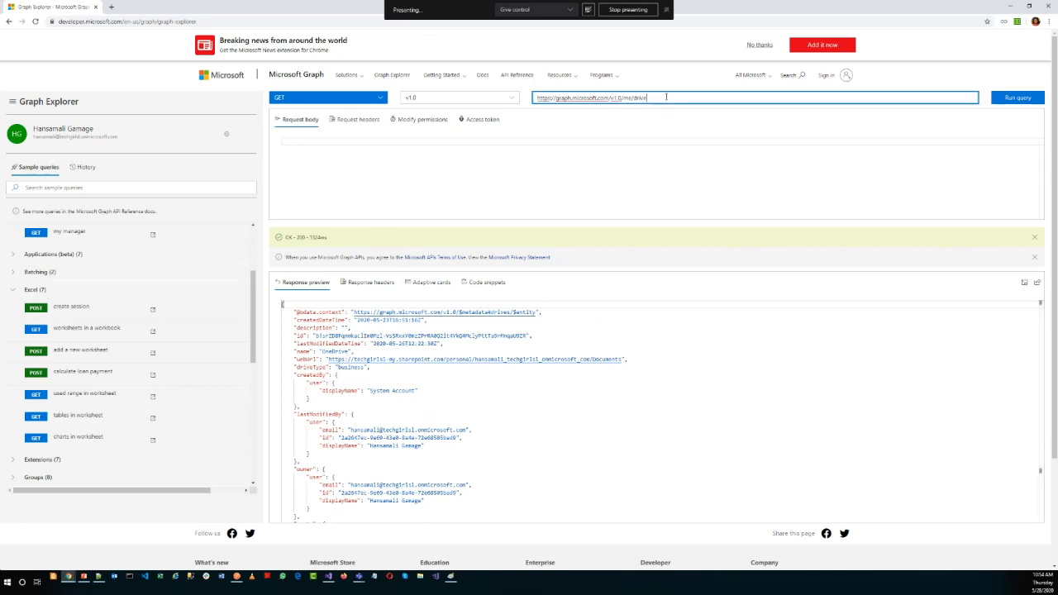
pyautogui.click(98, 576)
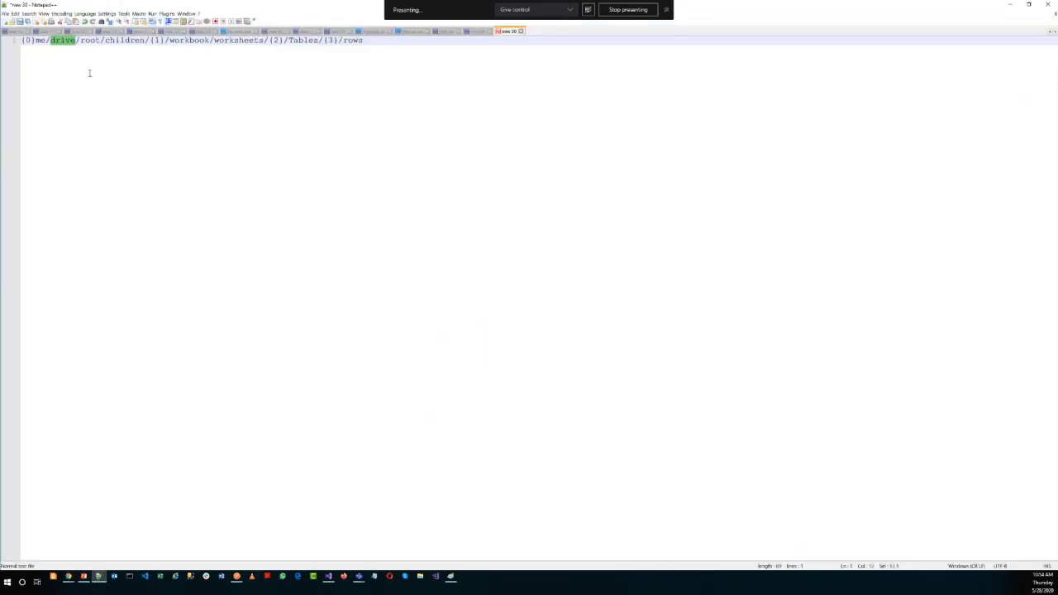
pyautogui.click(1010, 4)
pyautogui.write('oot')
pyautogui.press('Return')
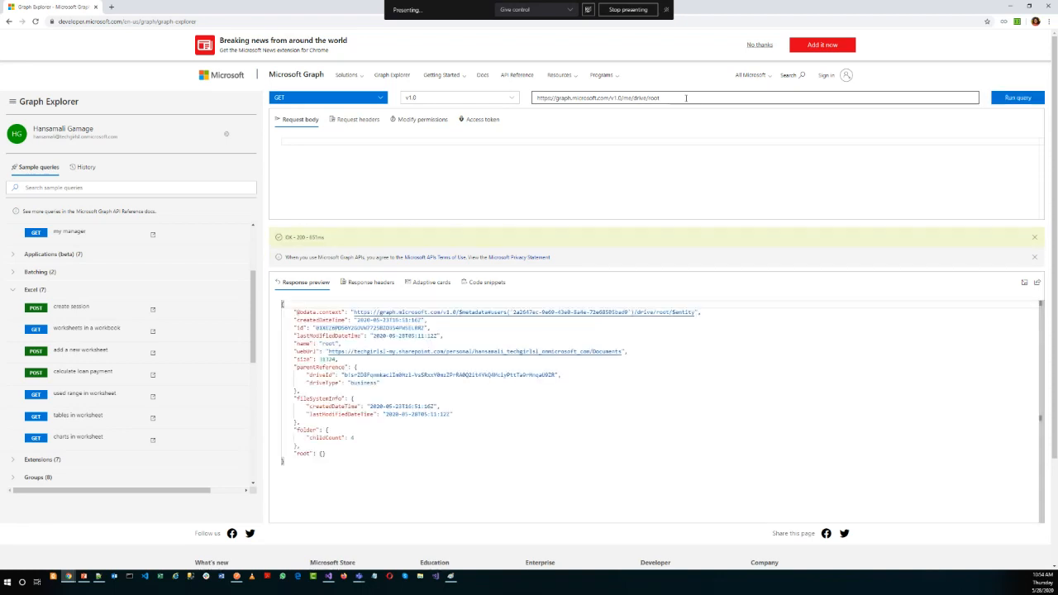
# Append a slash to the /me/drive/root query and examine the parentReference and webUrl values in the root response.
pyautogui.click(699, 96)
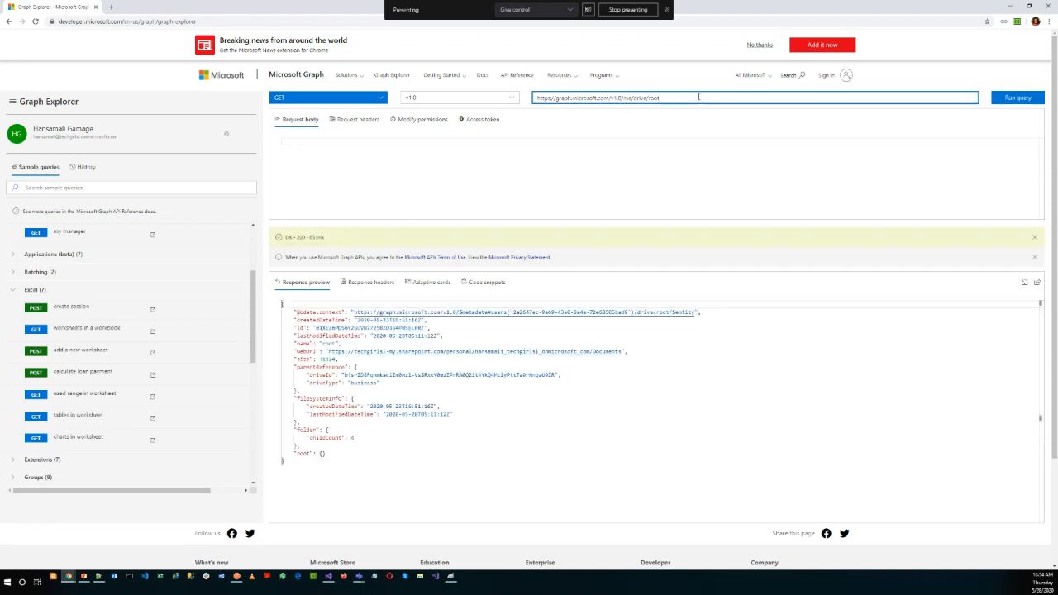
pyautogui.write('/')
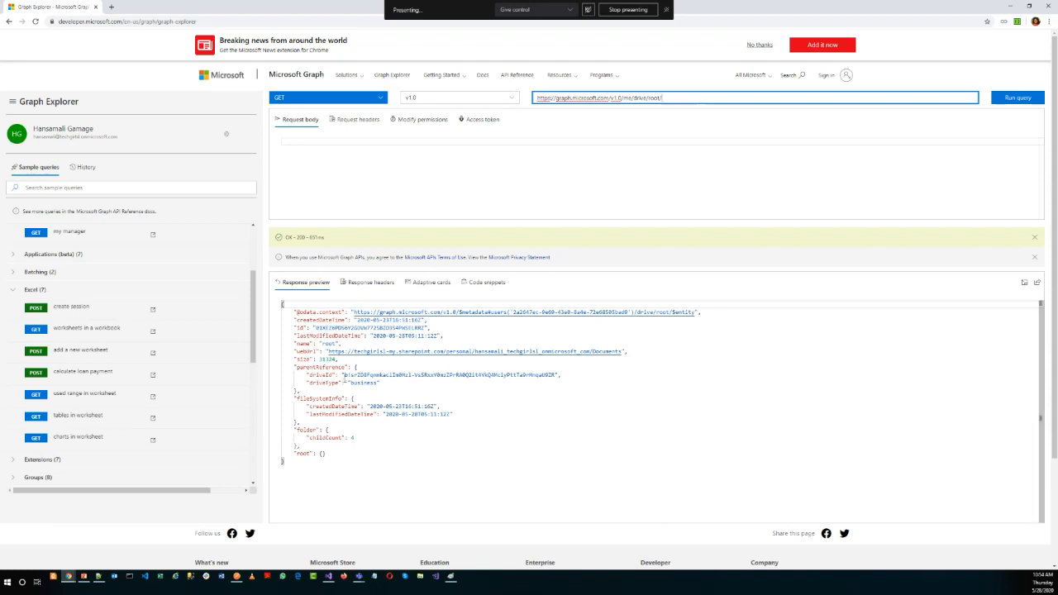
pyautogui.moveTo(327, 344); pyautogui.dragTo(618, 359)
pyautogui.click(459, 368)
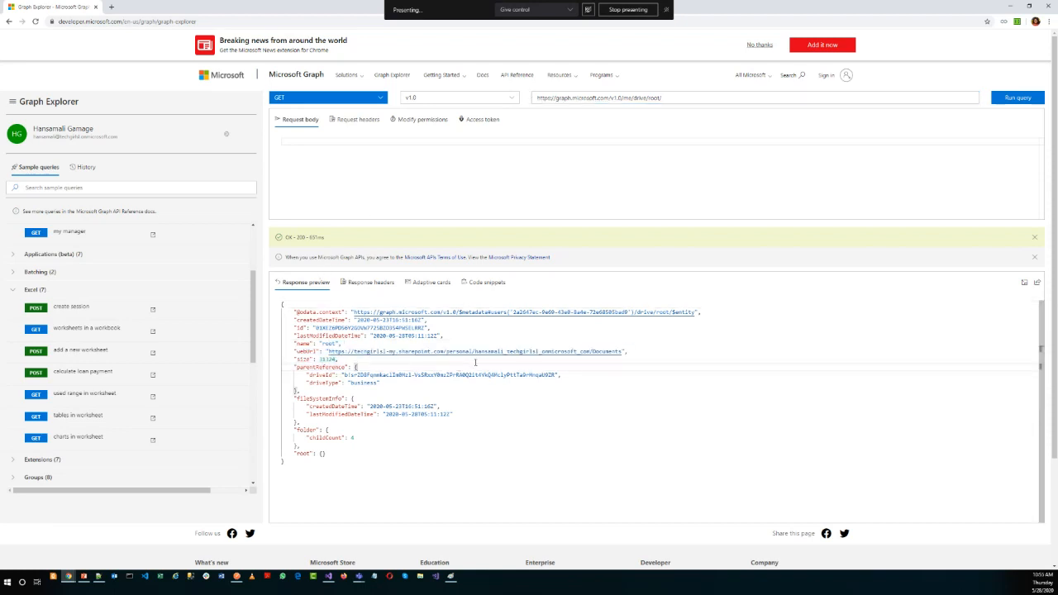
pyautogui.moveTo(473, 347); pyautogui.dragTo(556, 376)
pyautogui.click(590, 347)
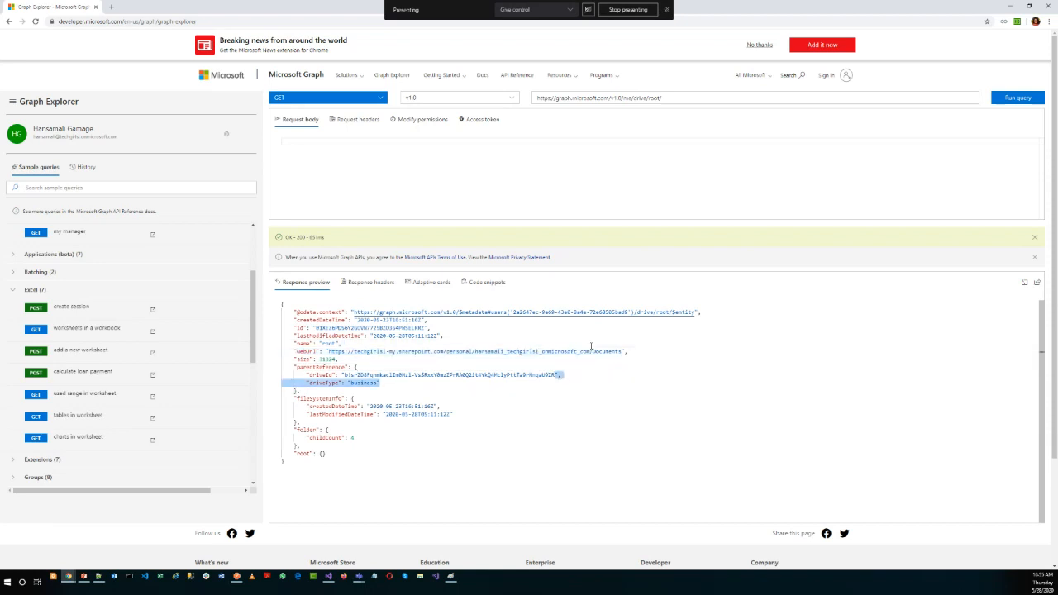
pyautogui.click(590, 350)
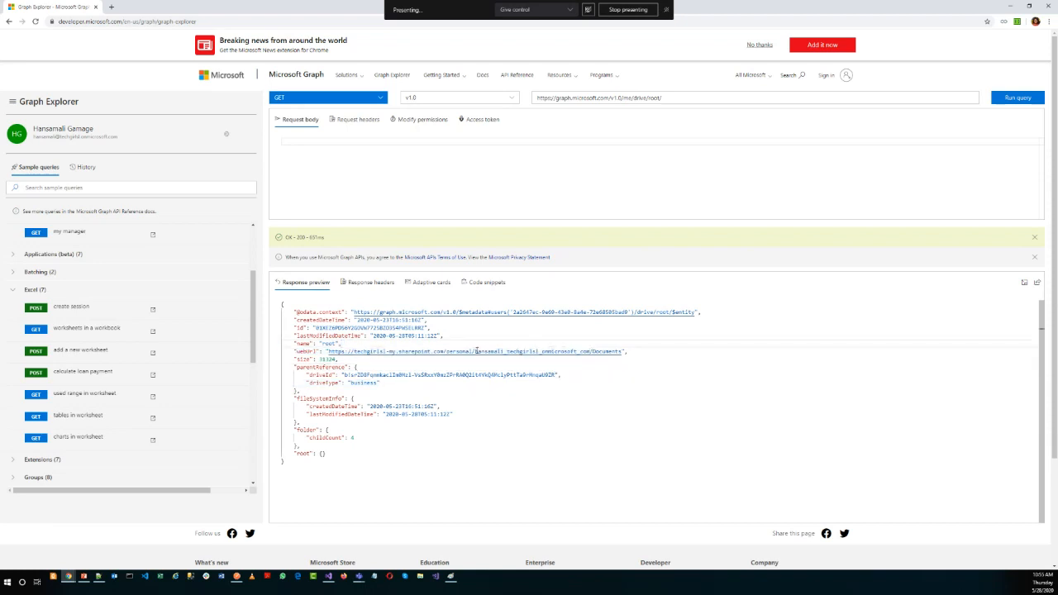
pyautogui.moveTo(476, 349); pyautogui.dragTo(597, 352)
pyautogui.moveTo(588, 367); pyautogui.dragTo(588, 350)
pyautogui.click(588, 349)
pyautogui.hotkey('shift', 'Left')
pyautogui.hotkey('shift', 'Left')
pyautogui.hotkey('shift', 'Left')
pyautogui.hotkey('shift', 'Left')
pyautogui.hotkey('shift', 'Left')
pyautogui.hotkey('shift', 'Left')
pyautogui.hotkey('shift', 'Left')
pyautogui.hotkey('shift', 'Left')
pyautogui.hotkey('shift', 'Left')
pyautogui.hotkey('shift', 'Left')
pyautogui.hotkey('shift', 'Left')
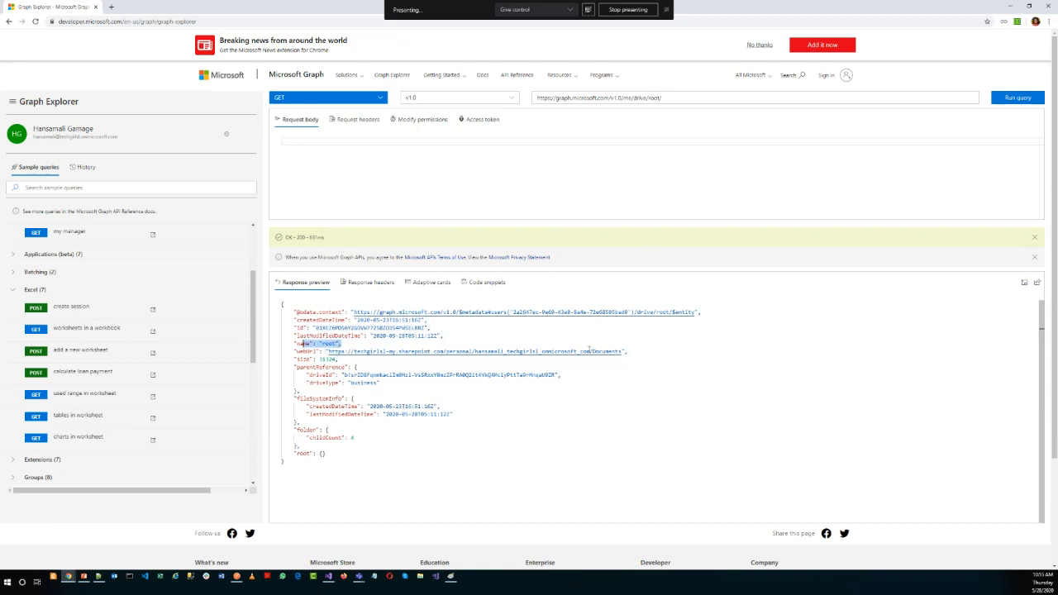
pyautogui.click(585, 363)
pyautogui.click(590, 351)
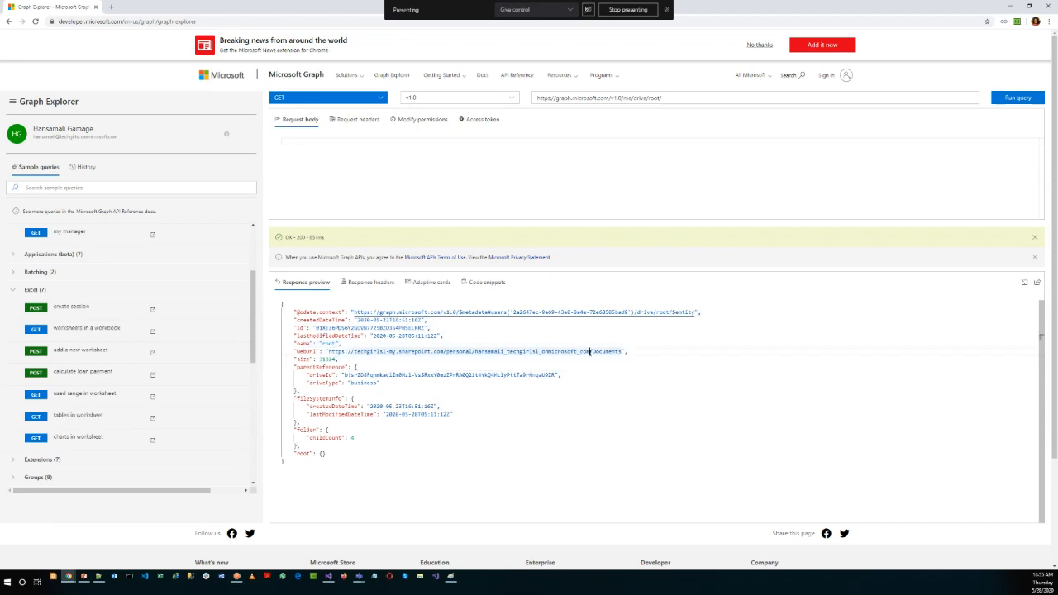
pyautogui.moveTo(590, 351); pyautogui.dragTo(475, 351)
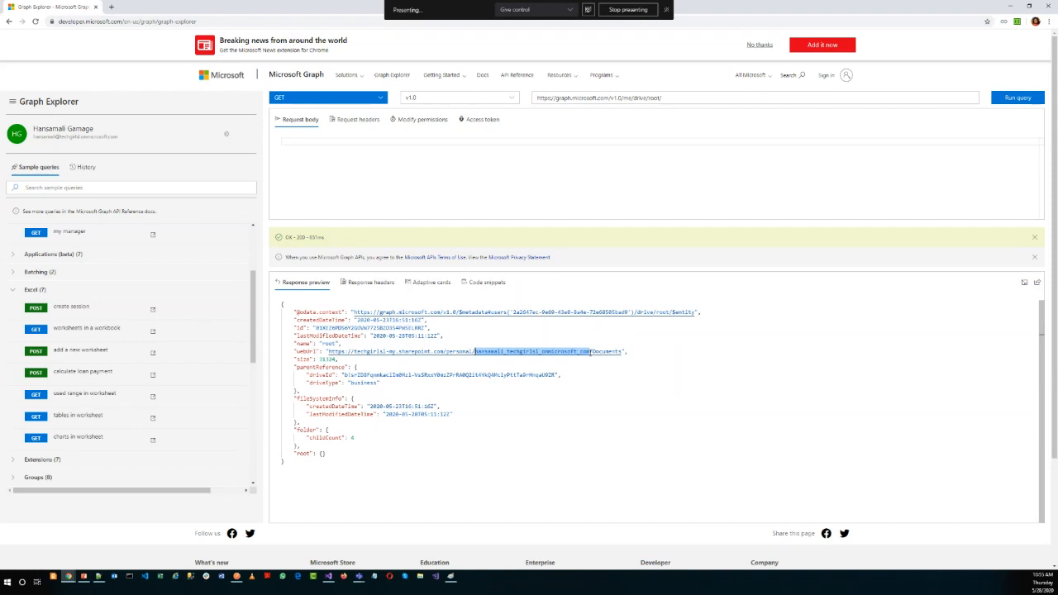
# Extend the Graph Explorer query to /me/drive/root/children and run it.
pyautogui.click(687, 97)
pyautogui.write('/chil')
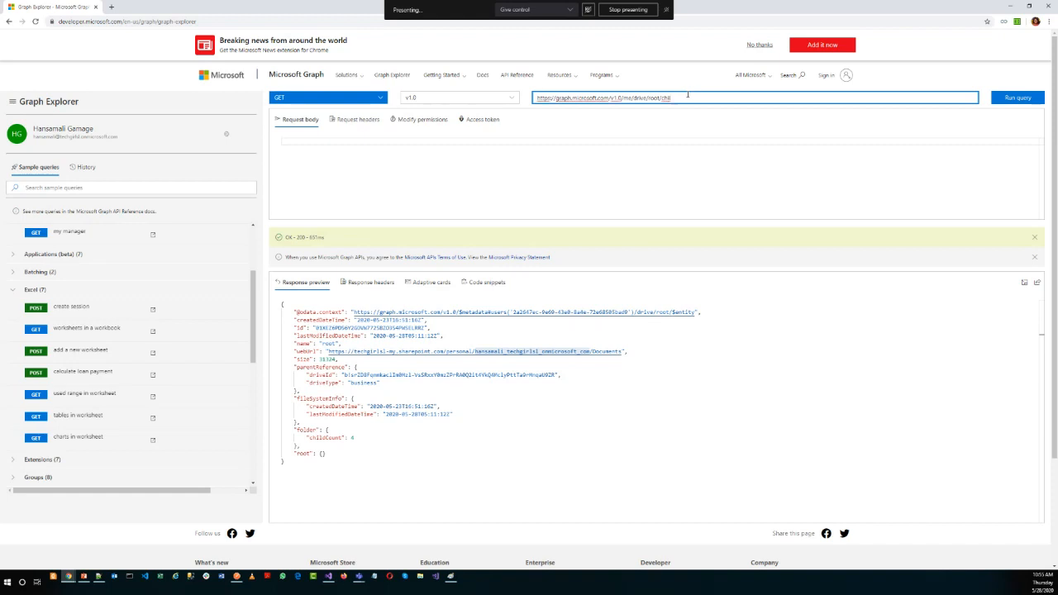
pyautogui.write('drde')
pyautogui.press('BackSpace')
pyautogui.write('ren')
pyautogui.press('Return')
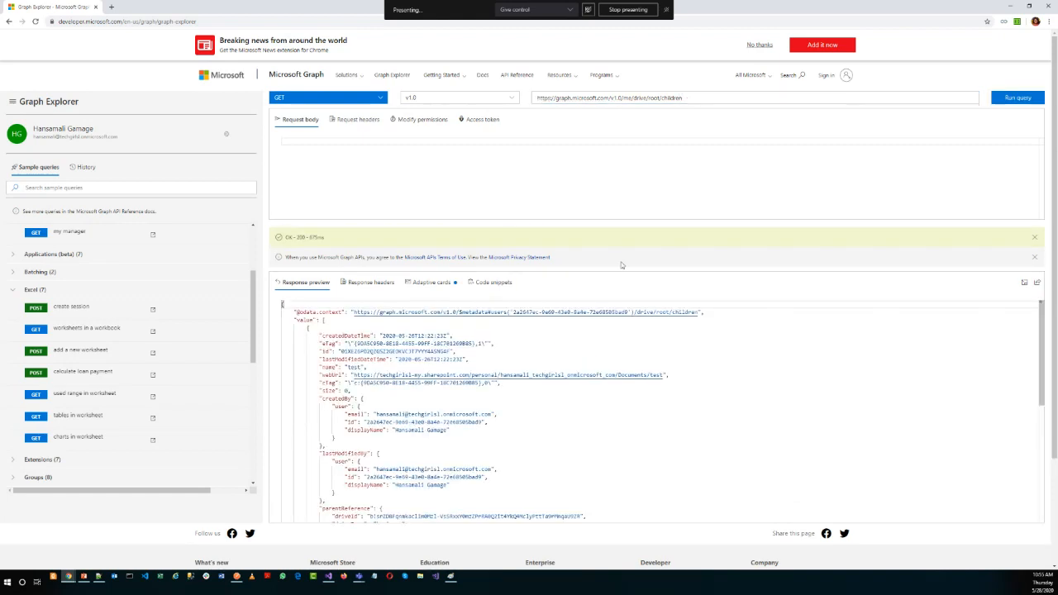
# Look through the children response, search it for "pay" and examine the matching Excel file's entry.
pyautogui.scroll(-2, 463, 437)
pyautogui.scroll(-4, 463, 436)
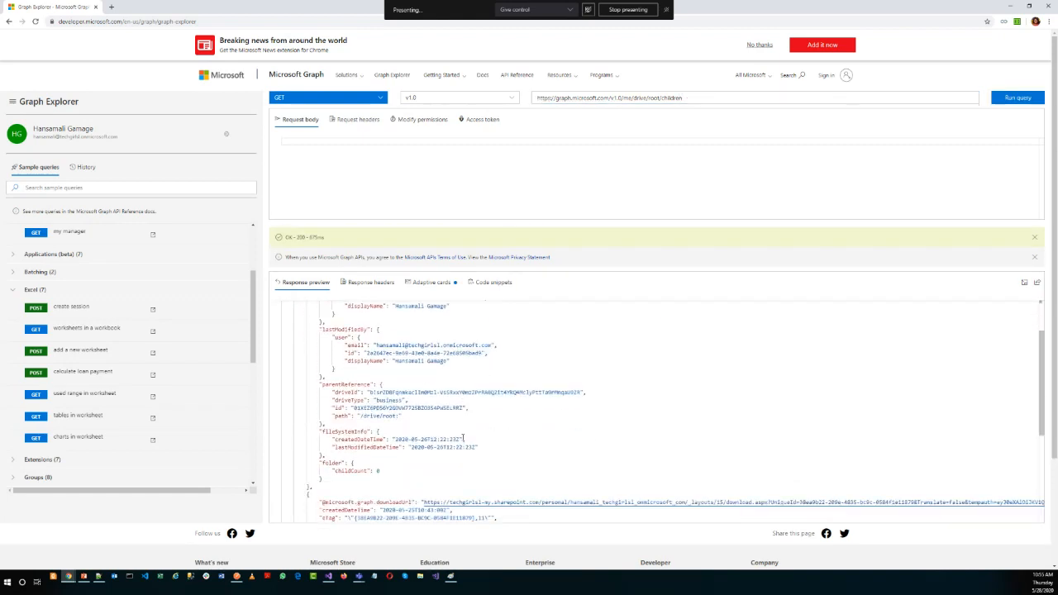
pyautogui.scroll(-4, 457, 411)
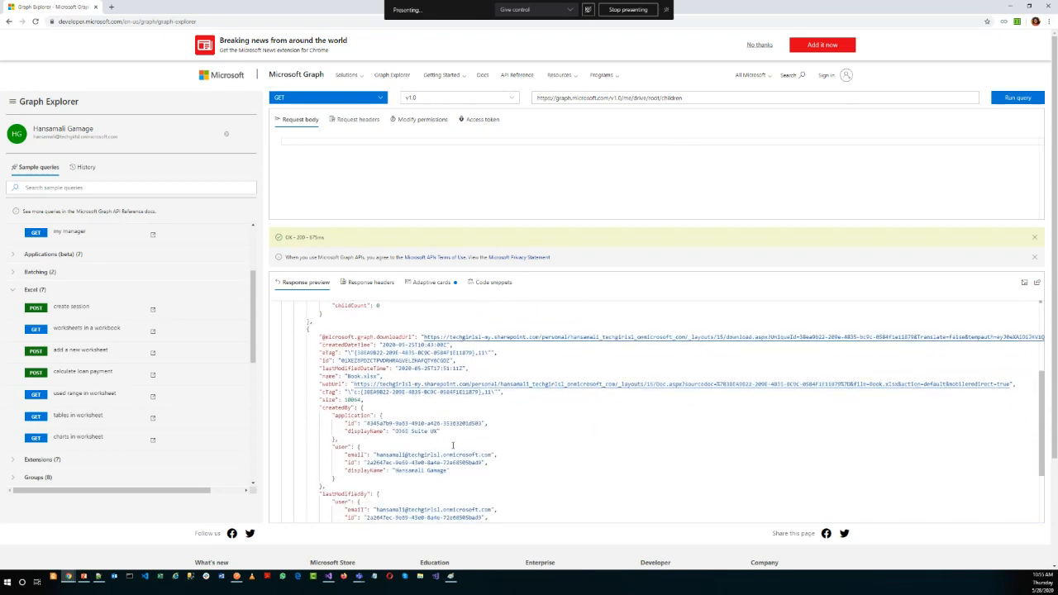
pyautogui.scroll(-2, 484, 425)
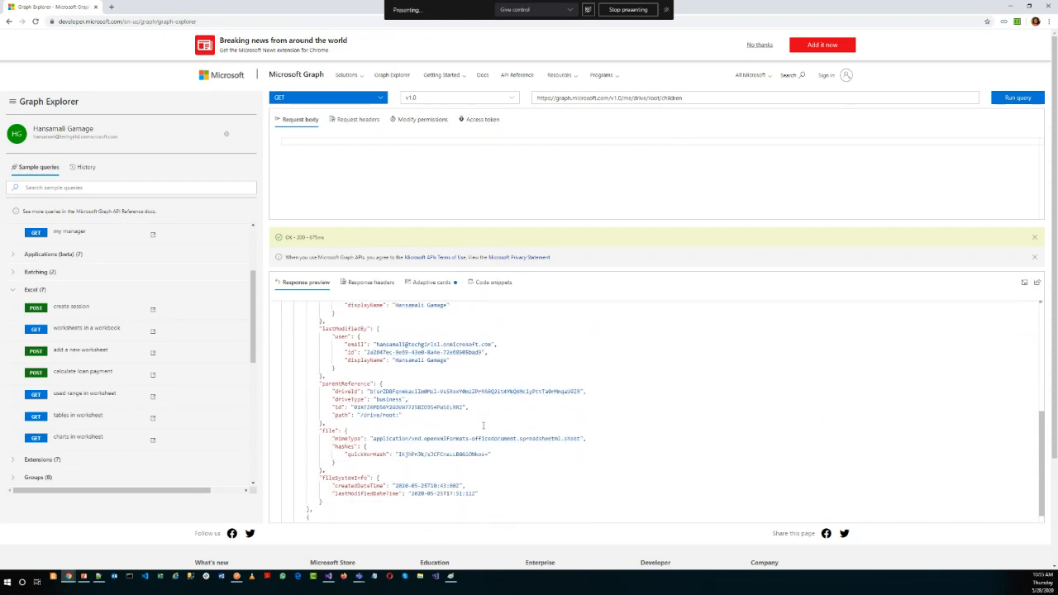
pyautogui.scroll(-2, 484, 425)
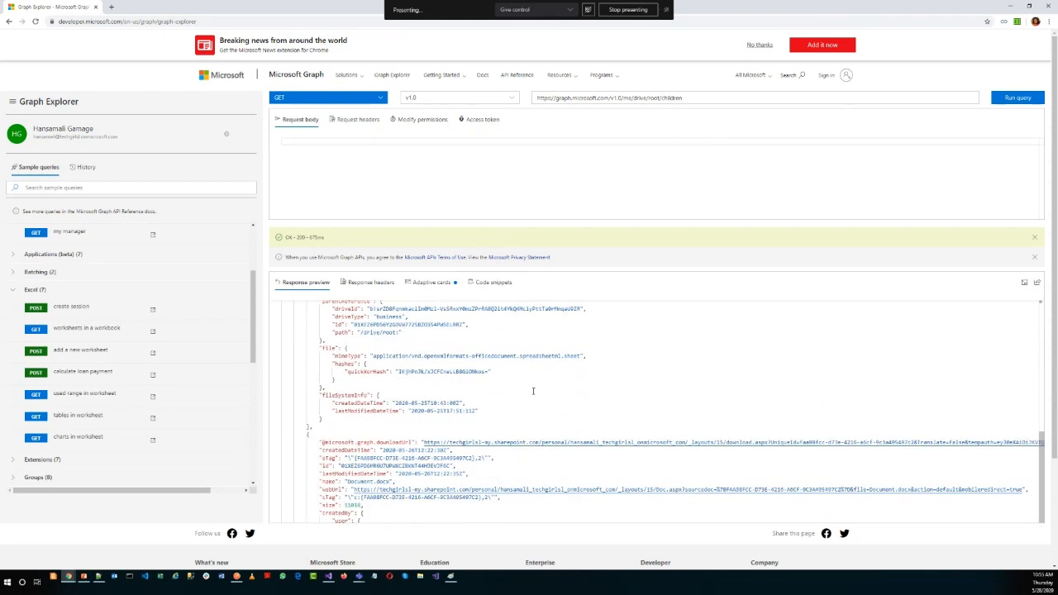
pyautogui.scroll(-1, 533, 391)
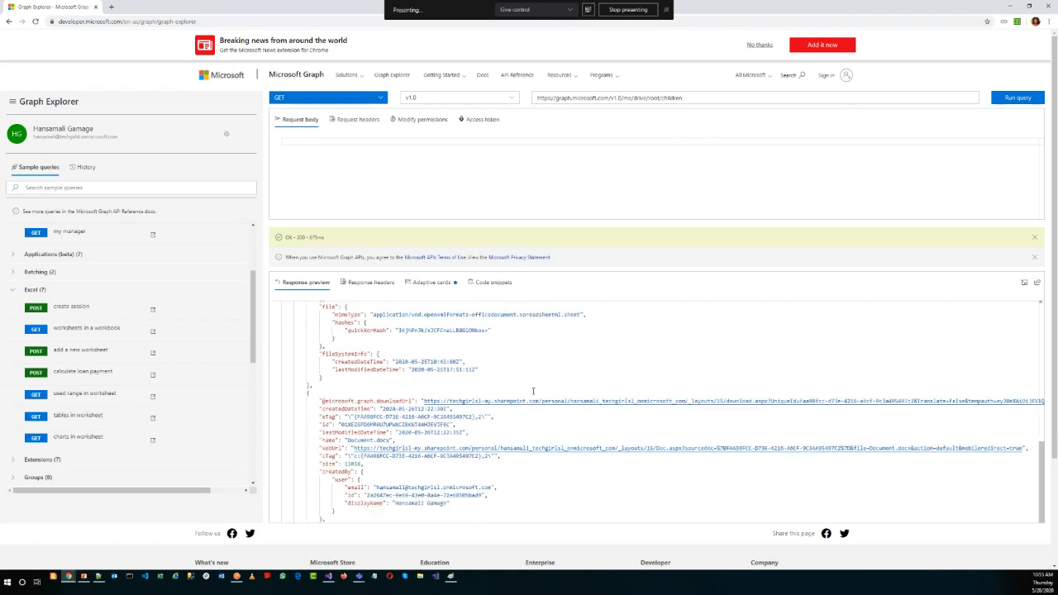
pyautogui.hotkey('ctrl', 'f')
pyautogui.write('pay')
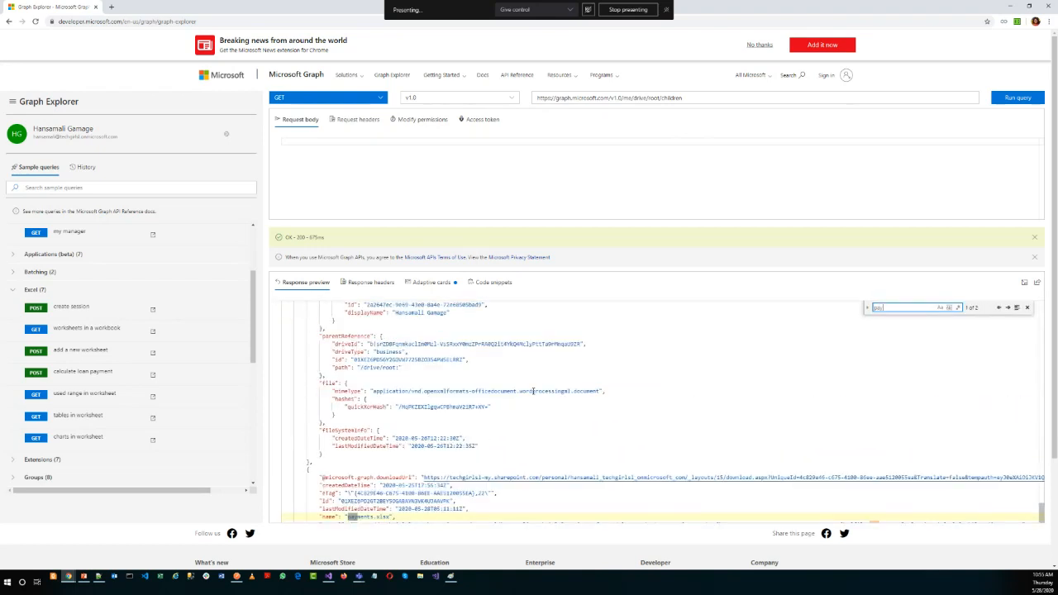
pyautogui.scroll(-1, 388, 479)
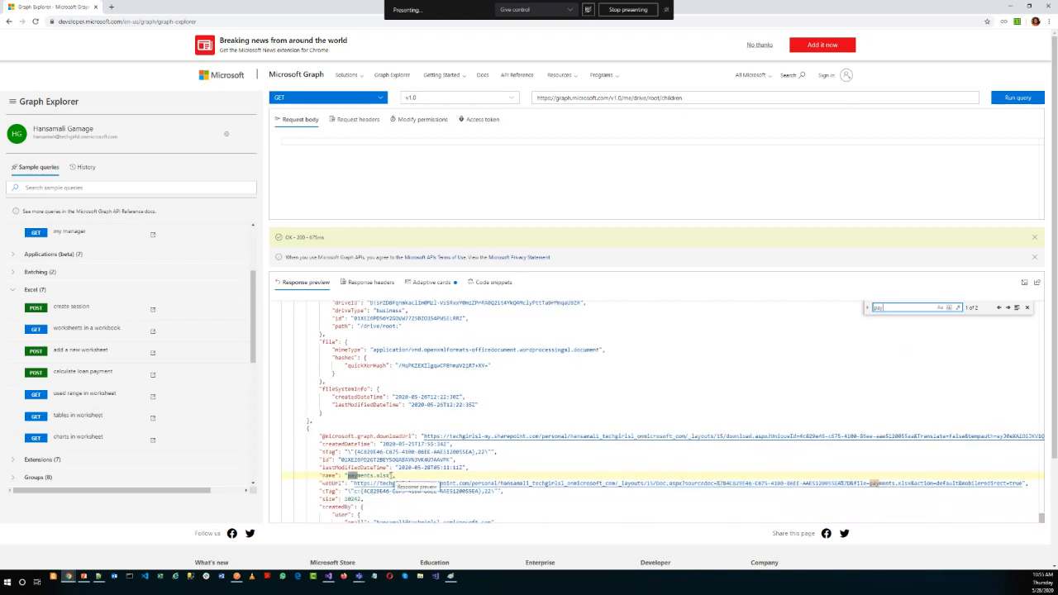
pyautogui.scroll(-1, 397, 478)
pyautogui.scroll(-2, 361, 447)
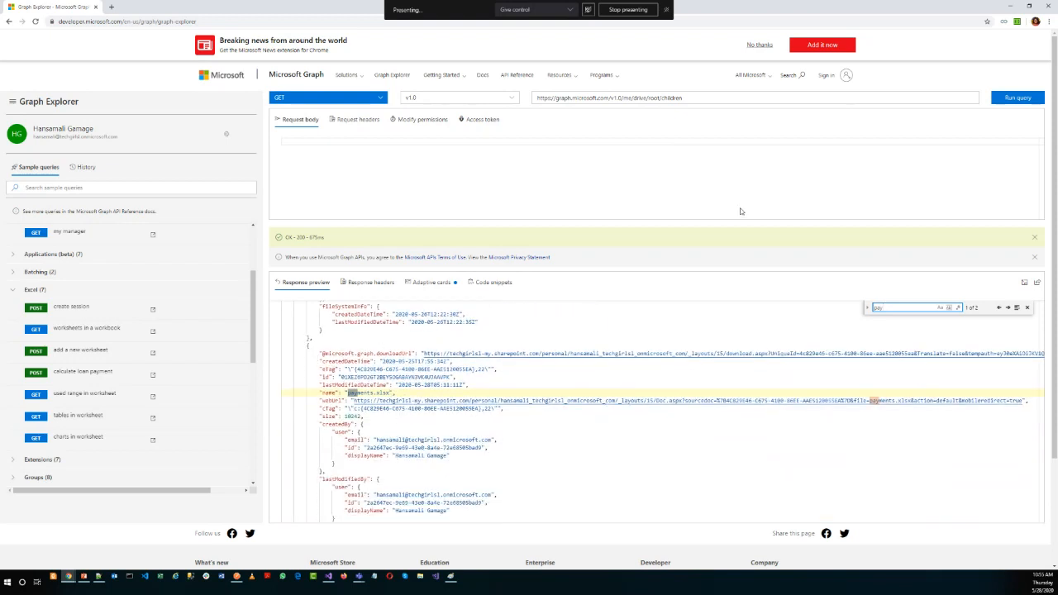
# Try to query the file as /me/drive/root/children/payment.xlsx.
pyautogui.click(705, 100)
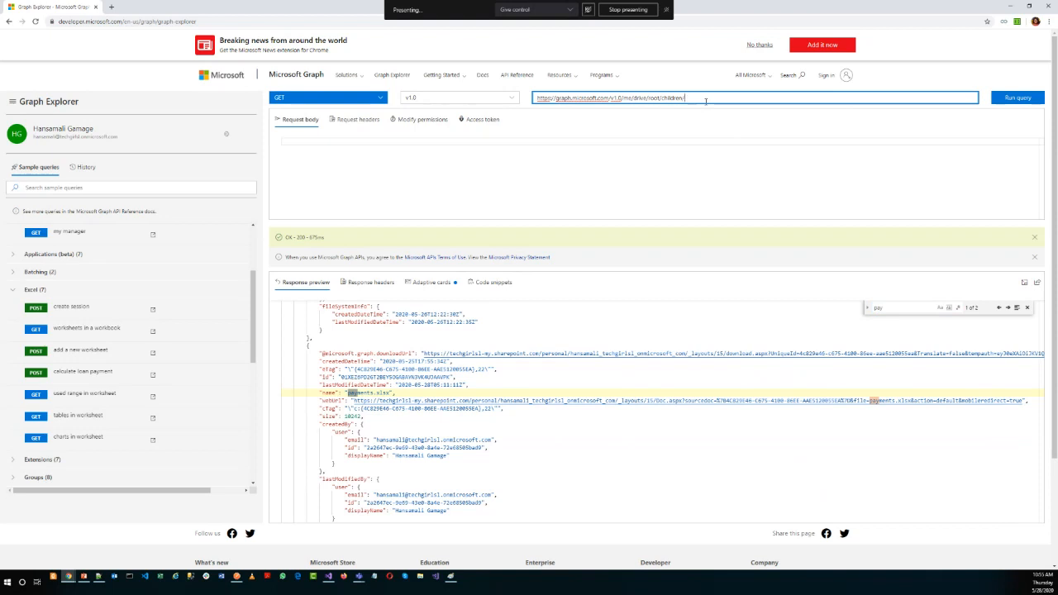
pyautogui.write('payment.xlsx')
pyautogui.press('Return')
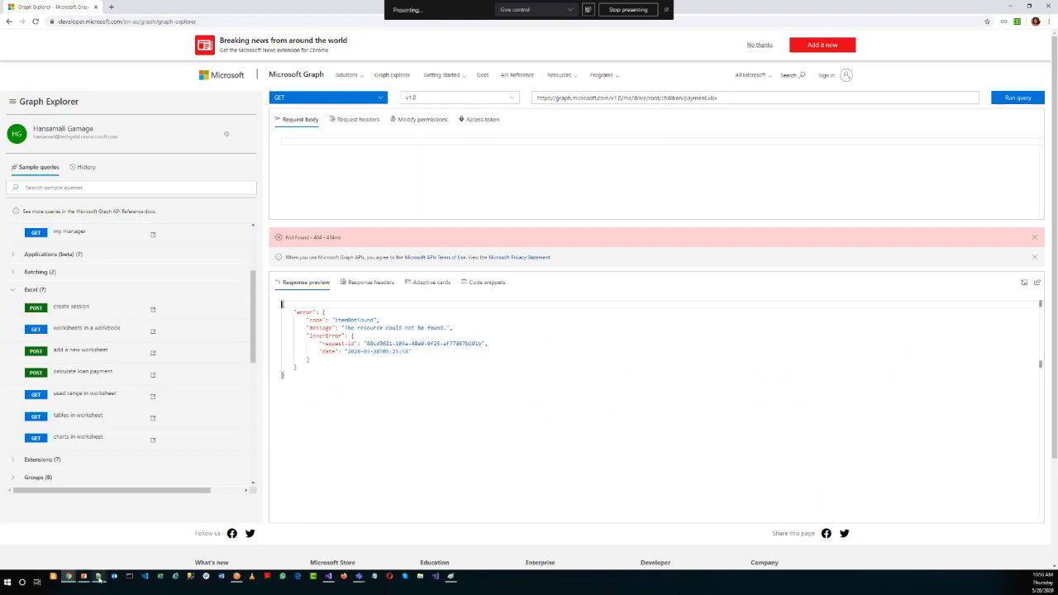
# Remove payment.xlsx from the query and rerun /me/drive/root/children/.
pyautogui.moveTo(684, 97); pyautogui.dragTo(755, 96)
pyautogui.press('BackSpace')
pyautogui.press('Return')
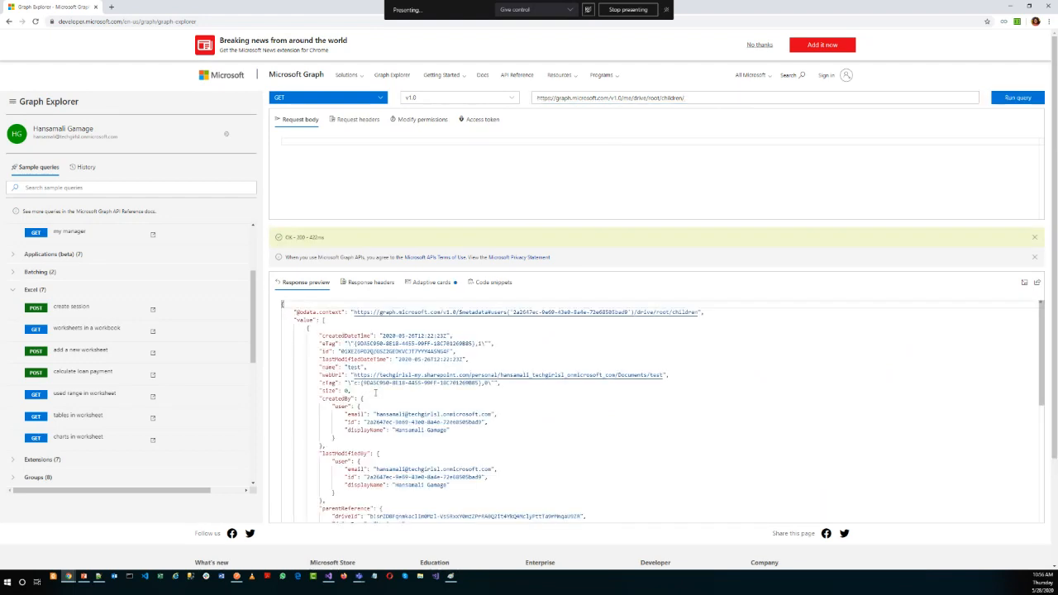
# Search the response for "payme", copy the file name payments.xlsx, append it to the children query and run it.
pyautogui.scroll(-3, 480, 420)
pyautogui.scroll(-5, 480, 420)
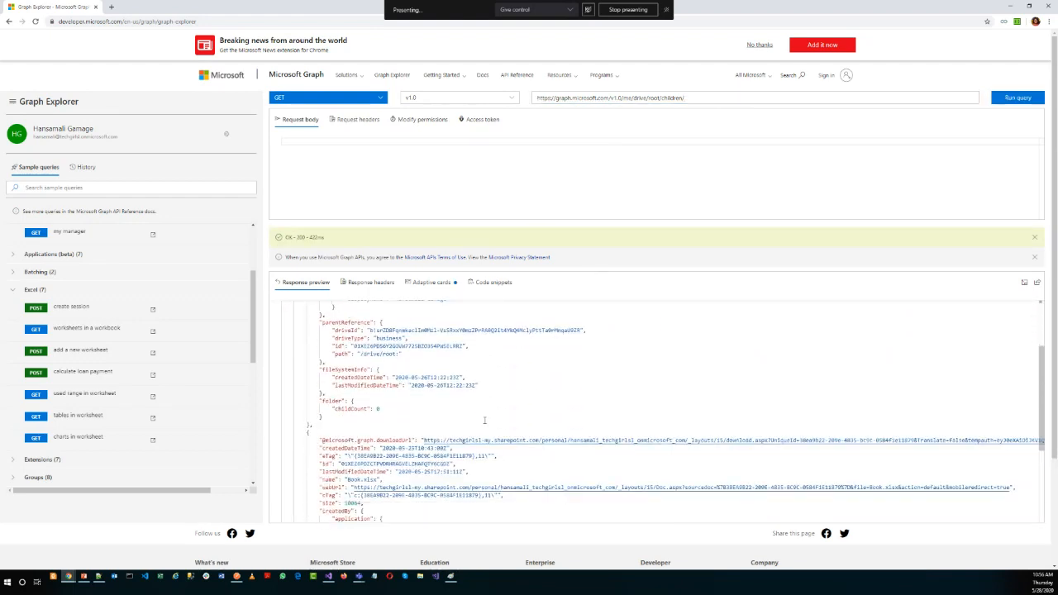
pyautogui.click(466, 422)
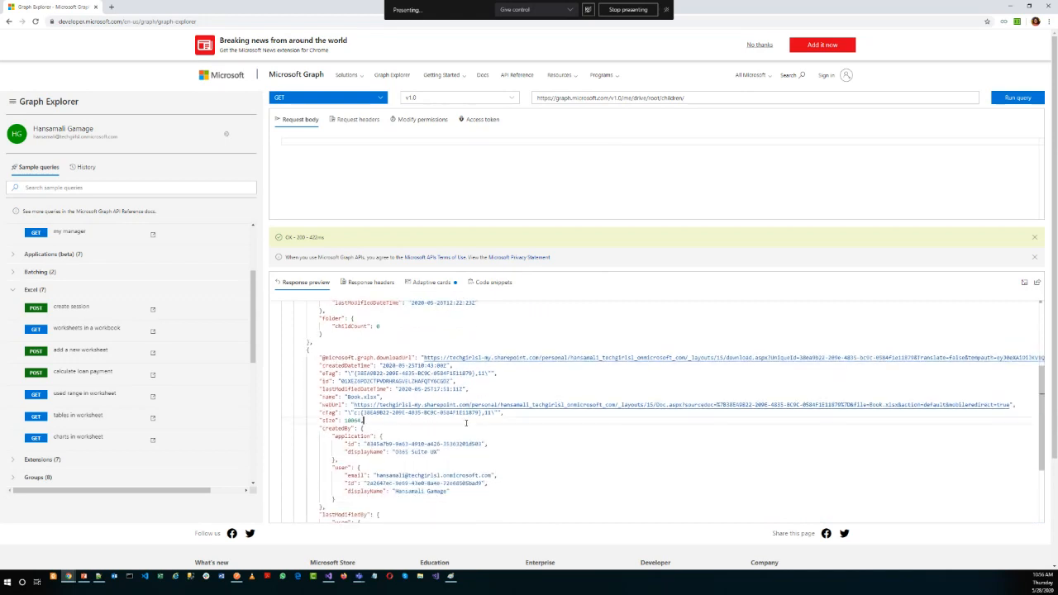
pyautogui.hotkey('ctrl', 'f')
pyautogui.write('pa')
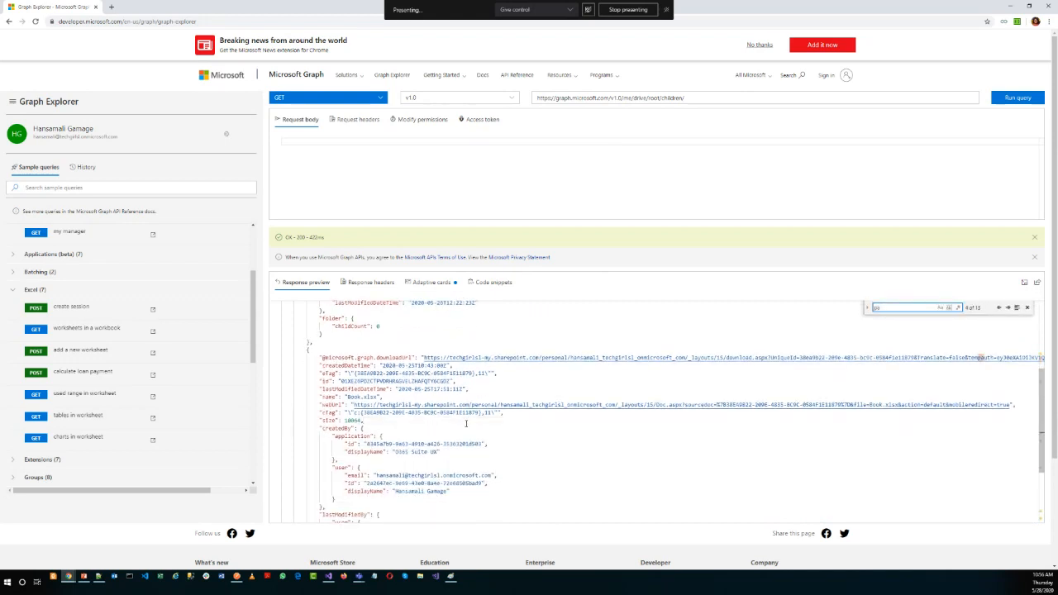
pyautogui.write('yme')
pyautogui.moveTo(390, 517); pyautogui.dragTo(349, 517)
pyautogui.hotkey('ctrl', 'c')
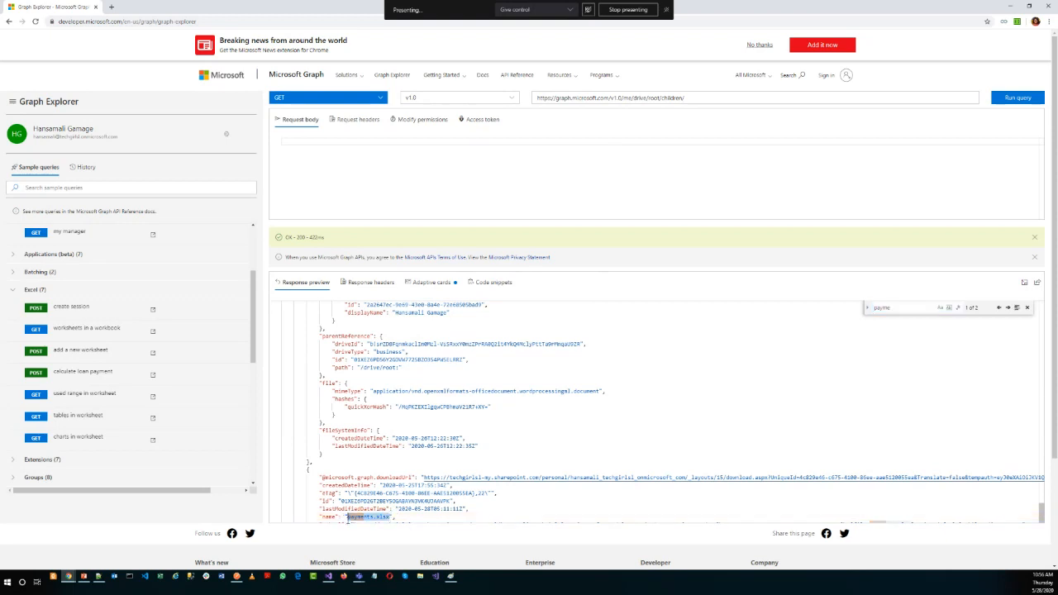
pyautogui.click(794, 98)
pyautogui.hotkey('ctrl', 'v')
pyautogui.click(1004, 98)
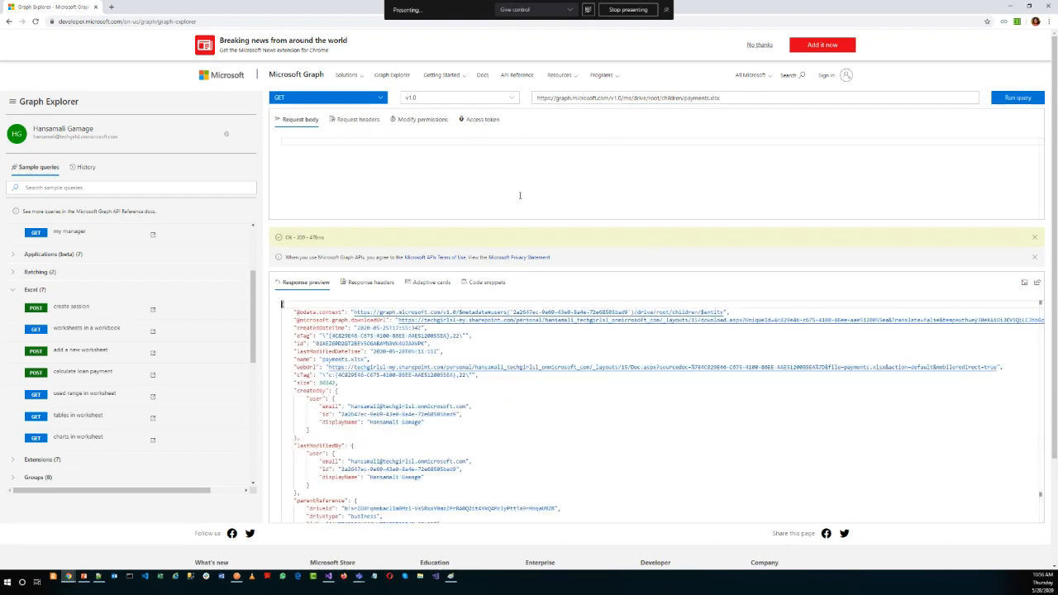
# Check the permissions listed for the payments.xlsx query and review the parts of its request URL.
pyautogui.click(422, 122)
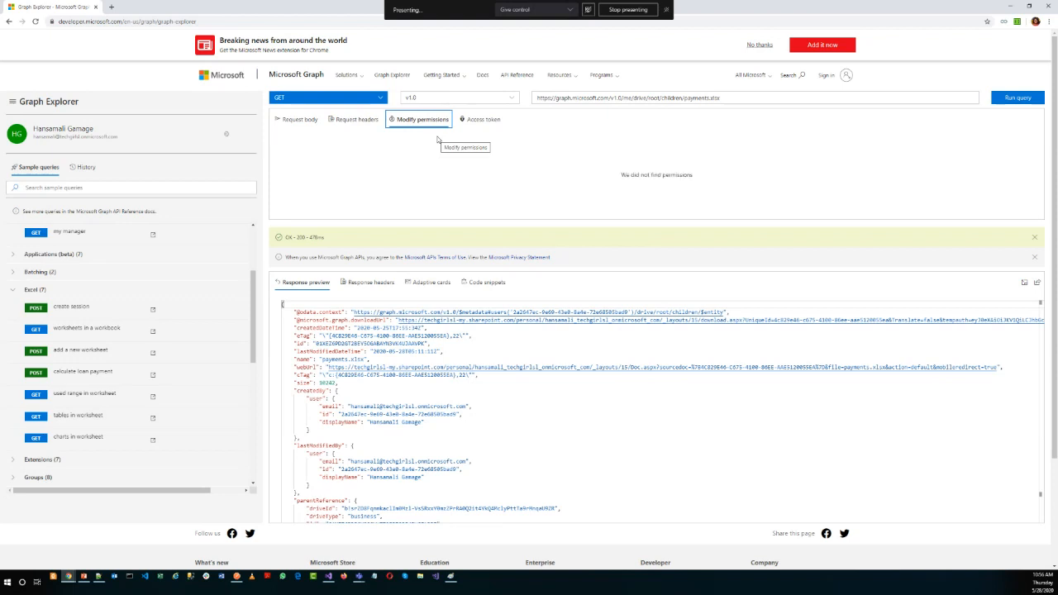
pyautogui.click(635, 98)
pyautogui.moveTo(635, 98); pyautogui.dragTo(538, 98)
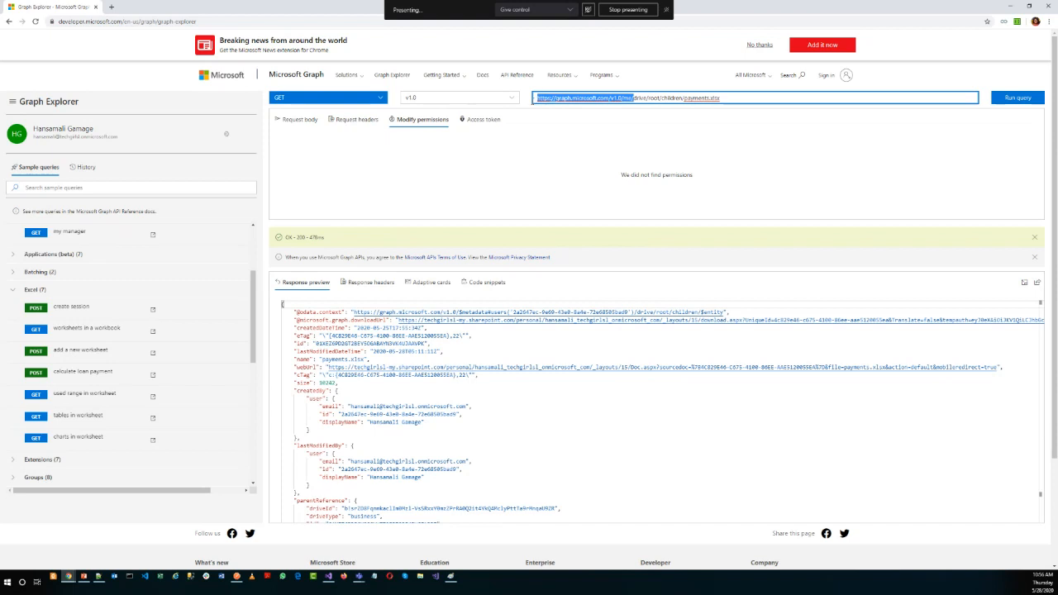
pyautogui.click(742, 99)
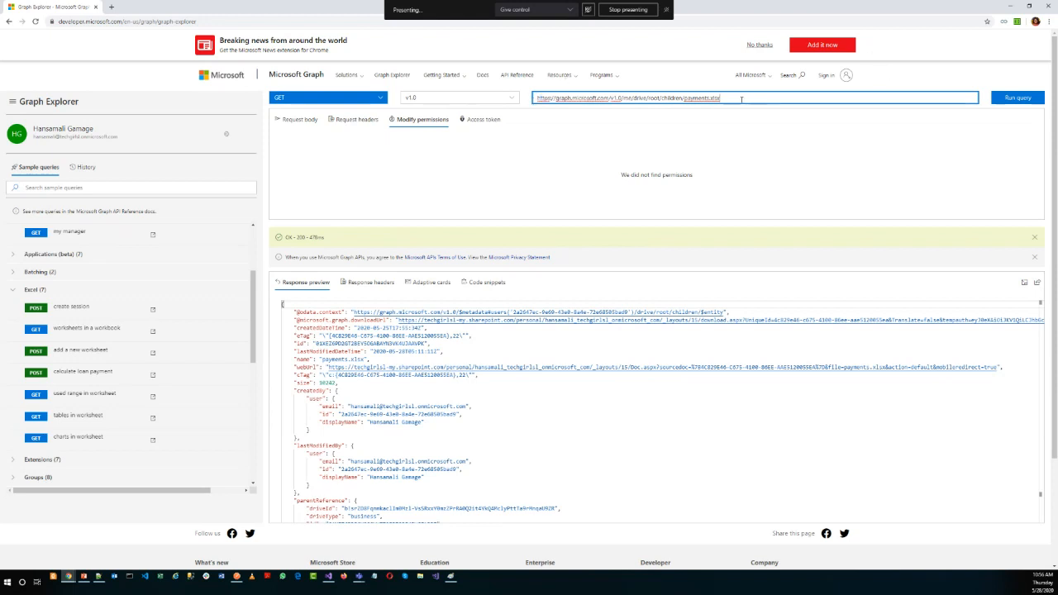
pyautogui.moveTo(731, 97); pyautogui.dragTo(536, 98)
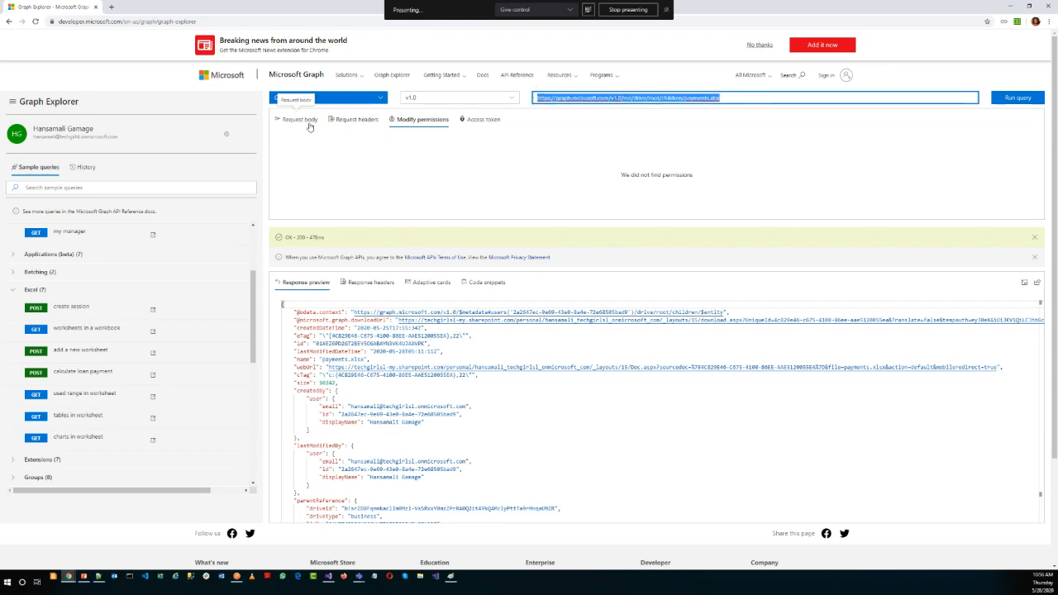
# Open the permission selection from the account settings and expand the Files group to review its permissions.
pyautogui.scroll(3, 233, 276)
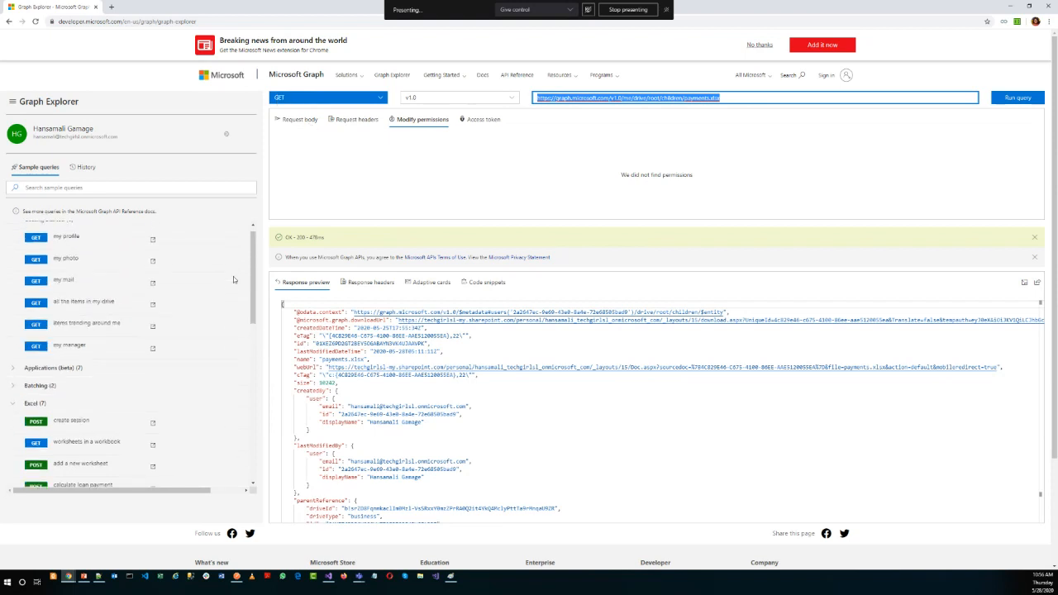
pyautogui.click(228, 135)
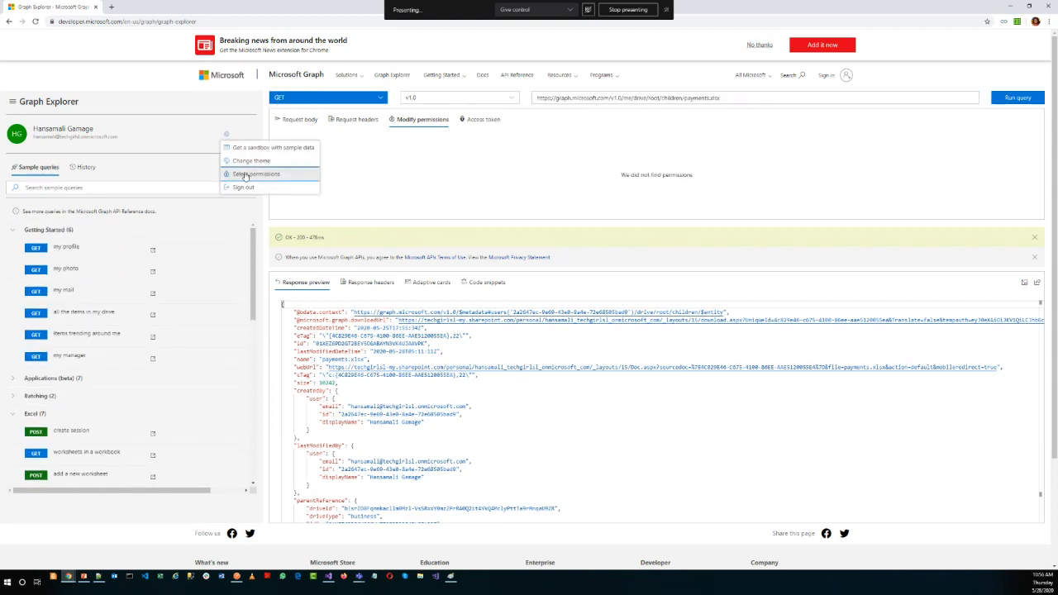
pyautogui.click(244, 174)
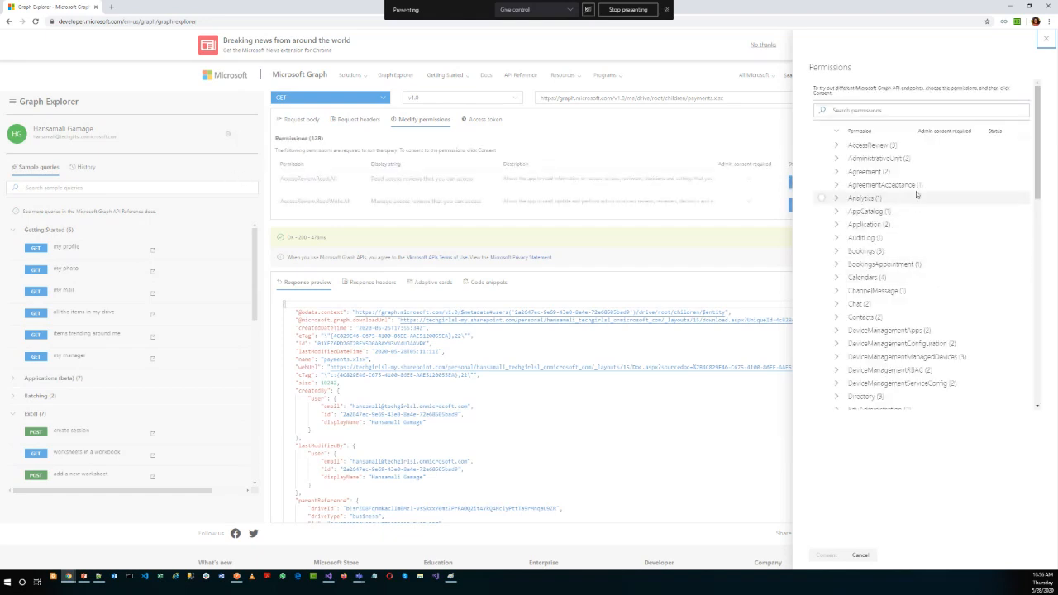
pyautogui.scroll(-2, 876, 339)
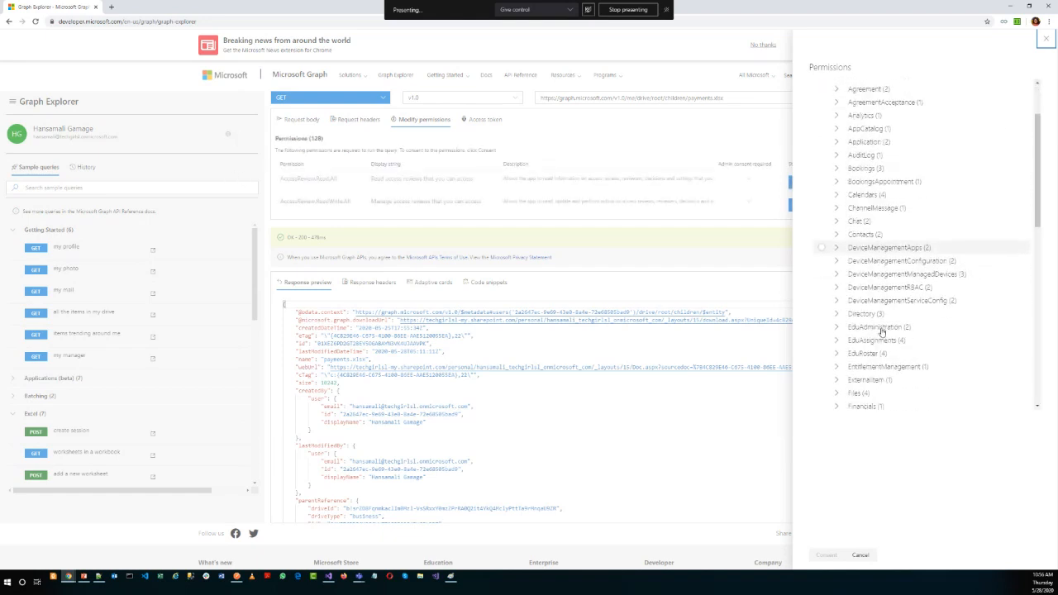
pyautogui.scroll(-1, 882, 330)
pyautogui.click(837, 351)
pyautogui.scroll(-3, 893, 356)
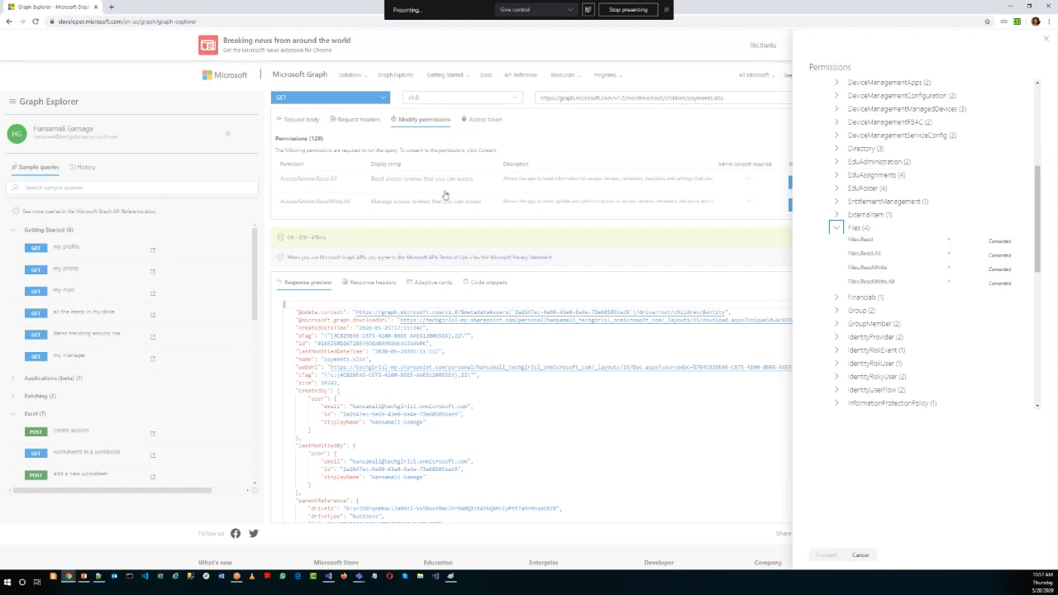
# Look through the permission groups and expand the Mail group to review its permissions, including Mail.Send.
pyautogui.scroll(3, 955, 196)
pyautogui.scroll(2, 955, 196)
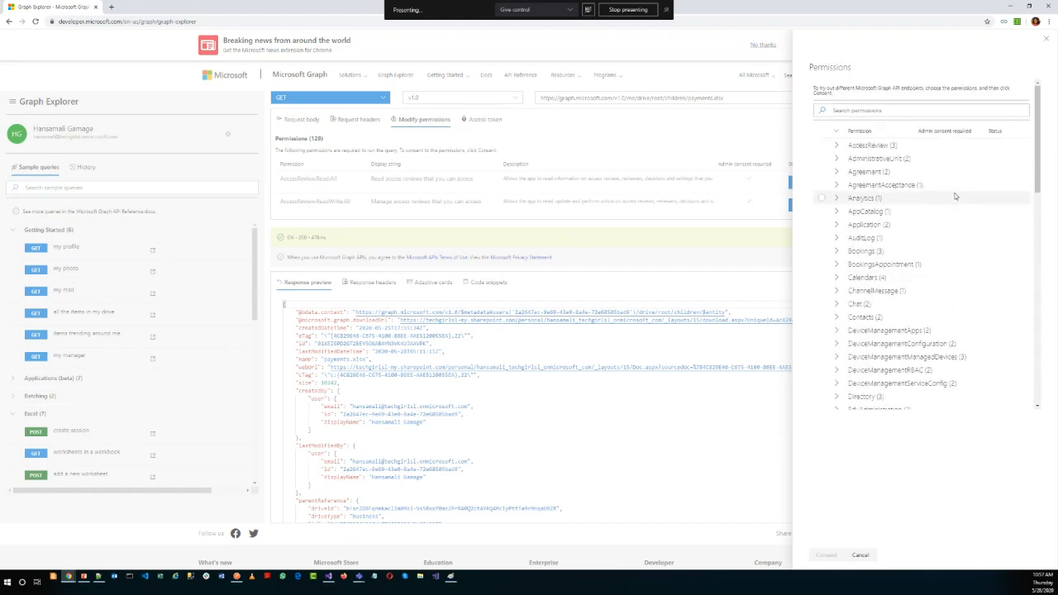
pyautogui.scroll(-10, 955, 196)
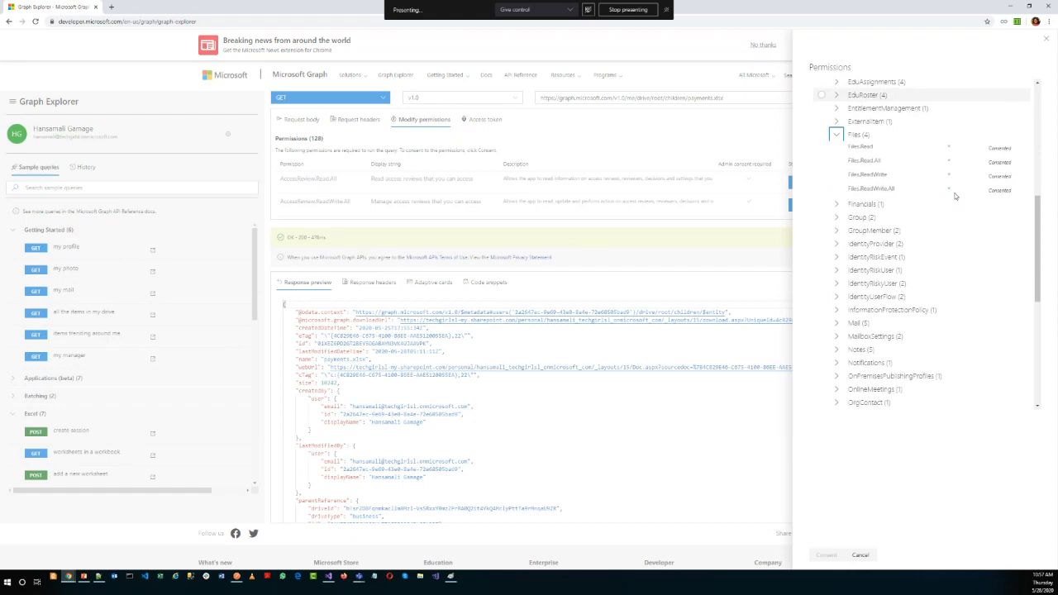
pyautogui.scroll(-1, 955, 196)
pyautogui.click(837, 210)
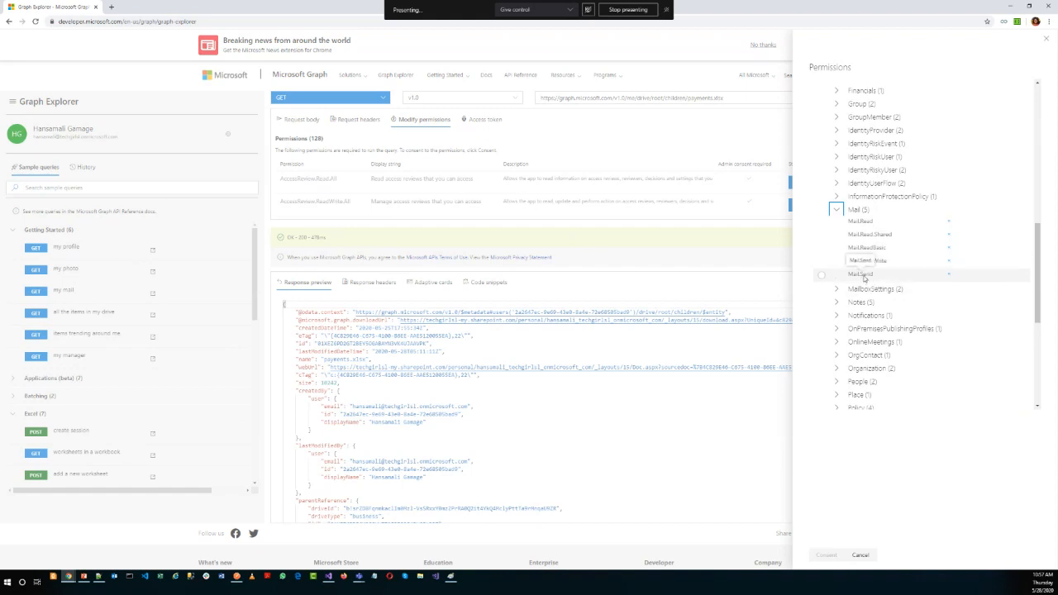
# Expand the Tasks group to review its permissions, look through the remaining groups and close the permission selection.
pyautogui.scroll(-2, 864, 277)
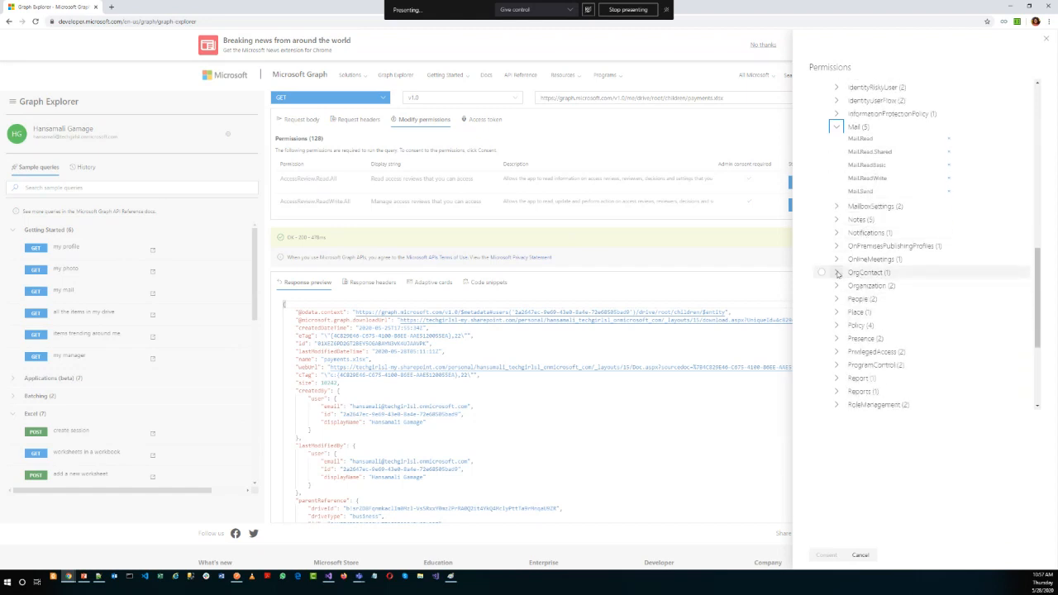
pyautogui.scroll(-2, 881, 299)
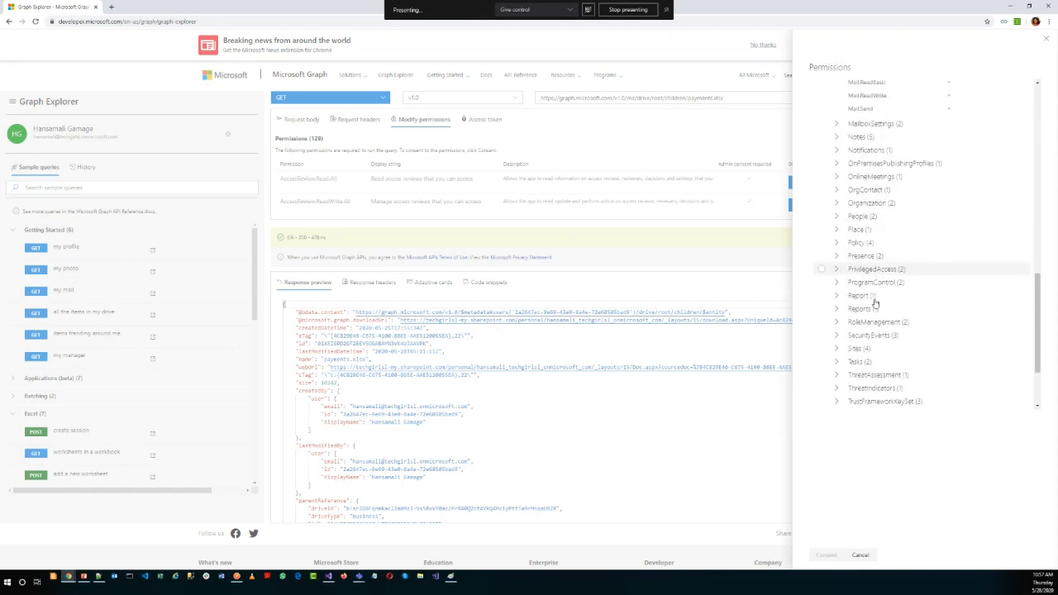
pyautogui.scroll(-1, 843, 318)
pyautogui.click(838, 321)
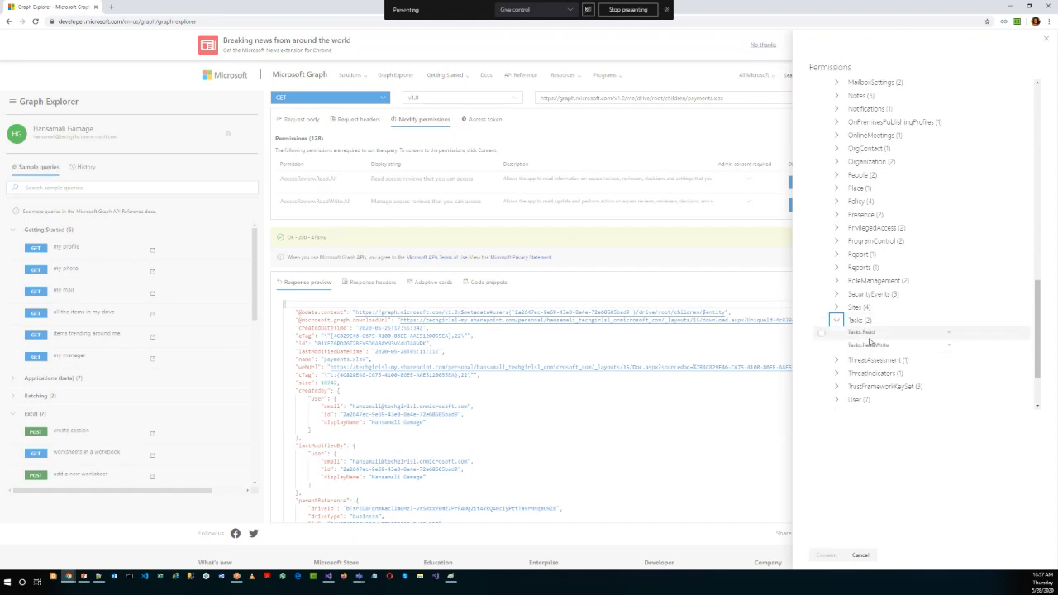
pyautogui.scroll(-2, 871, 343)
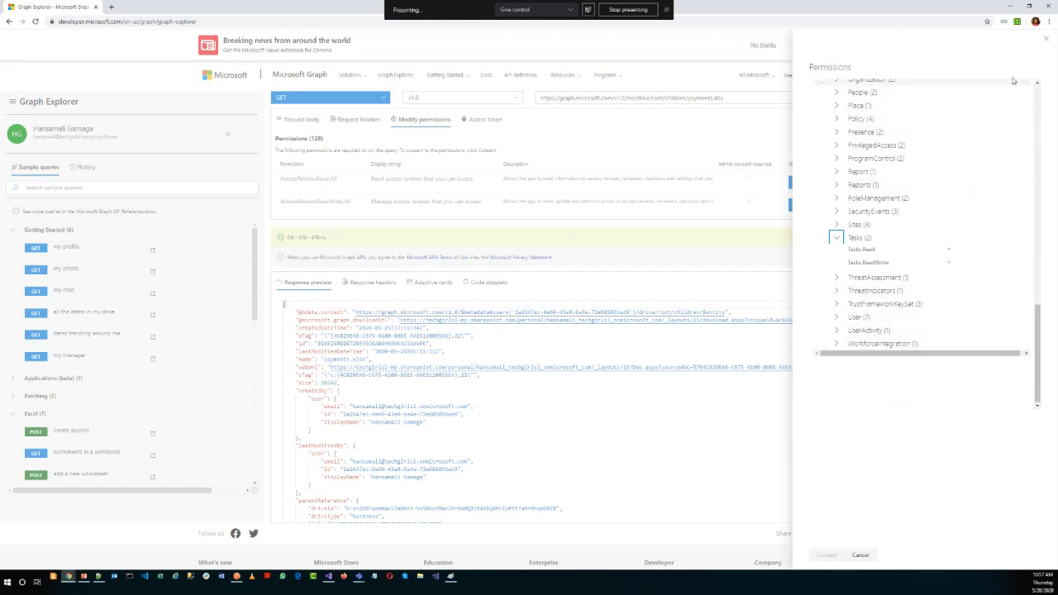
pyautogui.click(1046, 39)
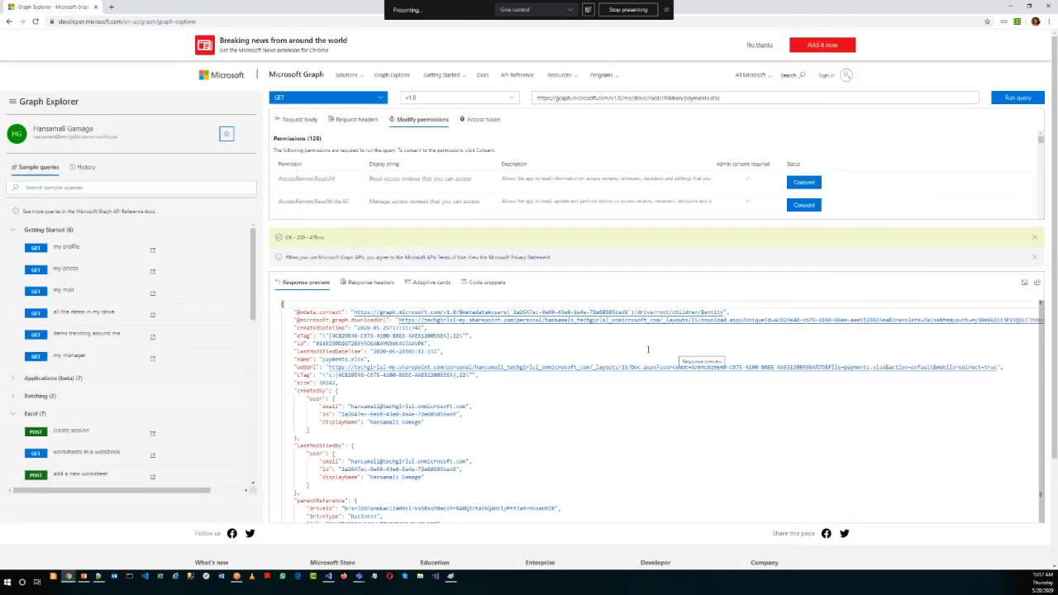
# Find the Files permissions in the list of permissions for the payments.xlsx query and review their consent status.
pyautogui.scroll(-5, 442, 187)
pyautogui.scroll(-10, 425, 166)
pyautogui.scroll(-10, 424, 166)
pyautogui.scroll(-10, 424, 168)
pyautogui.scroll(2, 424, 169)
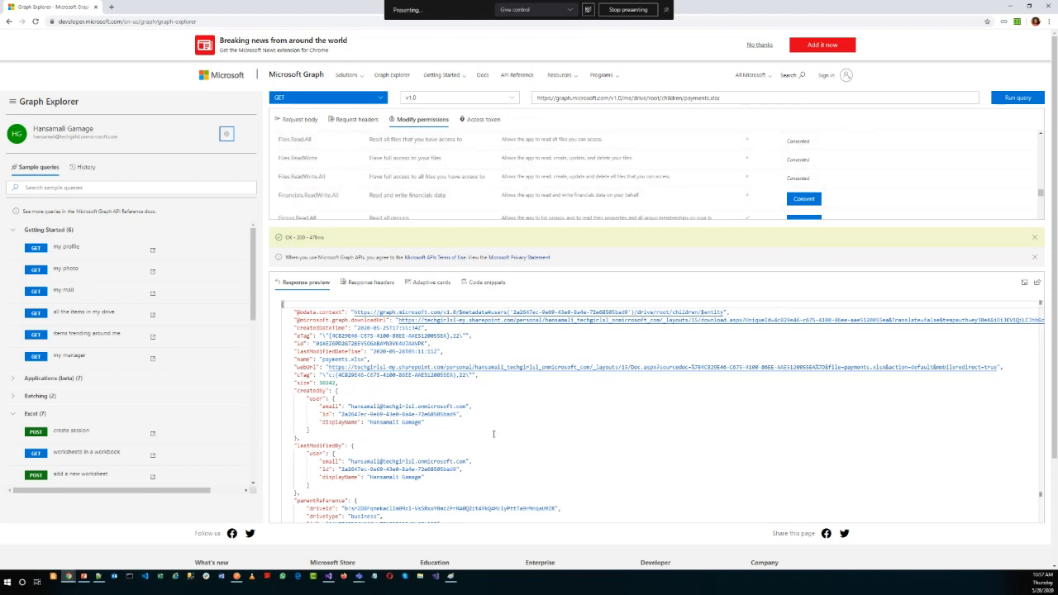
# Check the workbook table rows URL template in Notepad++, then return to the payments.xlsx query in Graph Explorer with the permission selection closed.
pyautogui.click(741, 96)
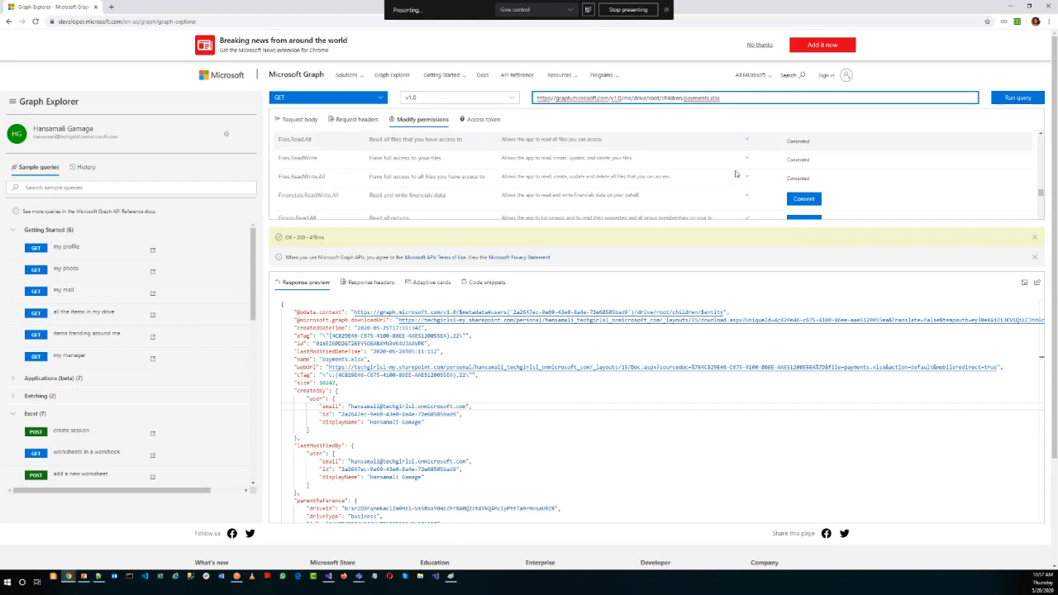
pyautogui.click(97, 576)
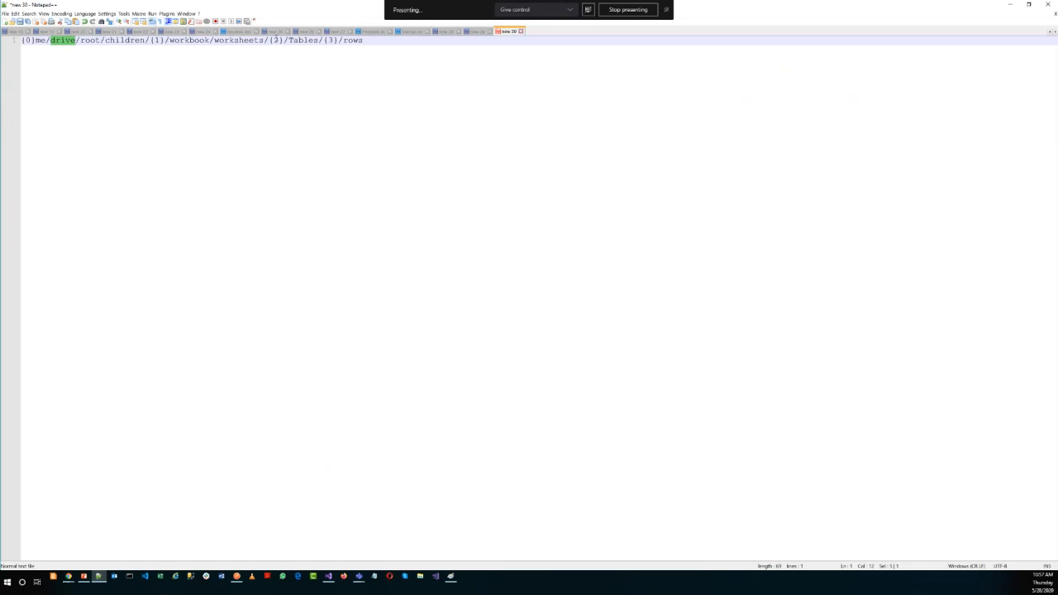
pyautogui.click(1011, 4)
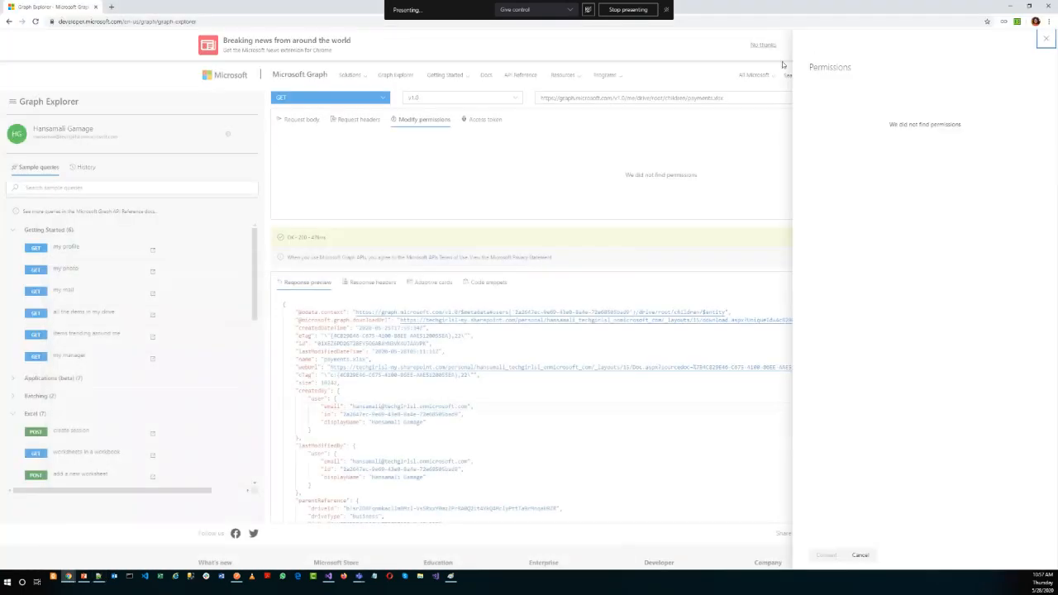
pyautogui.click(1048, 40)
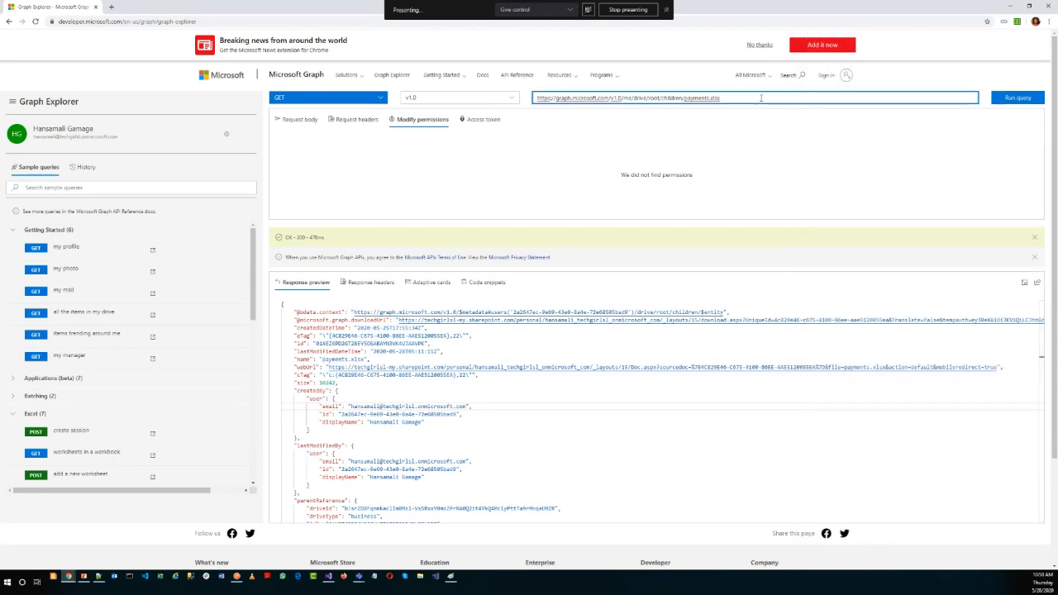
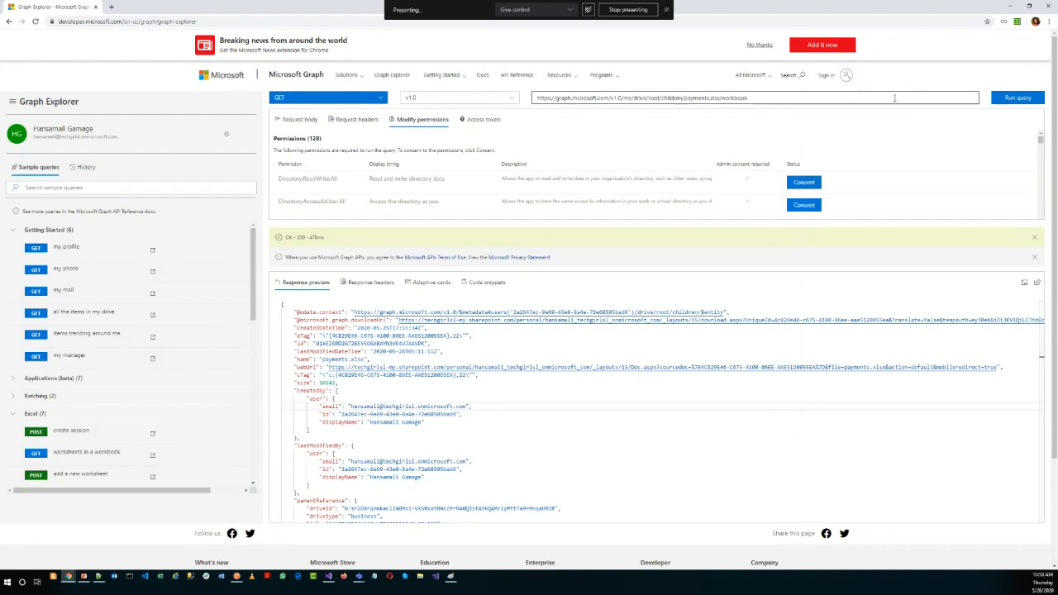
# Run the payments.xlsx workbook query and close the permission selection.
pyautogui.click(1005, 100)
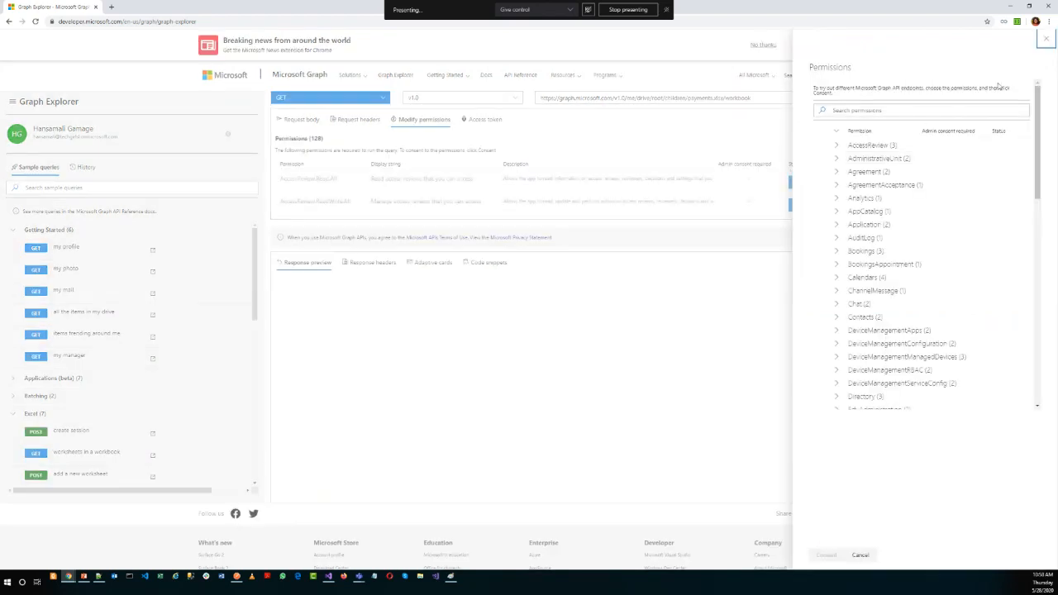
pyautogui.click(603, 279)
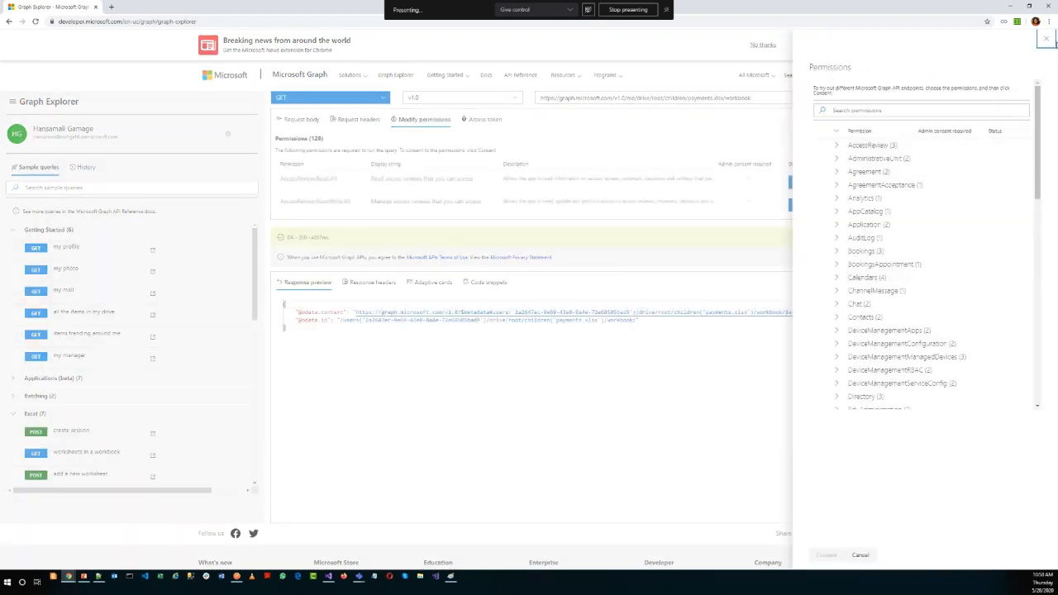
pyautogui.click(1049, 41)
# Extend the workbook query URL with worksheets, run it and close the permission selection.
pyautogui.click(759, 99)
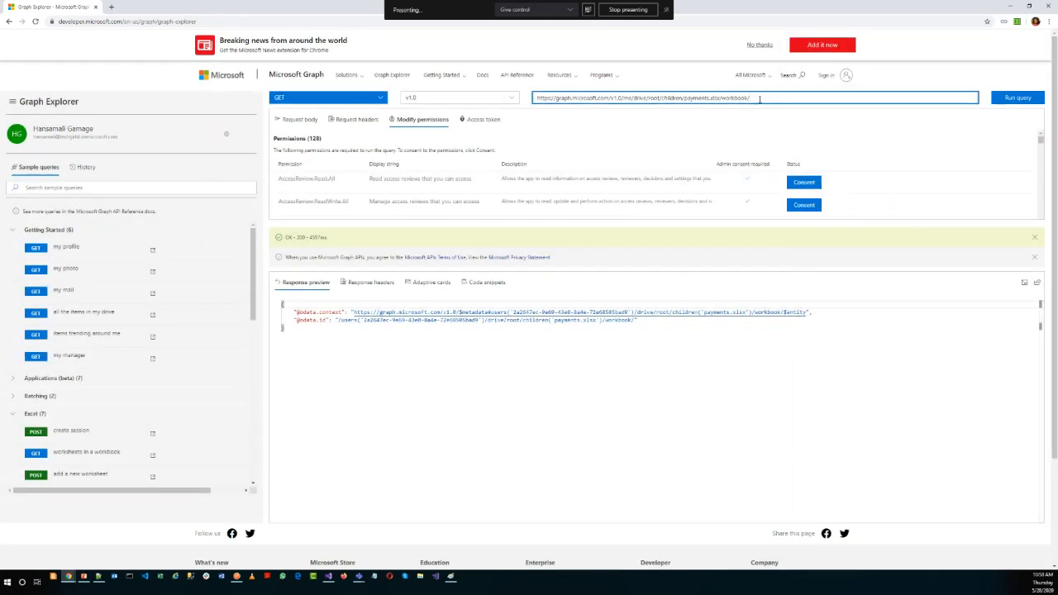
pyautogui.write('worksheets')
pyautogui.press('Return')
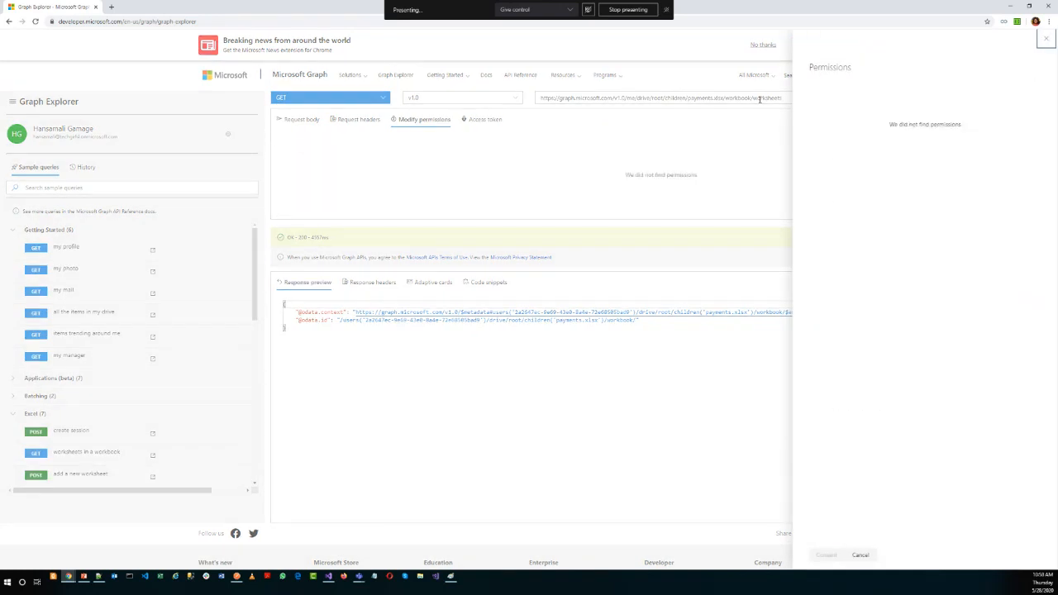
pyautogui.click(1046, 40)
pyautogui.click(1016, 99)
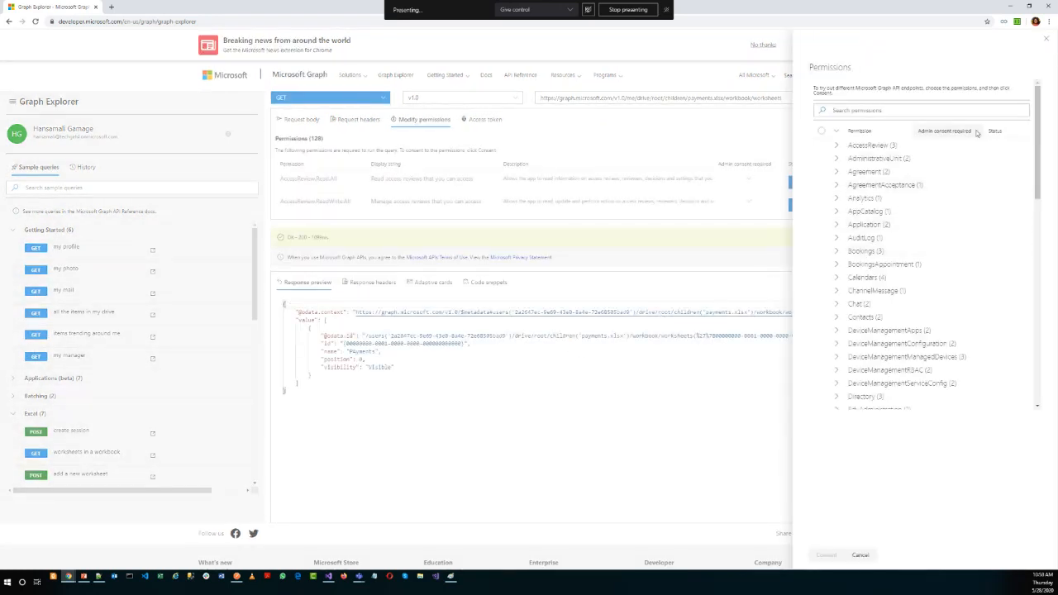
pyautogui.click(1046, 40)
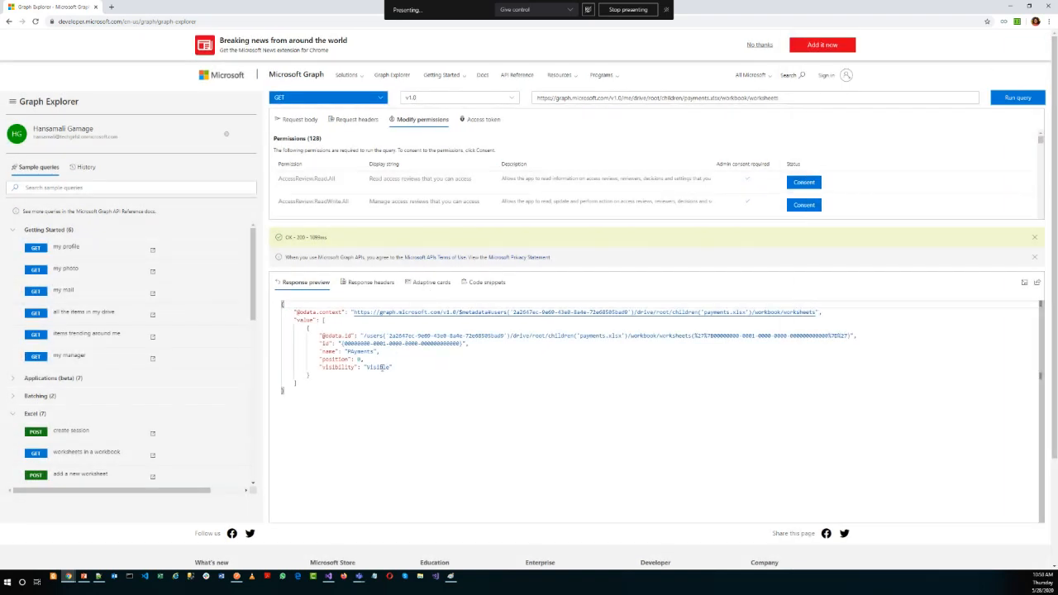
# Examine the worksheet's name and visibility in the response, then check the table rows URL template in Notepad++ and return to Graph Explorer.
pyautogui.doubleClick(361, 351)
pyautogui.hotkey('ctrl', 'c')
pyautogui.doubleClick(376, 367)
pyautogui.click(820, 99)
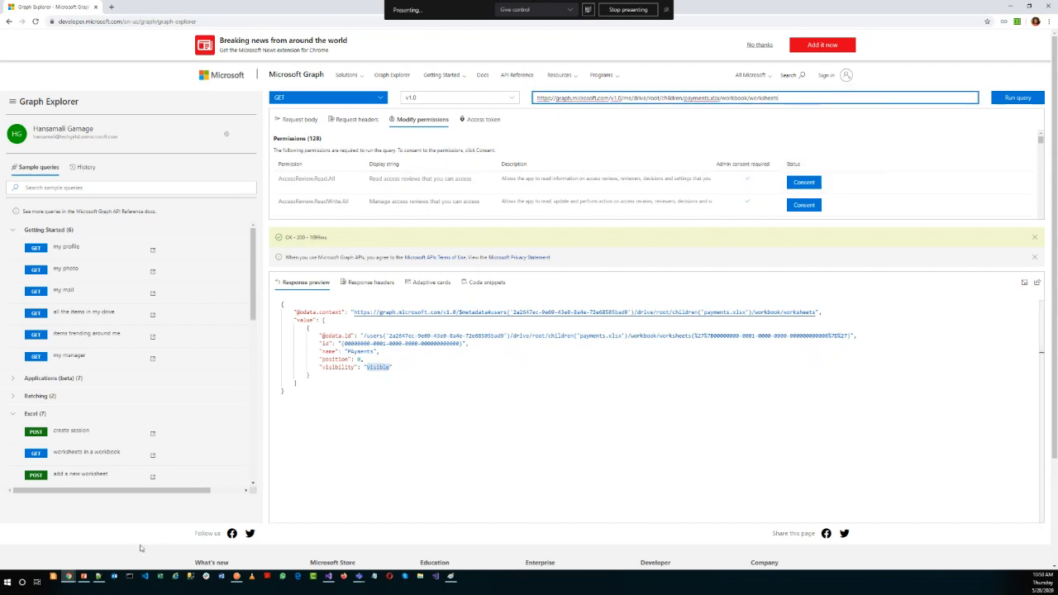
pyautogui.click(97, 579)
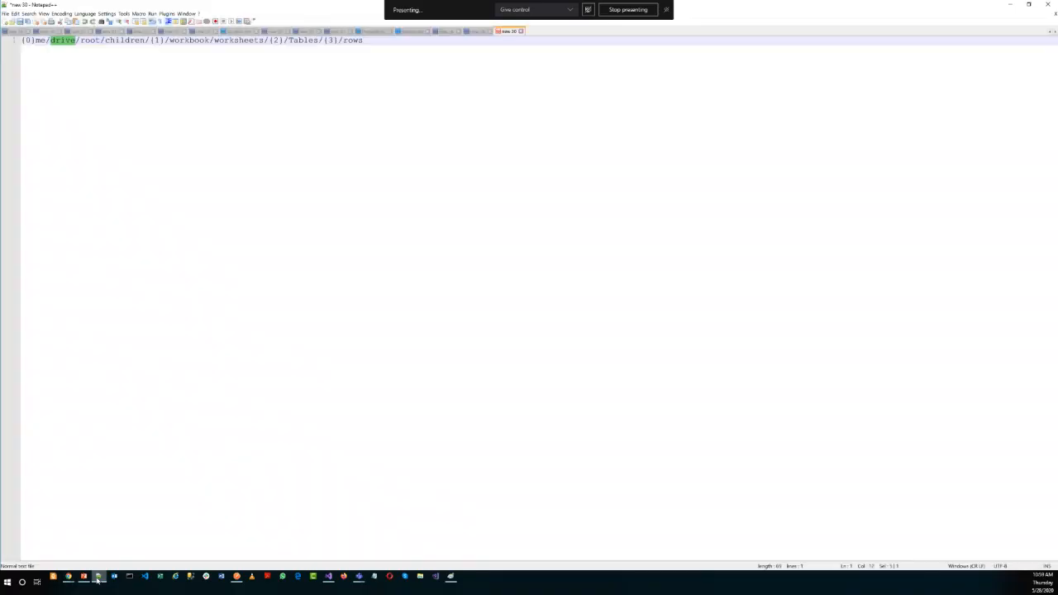
pyautogui.click(285, 489)
pyautogui.click(1011, 4)
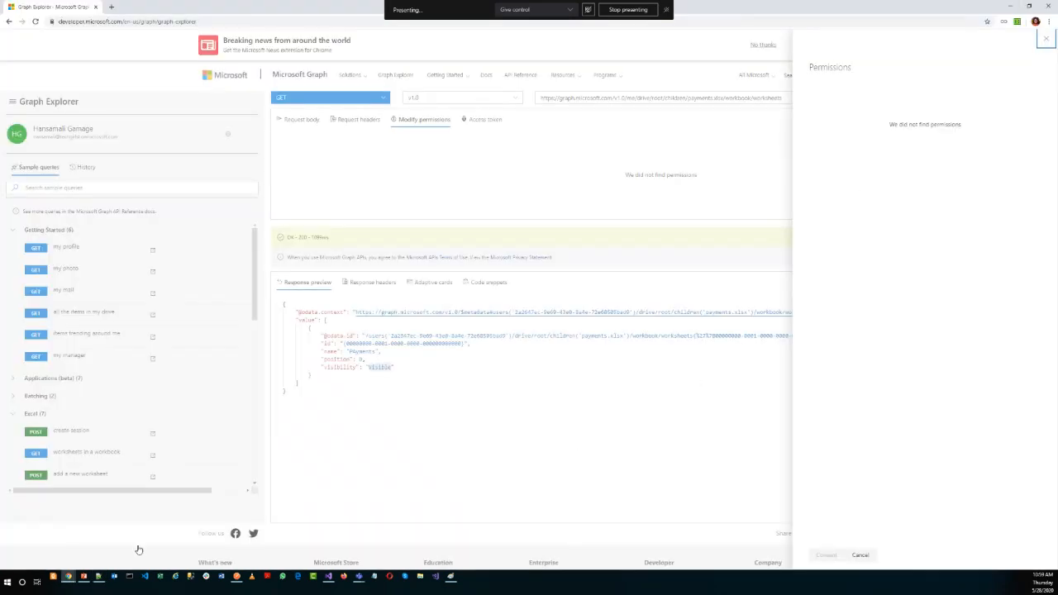
# Switch to the payments.xlsx workbook in Excel, copy its worksheet name without renaming the sheet, and return to Graph Explorer.
pyautogui.moveTo(72, 573)
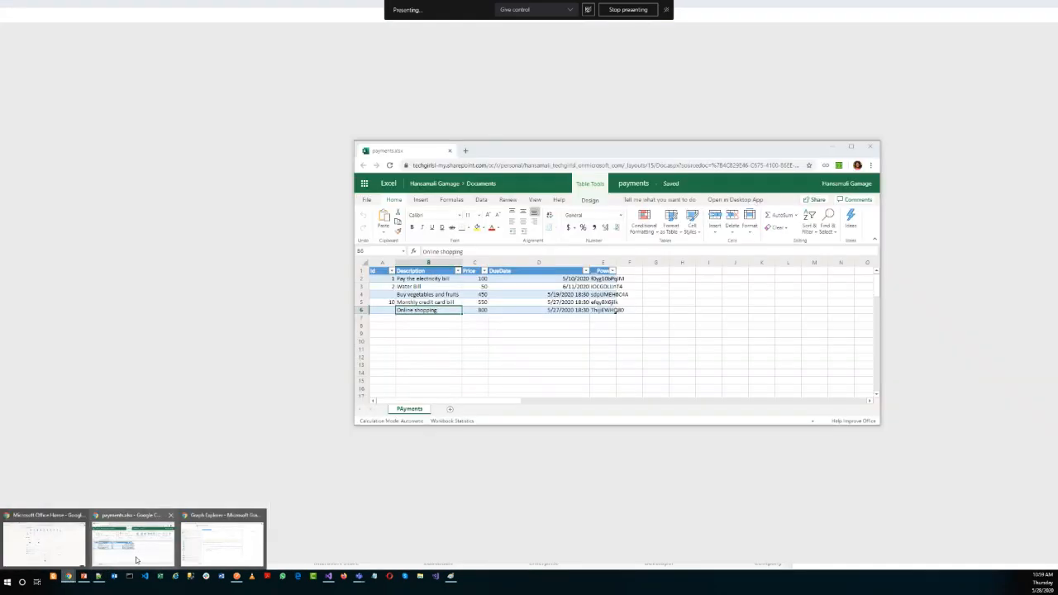
pyautogui.click(132, 537)
pyautogui.doubleClick(410, 410)
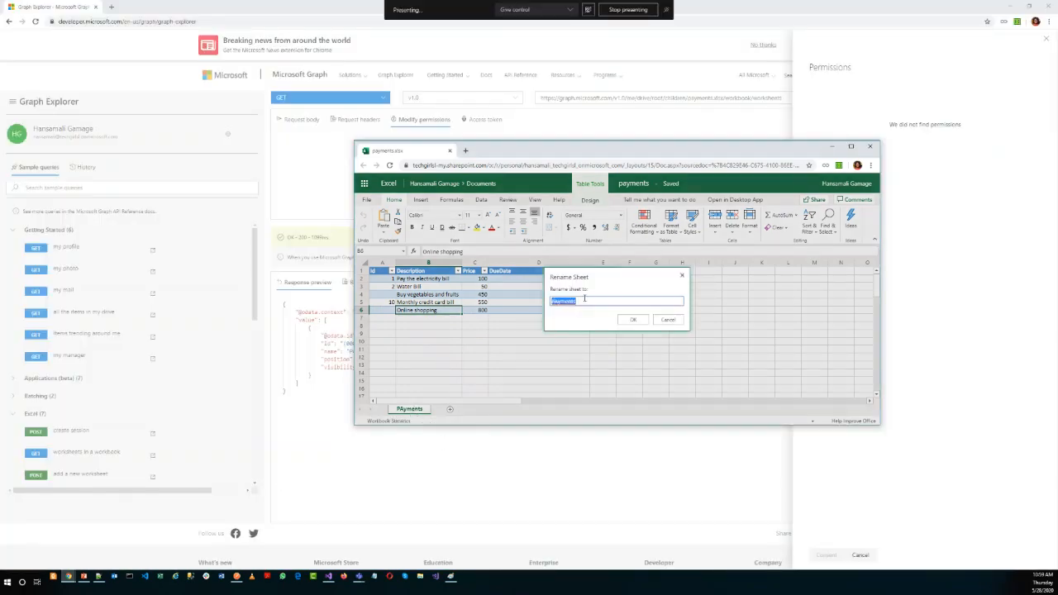
pyautogui.click(682, 276)
pyautogui.click(832, 146)
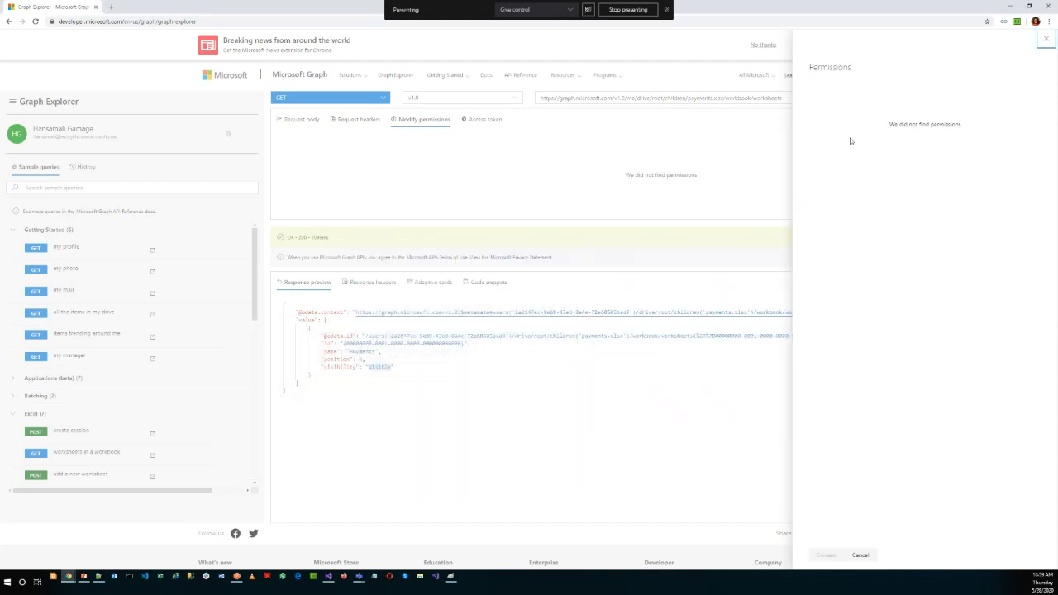
# Append the copied worksheet name as /PAyments to the query URL and run the query with the permission selection closed.
pyautogui.click(1047, 40)
pyautogui.click(780, 98)
pyautogui.write('/')
pyautogui.hotkey('ctrl', 'v')
pyautogui.press('Return')
pyautogui.click(1047, 39)
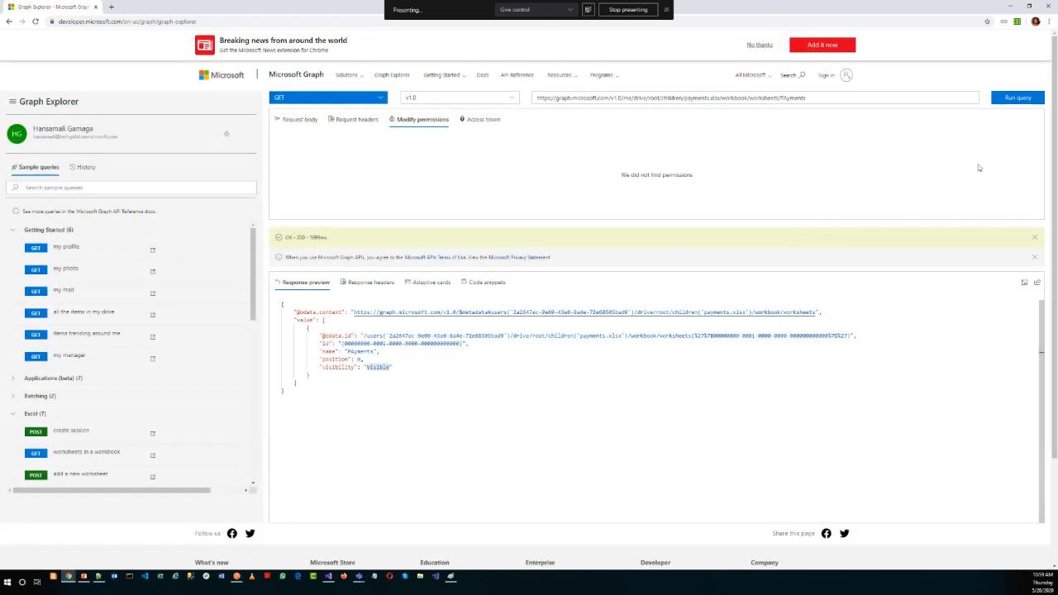
pyautogui.click(1027, 102)
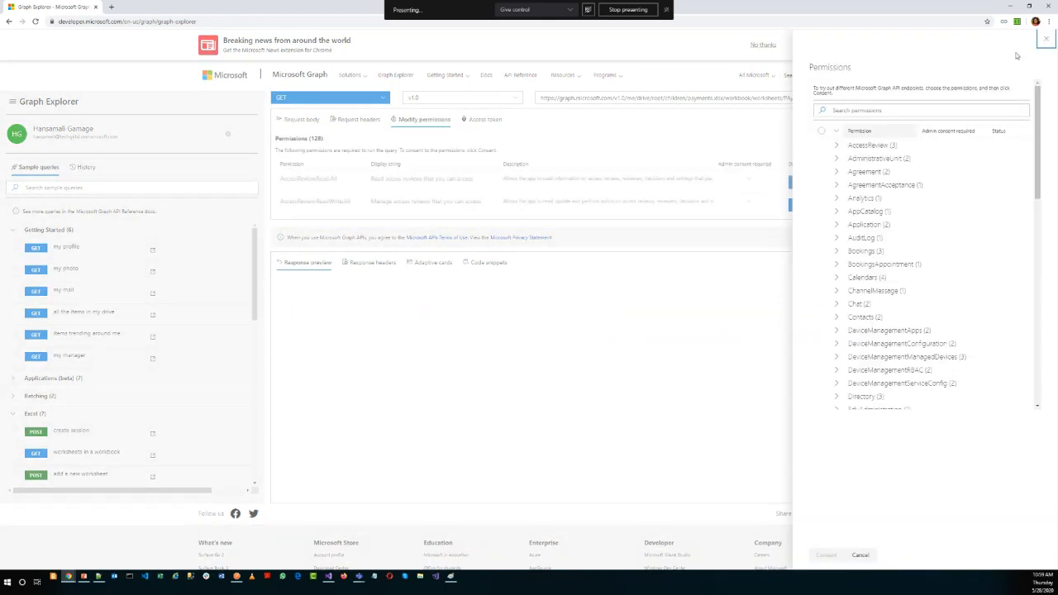
pyautogui.click(1027, 66)
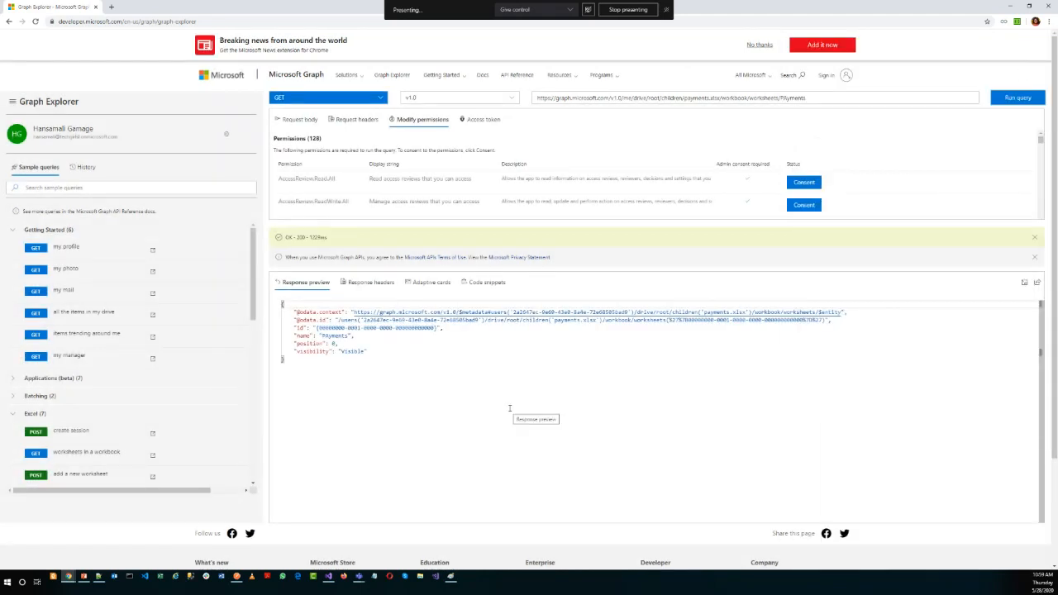
# Append /tables to the PAyments worksheet query and run it, closing the permission selection.
pyautogui.click(815, 99)
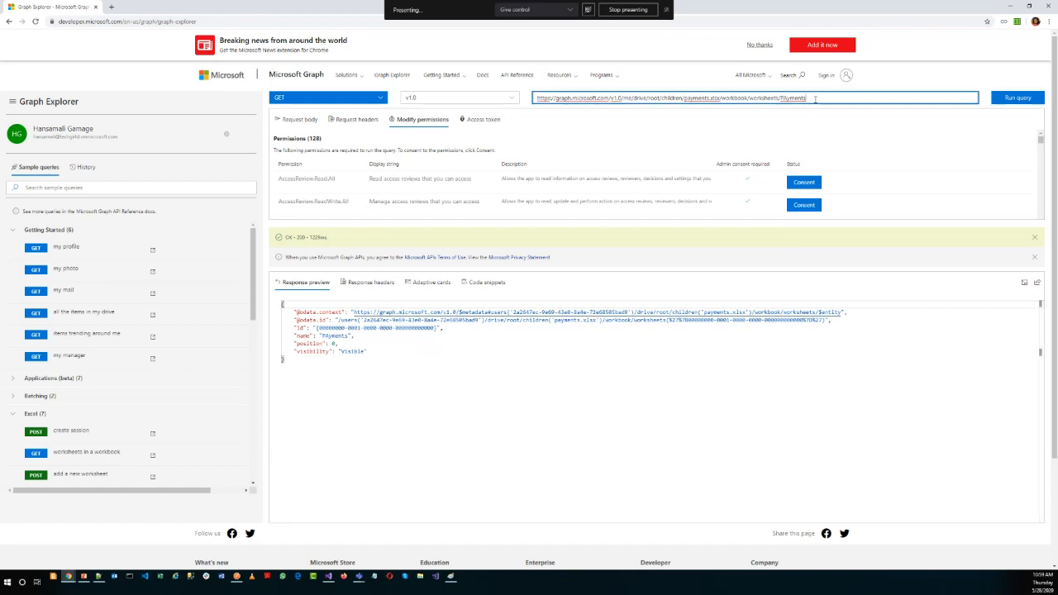
pyautogui.write('/tables')
pyautogui.click(1005, 103)
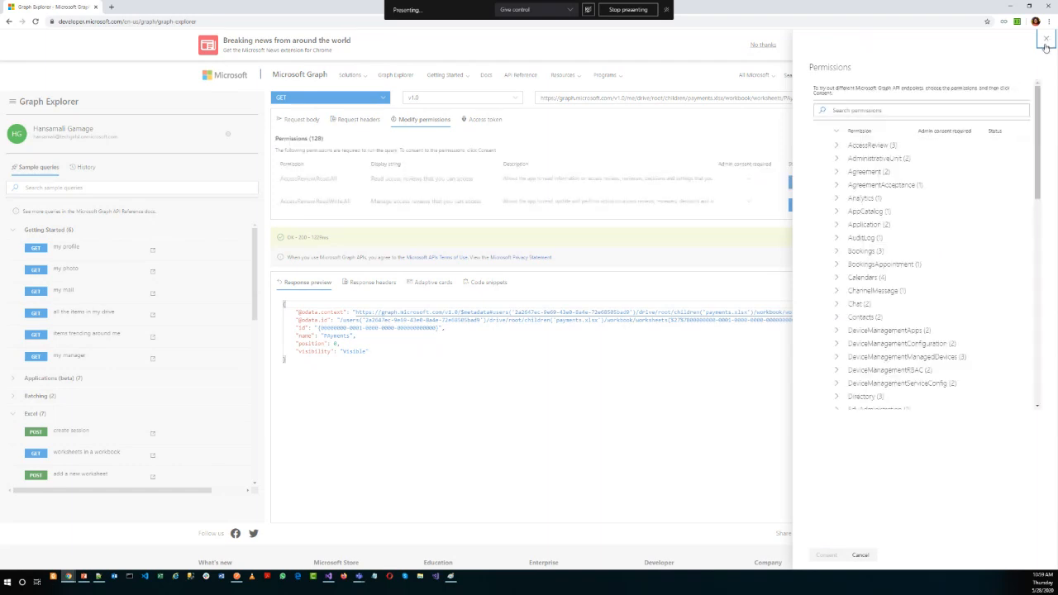
pyautogui.click(1046, 42)
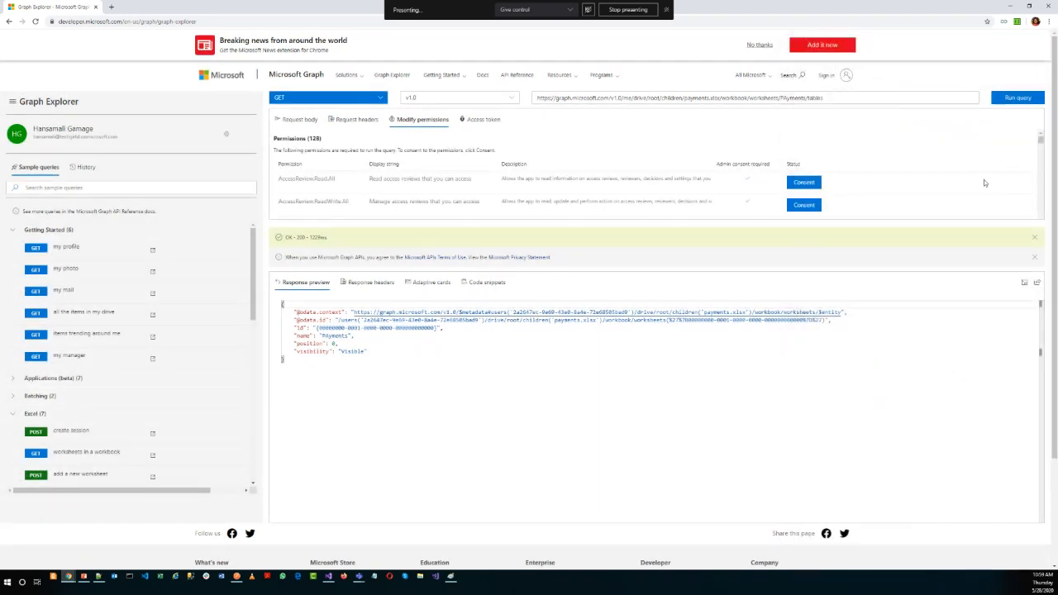
pyautogui.click(1010, 99)
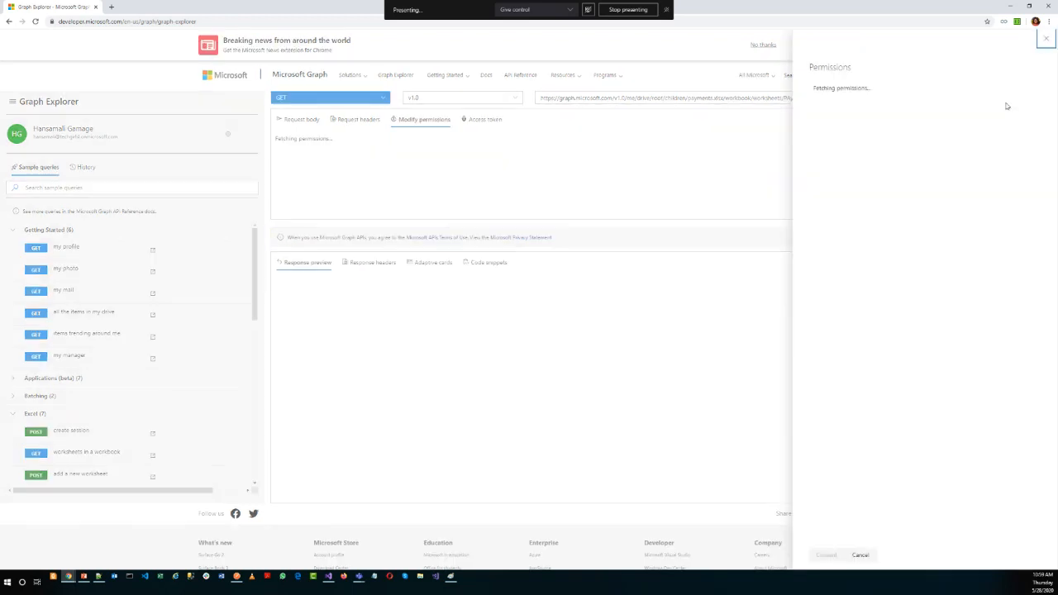
pyautogui.click(1046, 42)
# Copy the table name Payments from the response, append it as /Payments to the query URL and run the query.
pyautogui.doubleClick(361, 351)
pyautogui.hotkey('ctrl', 'c')
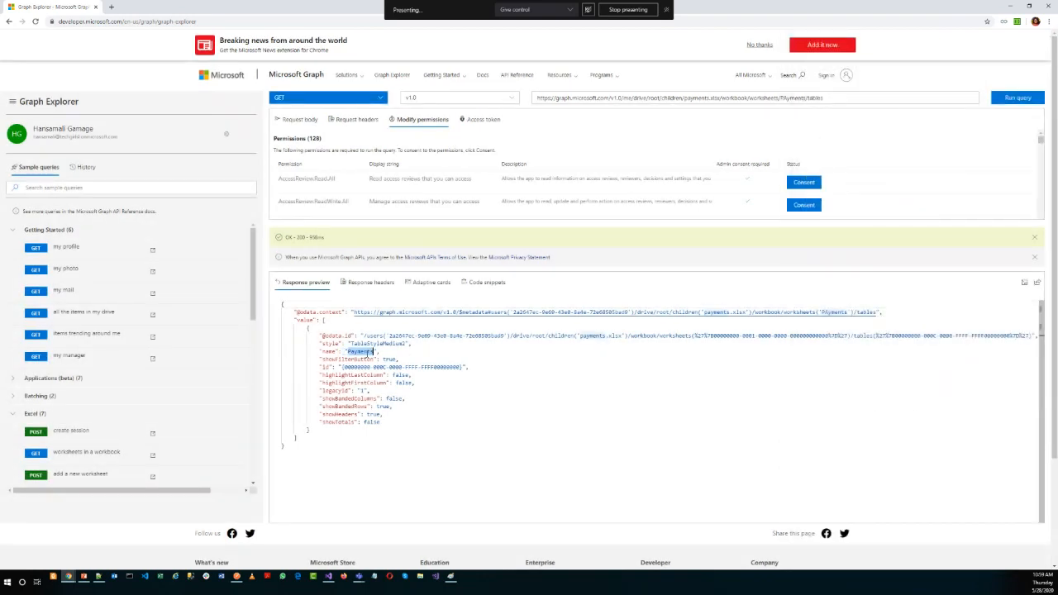
pyautogui.click(842, 96)
pyautogui.write('/')
pyautogui.hotkey('ctrl', 'v')
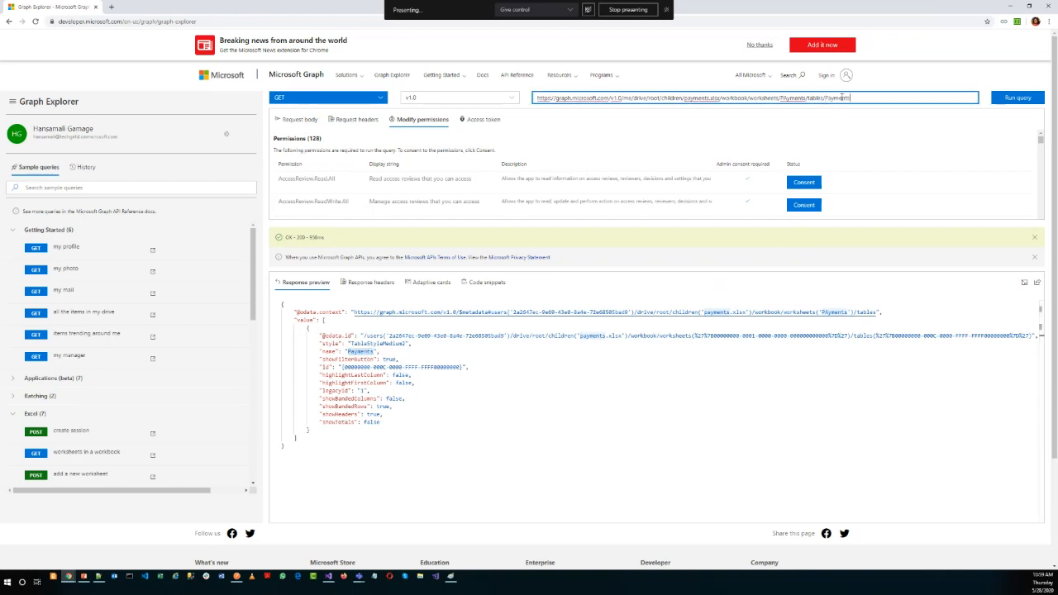
pyautogui.click(1008, 97)
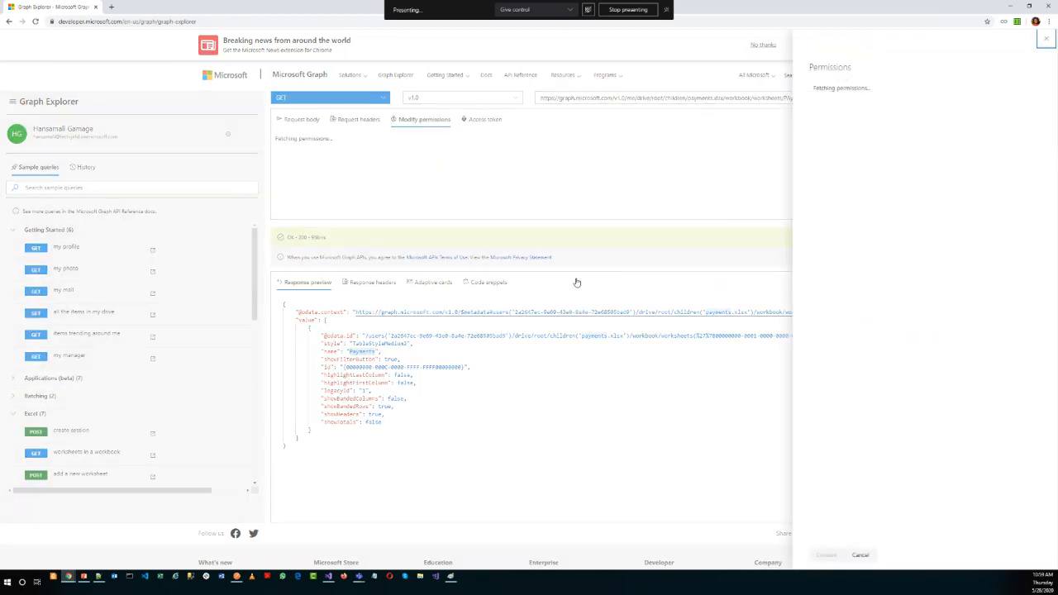
pyautogui.click(1046, 42)
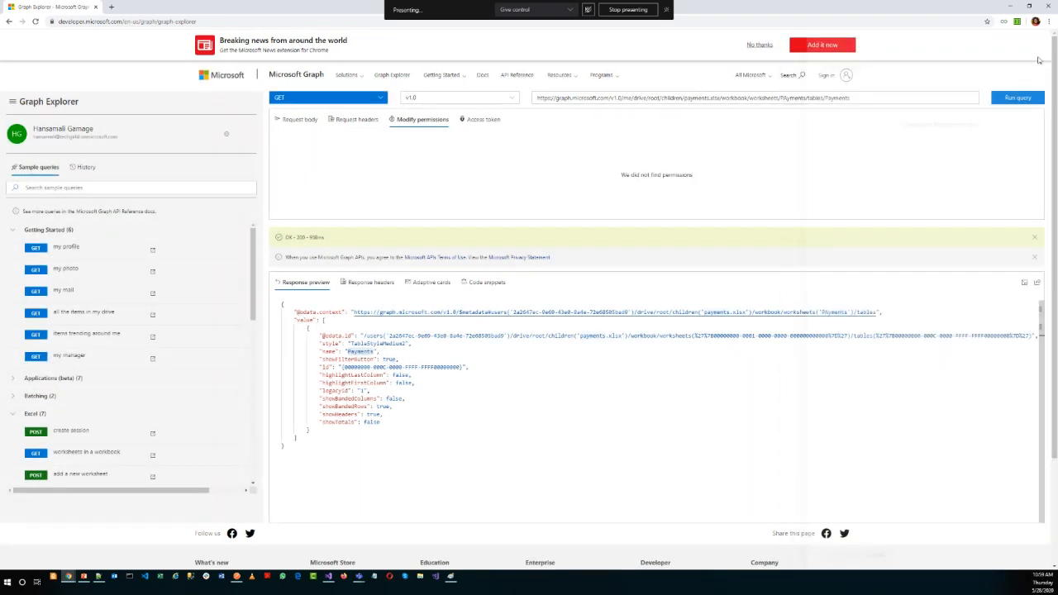
pyautogui.click(1013, 99)
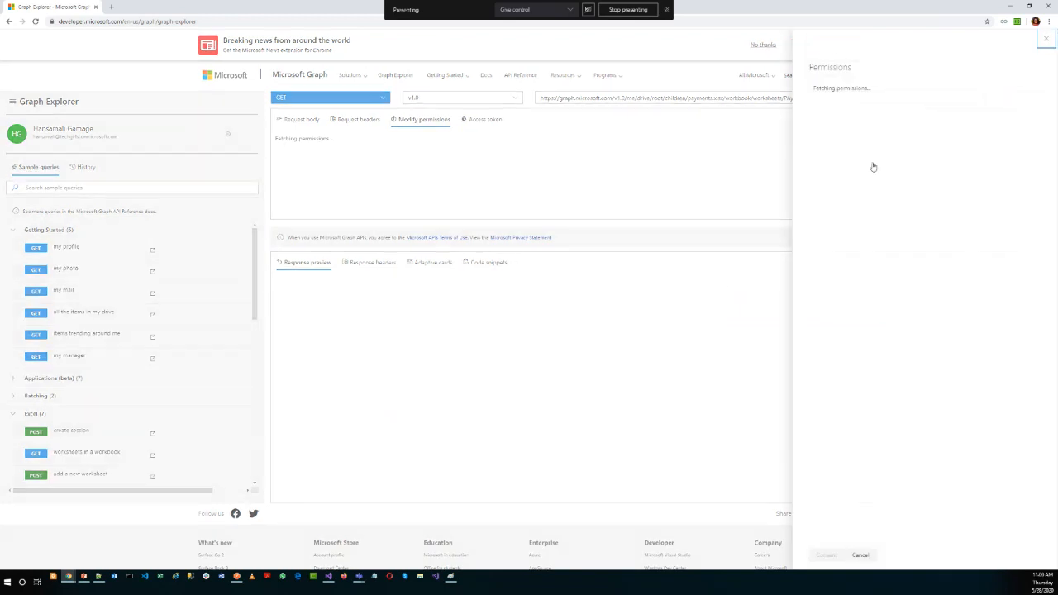
pyautogui.click(613, 318)
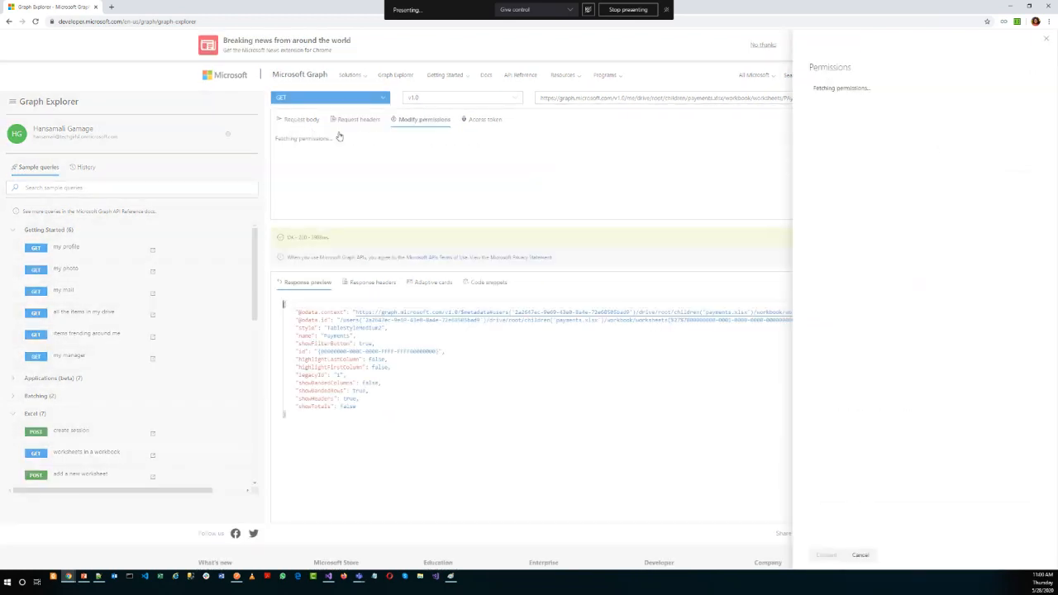
pyautogui.click(733, 212)
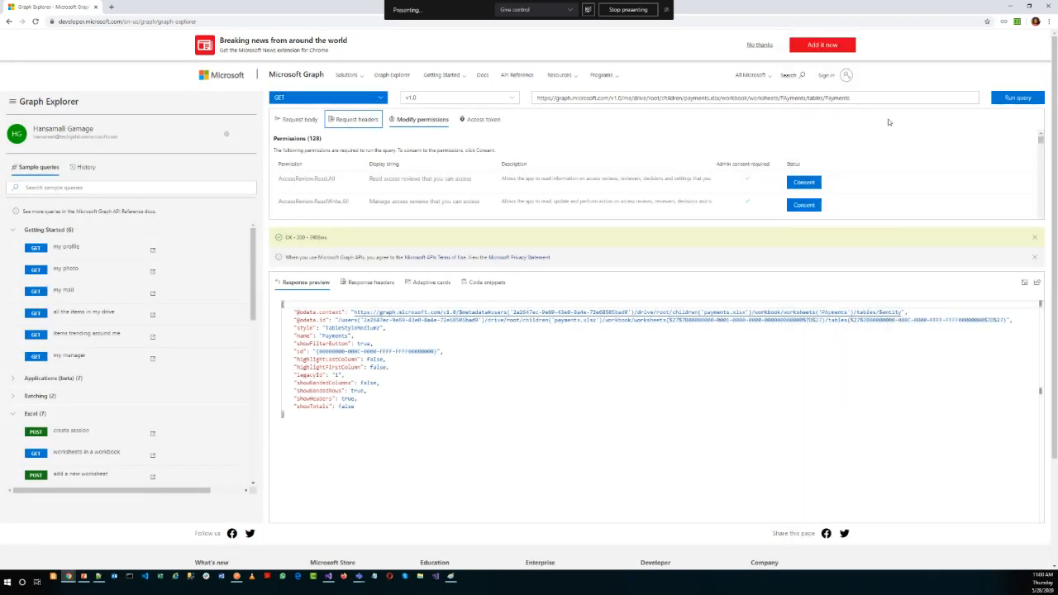
pyautogui.click(1016, 99)
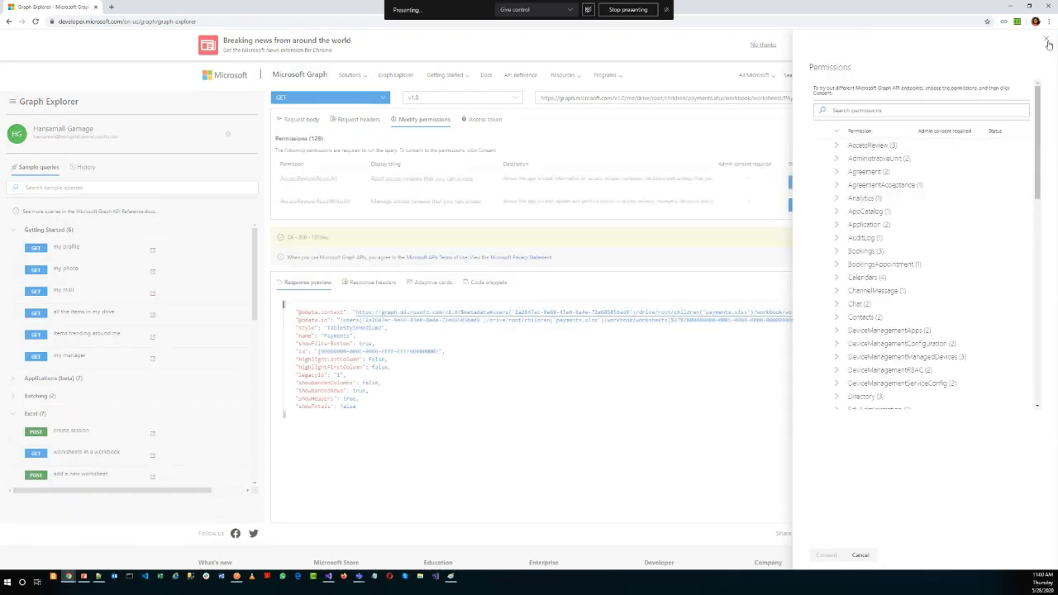
pyautogui.click(430, 361)
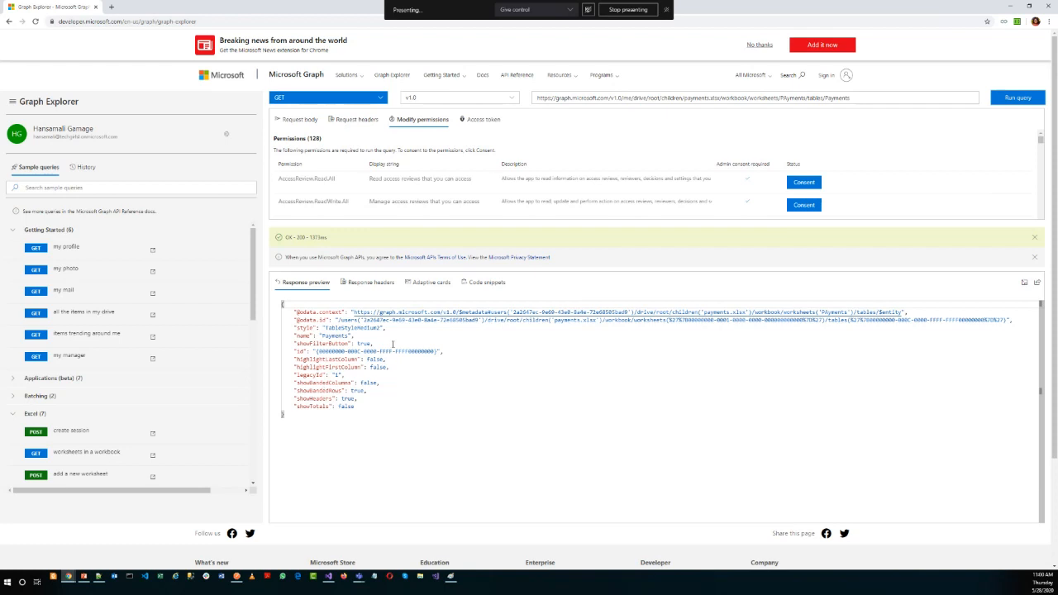
# Copy the rows segment from the URL template in Notepad++ and append it as /rows to the Payments table query in Graph Explorer.
pyautogui.click(98, 576)
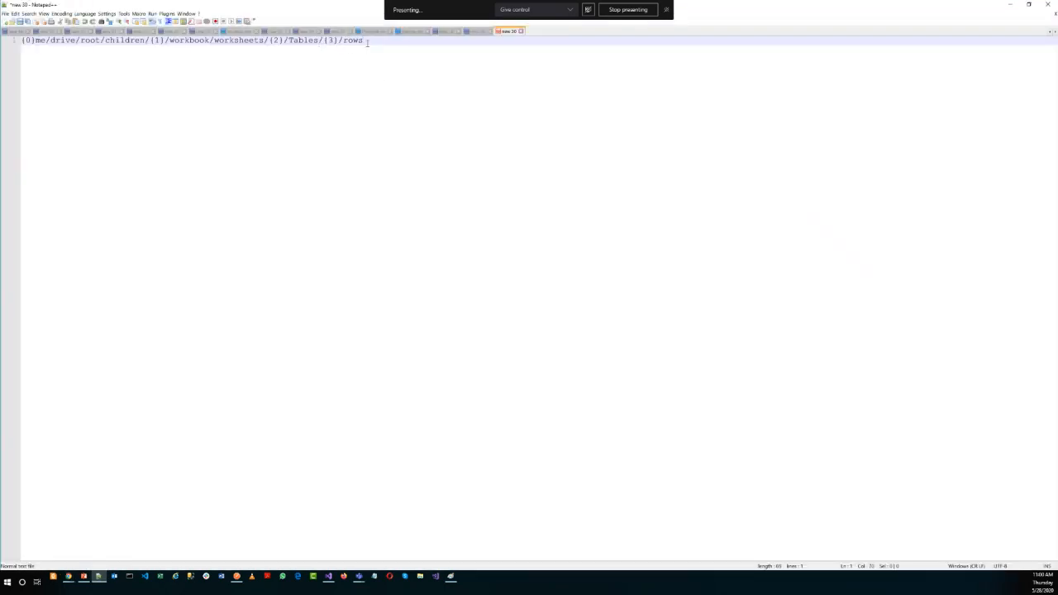
pyautogui.moveTo(323, 41); pyautogui.dragTo(339, 41)
pyautogui.click(339, 42)
pyautogui.doubleClick(353, 41)
pyautogui.hotkey('ctrl', 'c')
pyautogui.click(1010, 5)
pyautogui.click(861, 98)
pyautogui.hotkey('ctrl', 'v')
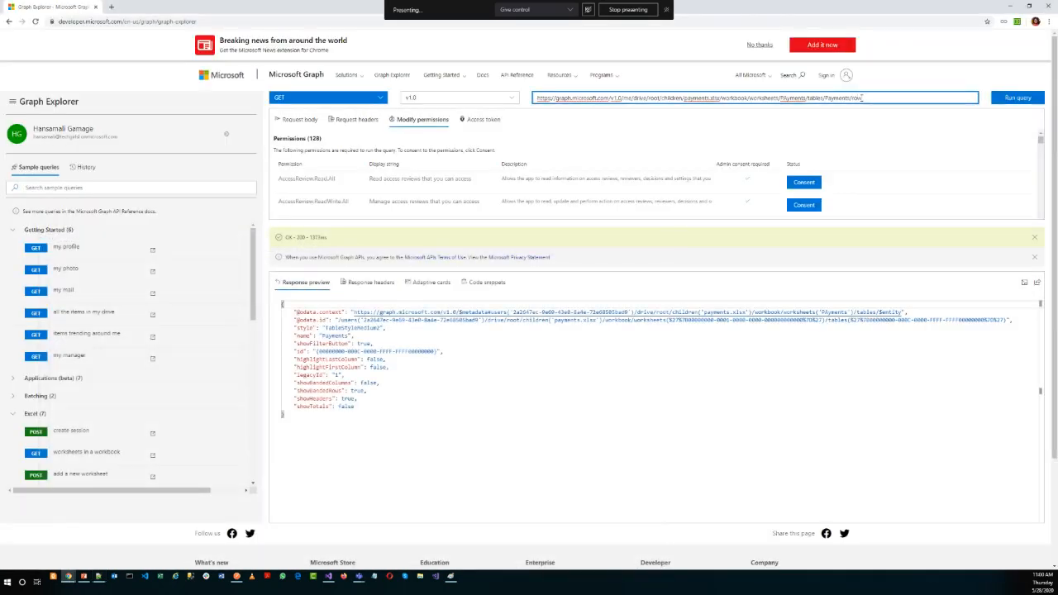
# Run the table rows query, close the permission selection and review the payment rows in the response.
pyautogui.click(1033, 100)
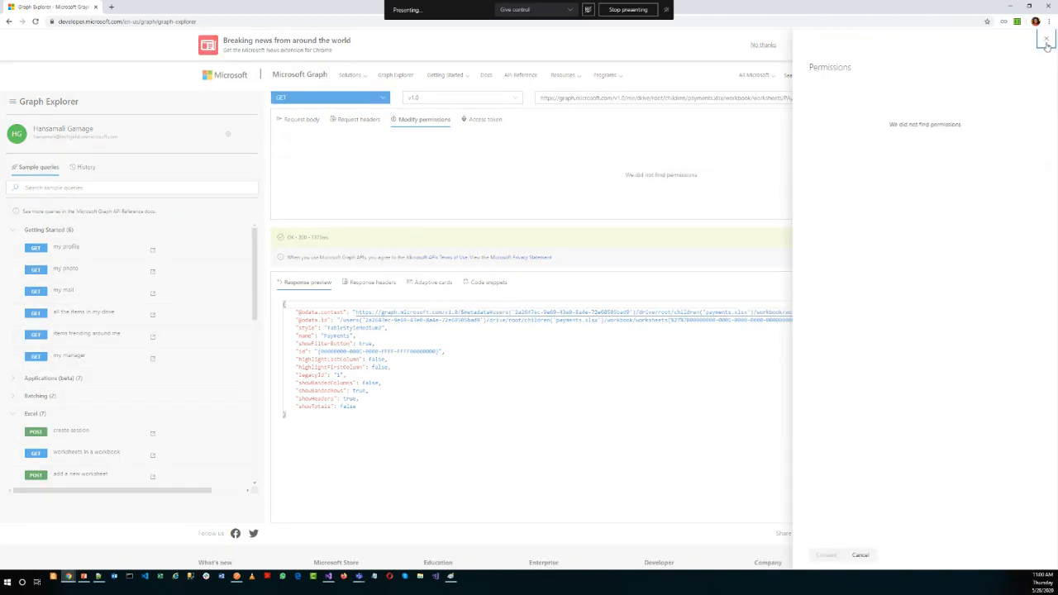
pyautogui.click(1044, 42)
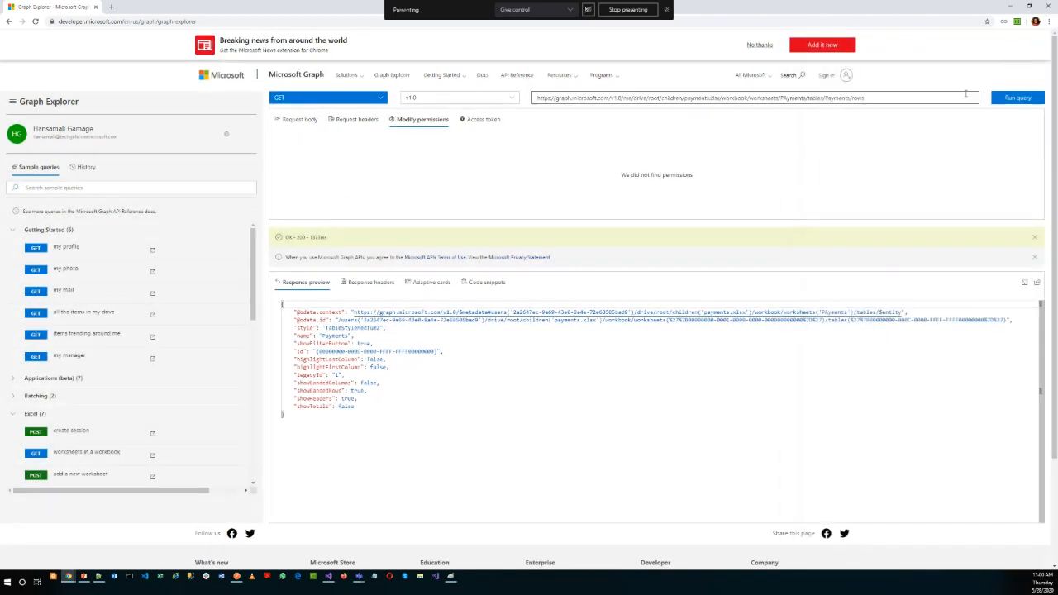
pyautogui.click(1014, 98)
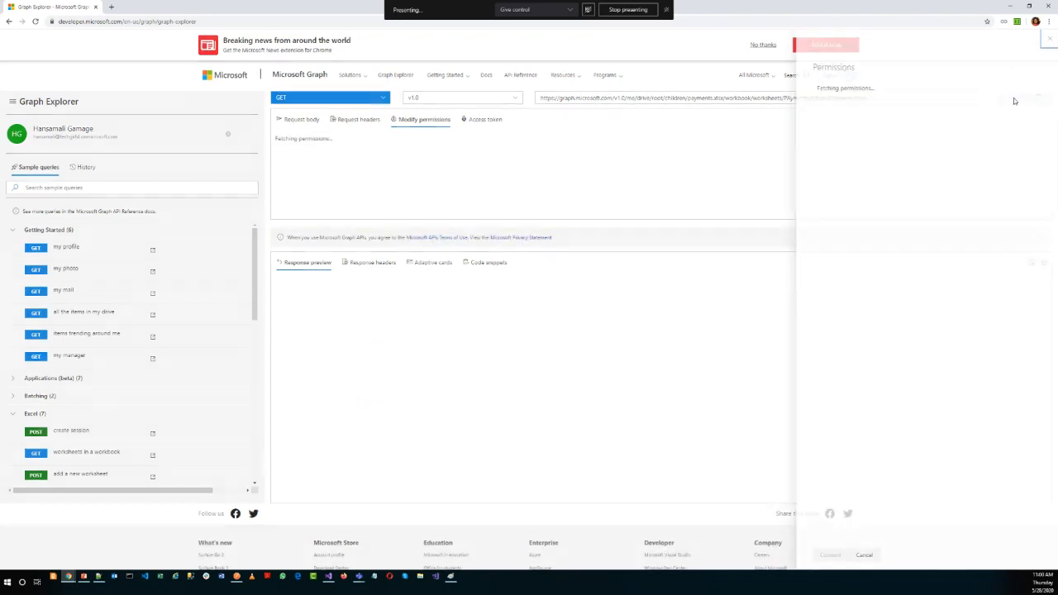
pyautogui.click(1046, 39)
pyautogui.scroll(-9, 393, 397)
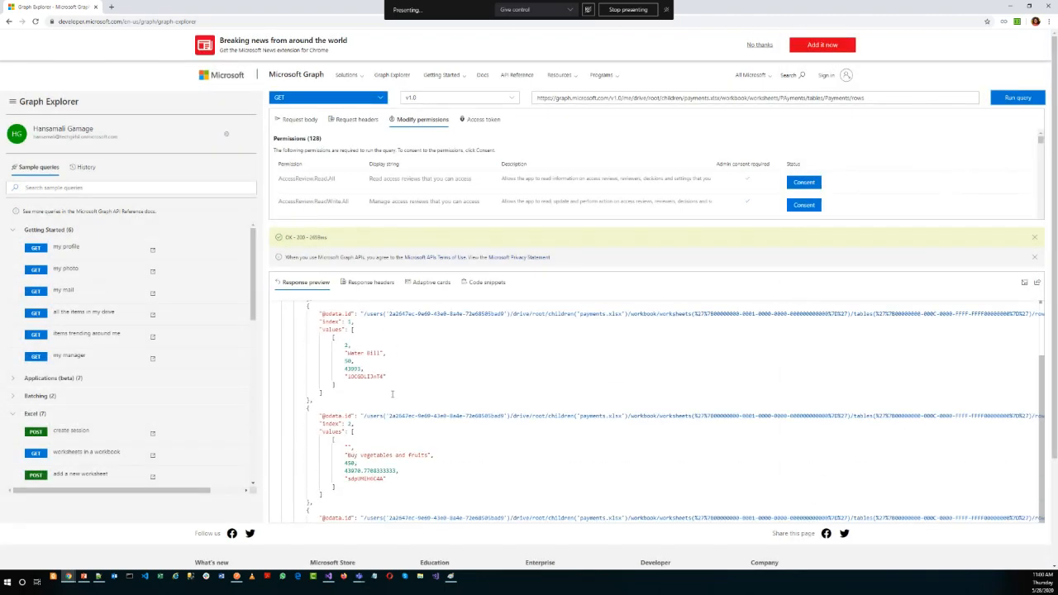
pyautogui.scroll(9, 393, 399)
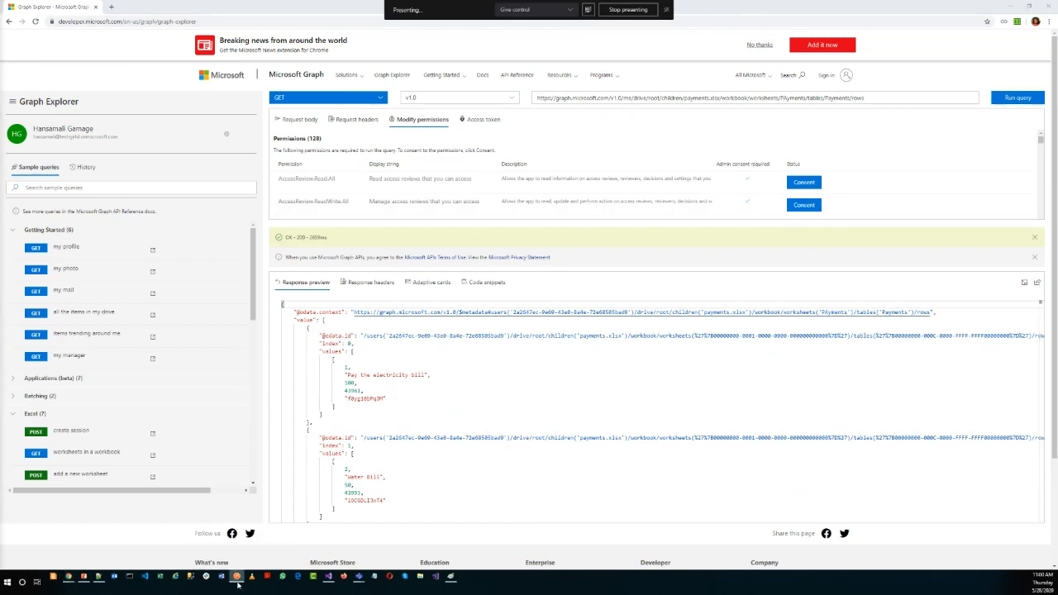
# Switch to Postman, maximize its window, send the Payments table rows GET request and examine the response message.
pyautogui.moveTo(0, 157); pyautogui.dragTo(560, 163)
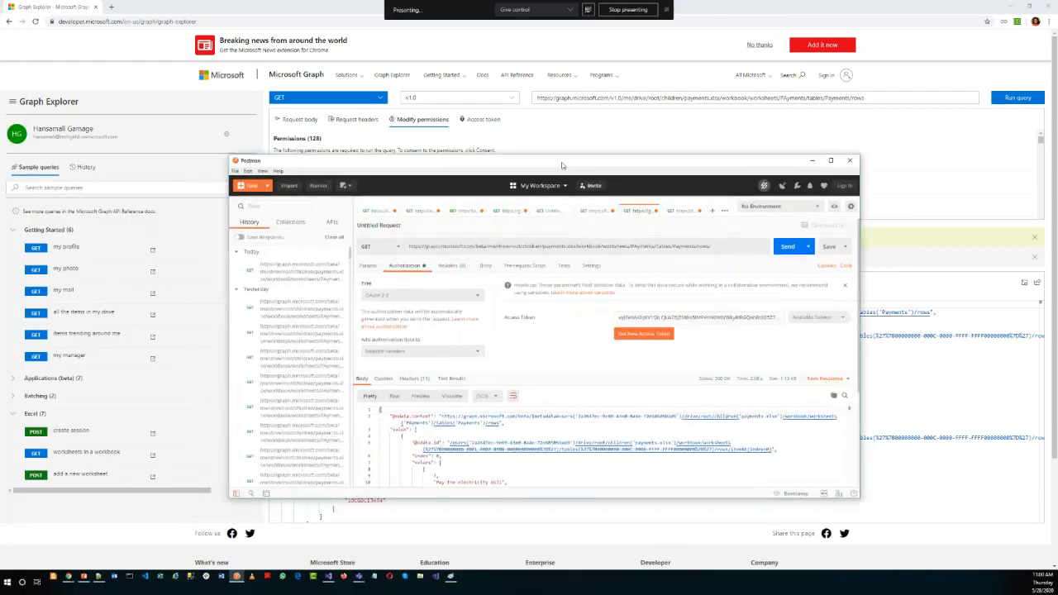
pyautogui.doubleClick(561, 163)
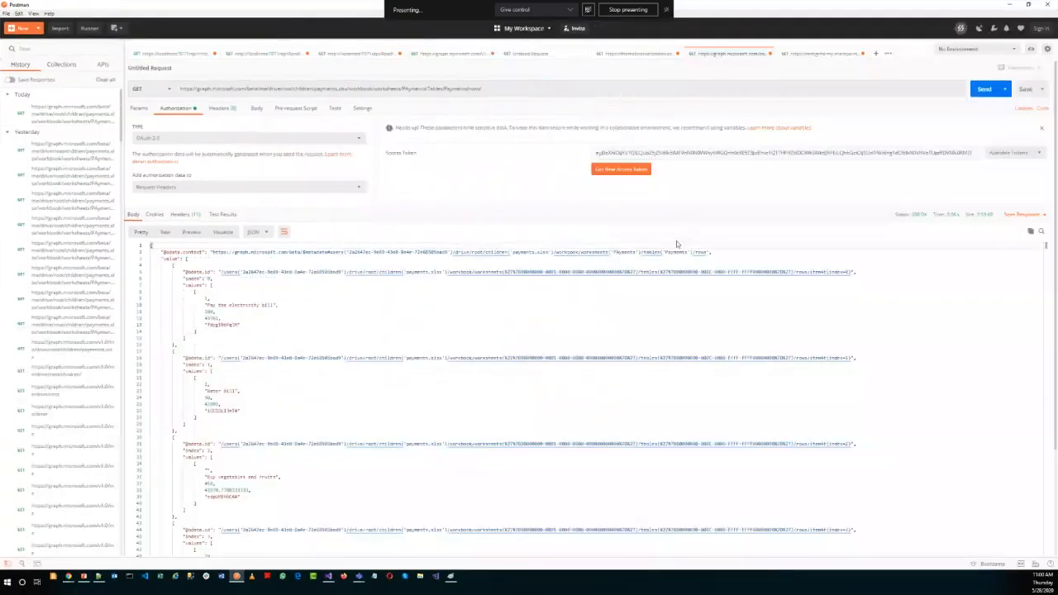
pyautogui.click(503, 89)
pyautogui.moveTo(503, 89); pyautogui.dragTo(160, 87)
pyautogui.click(974, 92)
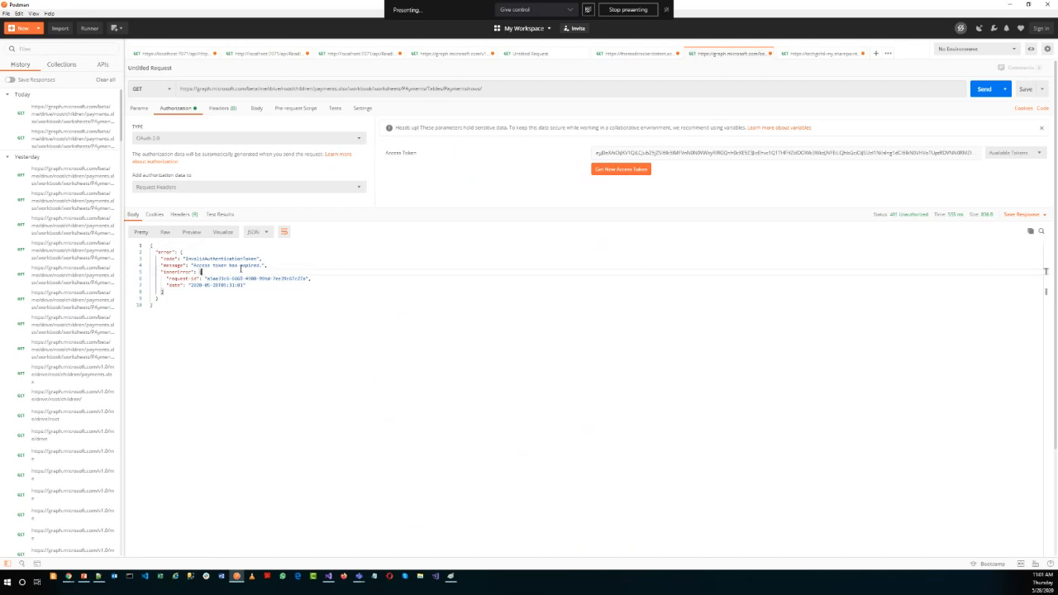
pyautogui.doubleClick(250, 265)
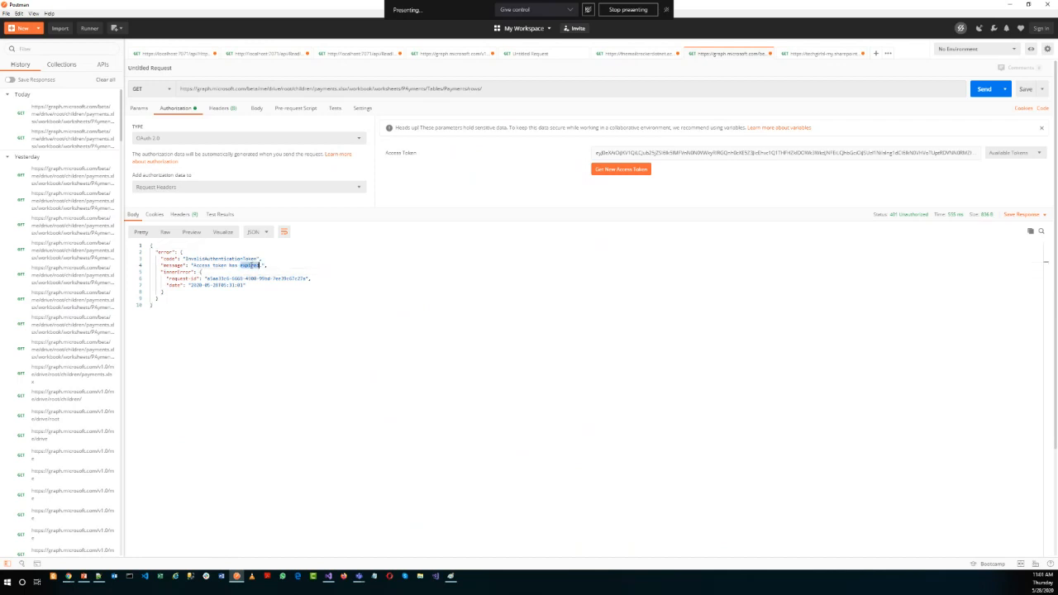
# Return to Graph Explorer, show the signed-in account's access token and select the whole token for copying.
pyautogui.click(1009, 7)
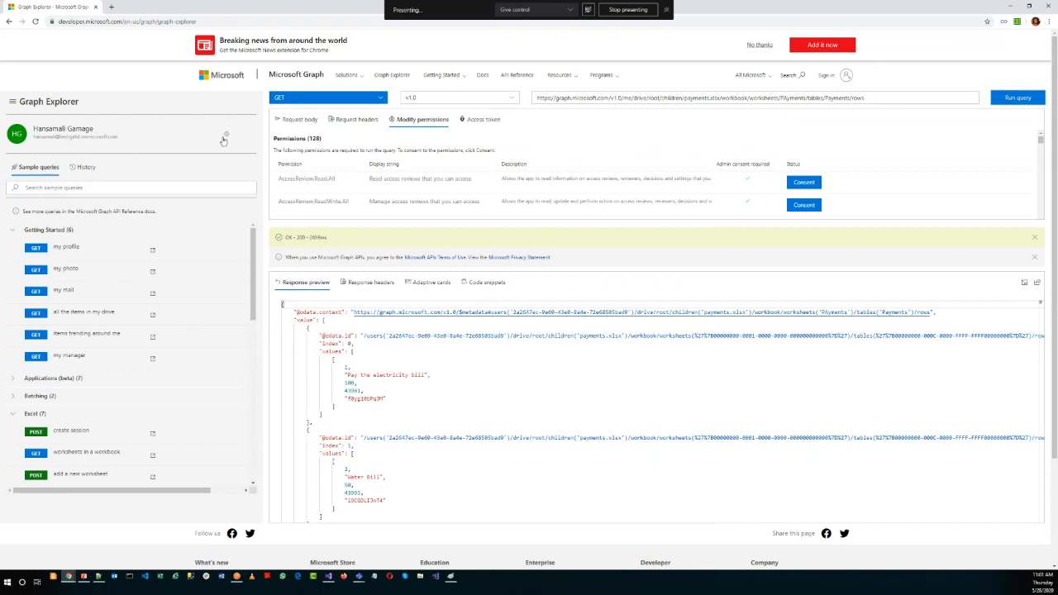
pyautogui.click(227, 135)
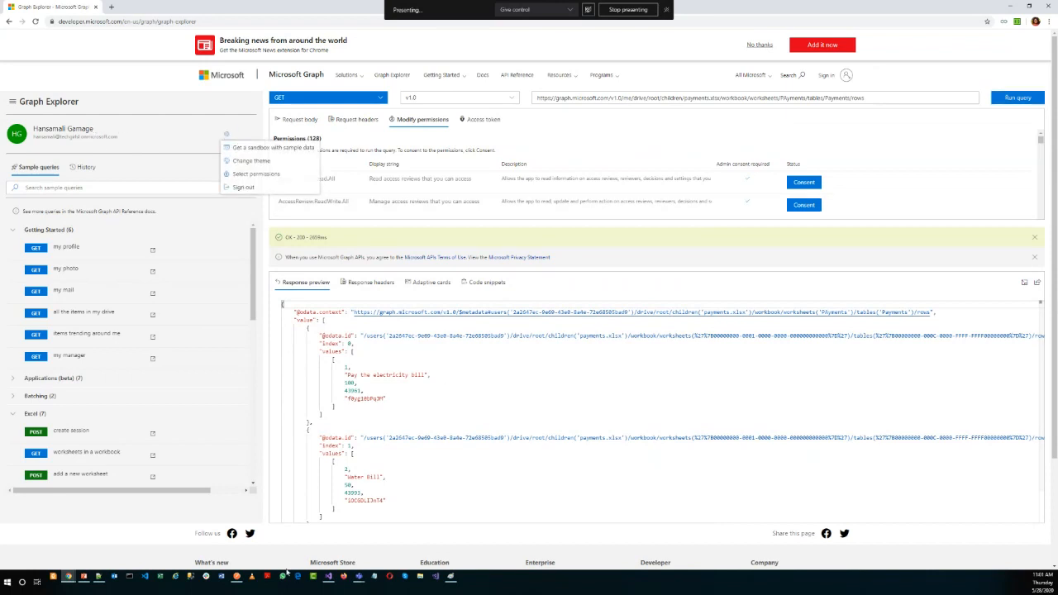
pyautogui.click(476, 121)
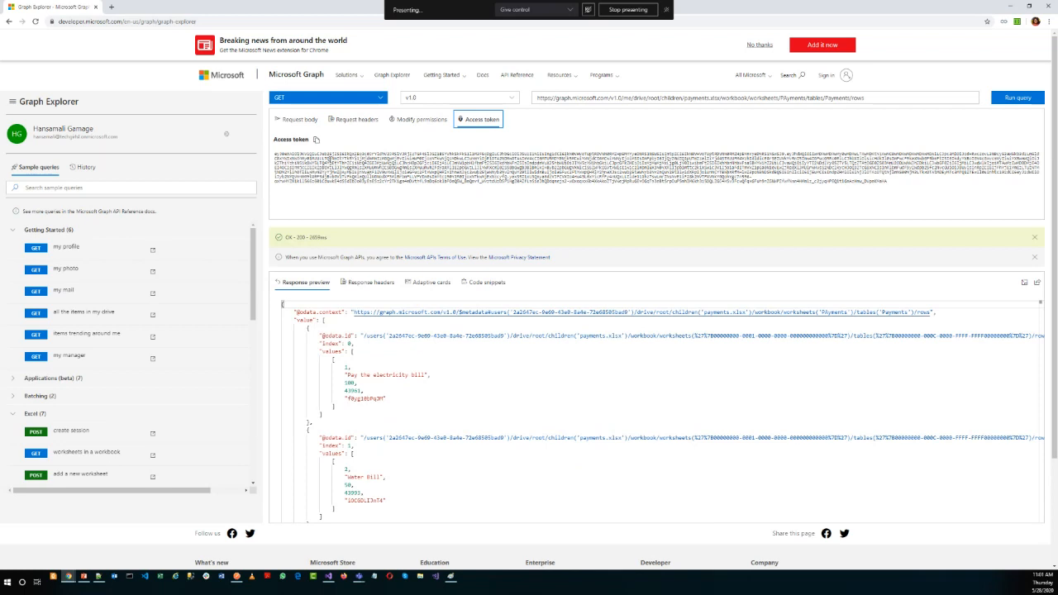
pyautogui.click(754, 186)
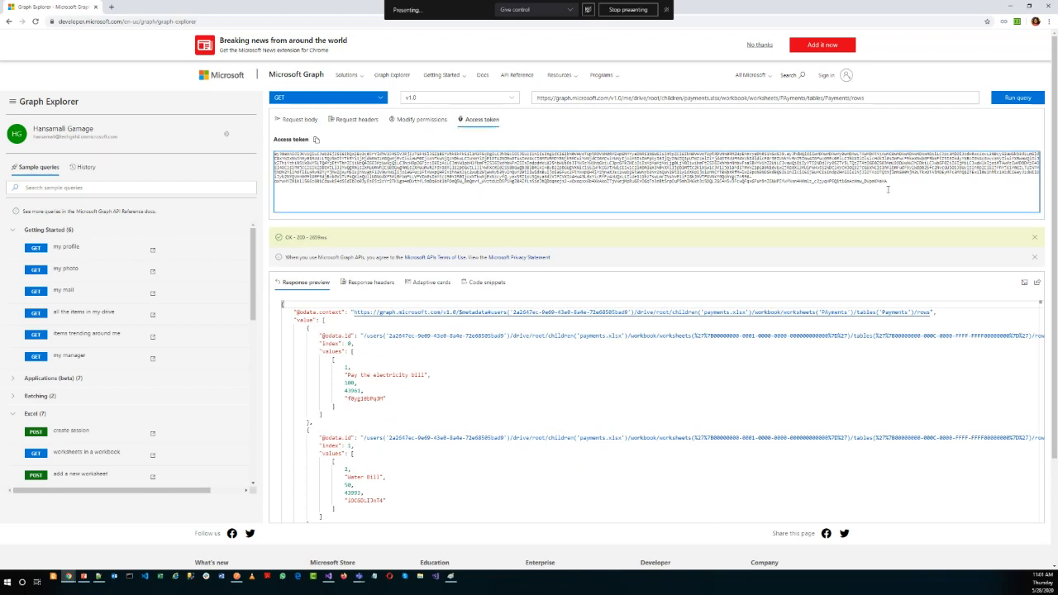
pyautogui.moveTo(888, 189); pyautogui.dragTo(251, 159)
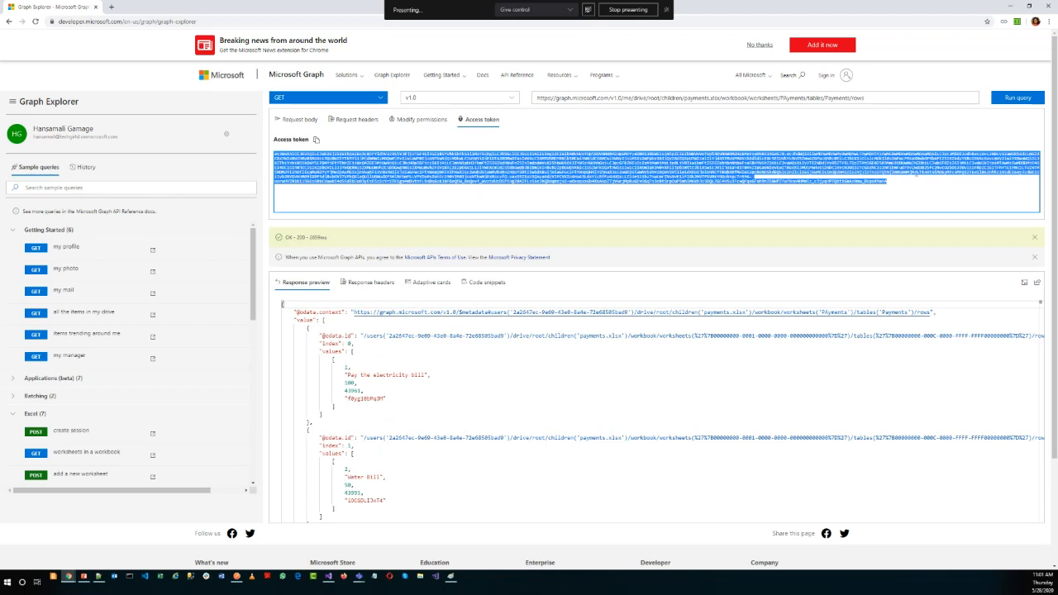
# In Postman, set the authorization type to Bearer Token, replace the token with the copied access token and send the request.
pyautogui.click(236, 577)
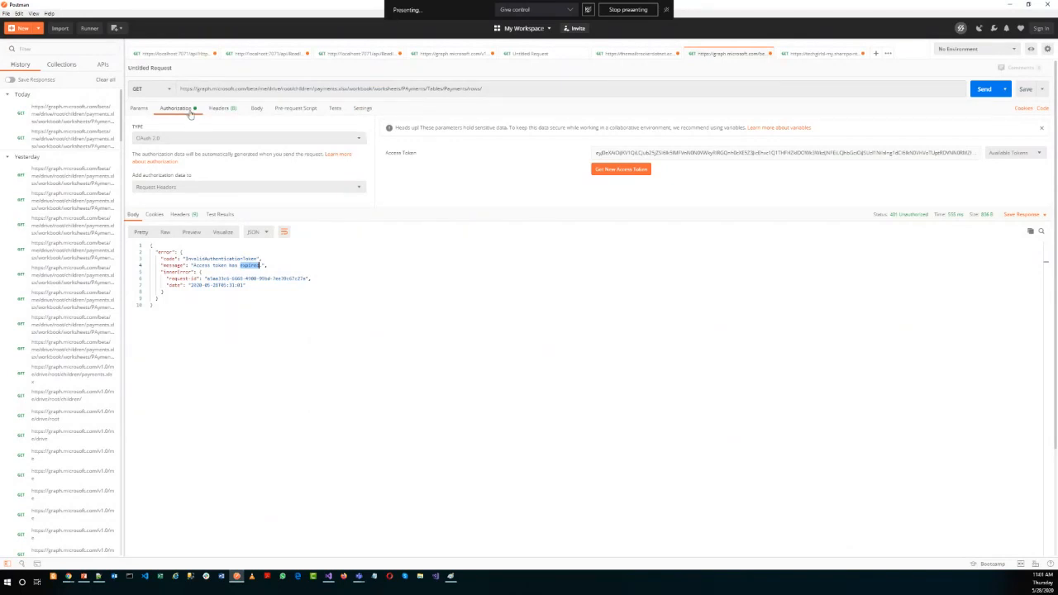
pyautogui.click(198, 138)
pyautogui.click(154, 191)
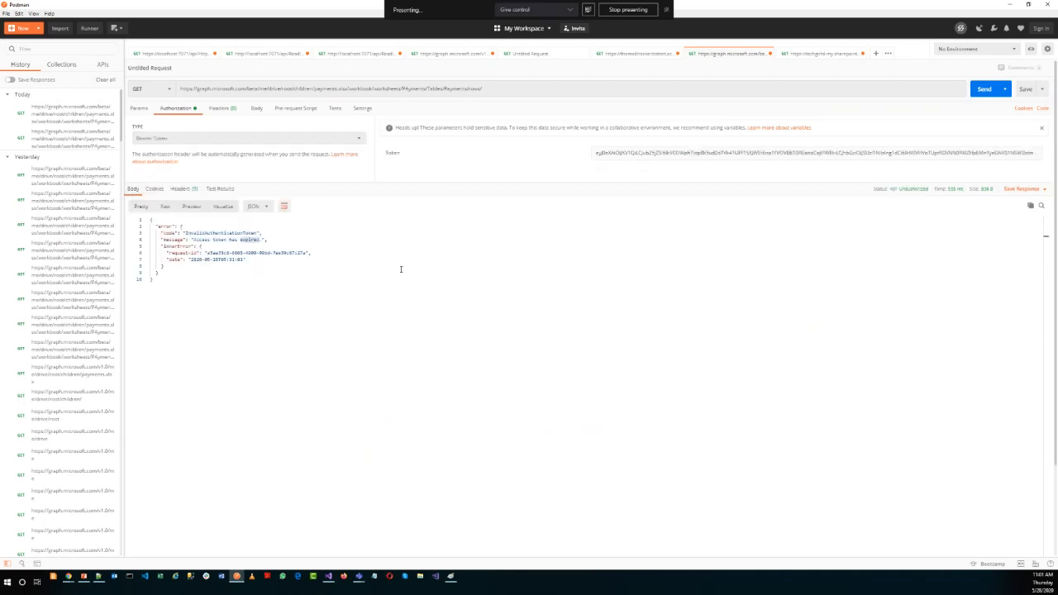
pyautogui.click(607, 163)
pyautogui.hotkey('ctrl', 'a')
pyautogui.press('BackSpace')
pyautogui.hotkey('ctrl', 'v')
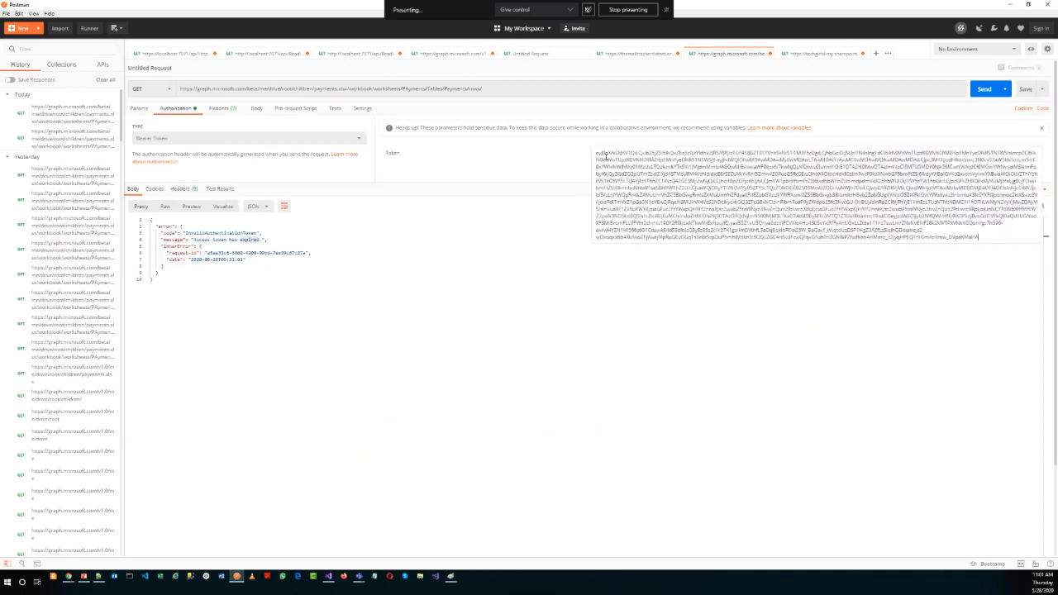
pyautogui.click(997, 91)
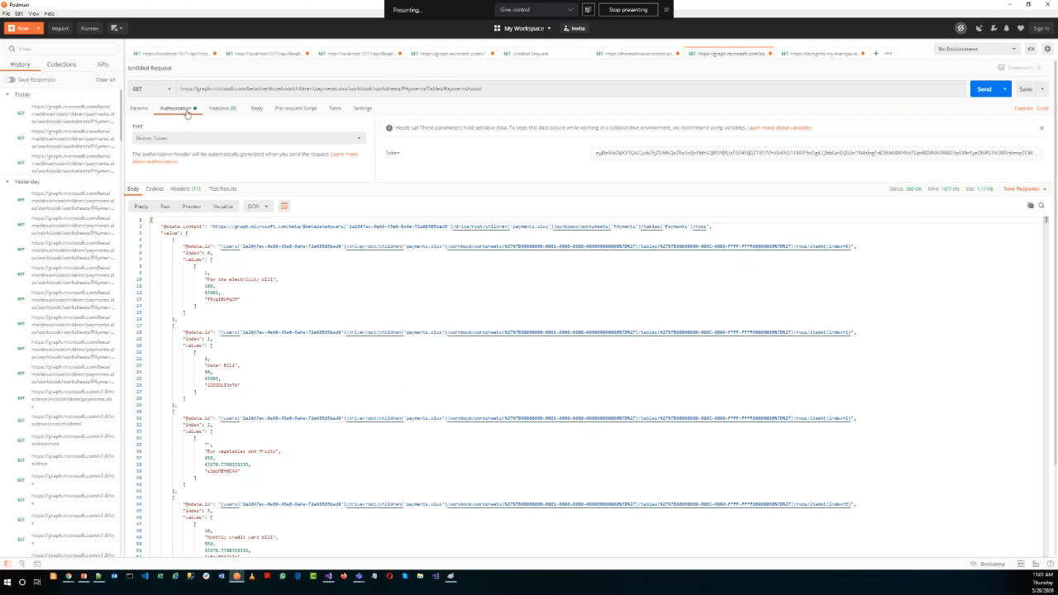
# Set the request's authorization type to OAuth 2.0 and open the form for getting a new access token.
pyautogui.click(162, 140)
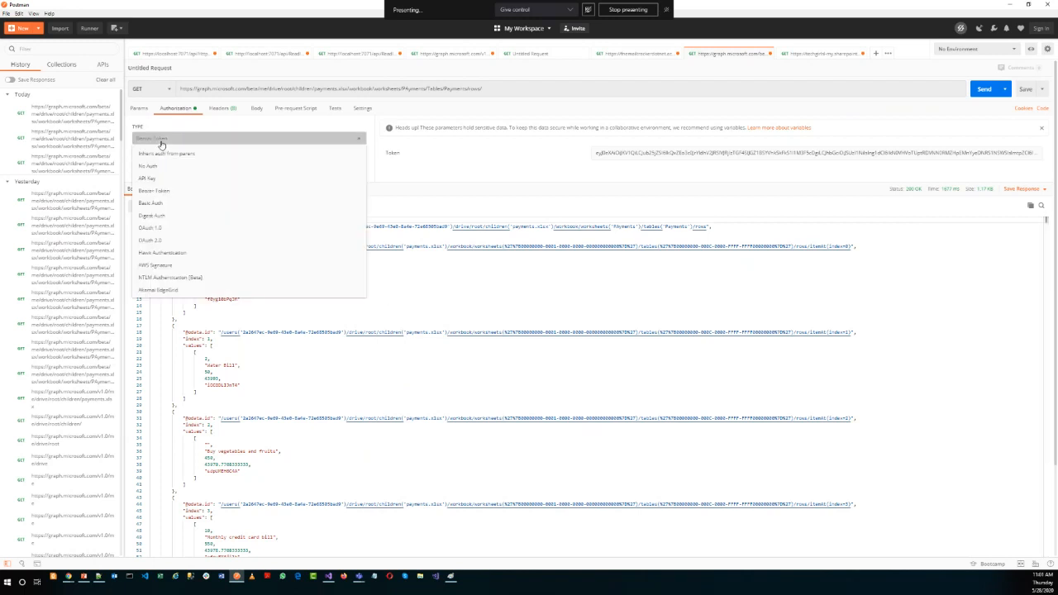
pyautogui.click(162, 240)
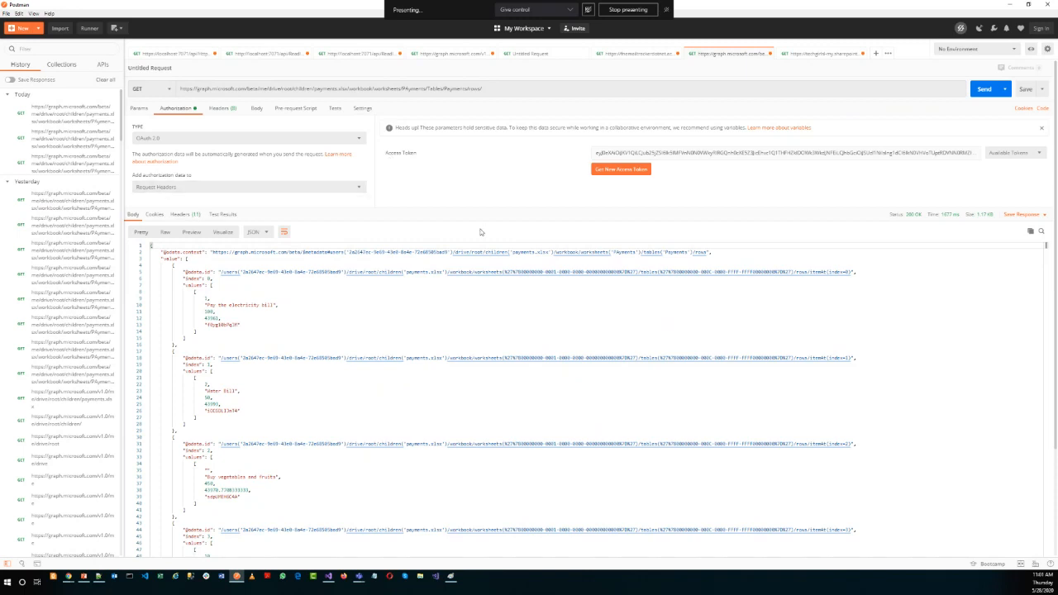
pyautogui.click(612, 169)
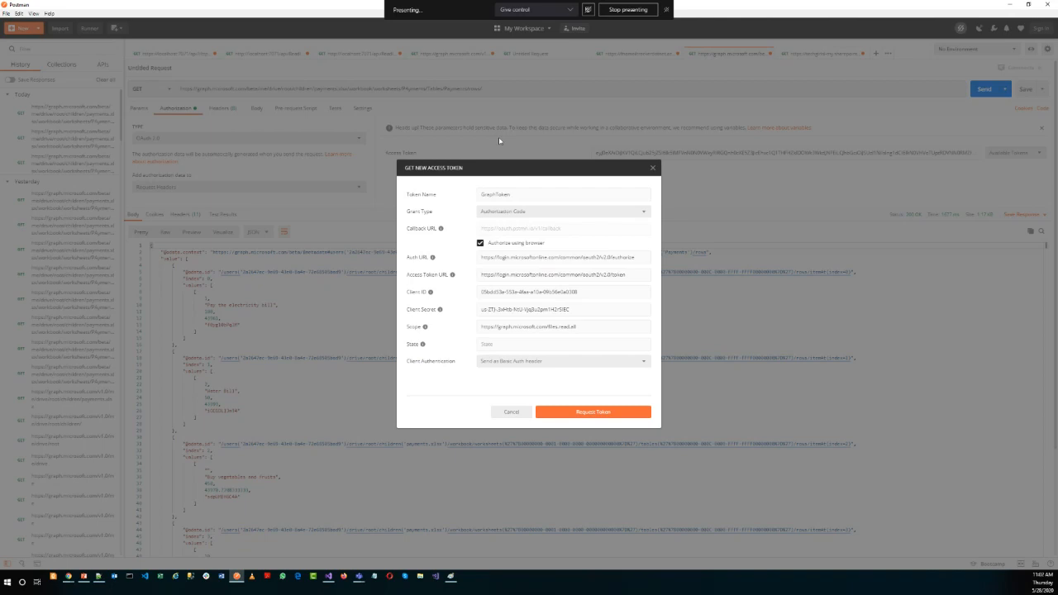
# Switch to Visual Studio, examine the AccessToken setting in local.settings.json and return to the Postman token form.
pyautogui.click(329, 576)
pyautogui.click(79, 34)
pyautogui.click(104, 121)
pyautogui.doubleClick(103, 101)
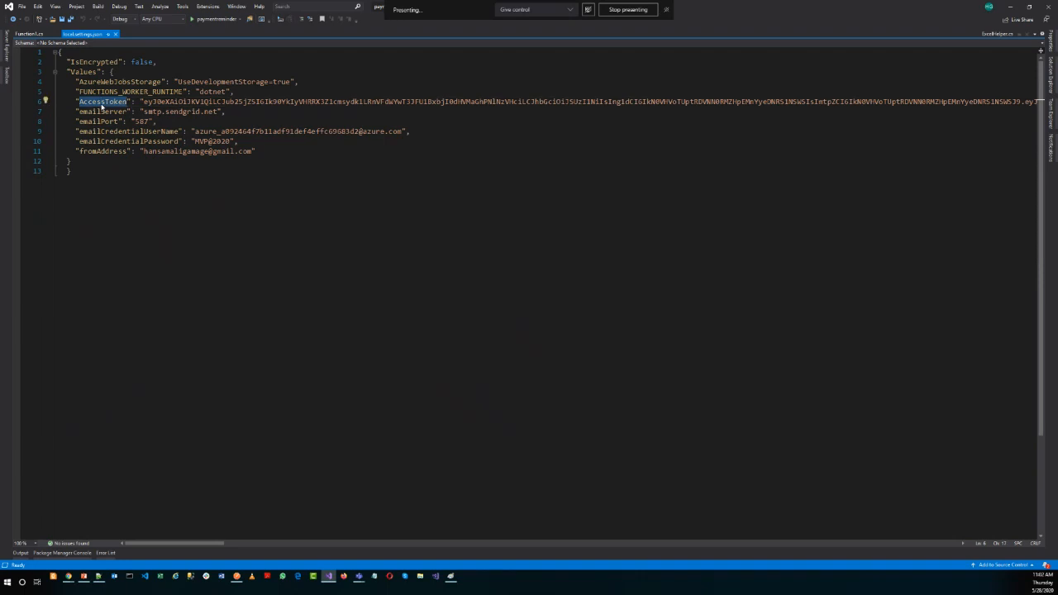
pyautogui.moveTo(143, 101); pyautogui.dragTo(1050, 86)
pyautogui.click(1051, 86)
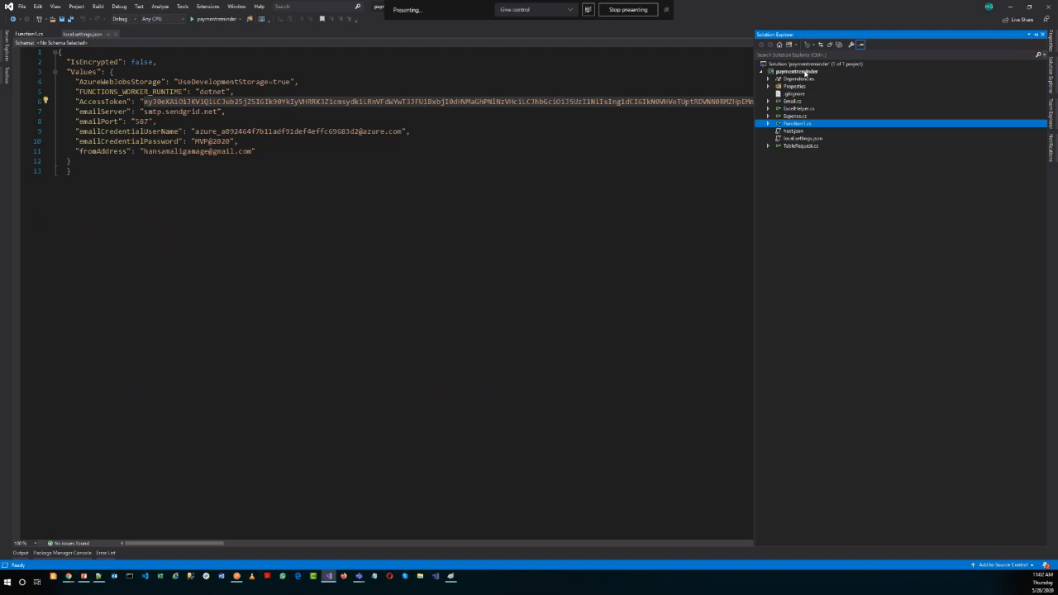
pyautogui.doubleClick(305, 105)
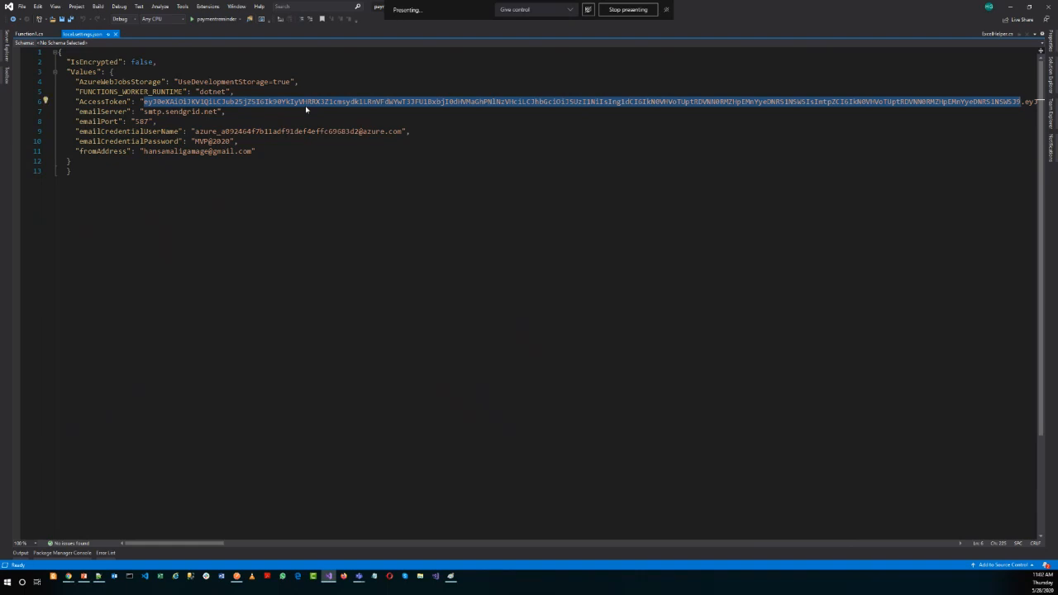
pyautogui.click(1014, 11)
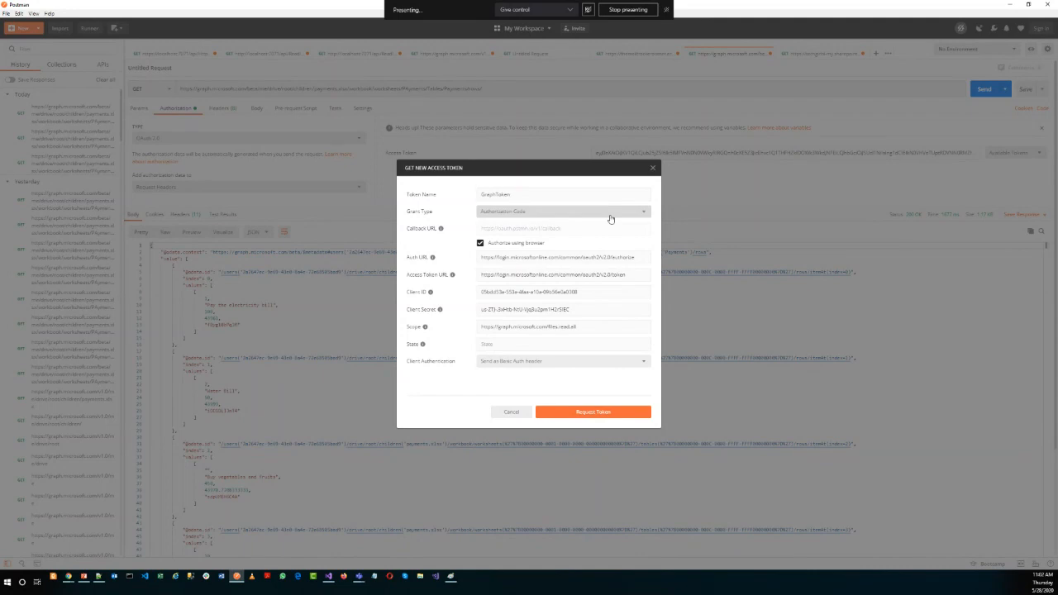
# Review the token name and grant type options, turn off Authorize using browser and highlight the callback URL.
pyautogui.moveTo(534, 193); pyautogui.dragTo(473, 201)
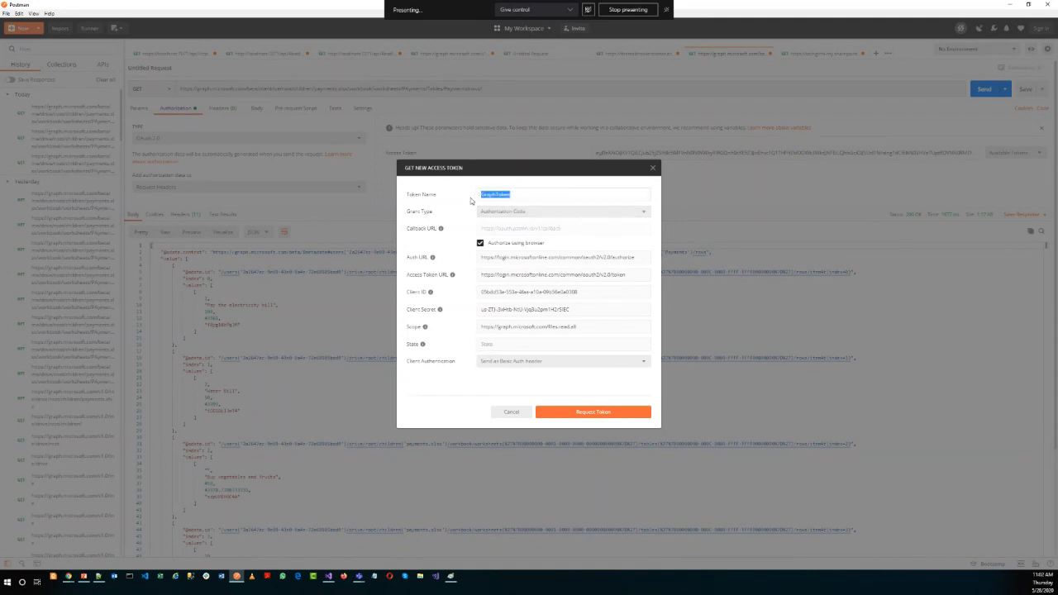
pyautogui.click(500, 211)
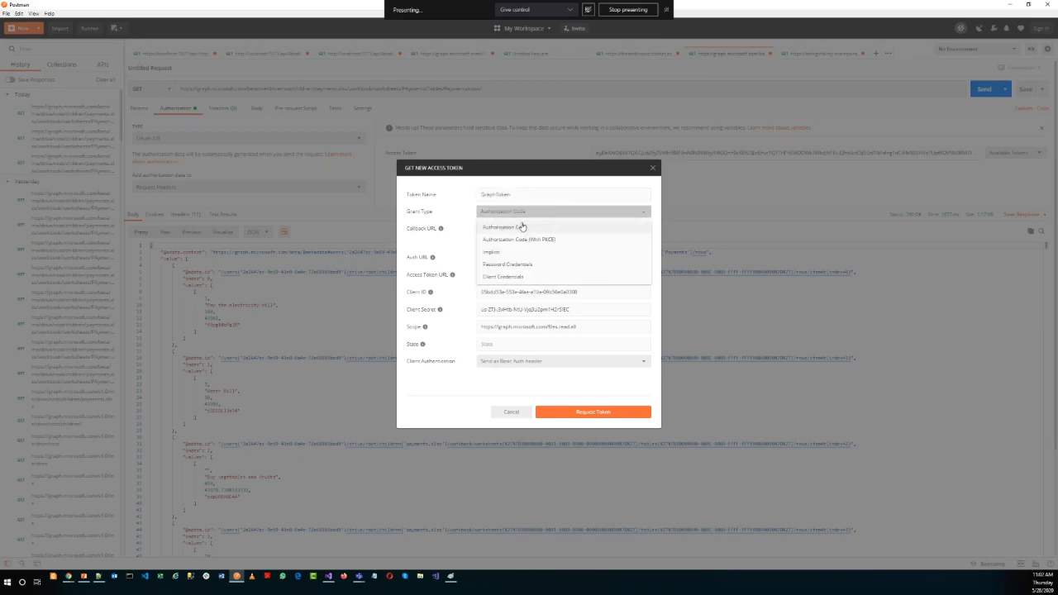
pyautogui.click(461, 217)
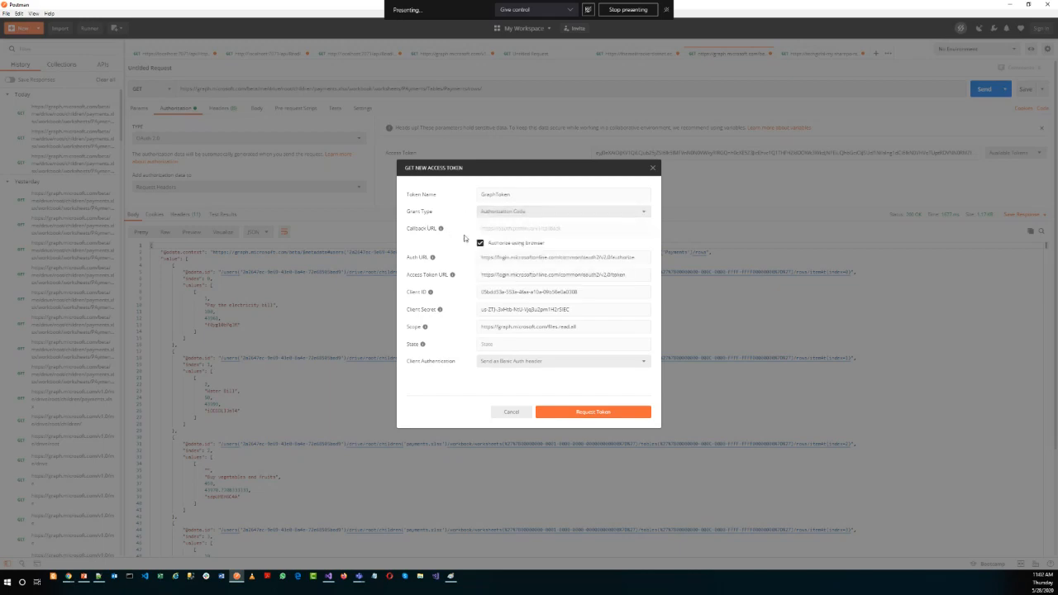
pyautogui.click(480, 243)
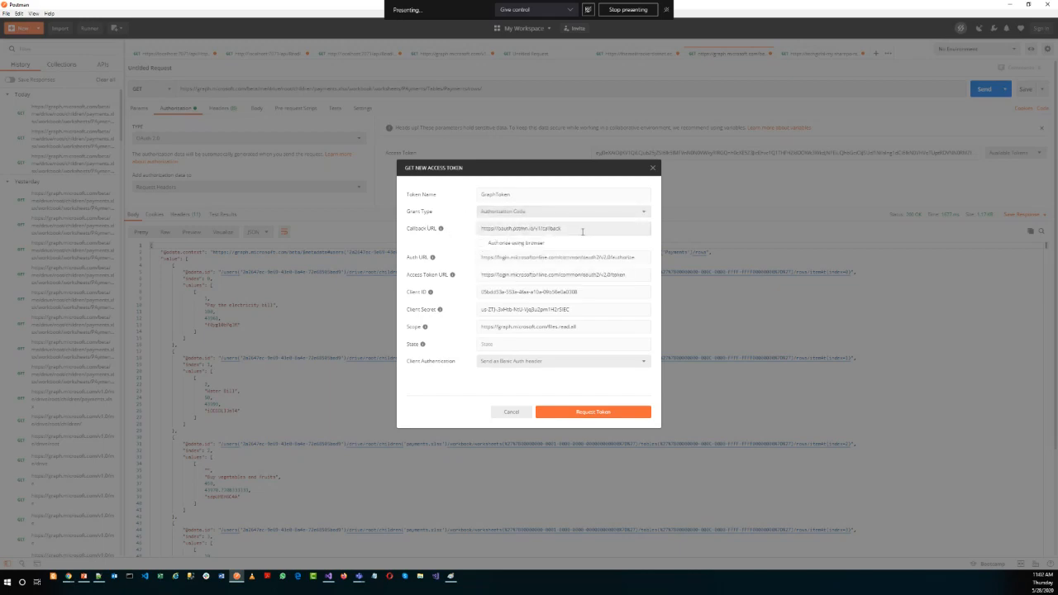
pyautogui.moveTo(583, 233); pyautogui.dragTo(482, 235)
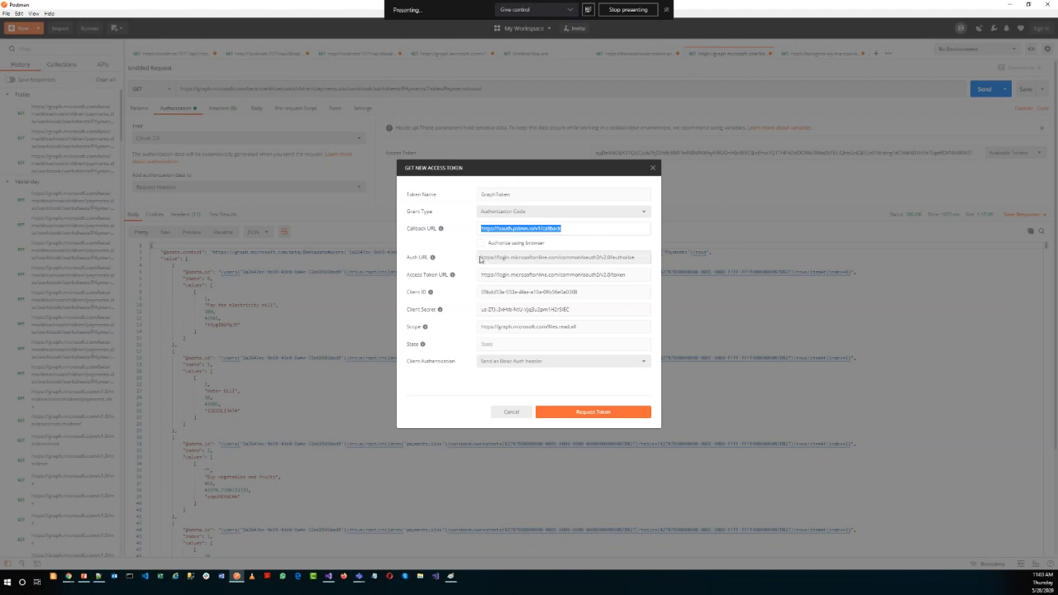
# Examine the Auth URL, Access Token URL, Client ID and Client Secret fields in the new access token form.
pyautogui.moveTo(482, 259); pyautogui.dragTo(575, 265)
pyautogui.click(617, 263)
pyautogui.doubleClick(579, 259)
pyautogui.doubleClick(590, 257)
pyautogui.click(603, 257)
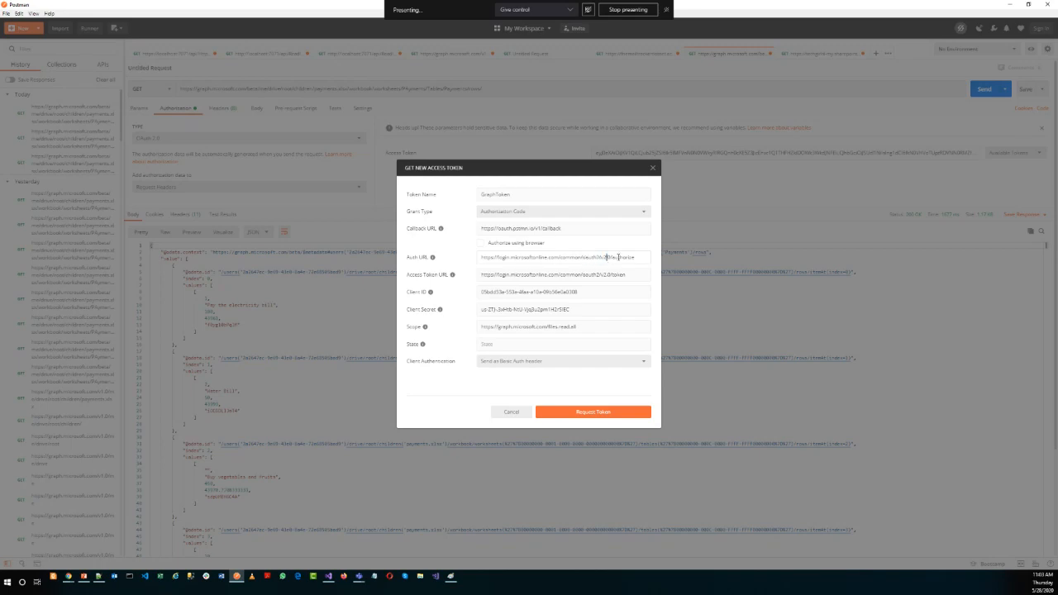
pyautogui.moveTo(641, 257); pyautogui.dragTo(611, 257)
pyautogui.moveTo(637, 273); pyautogui.dragTo(467, 292)
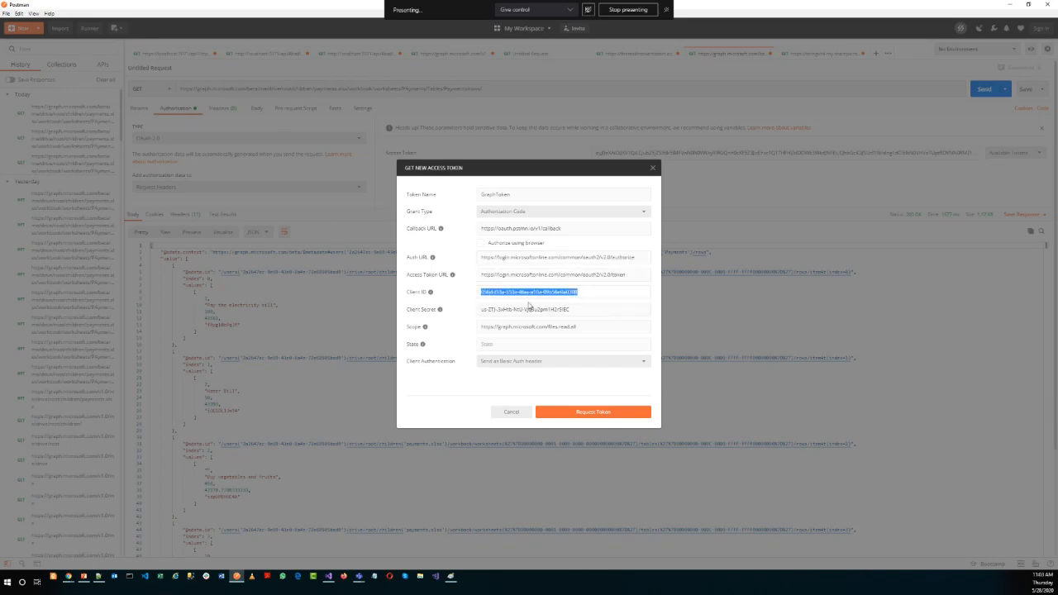
pyautogui.moveTo(579, 309); pyautogui.dragTo(476, 309)
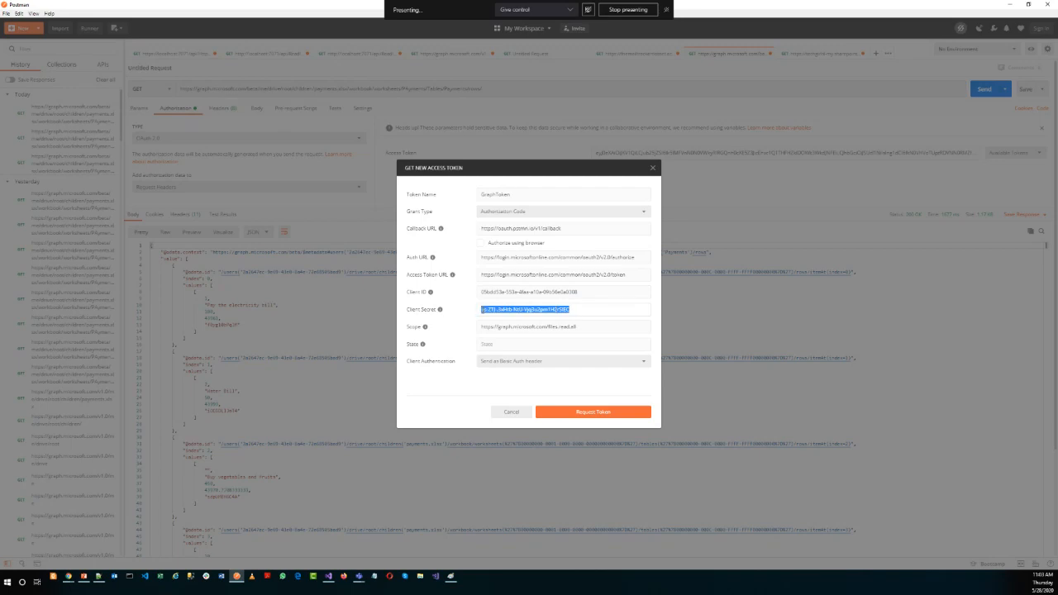
# Switch to the Office Home window in Chrome, open a new incognito window and go to portal.azure.com.
pyautogui.click(69, 577)
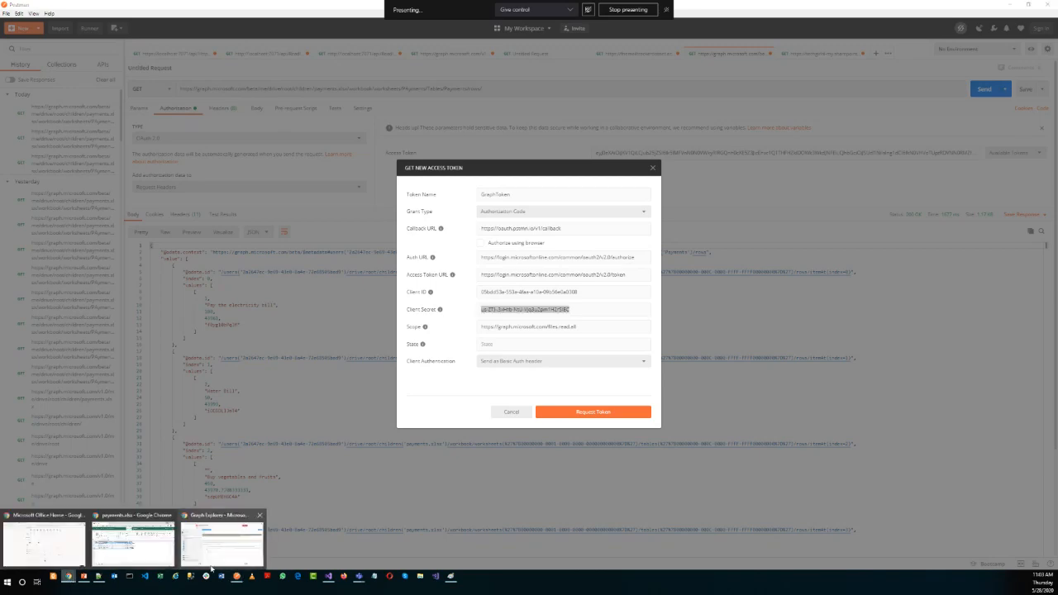
pyautogui.moveTo(212, 568)
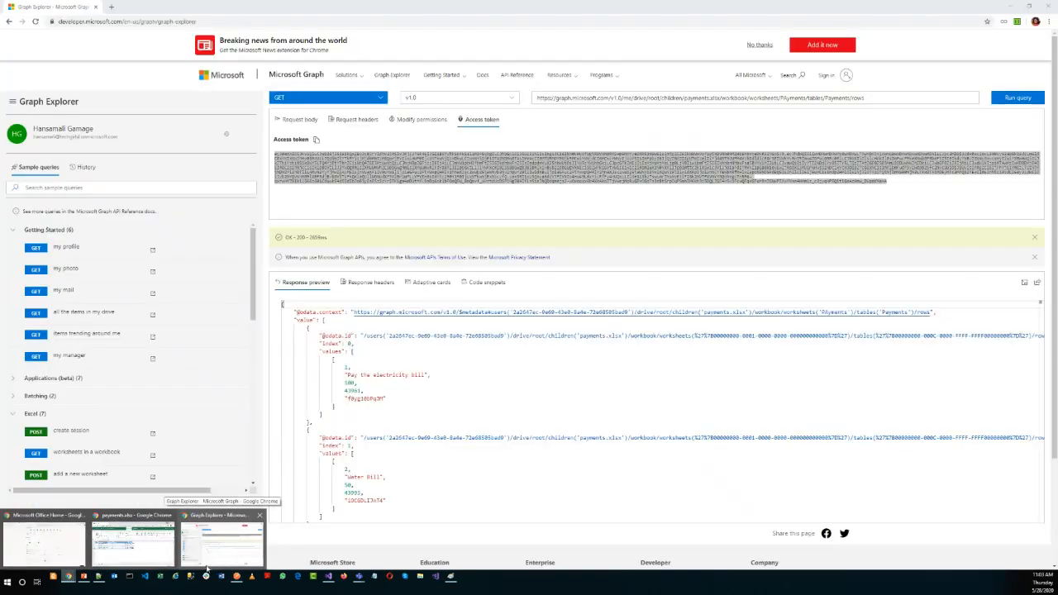
pyautogui.moveTo(74, 559)
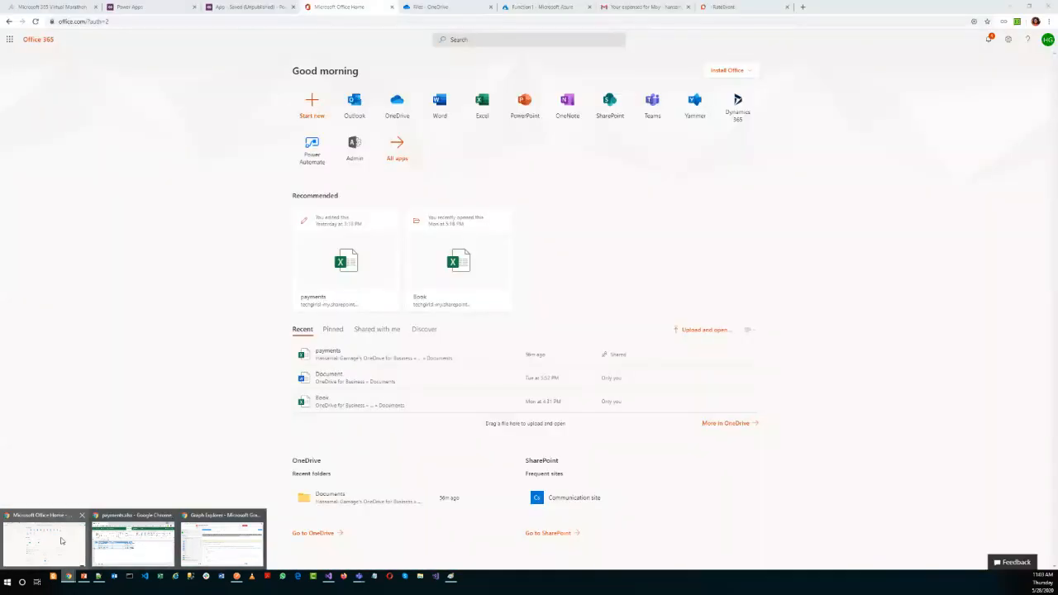
pyautogui.click(65, 542)
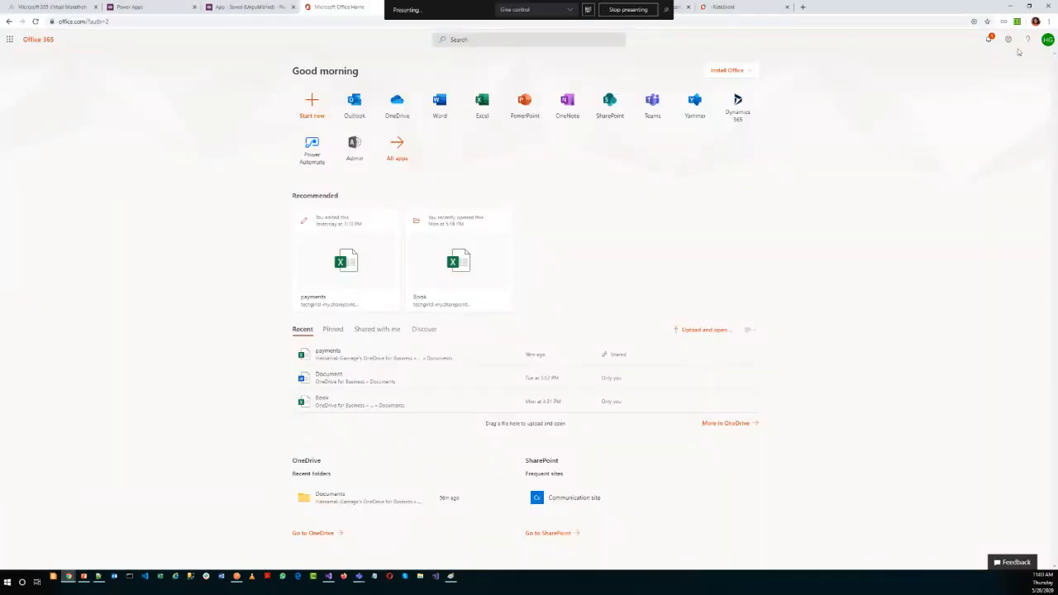
pyautogui.click(1048, 21)
pyautogui.click(971, 51)
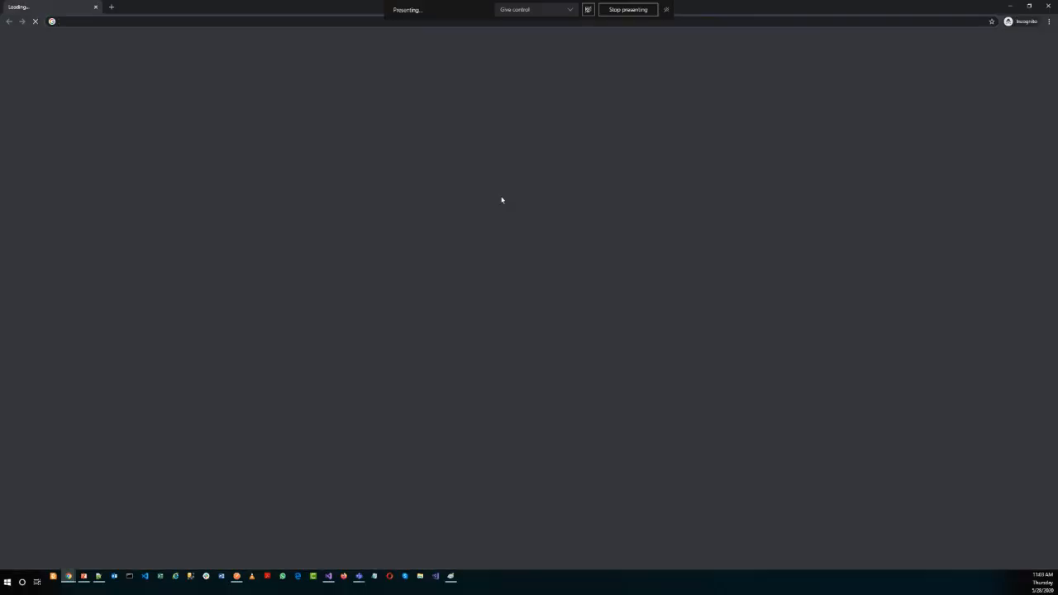
pyautogui.write('portal.azure.com')
pyautogui.press('Return')
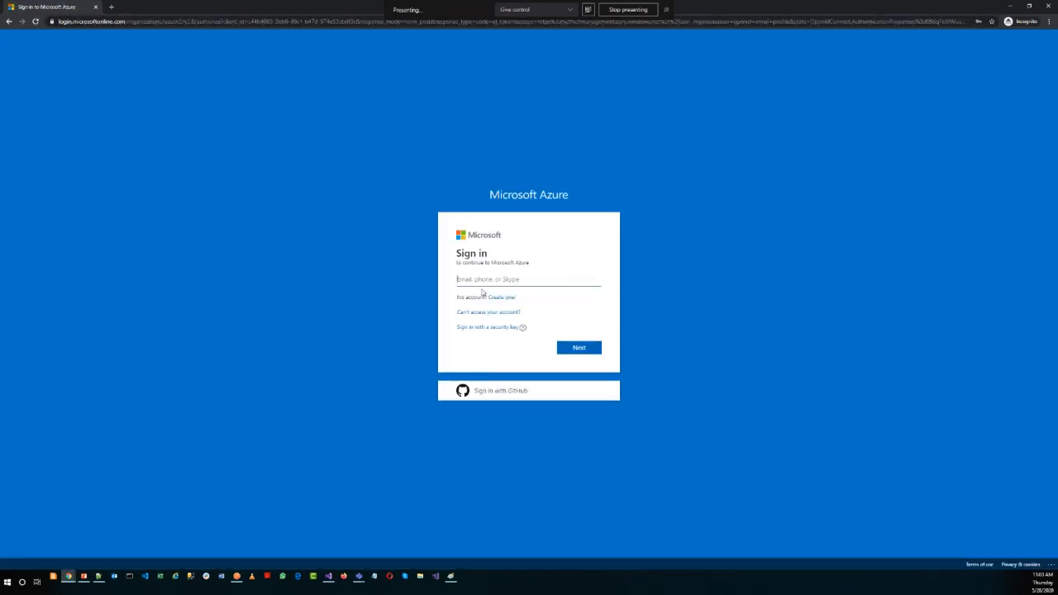
# Enter the account's e-mail address on the Microsoft Azure sign-in page and submit it.
pyautogui.click(489, 279)
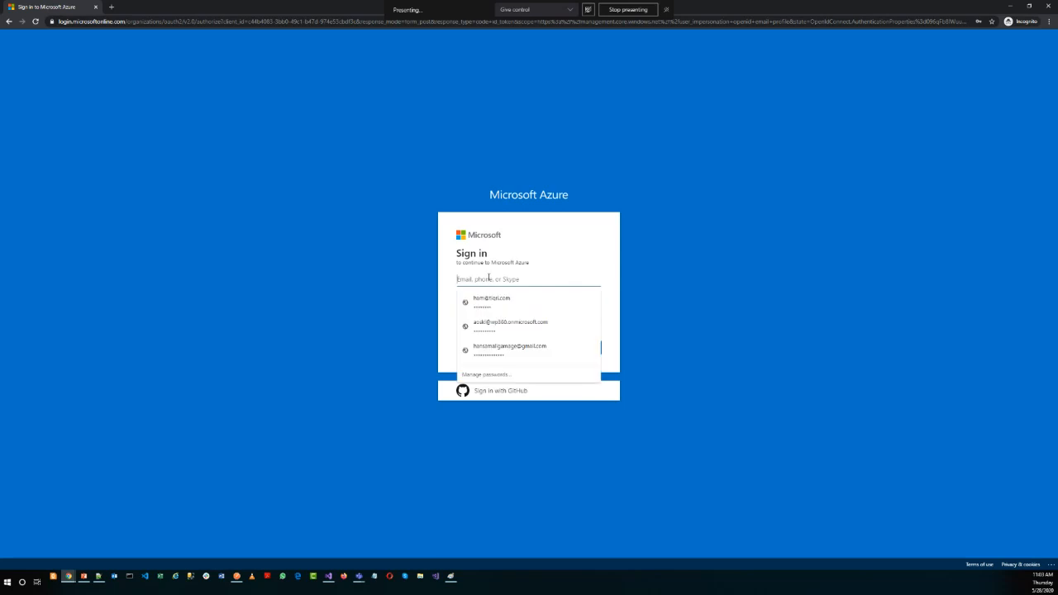
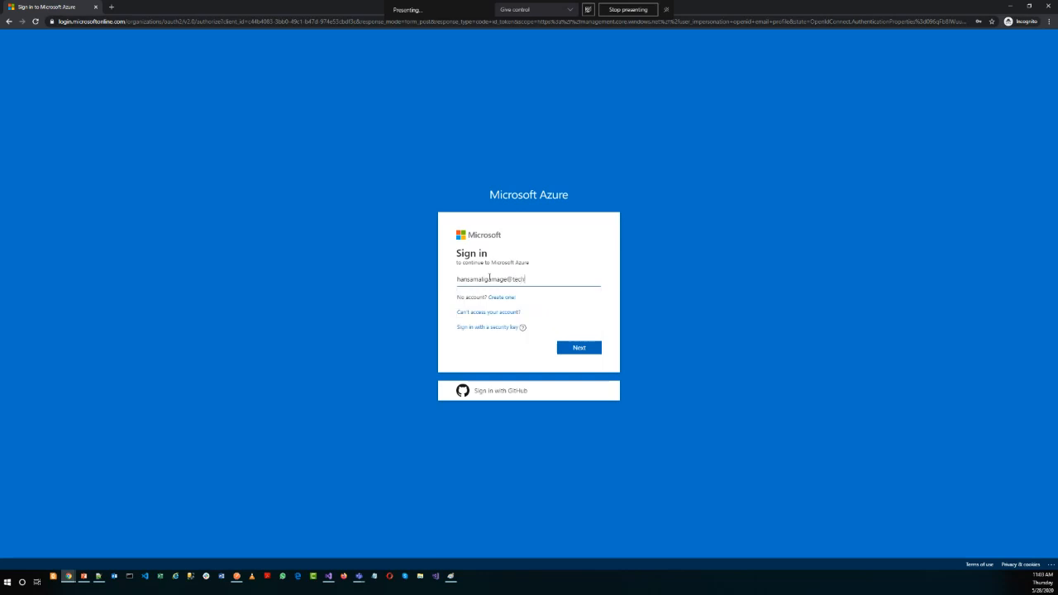
pyautogui.press('Tab')
pyautogui.press('Tab')
pyautogui.press('Tab')
pyautogui.press('Tab')
pyautogui.press('Tab')
pyautogui.press('Return')
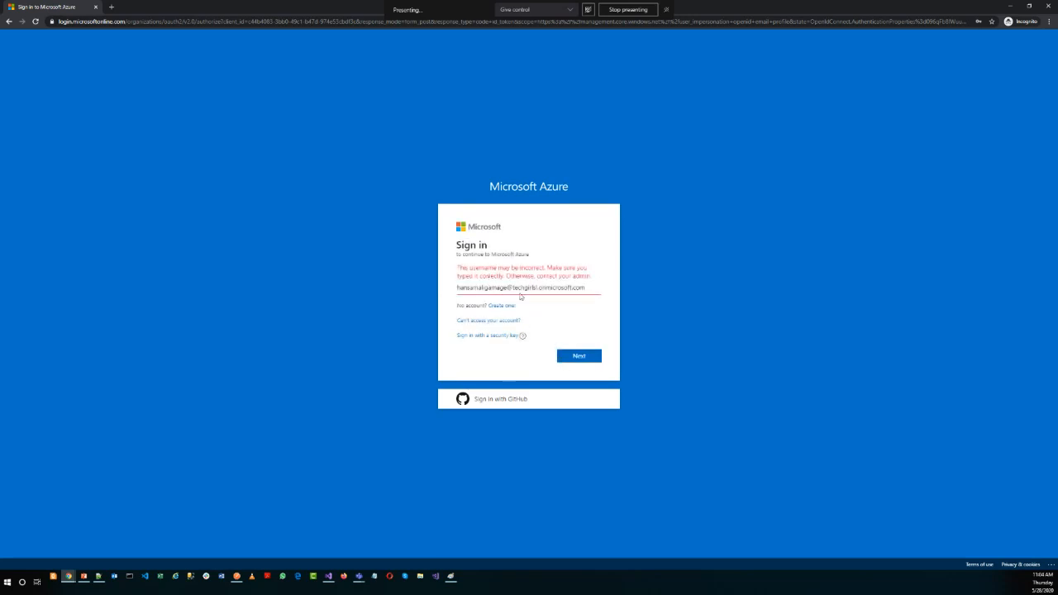
# Check the correct account e-mail in the account list of the other Chrome window's Azure portal tab and return to the incognito sign-in.
pyautogui.click(1008, 8)
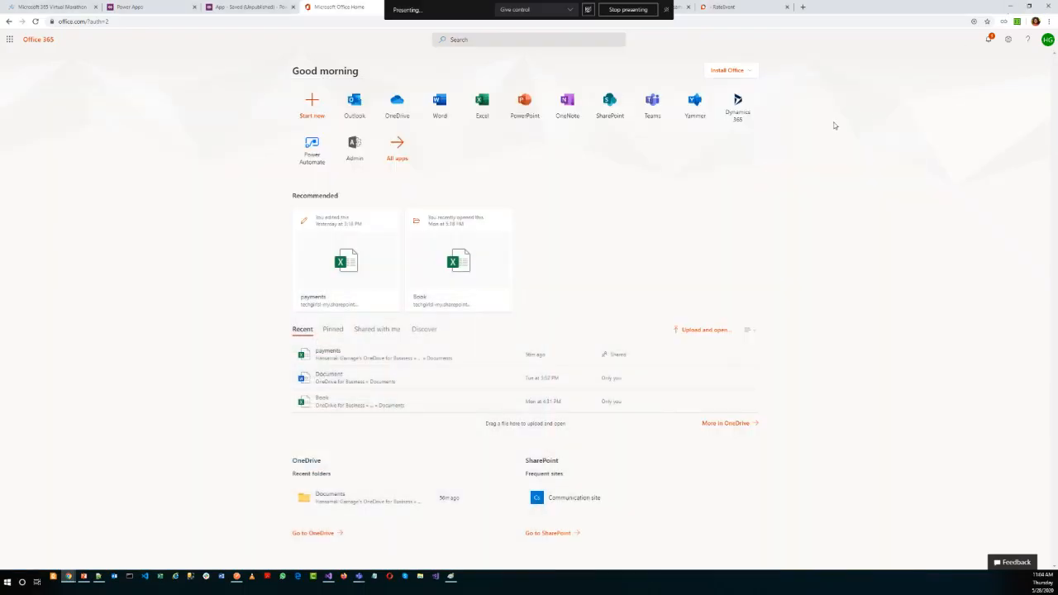
pyautogui.click(722, 13)
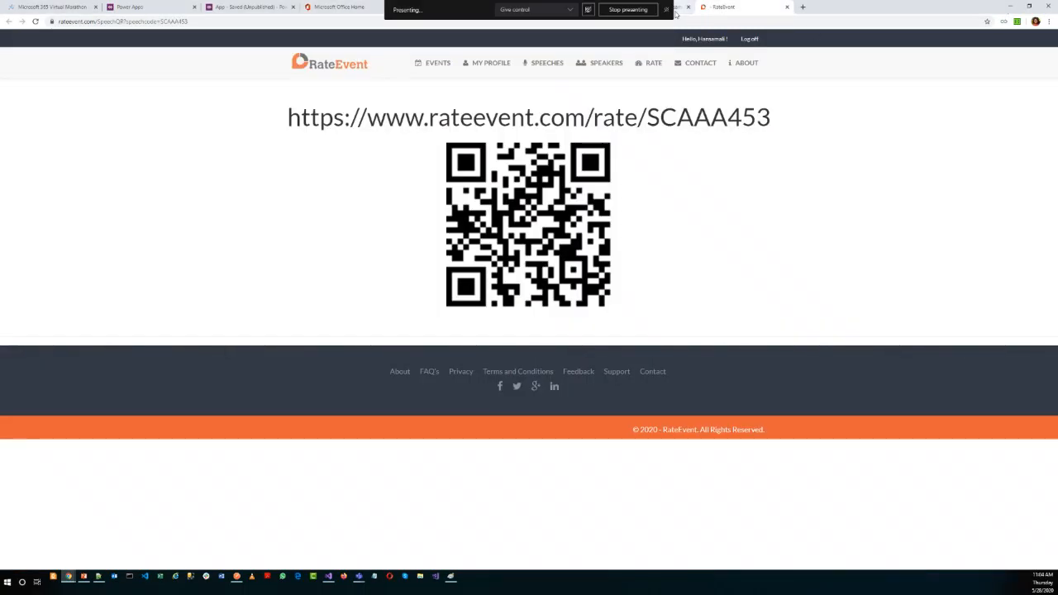
pyautogui.click(677, 10)
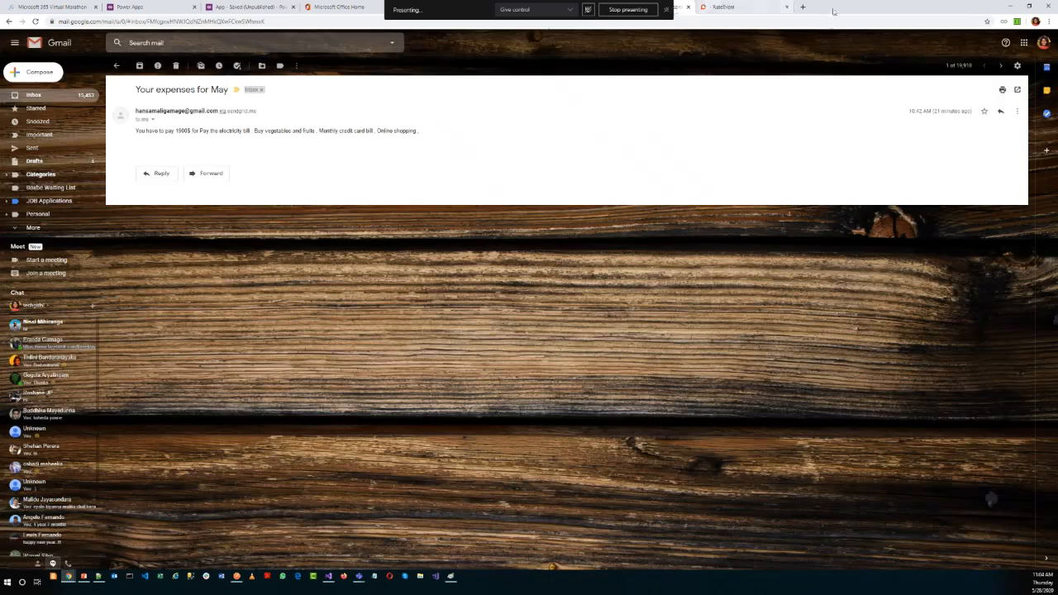
pyautogui.moveTo(677, 10); pyautogui.dragTo(758, 98)
pyautogui.click(750, 96)
pyautogui.click(734, 96)
pyautogui.click(834, 91)
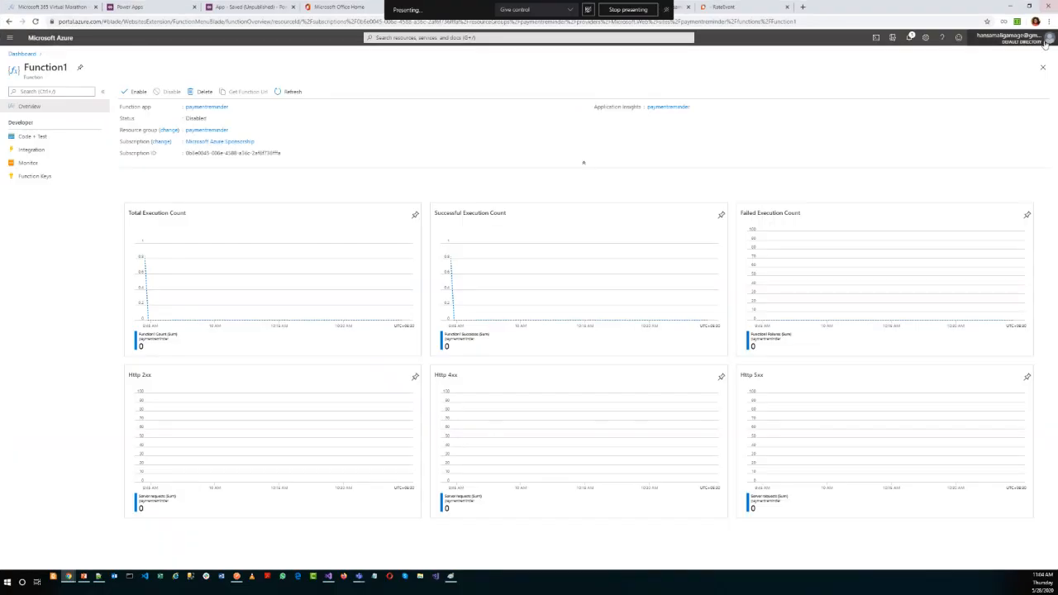
pyautogui.click(1046, 43)
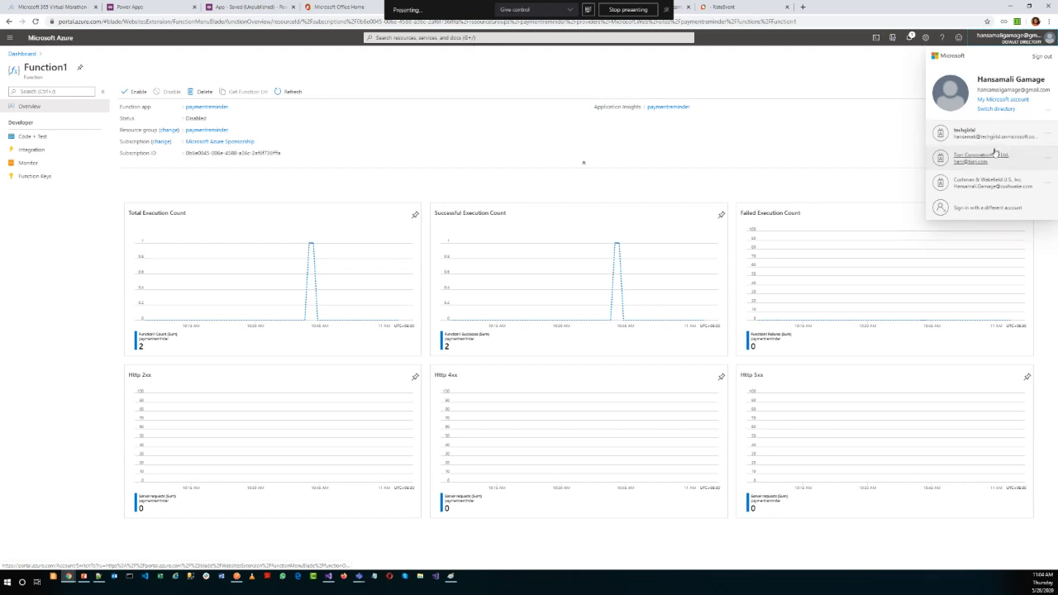
pyautogui.moveTo(72, 583)
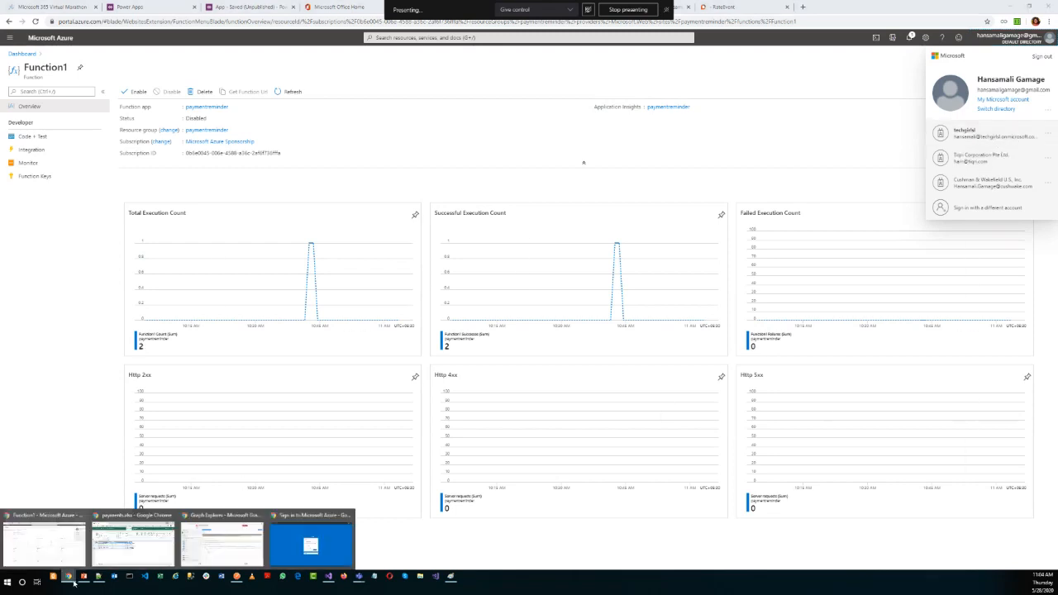
pyautogui.click(300, 548)
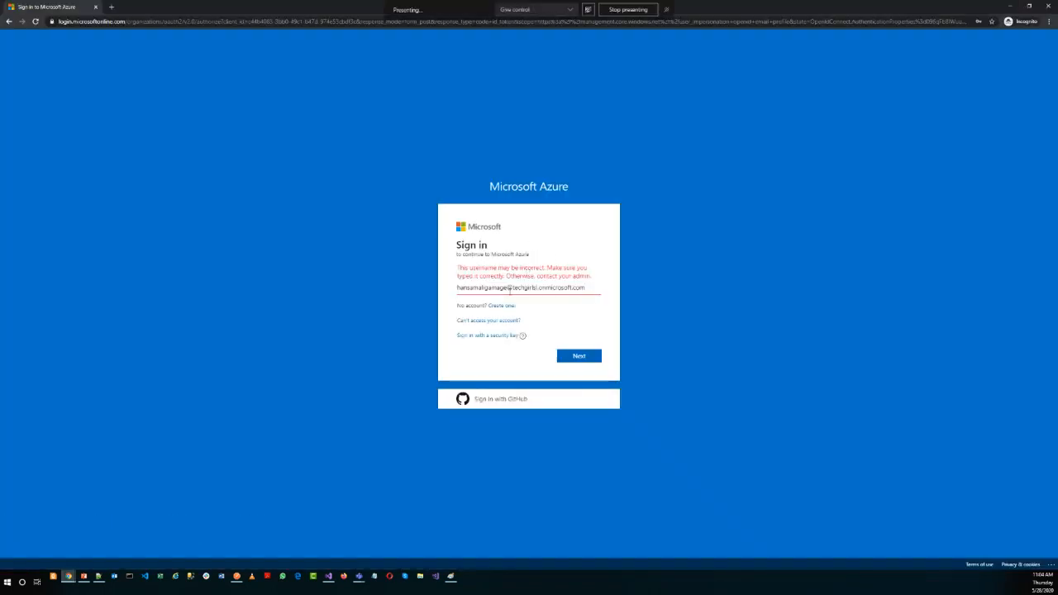
# Correct the username in the account e-mail by removing the extra surname and continue to the password page.
pyautogui.click(485, 288)
pyautogui.press('Delete')
pyautogui.press('Delete')
pyautogui.press('Delete')
pyautogui.press('Delete')
pyautogui.press('Delete')
pyautogui.press('Delete')
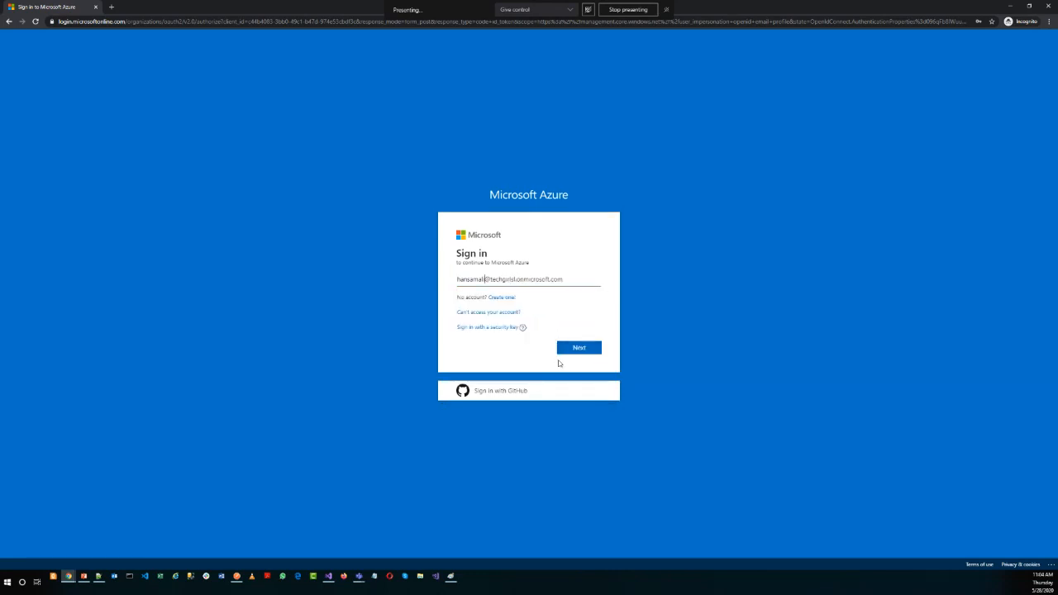
pyautogui.click(578, 348)
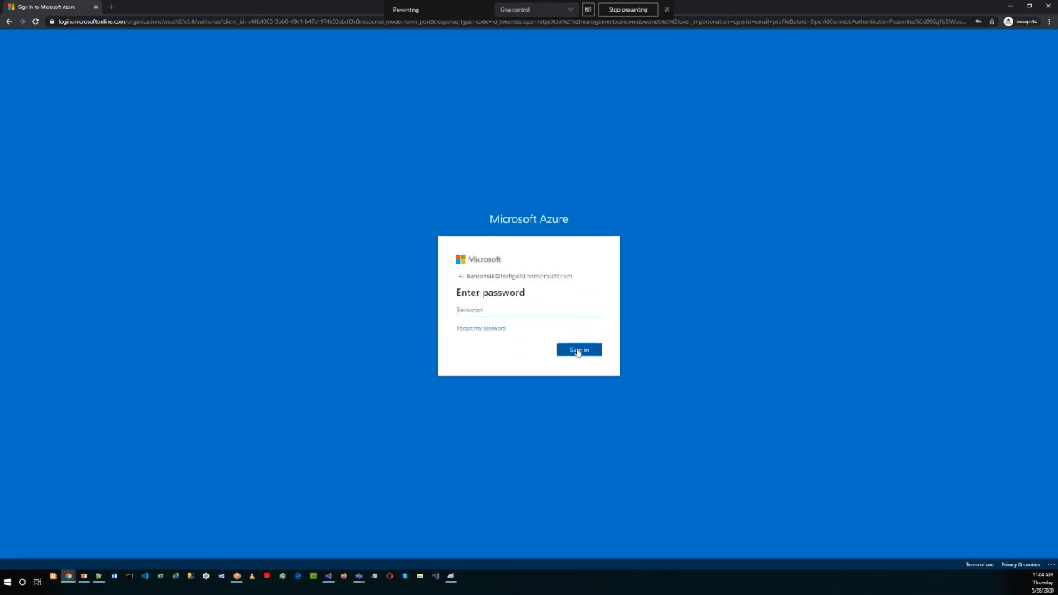
# Enter the account password and complete the sign-in to the Azure portal.
pyautogui.write('••••••')
pyautogui.press('Tab')
pyautogui.click(579, 351)
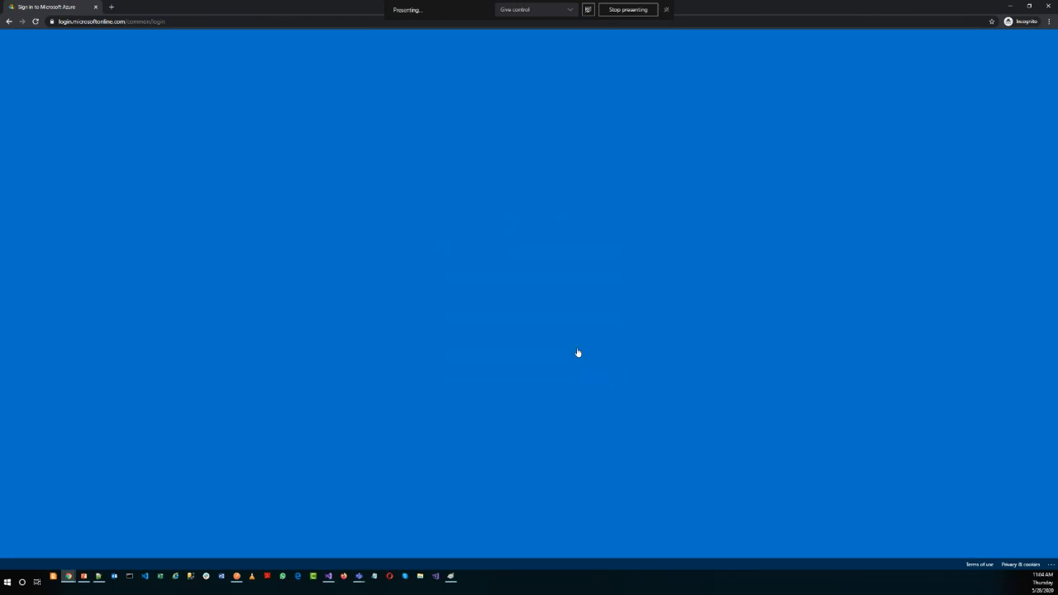
pyautogui.click(496, 335)
pyautogui.click(580, 357)
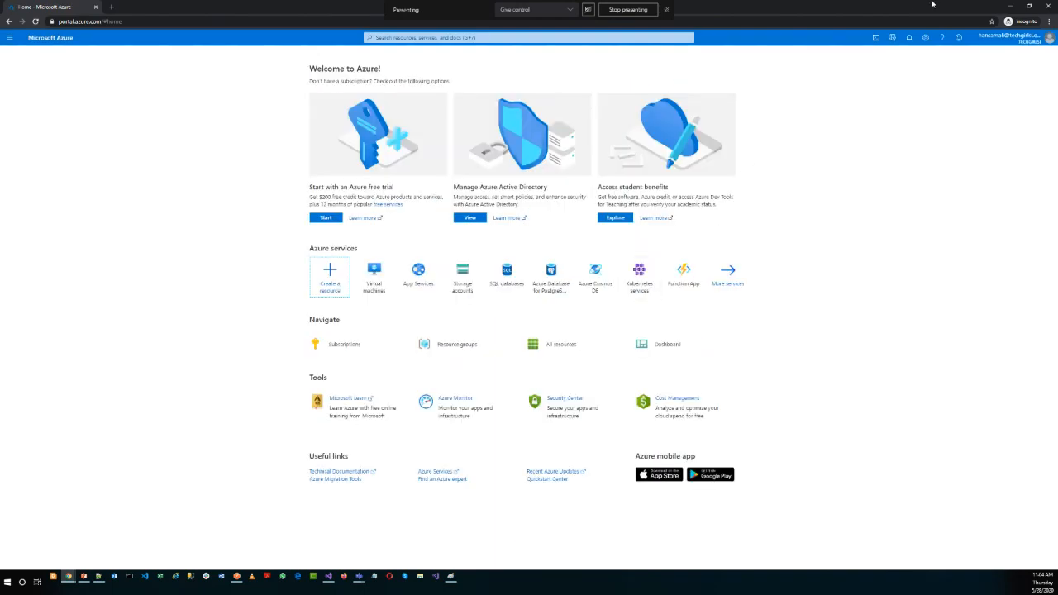
# Check the portal's Directory + subscription settings and open App registrations in Azure Active Directory.
pyautogui.click(892, 37)
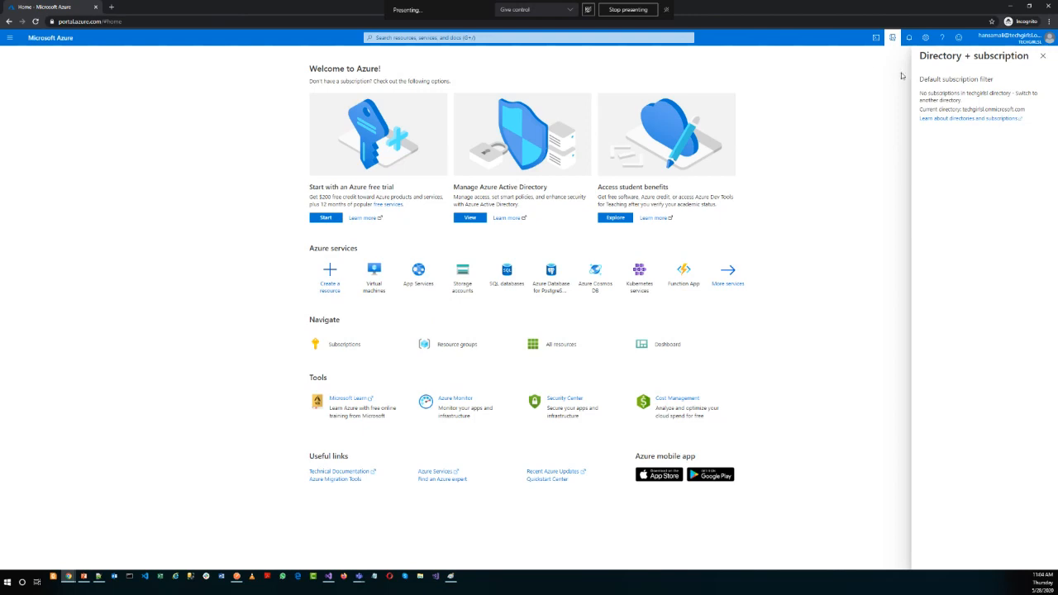
pyautogui.click(1043, 55)
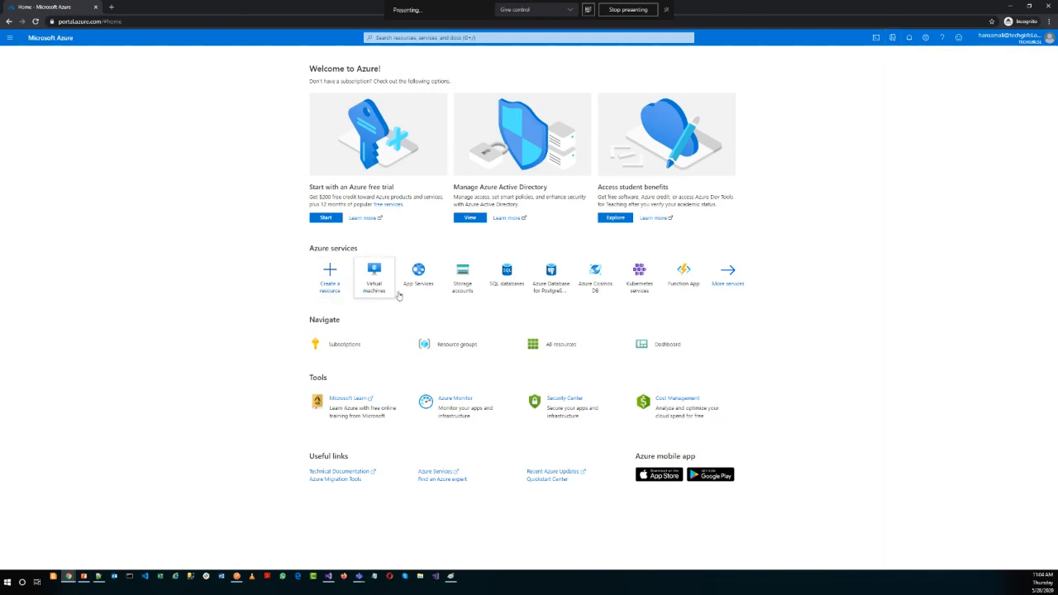
pyautogui.moveTo(539, 289)
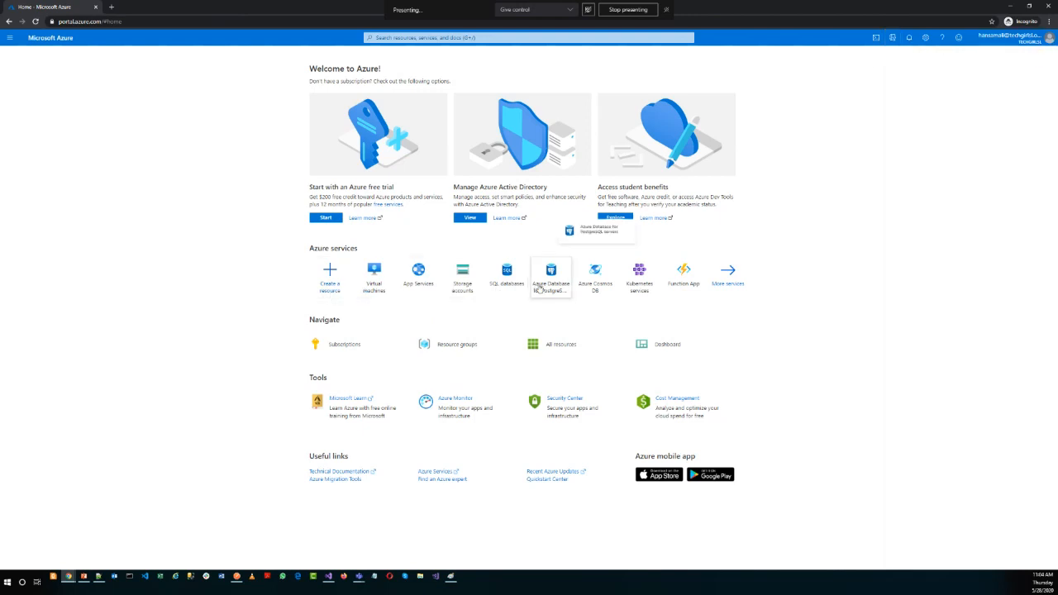
pyautogui.click(470, 218)
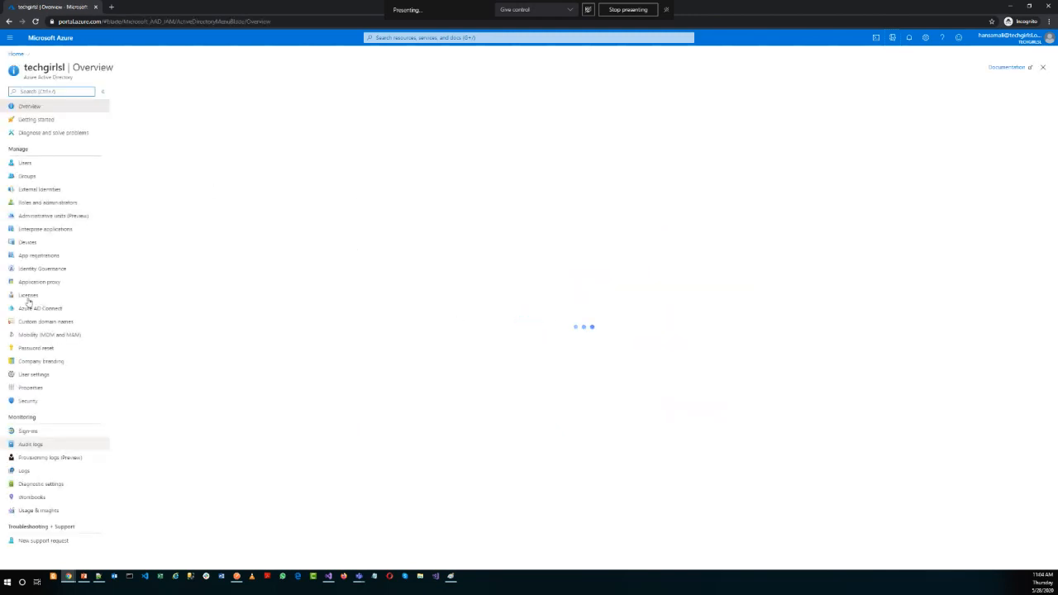
pyautogui.click(52, 255)
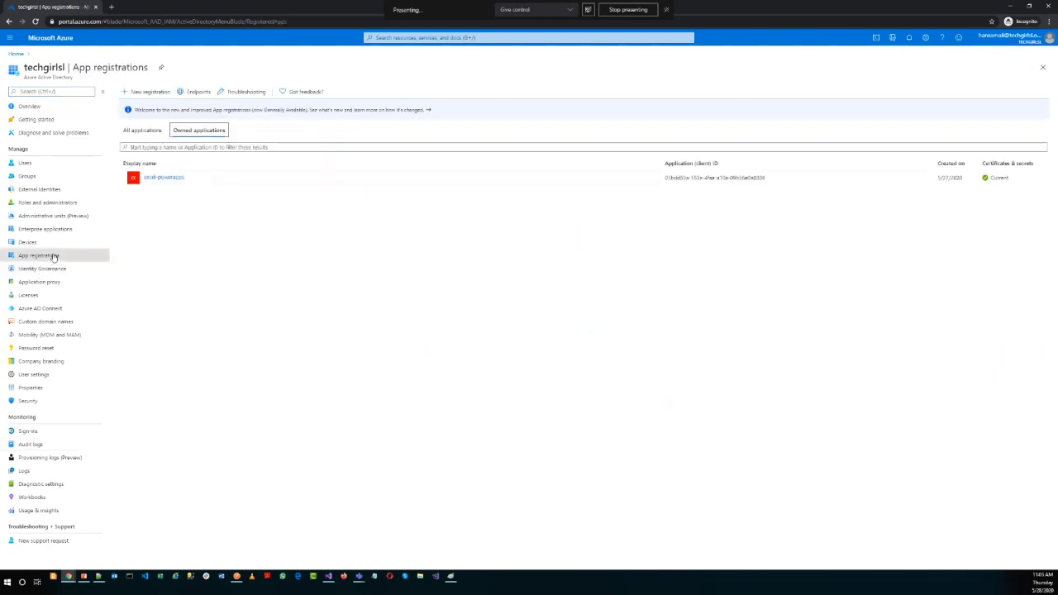
# Start a new app registration supporting accounts in any organizational directory and personal Microsoft accounts, and go to its Web redirect URI.
pyautogui.click(146, 93)
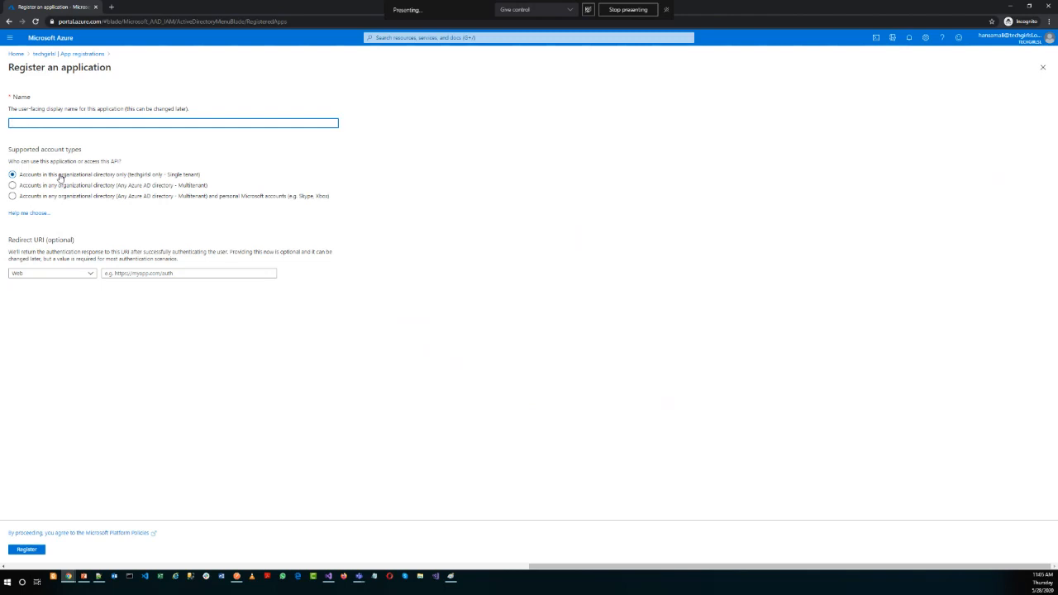
pyautogui.click(69, 197)
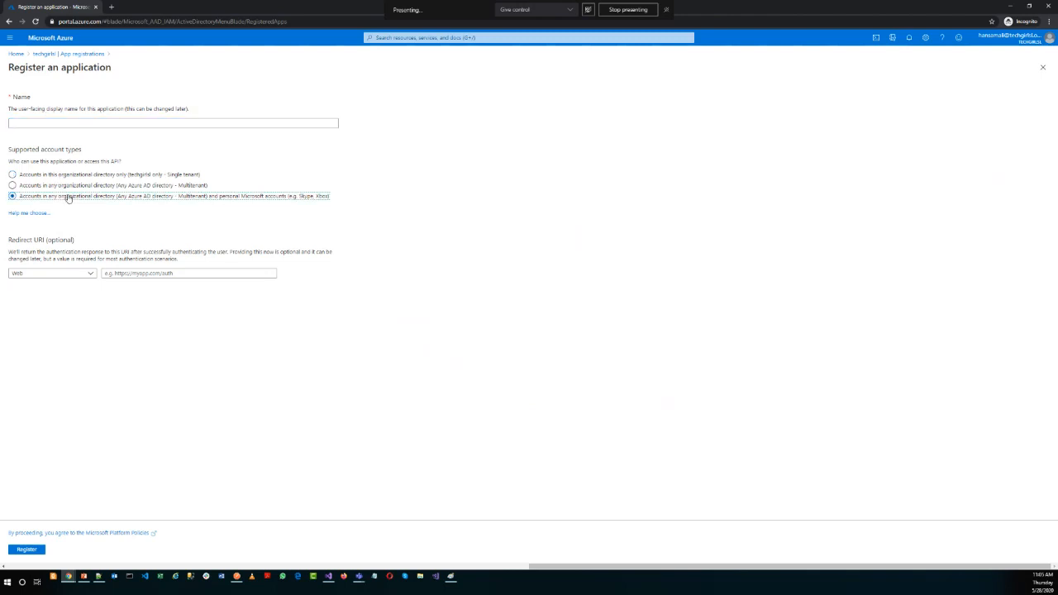
pyautogui.click(117, 273)
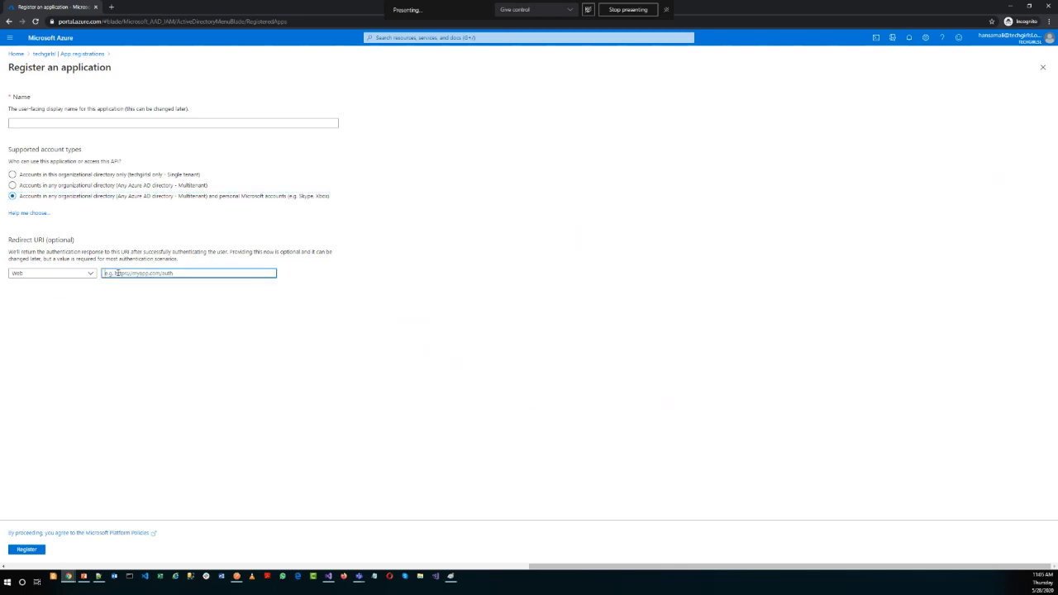
# Highlight the callback URL in Postman, return to the Azure incognito window and discard the unfinished app registration.
pyautogui.click(237, 576)
pyautogui.tripleClick(569, 228)
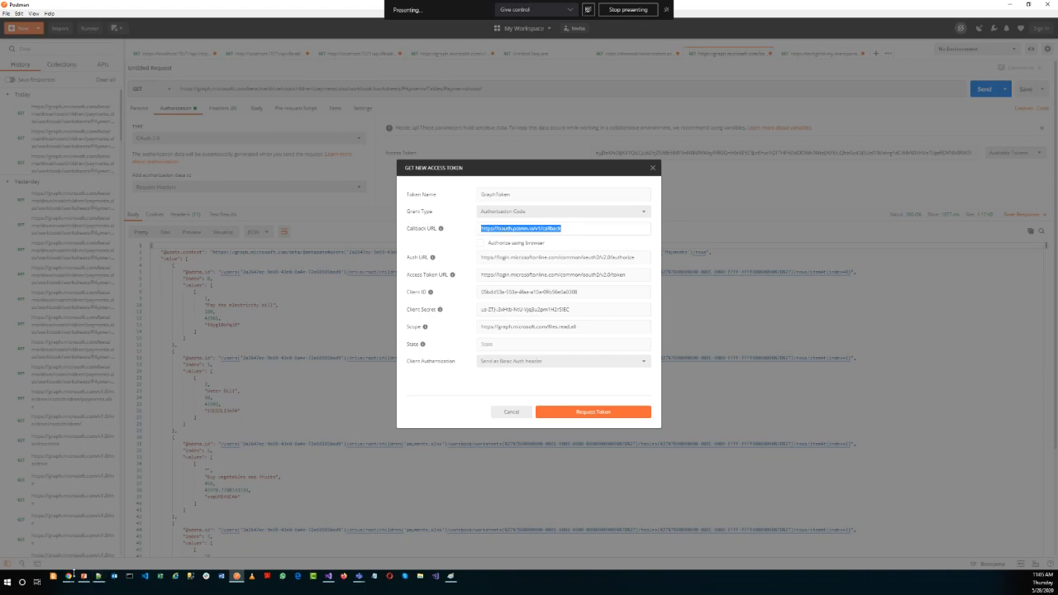
pyautogui.click(69, 577)
pyautogui.click(328, 543)
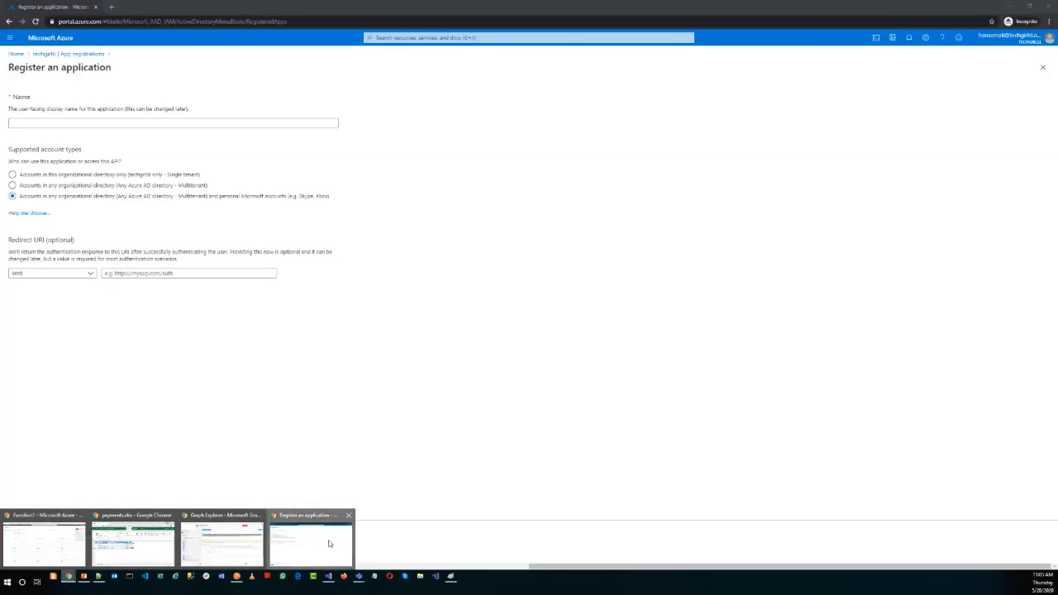
pyautogui.click(37, 55)
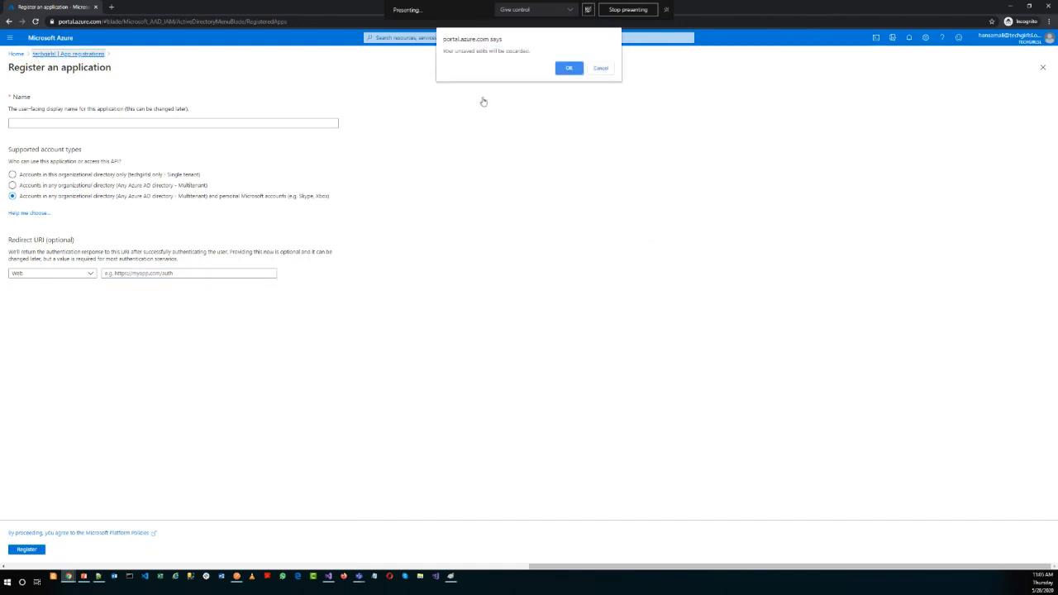
pyautogui.click(559, 69)
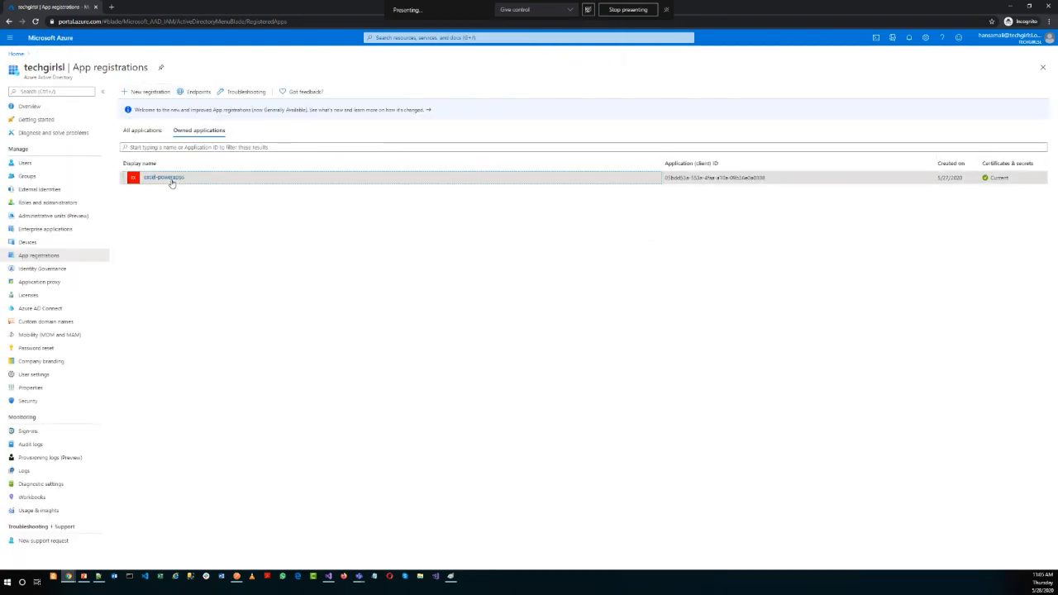
# Open the excel-powerapps registration, examine its application ID and redirect URIs, and return to its overview.
pyautogui.click(170, 178)
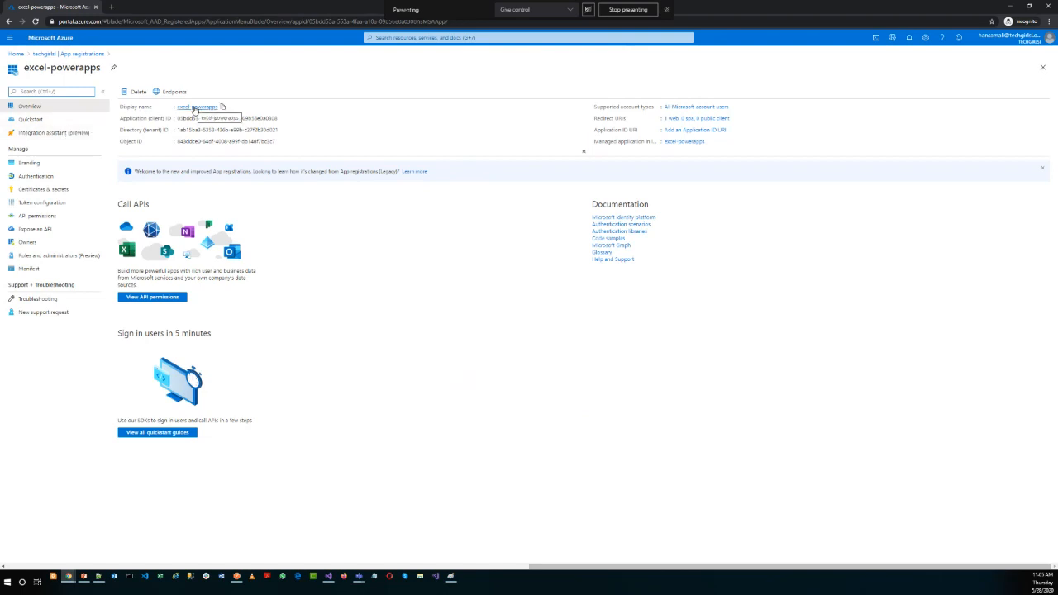
pyautogui.doubleClick(181, 118)
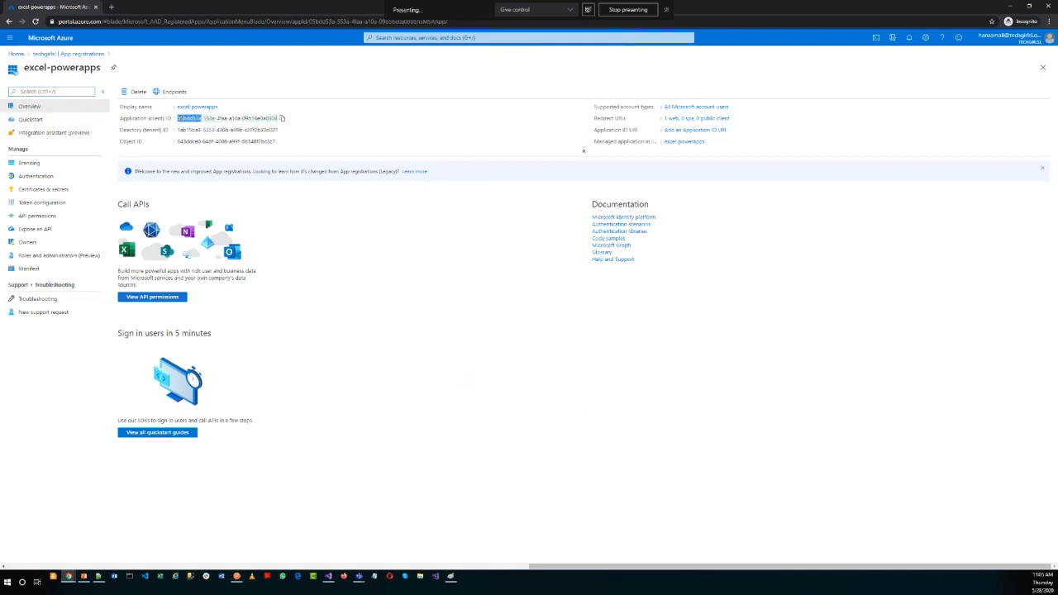
pyautogui.click(722, 120)
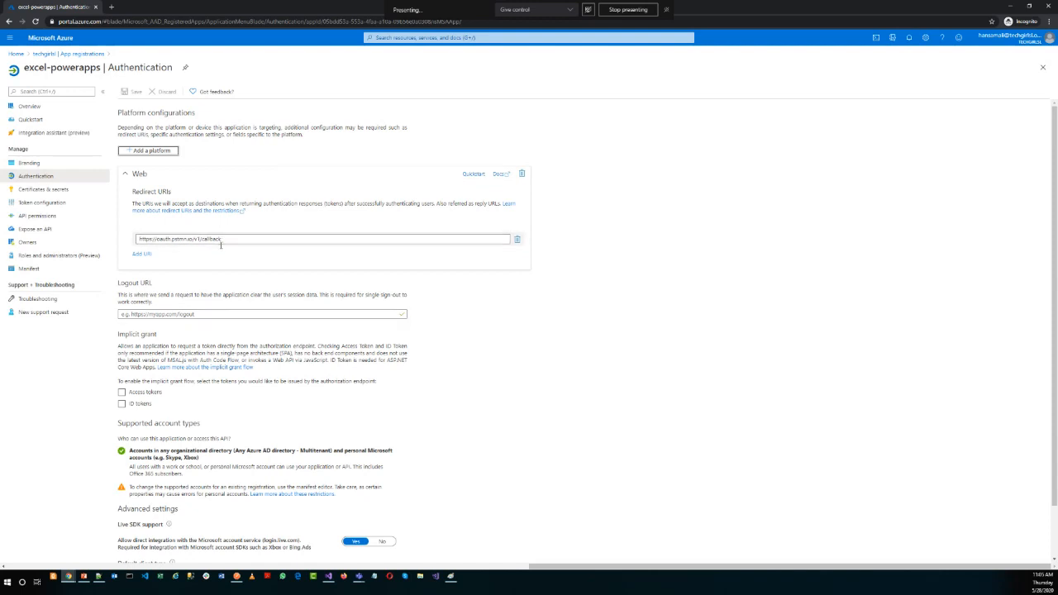
pyautogui.click(43, 110)
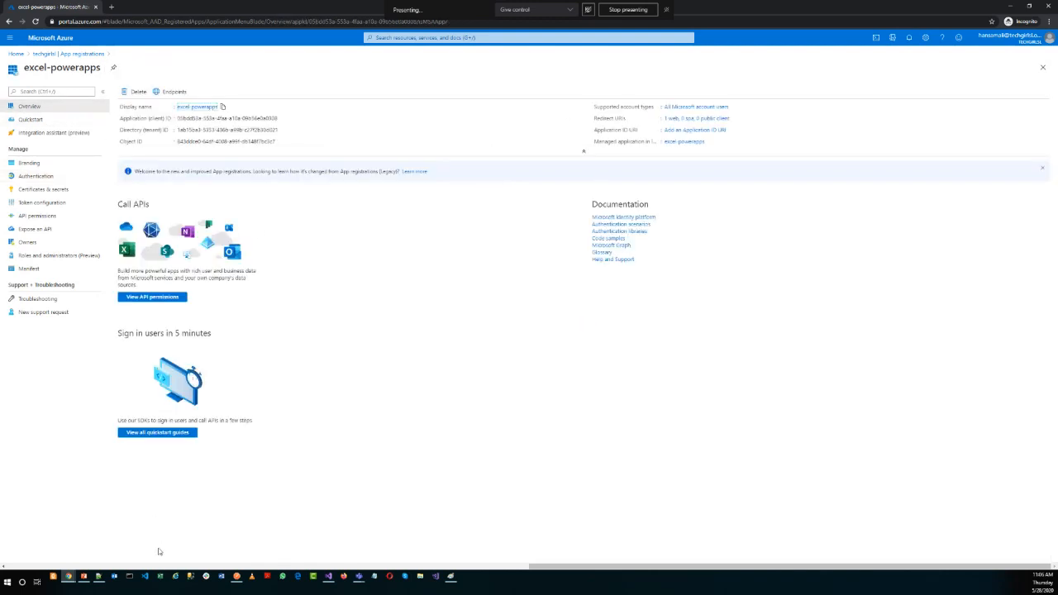
# Compare the excel-powerapps overview and its Certificates & secrets page with the access token form in Postman.
pyautogui.click(237, 577)
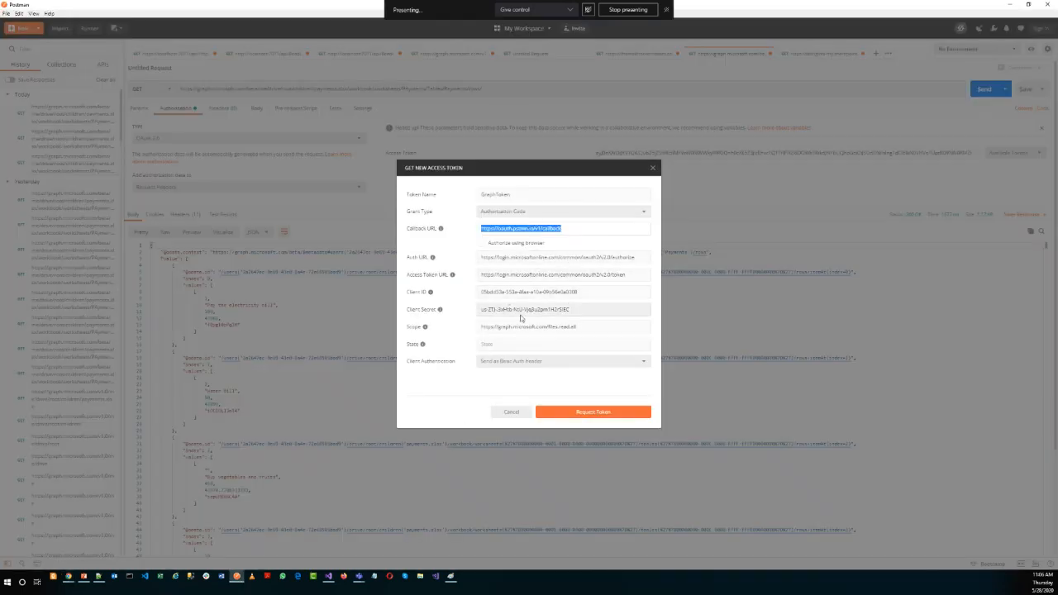
pyautogui.click(1011, 5)
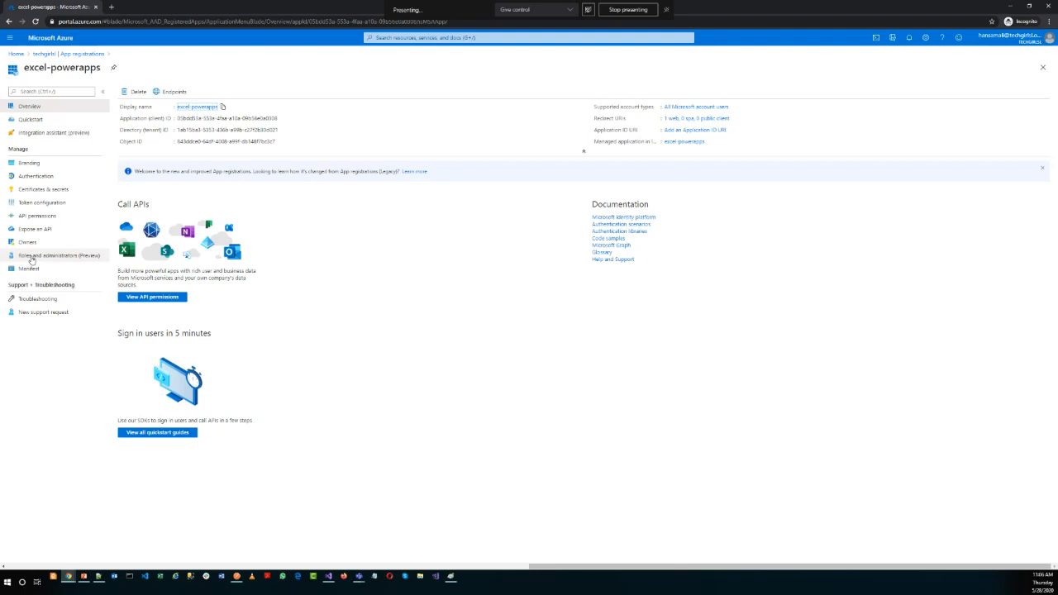
pyautogui.click(53, 192)
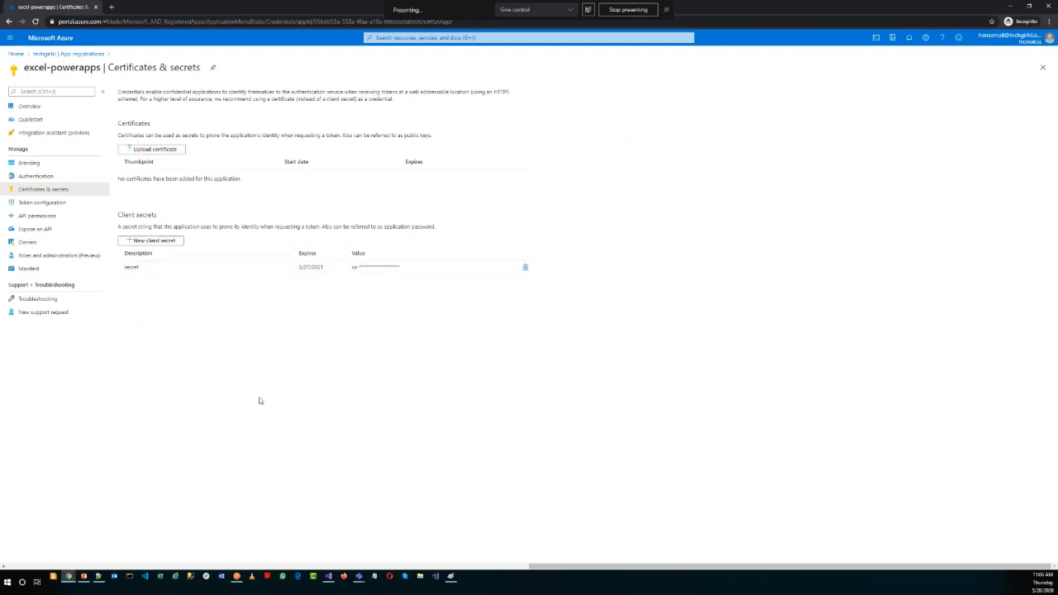
pyautogui.click(237, 576)
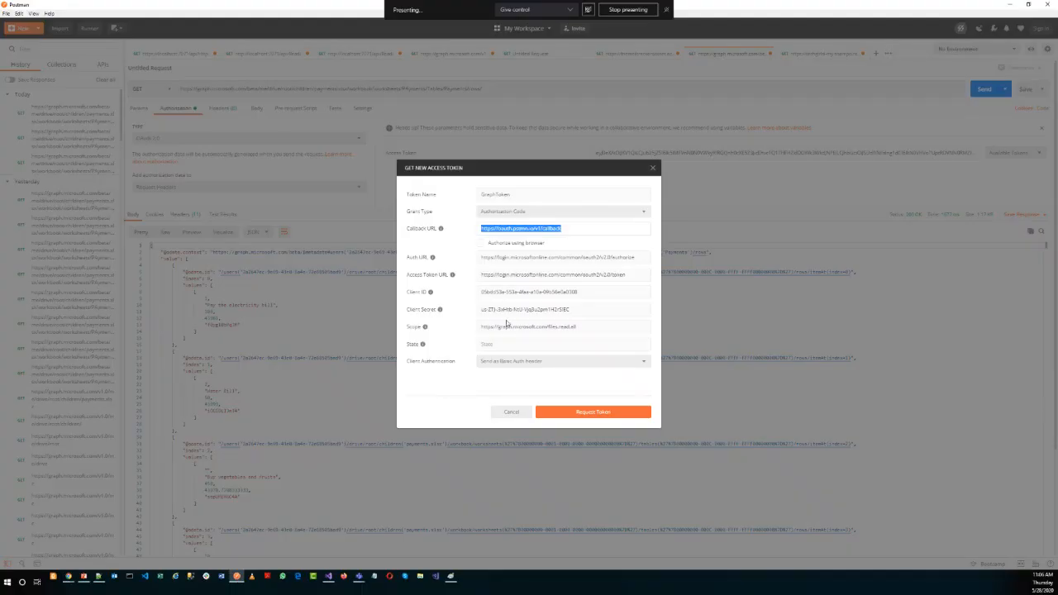
# Check the files.read.all scope in the access token form and request a new token.
pyautogui.moveTo(426, 329)
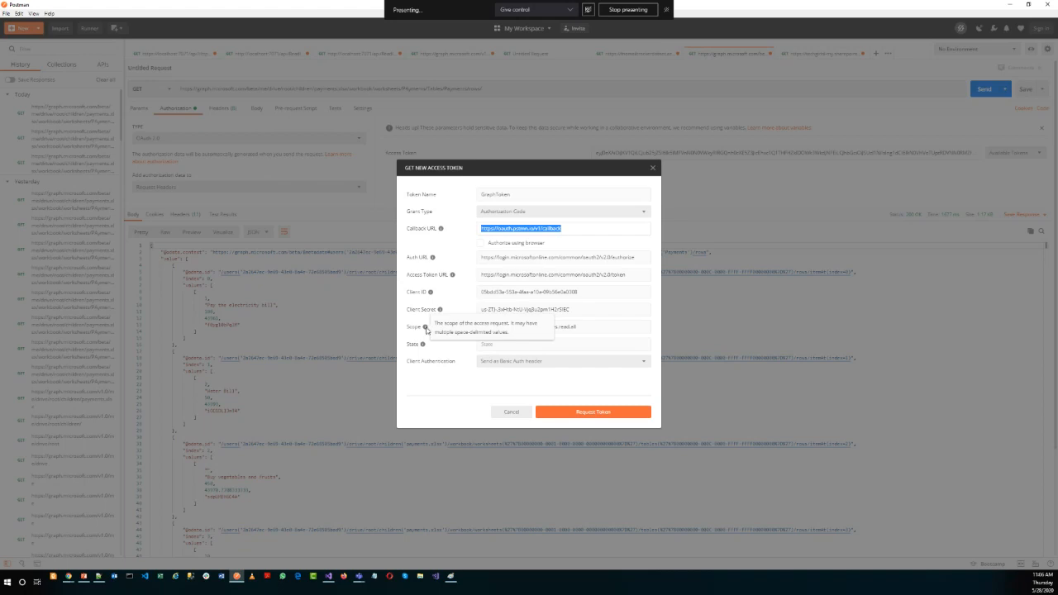
pyautogui.doubleClick(553, 327)
pyautogui.doubleClick(572, 327)
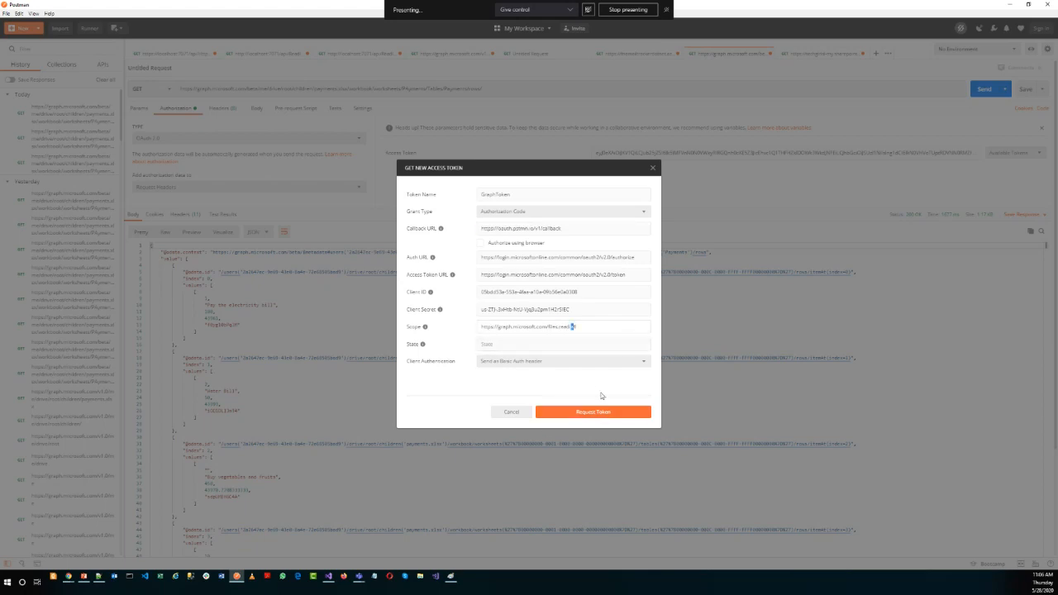
pyautogui.click(618, 417)
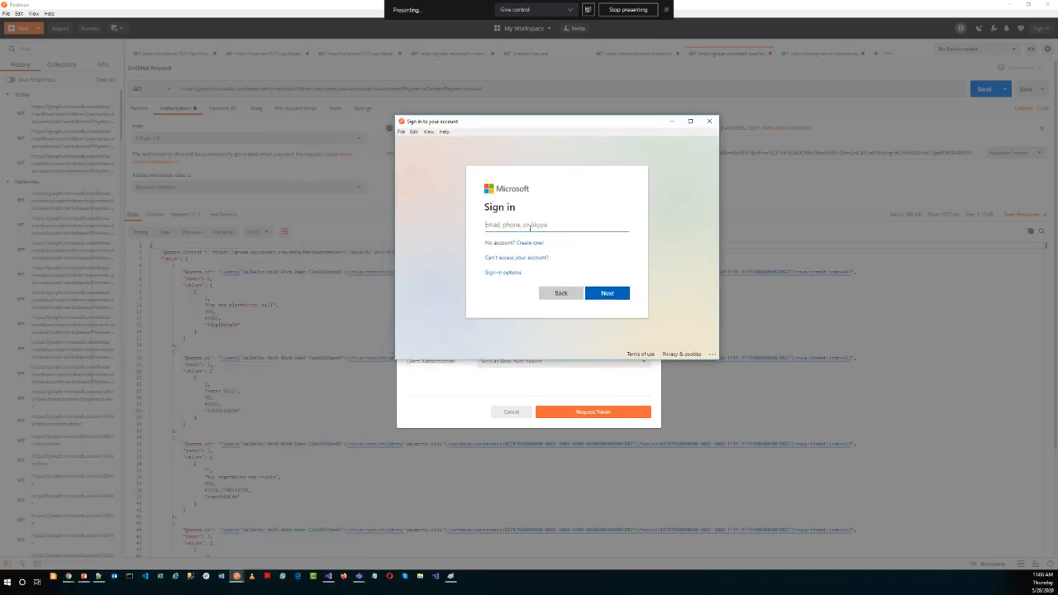
# Enter the account's e-mail address in the Microsoft sign-in window and continue to the password page.
pyautogui.press('Tab')
pyautogui.press('Tab')
pyautogui.press('Tab')
pyautogui.press('Tab')
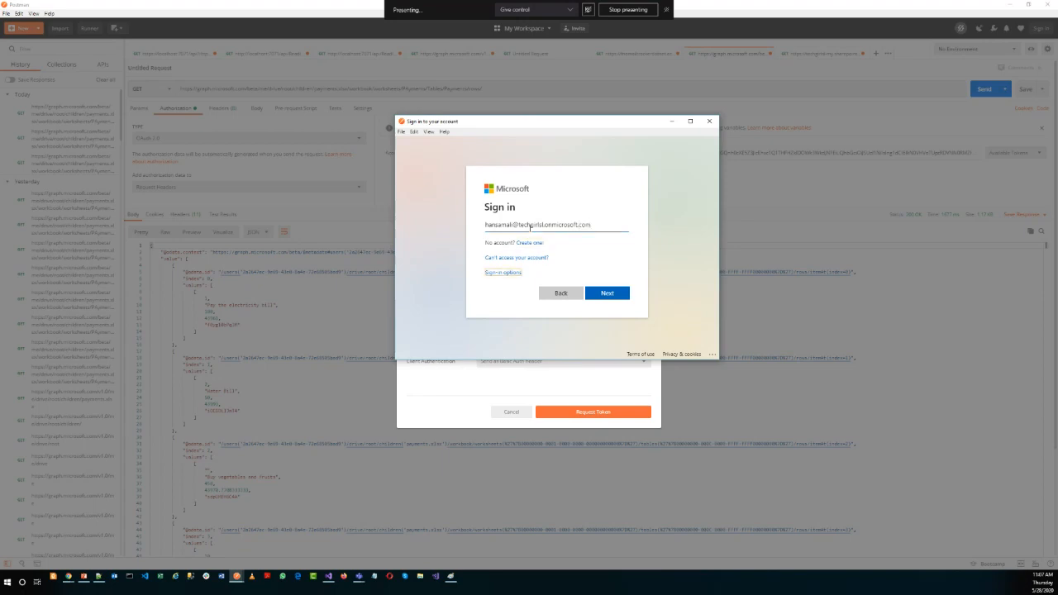
pyautogui.press('Return')
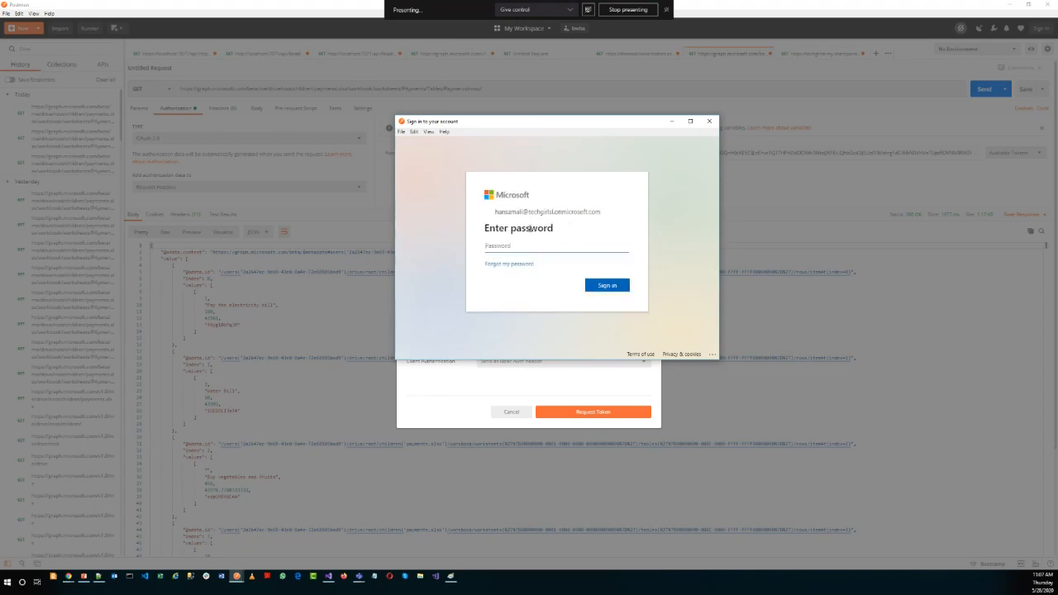
# Enter the account password, sign in, and agree to stay signed in without being asked again.
pyautogui.write('•••••')
pyautogui.press('Tab')
pyautogui.press('Tab')
pyautogui.press('Return')
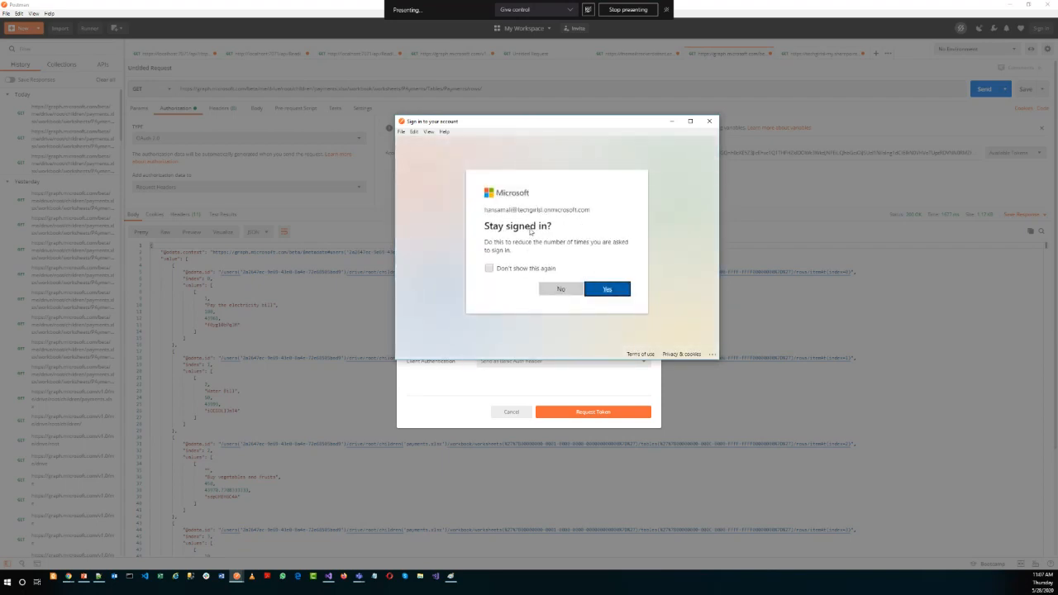
pyautogui.click(518, 269)
pyautogui.click(625, 289)
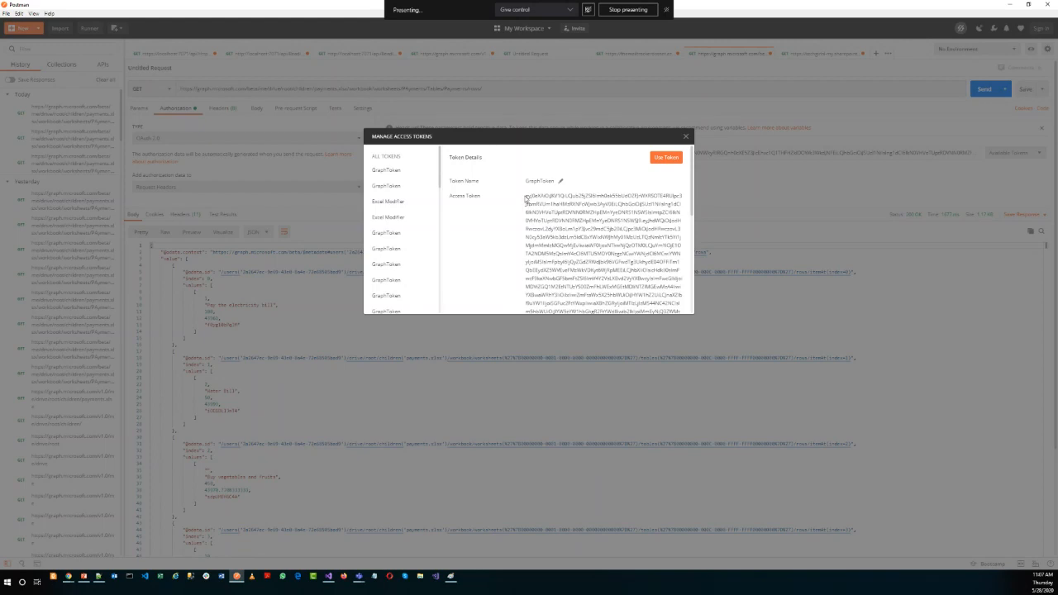
# Highlight the full new access token, apply it to the request, and send the request.
pyautogui.moveTo(525, 198); pyautogui.dragTo(612, 244)
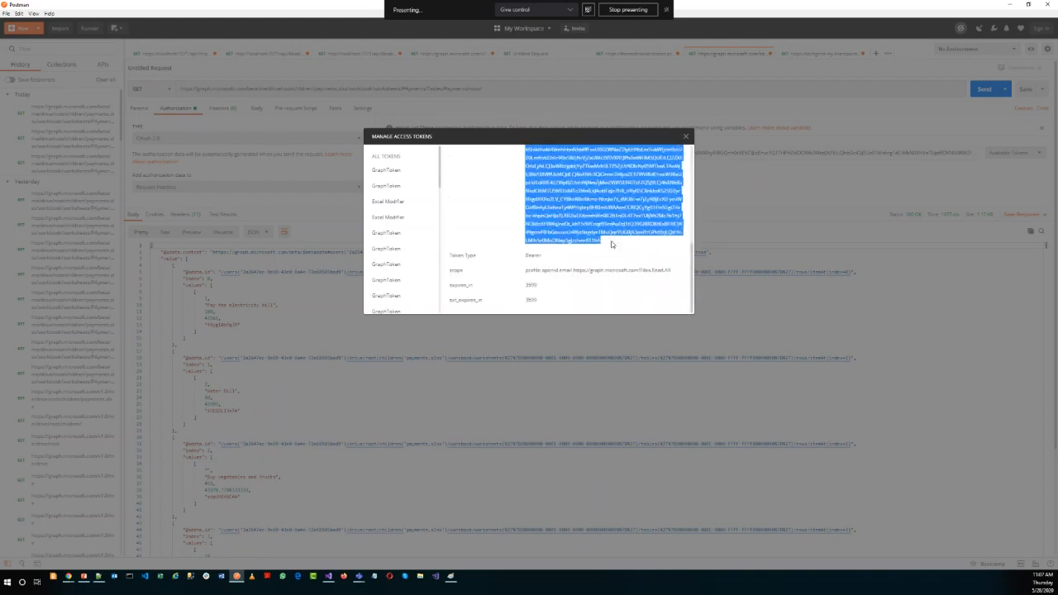
pyautogui.scroll(2, 612, 240)
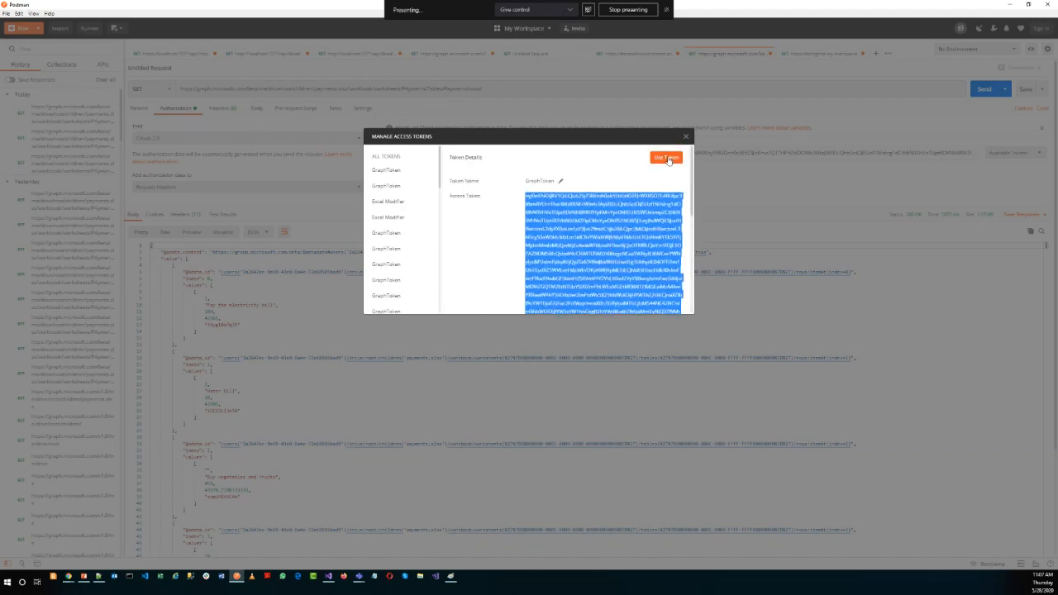
pyautogui.click(666, 156)
pyautogui.click(984, 89)
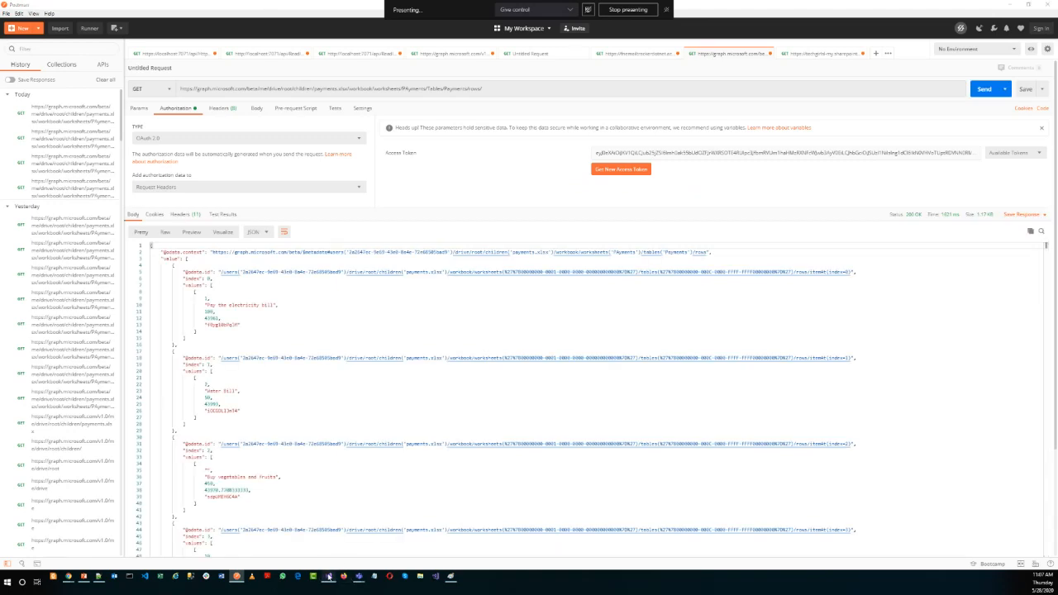
# Switch to Visual Studio, view the AccessToken setting in local.settings.json, and return to Function1.cs.
pyautogui.click(328, 576)
pyautogui.click(304, 171)
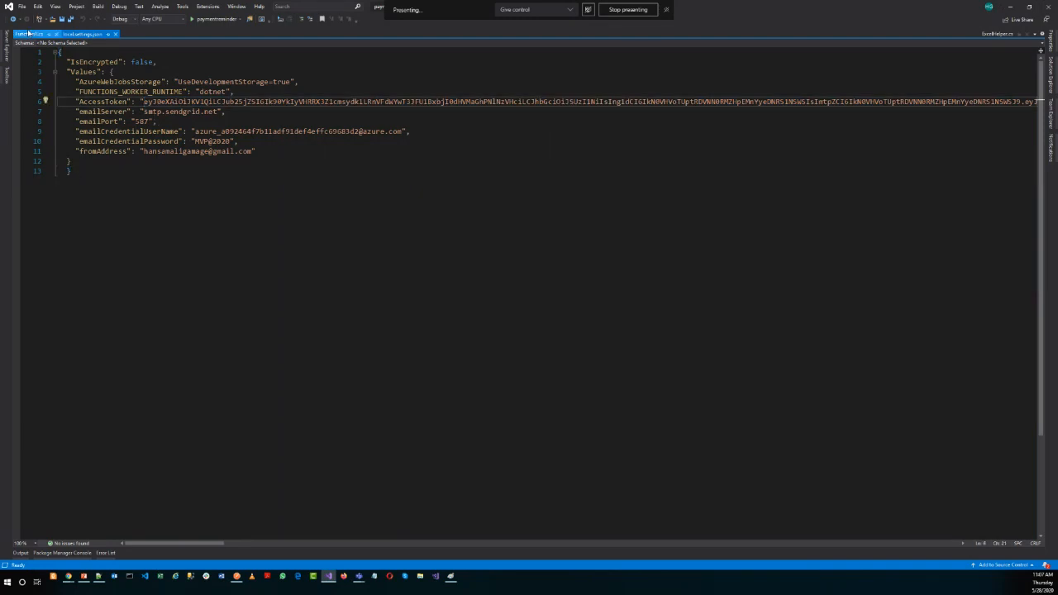
pyautogui.click(28, 34)
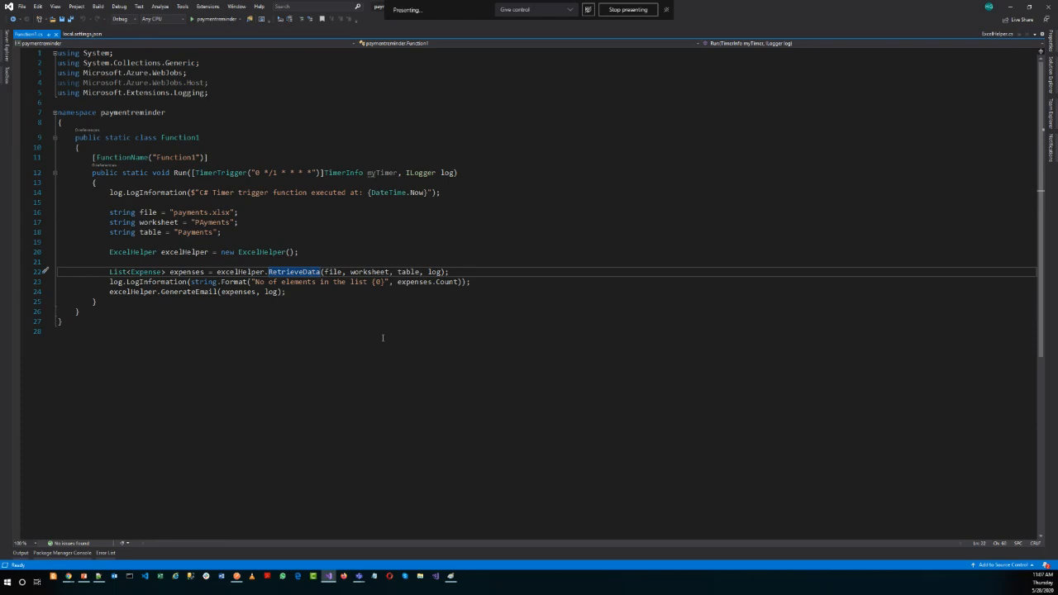
# Find the Graph Explorer window in Chrome and examine the query URL for the payments.xlsx table rows.
pyautogui.moveTo(70, 576)
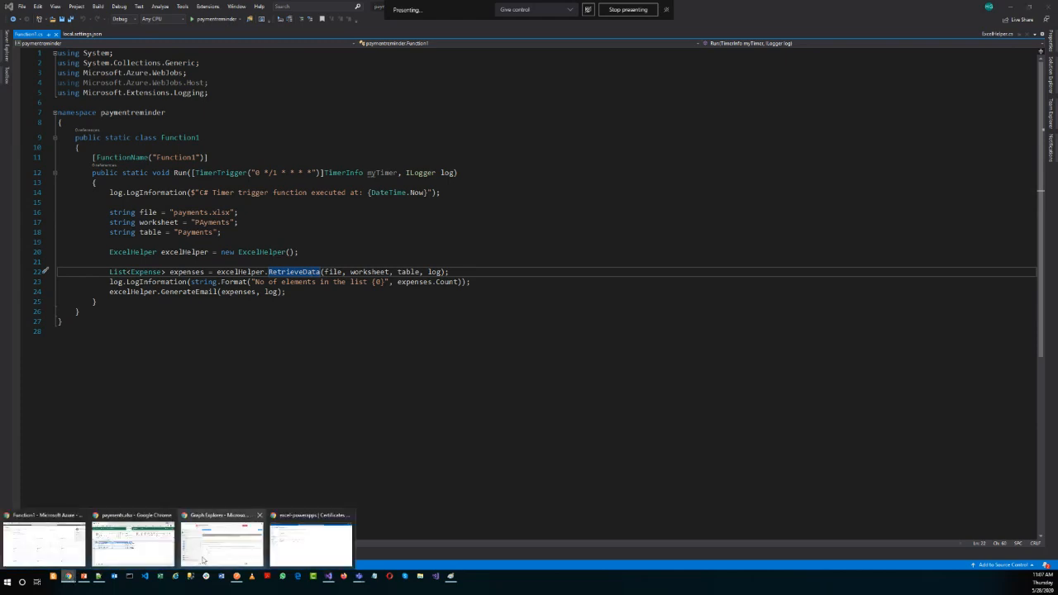
pyautogui.click(328, 542)
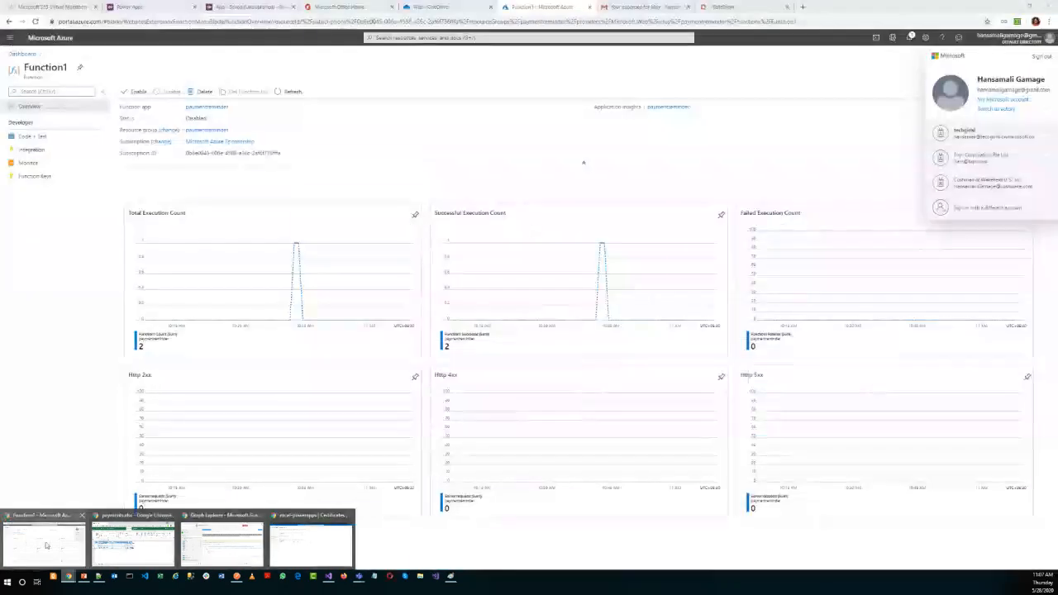
pyautogui.click(45, 545)
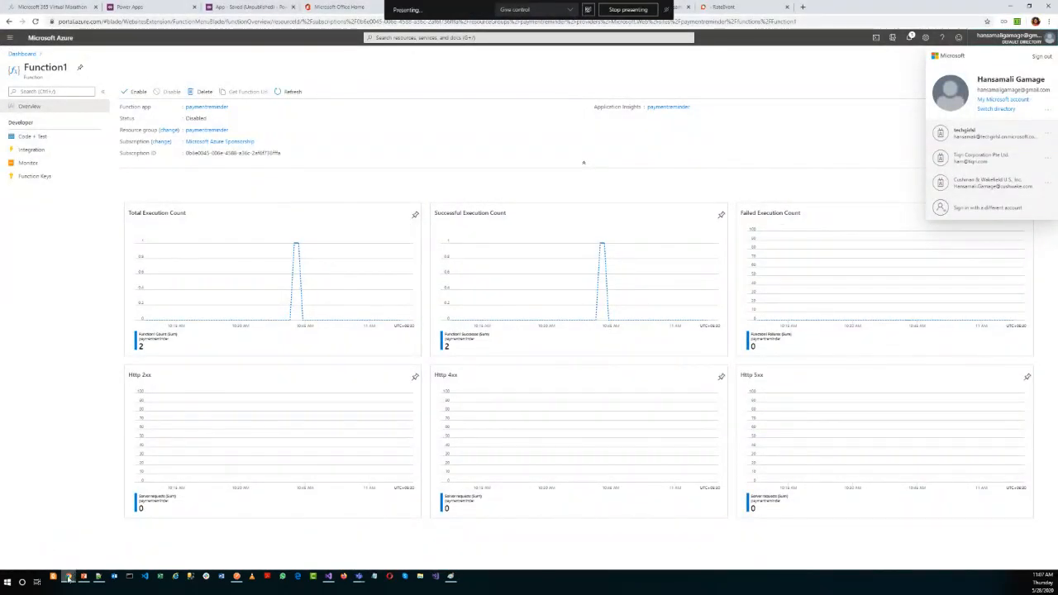
pyautogui.moveTo(70, 577)
pyautogui.moveTo(158, 548)
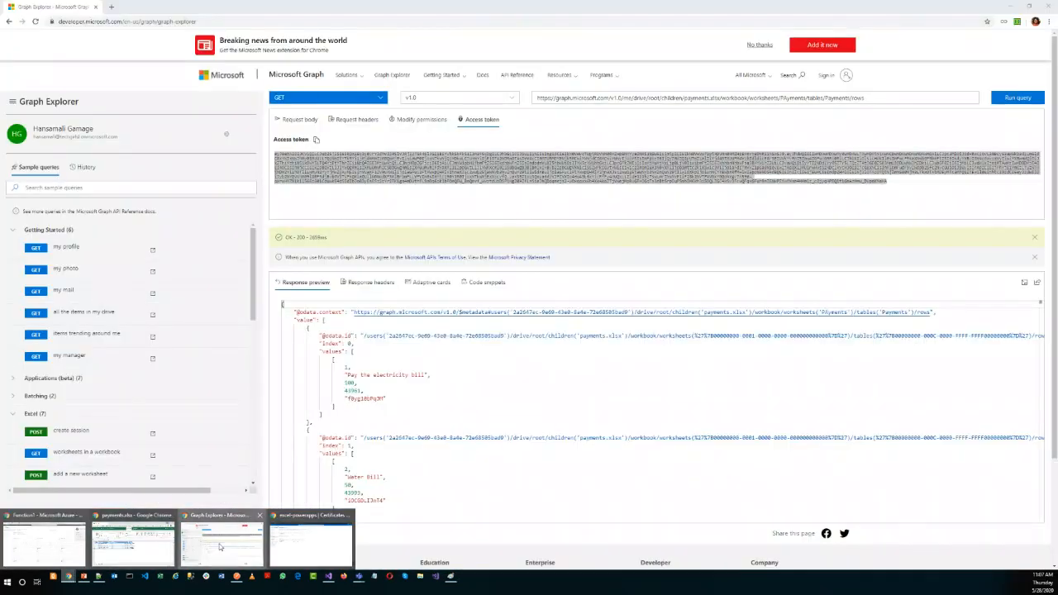
pyautogui.click(221, 544)
pyautogui.click(684, 97)
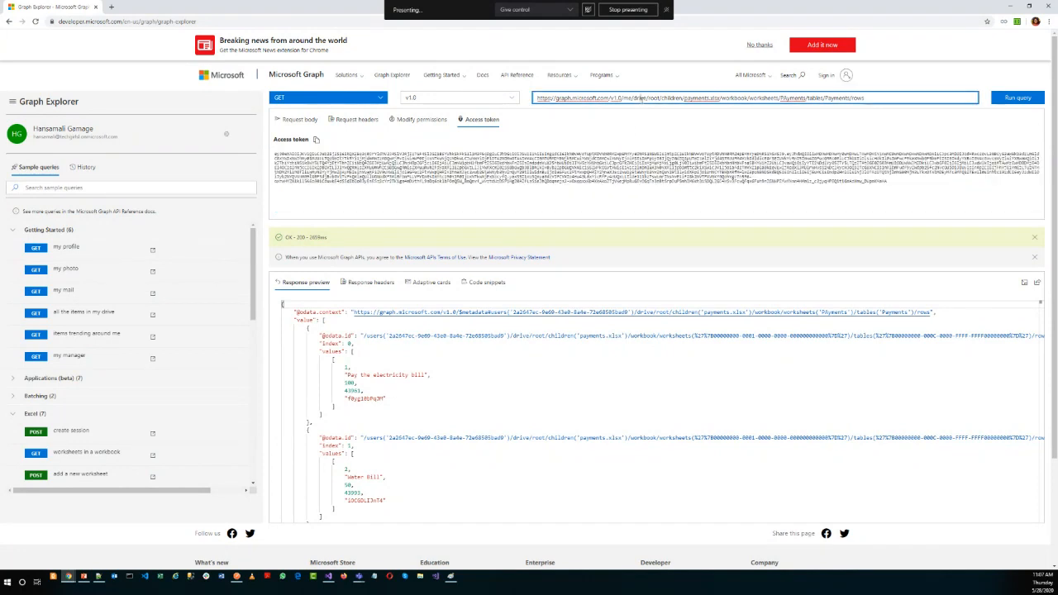
pyautogui.click(870, 100)
# Return to Function1.cs in Visual Studio and go to the implementation of RetrieveData.
pyautogui.click(329, 576)
pyautogui.click(256, 281)
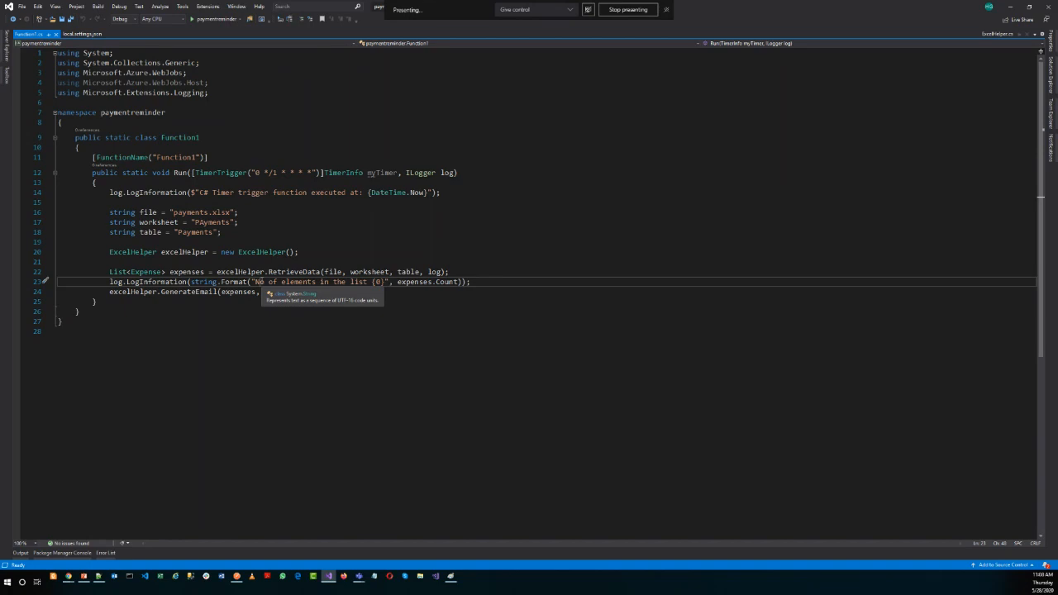
pyautogui.click(231, 283)
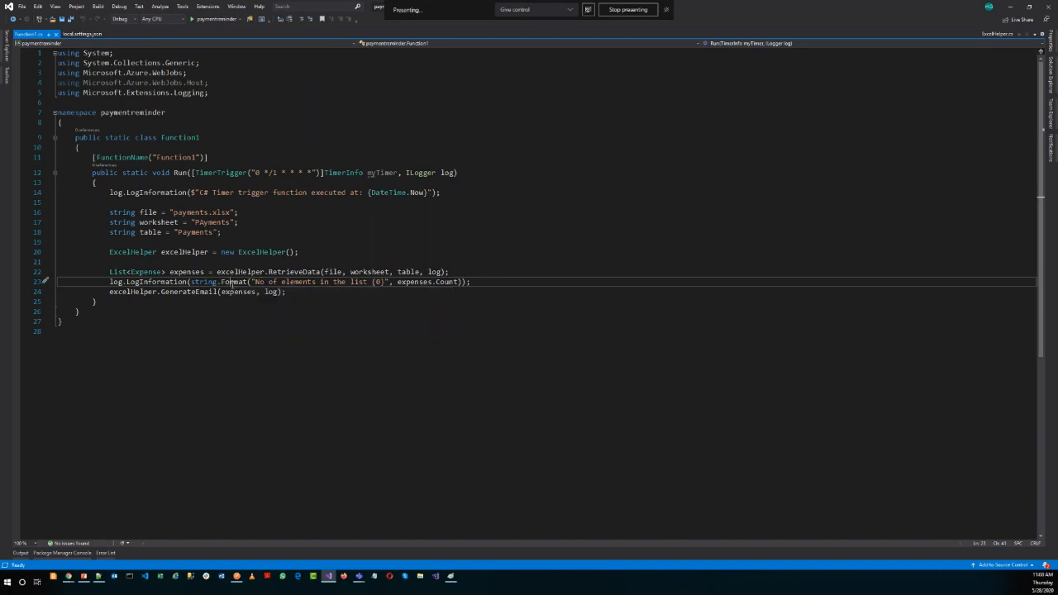
pyautogui.rightClick(281, 271)
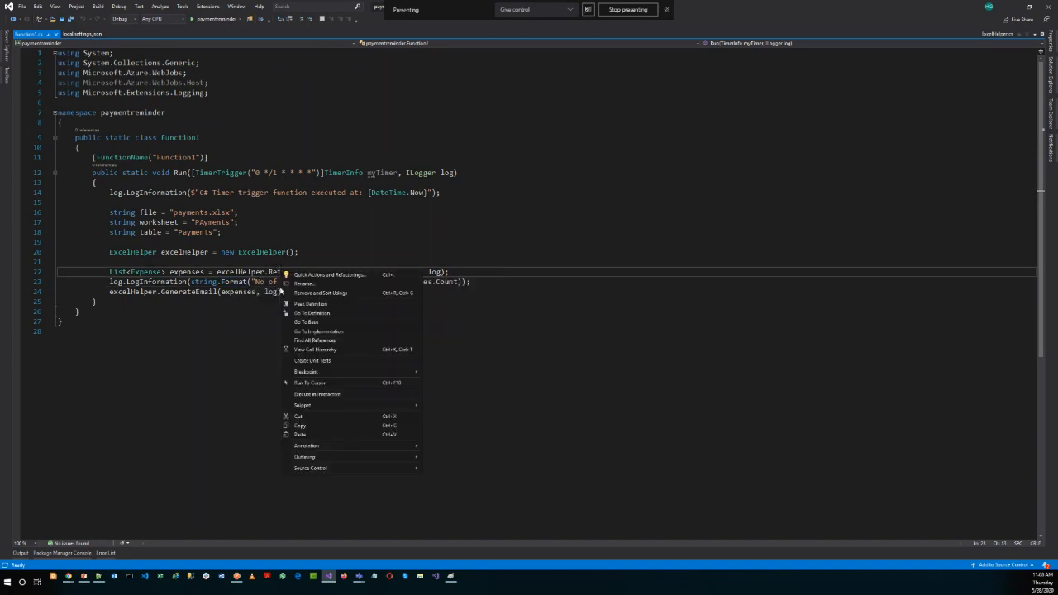
pyautogui.click(305, 335)
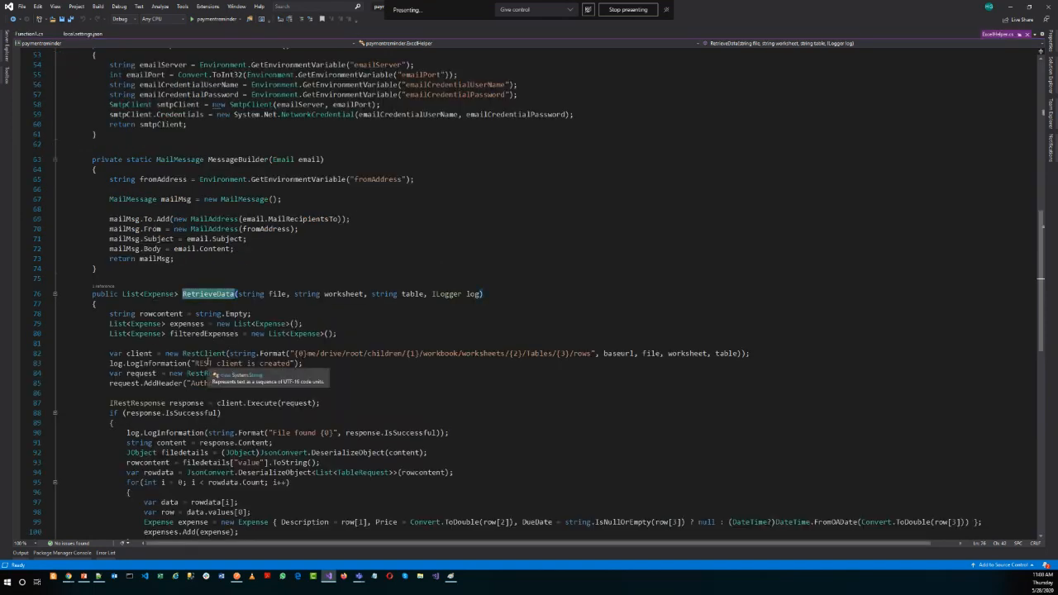
# Examine the RetrieveData request code, highlighting the Graph URL format, the authorization access token, and the request and response variables.
pyautogui.scroll(-3, 208, 364)
pyautogui.click(294, 265)
pyautogui.moveTo(293, 264); pyautogui.dragTo(593, 265)
pyautogui.click(502, 306)
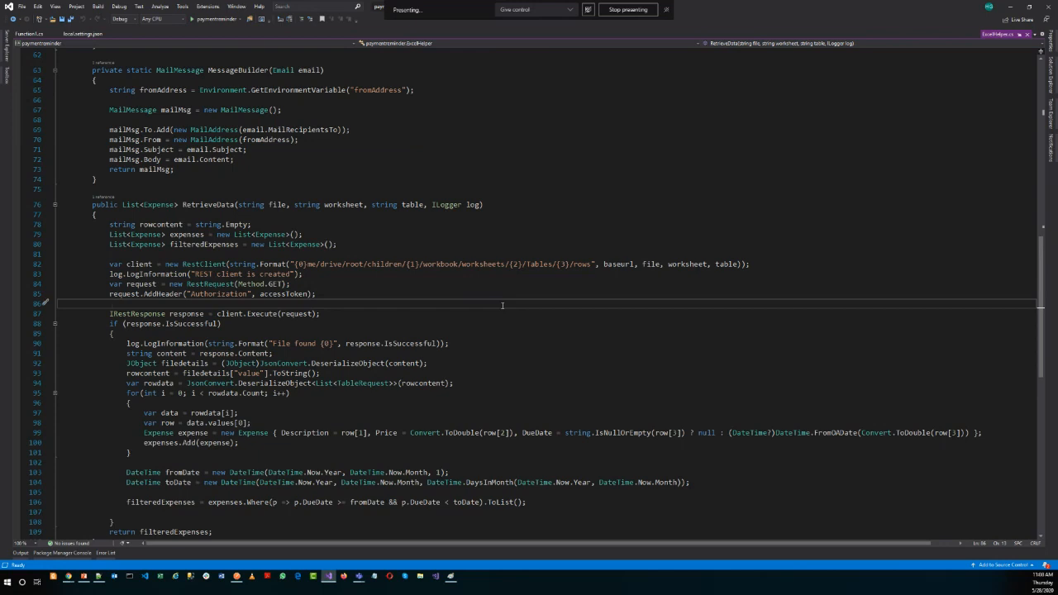
pyautogui.doubleClick(285, 294)
pyautogui.doubleClick(135, 296)
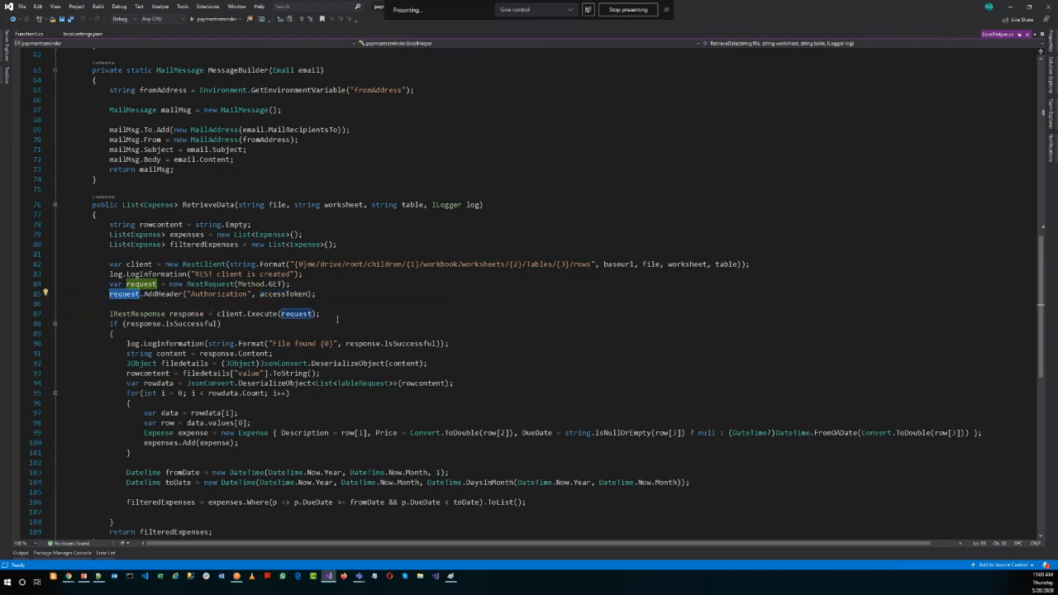
pyautogui.doubleClick(186, 314)
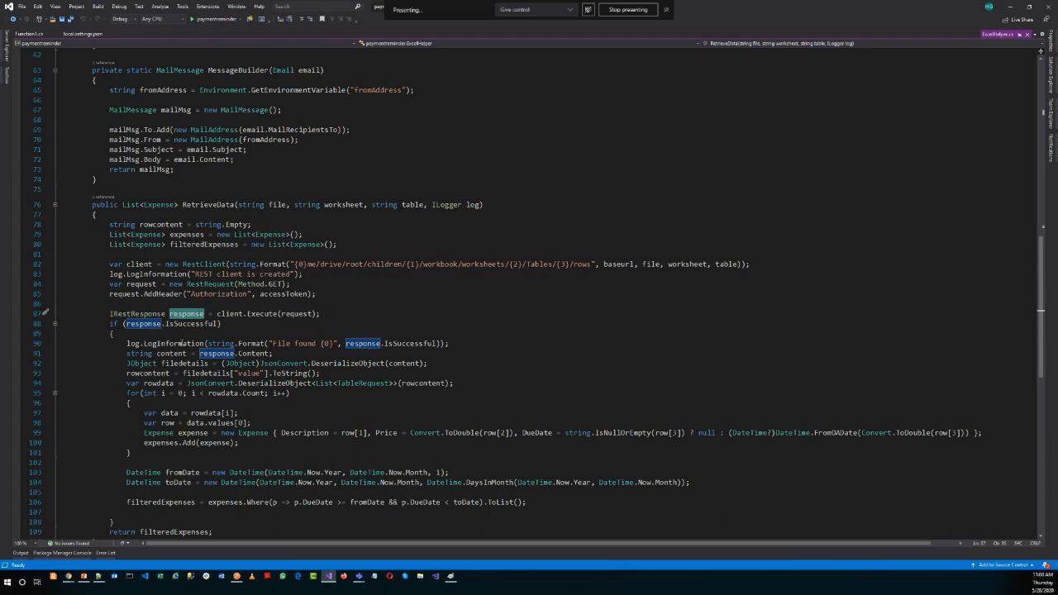
# Examine how RetrieveData logs the found file, deserializes the response content and loops through the row data.
pyautogui.scroll(-1, 181, 343)
pyautogui.click(272, 353)
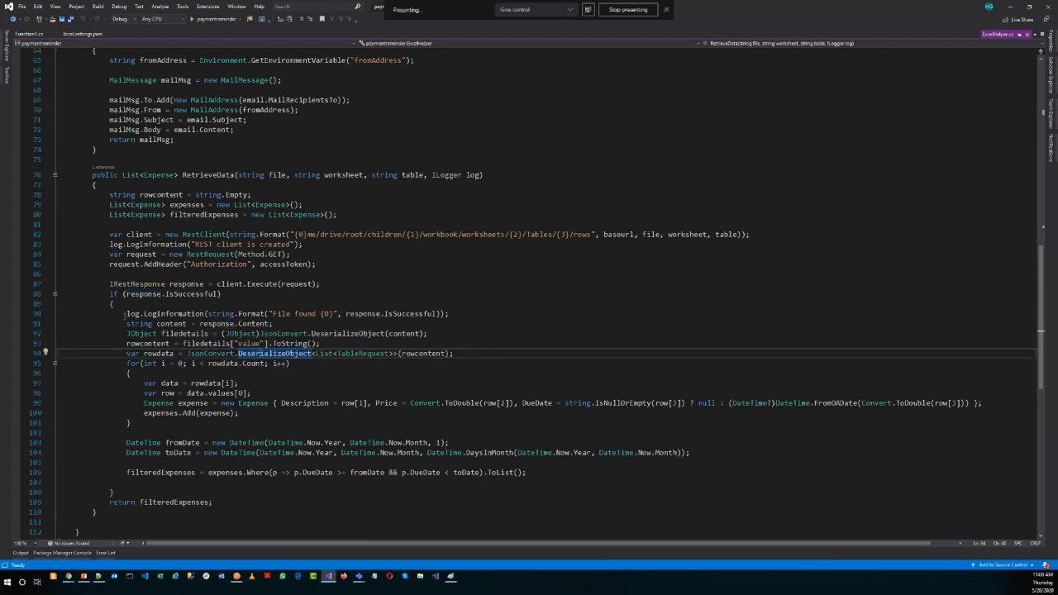
pyautogui.moveTo(124, 314); pyautogui.dragTo(451, 314)
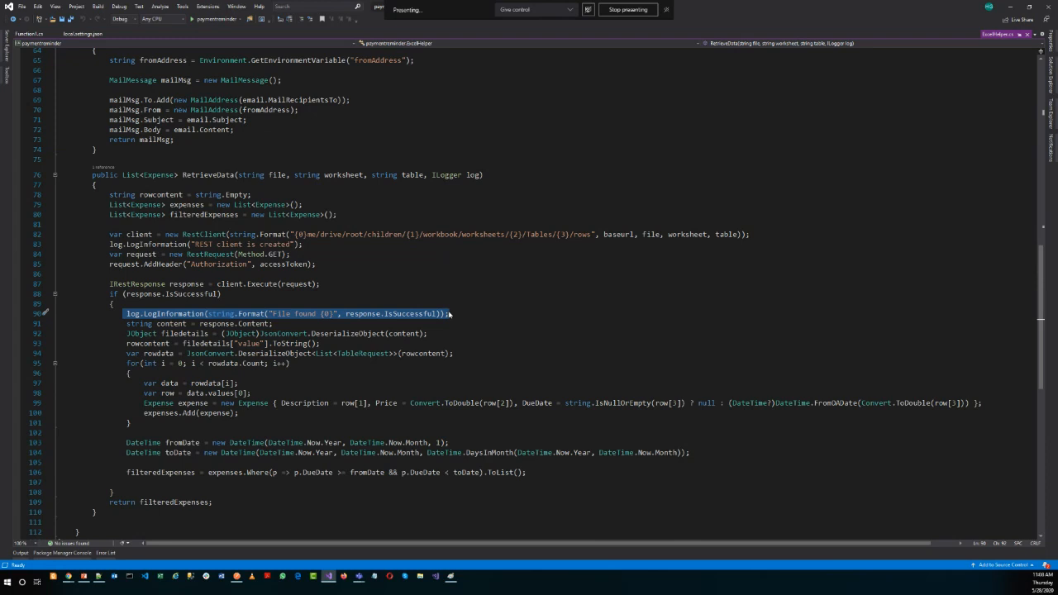
pyautogui.click(205, 343)
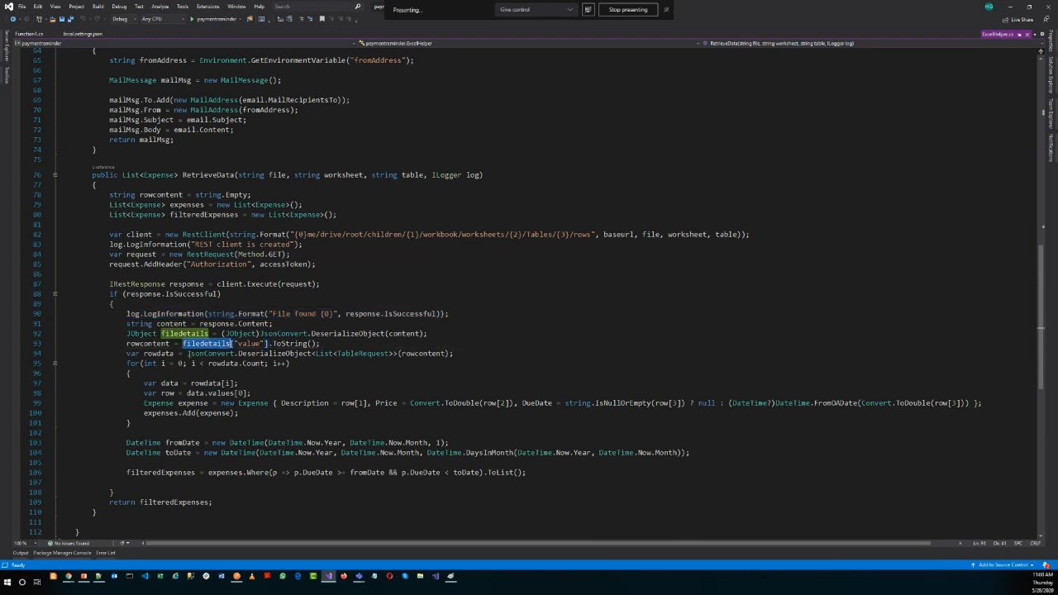
pyautogui.doubleClick(148, 343)
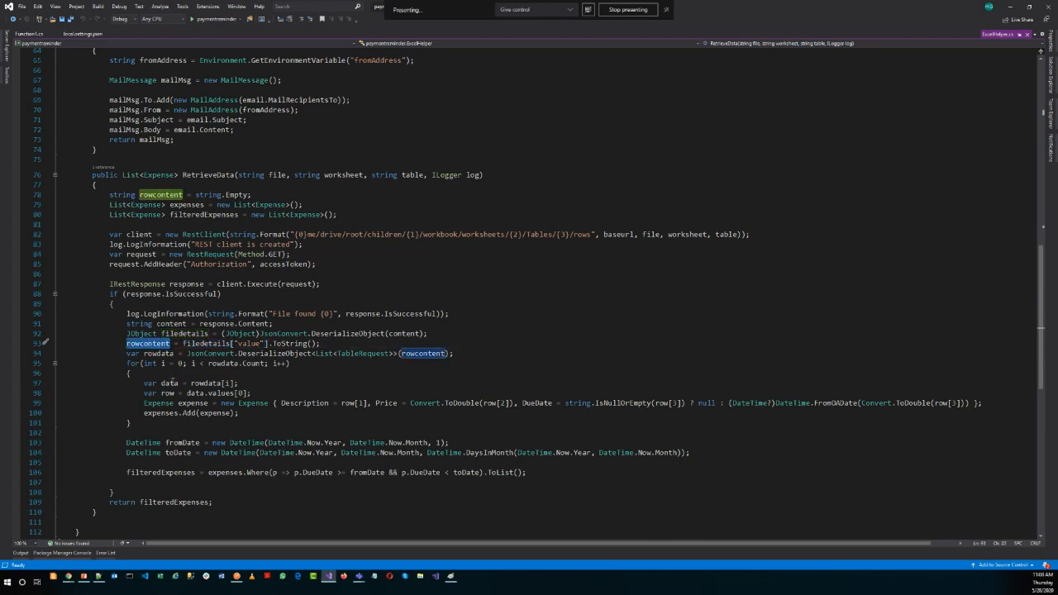
pyautogui.click(169, 383)
pyautogui.scroll(1, 273, 406)
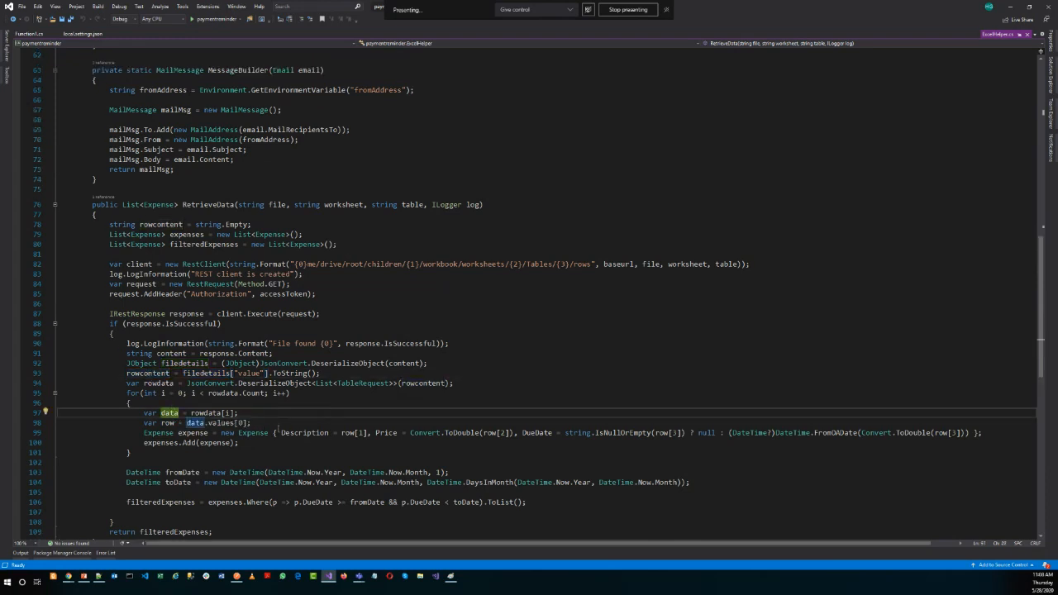
pyautogui.scroll(-2, 281, 411)
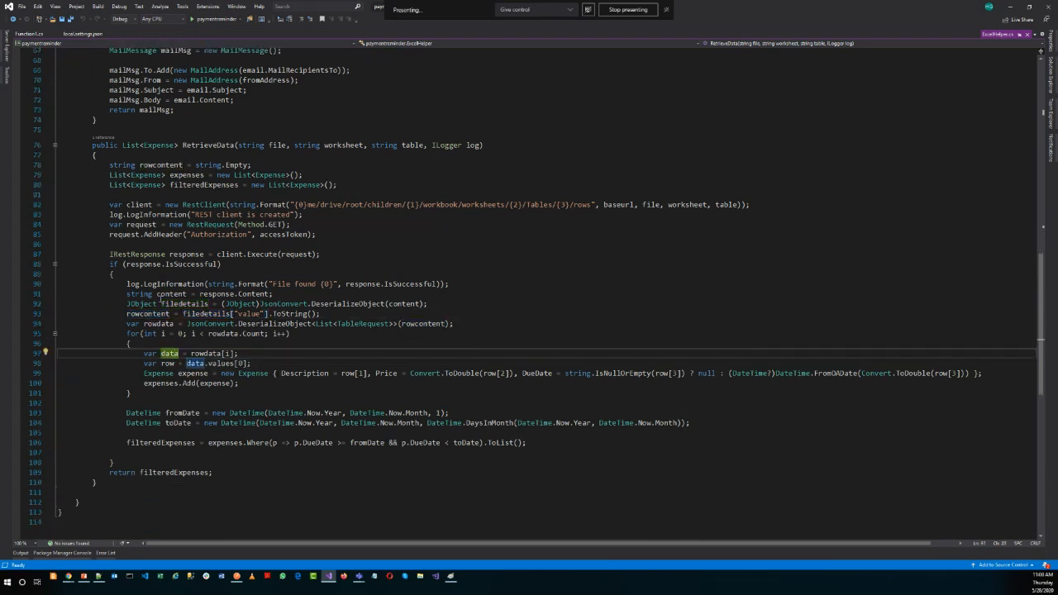
pyautogui.scroll(2, 140, 239)
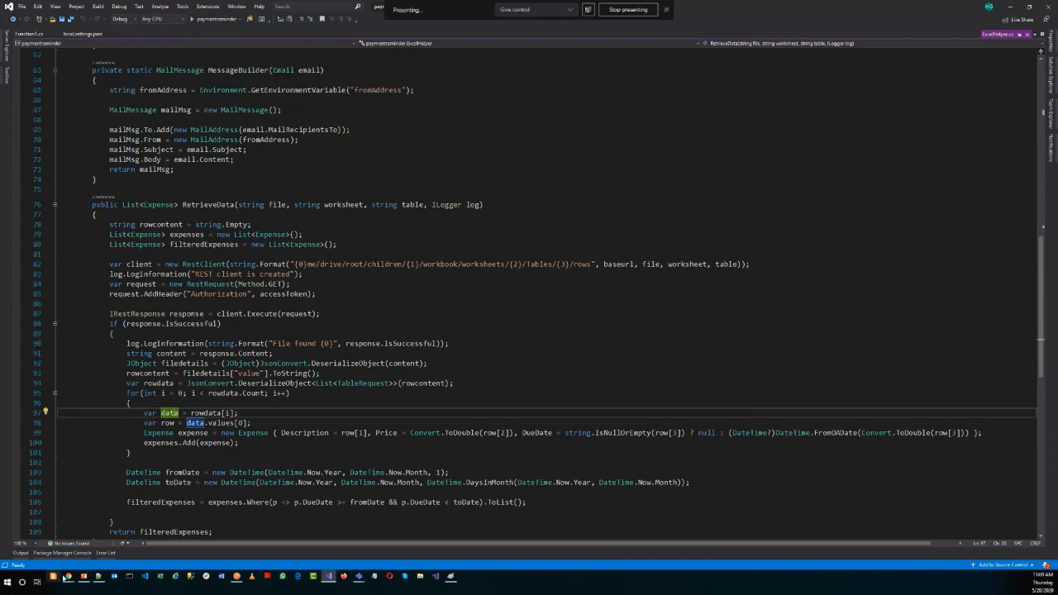
# Switch to Postman and highlight the values array of the electricity bill row in the response.
pyautogui.click(237, 576)
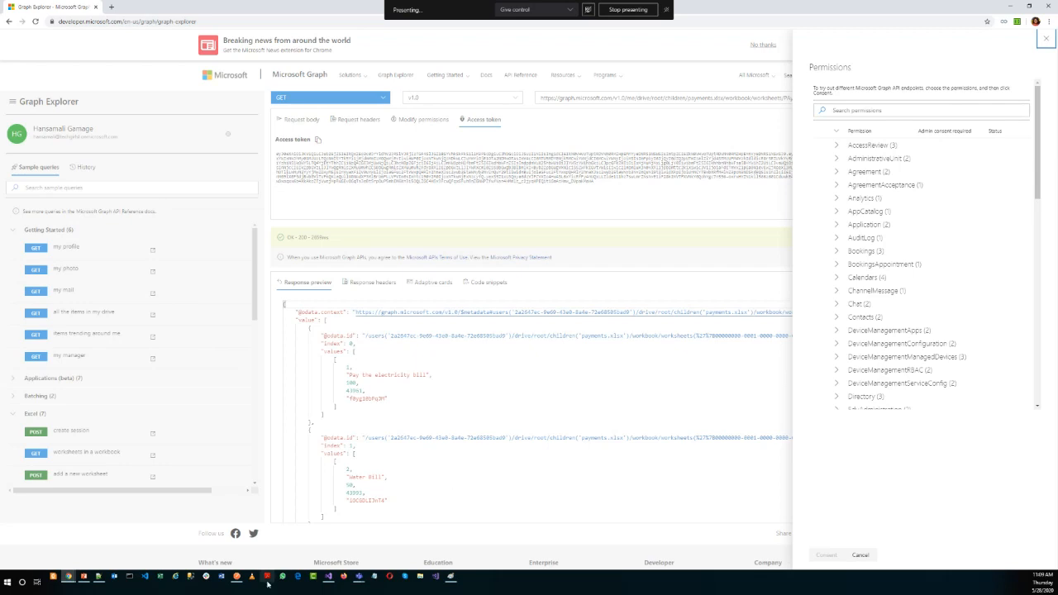
pyautogui.click(239, 577)
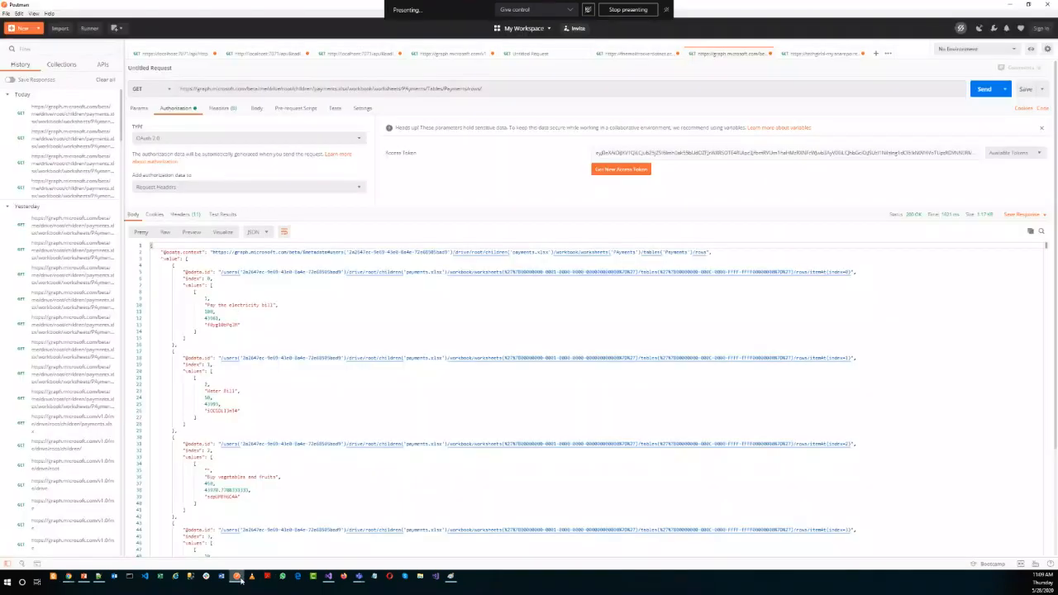
pyautogui.click(196, 378)
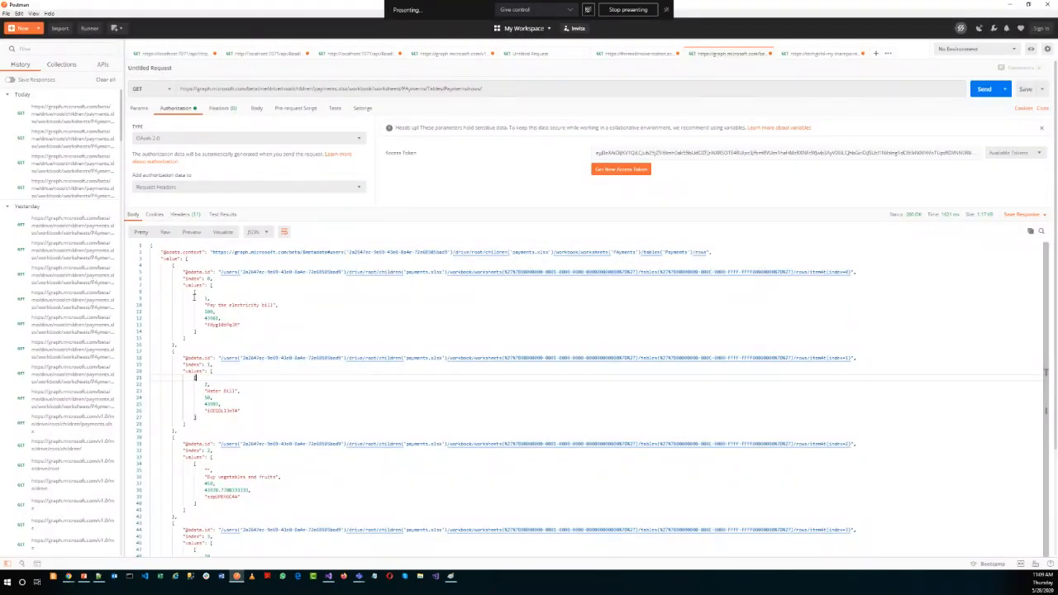
pyautogui.moveTo(186, 285); pyautogui.dragTo(203, 341)
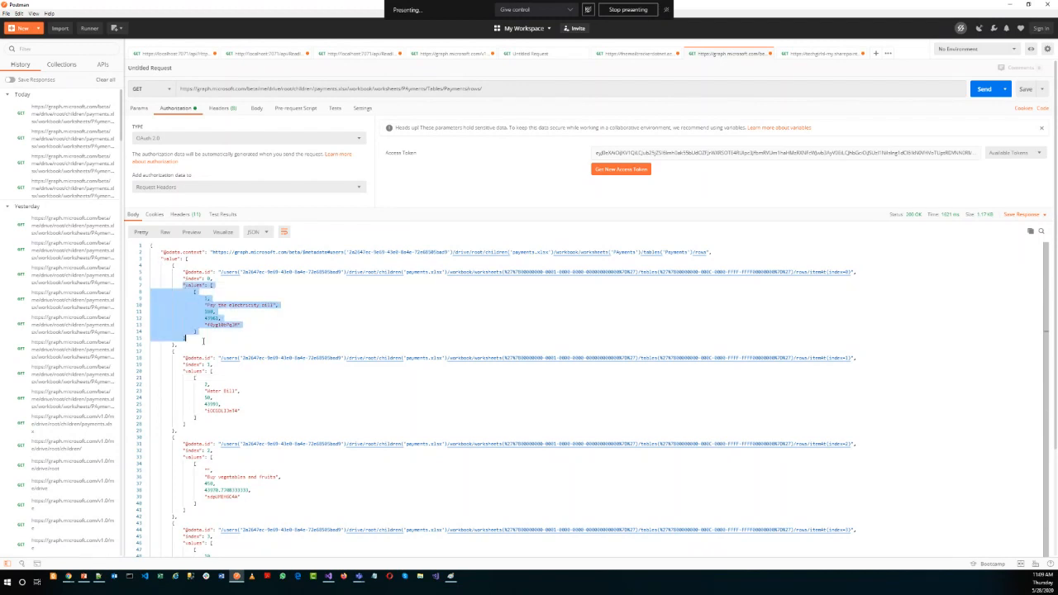
# Highlight the water bill row's values array in the response, and switch to Visual Studio to highlight rowcontent in RetrieveData.
pyautogui.click(197, 332)
pyautogui.moveTo(180, 286); pyautogui.dragTo(232, 425)
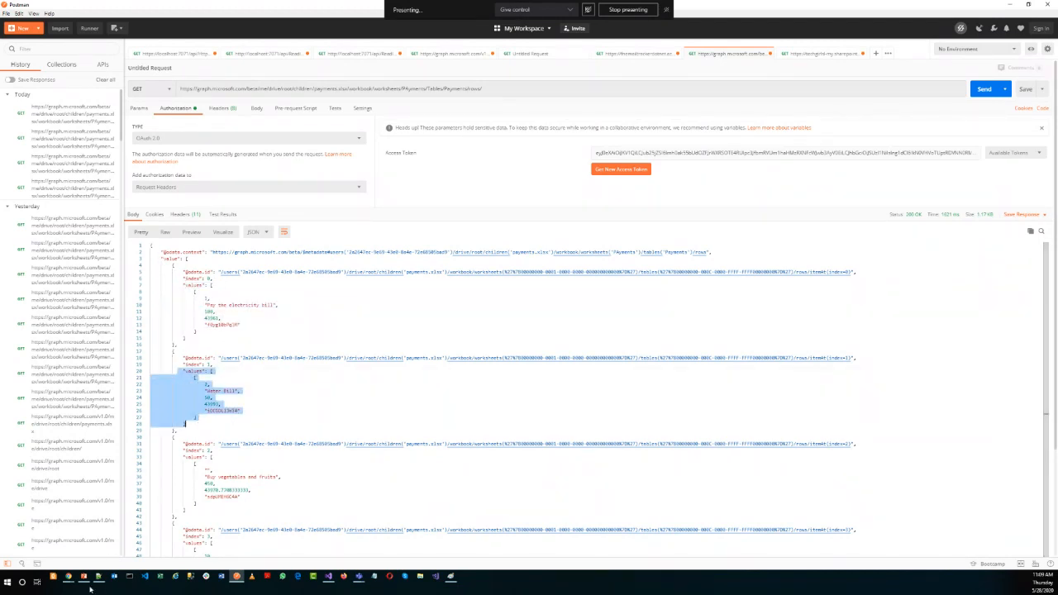
pyautogui.click(340, 578)
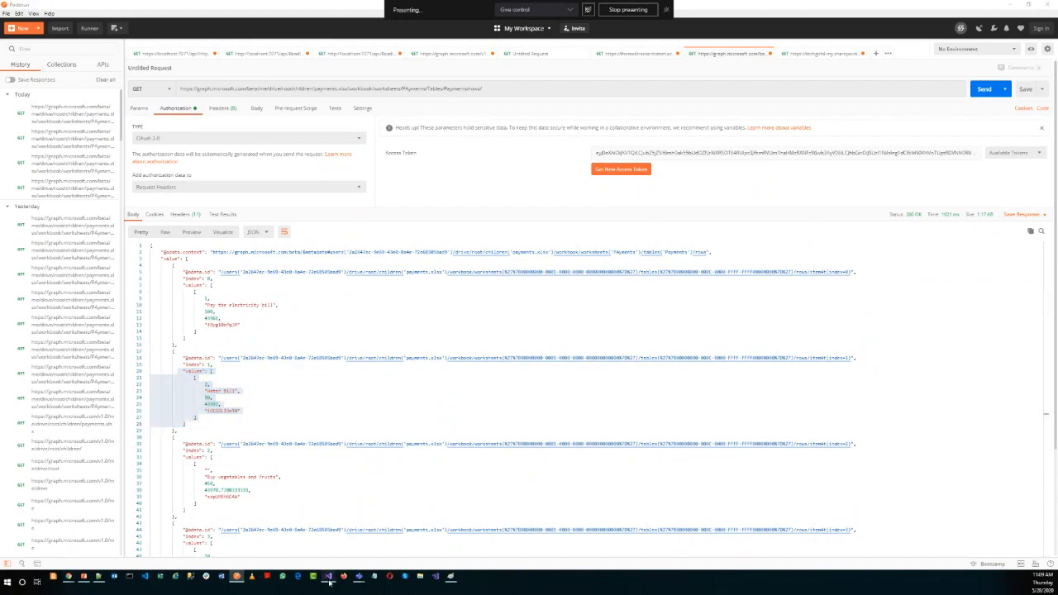
pyautogui.scroll(-1, 333, 433)
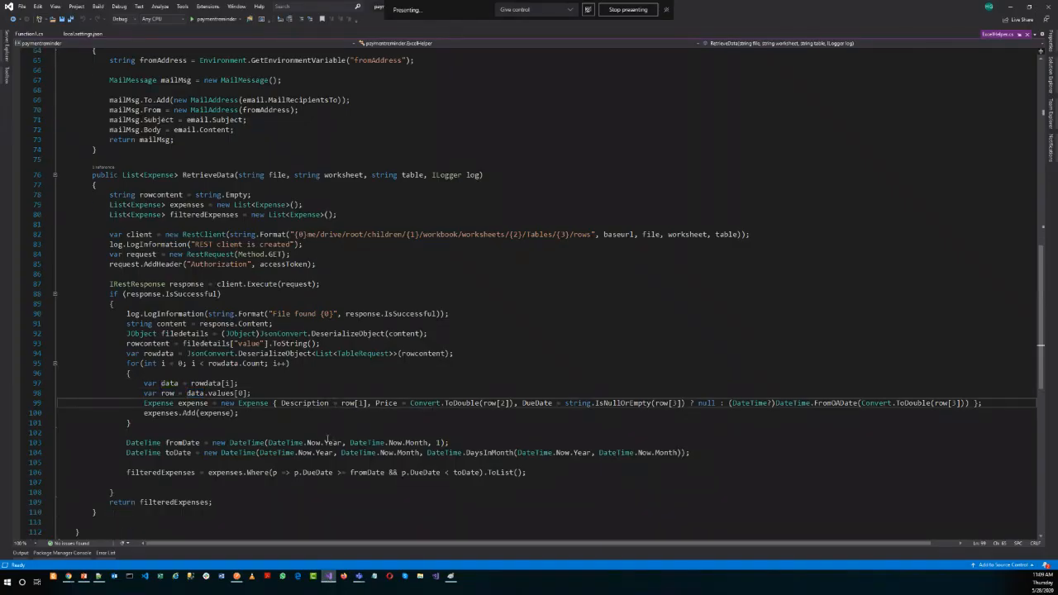
pyautogui.doubleClick(147, 343)
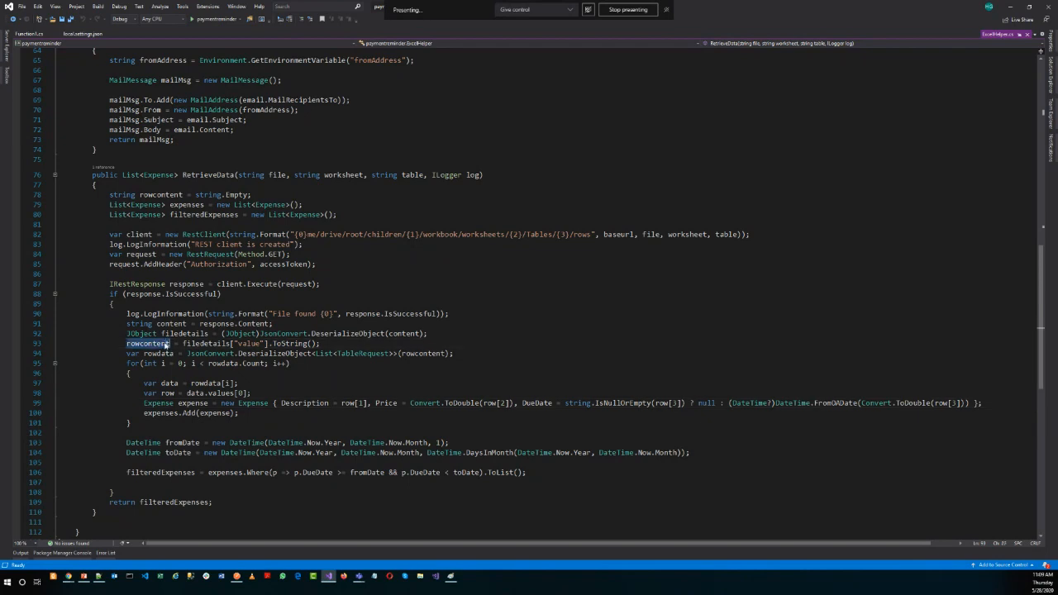
# Open the TableRequest class definition, highlight its index and values properties, and return to RetrieveData.
pyautogui.rightClick(376, 357)
pyautogui.click(395, 404)
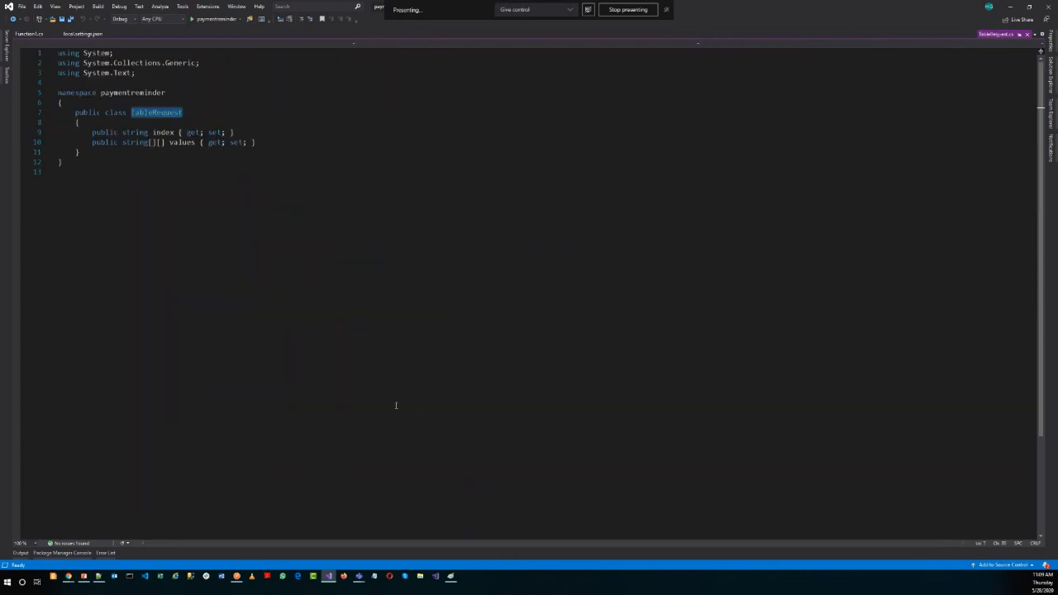
pyautogui.doubleClick(163, 135)
pyautogui.doubleClick(179, 152)
pyautogui.moveTo(257, 153); pyautogui.dragTo(89, 153)
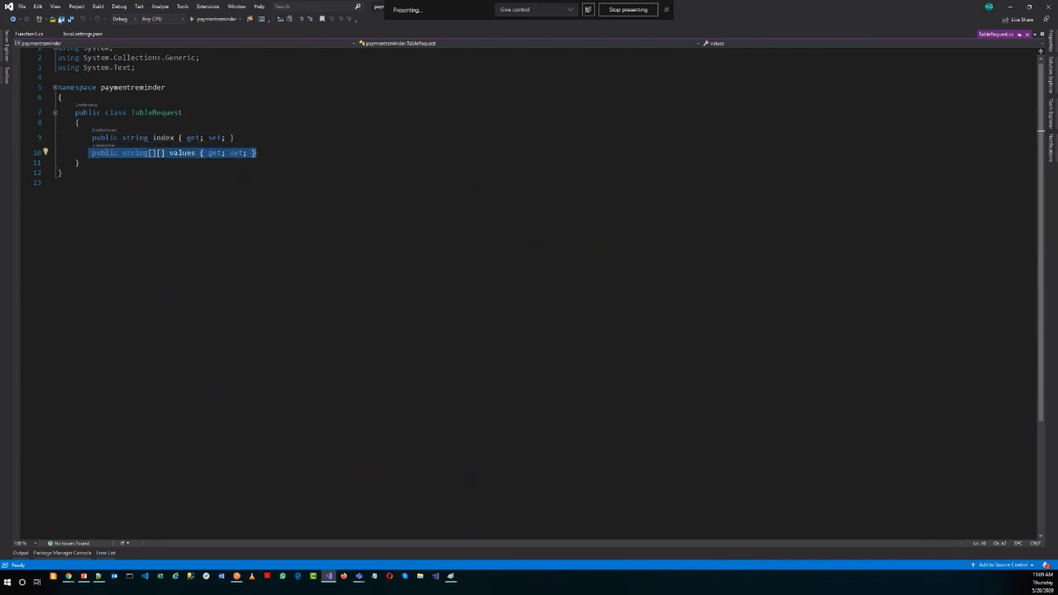
pyautogui.click(14, 19)
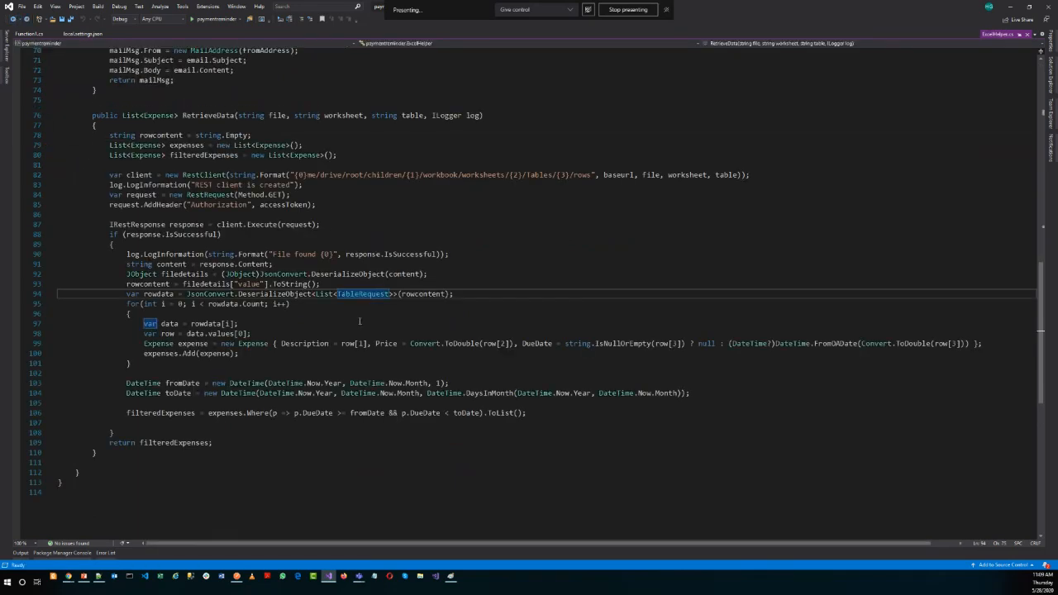
# Highlight the rowdata variable, the lines creating and adding each Expense, and the expenses list.
pyautogui.doubleClick(158, 294)
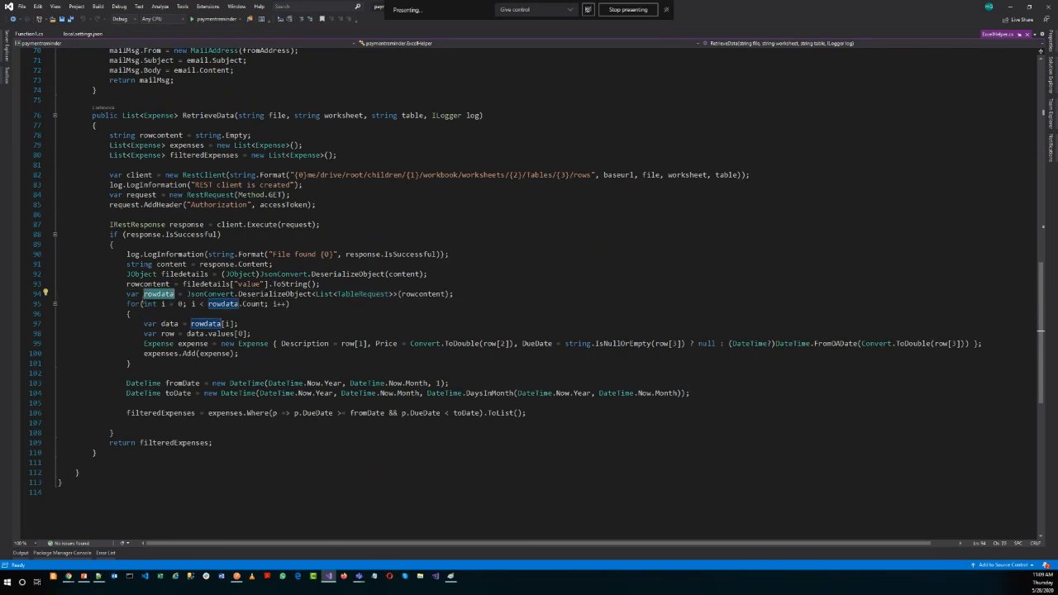
pyautogui.tripleClick(143, 344)
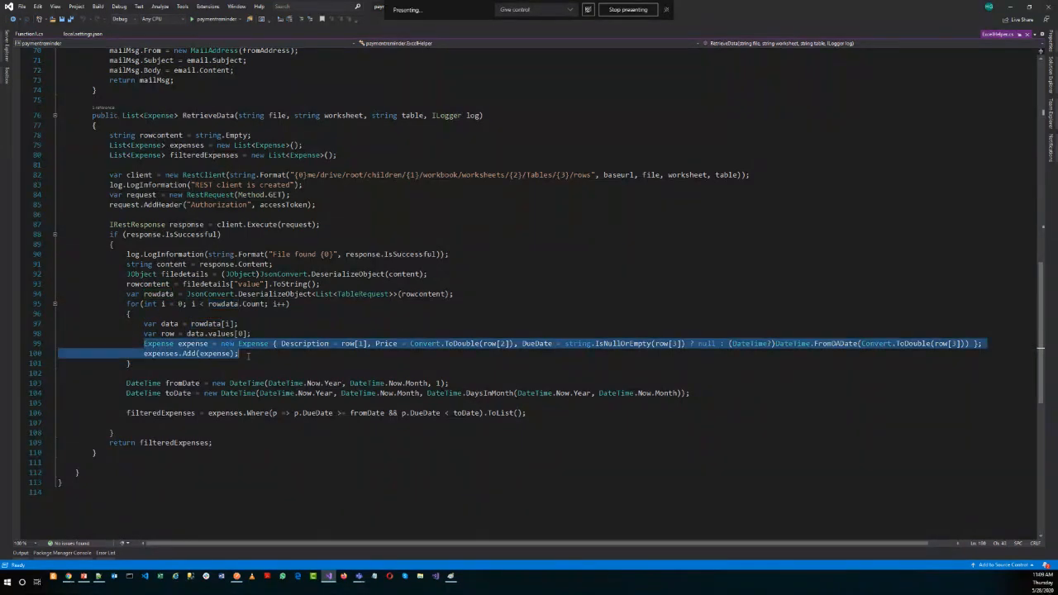
pyautogui.doubleClick(162, 354)
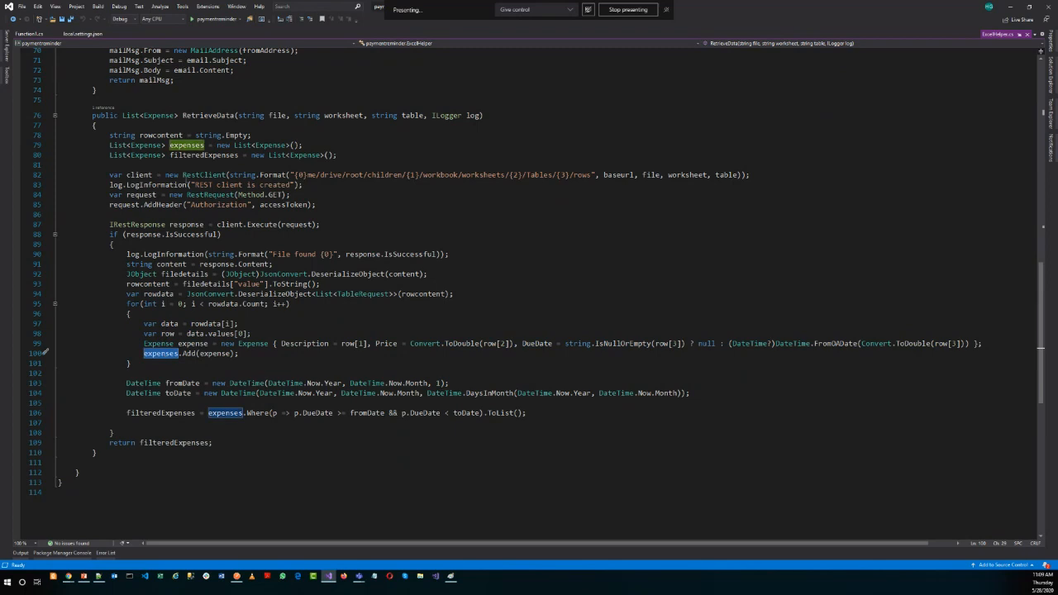
# View the Expense class definition with its Description, Price and DueDate properties, and return to ExcelHelper.cs.
pyautogui.rightClick(157, 146)
pyautogui.click(189, 188)
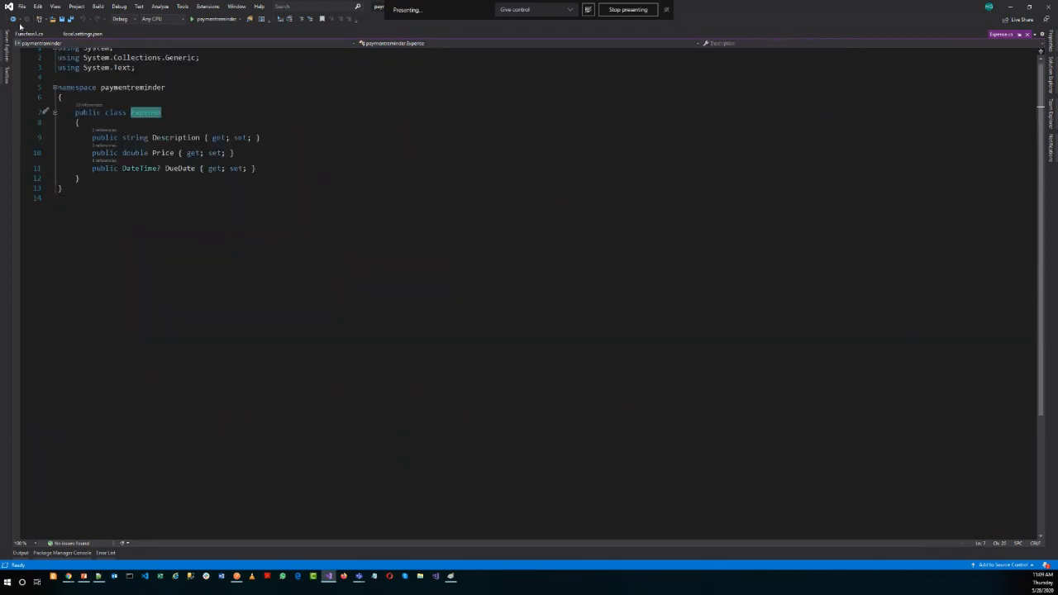
pyautogui.click(13, 19)
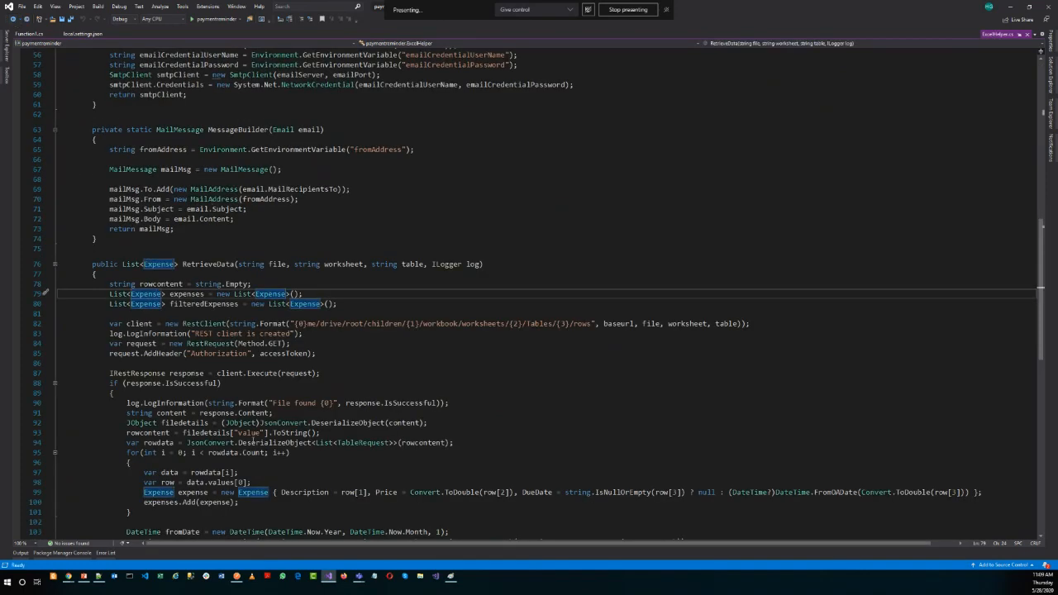
# Highlight the filteredExpenses line that filters expenses by due date between fromDate and toDate.
pyautogui.click(112, 463)
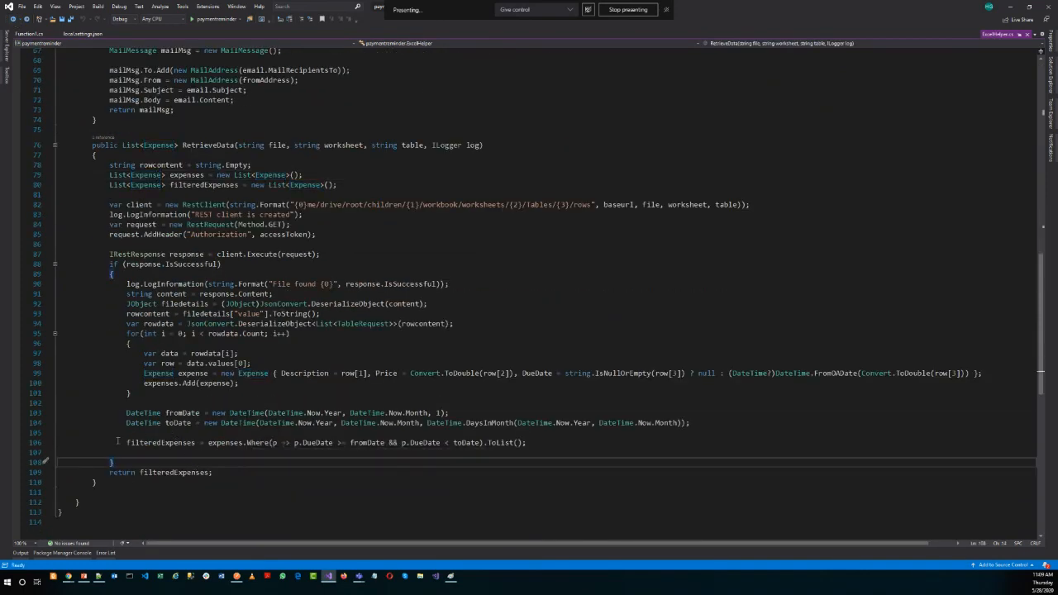
pyautogui.click(49, 443)
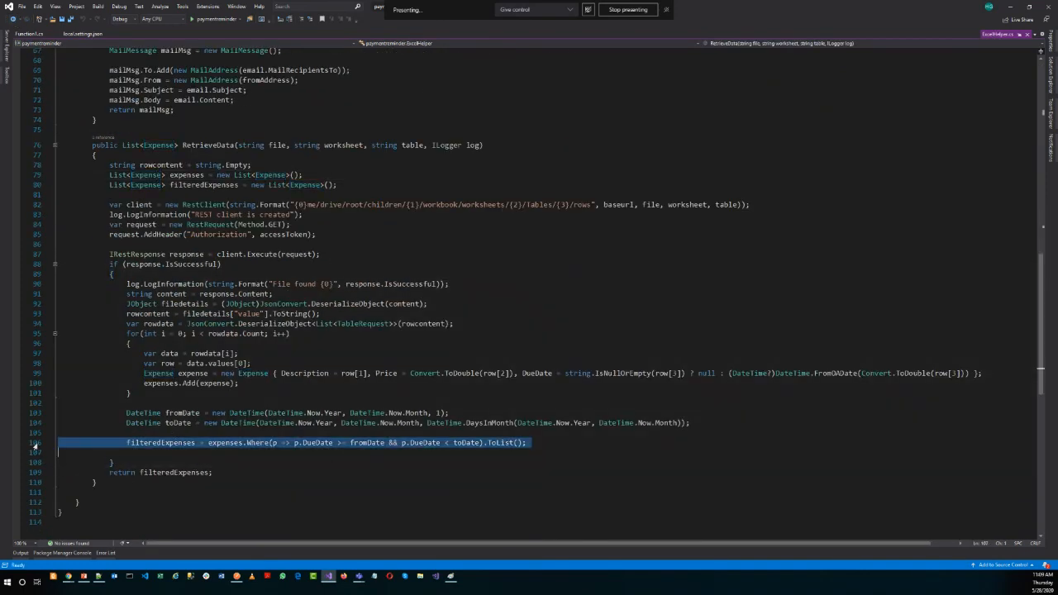
pyautogui.click(360, 462)
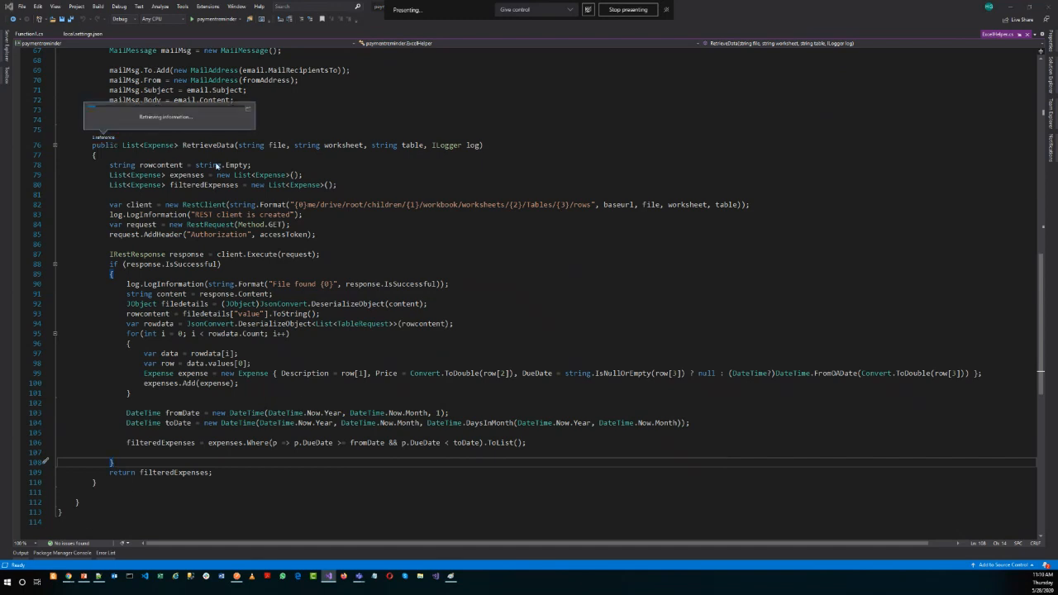
# Return to Function1.cs and go to the implementation of GenerateEmail.
pyautogui.hotkey('ctrl', '-')
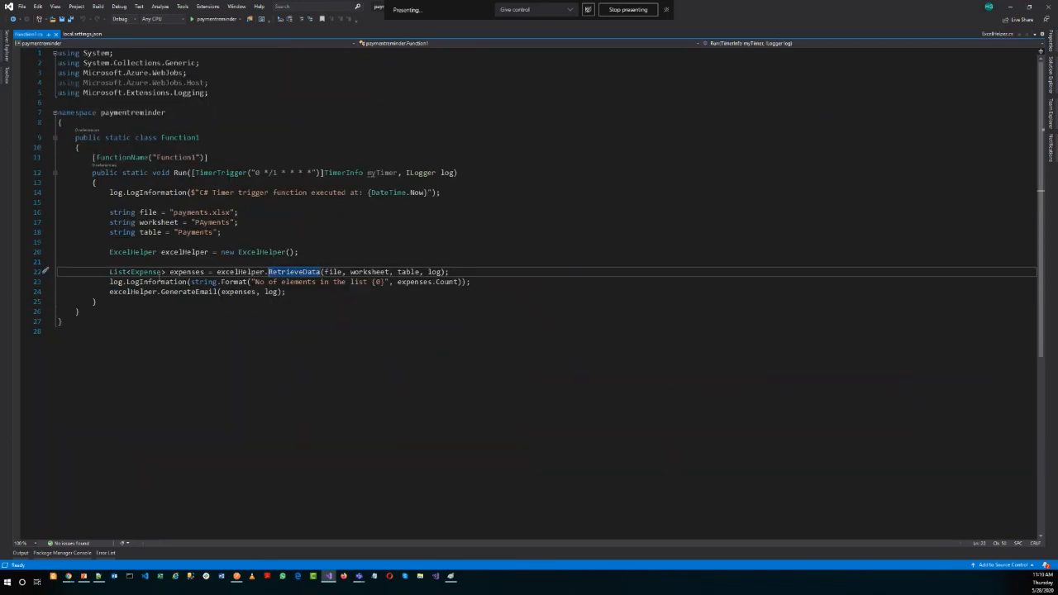
pyautogui.click(192, 293)
pyautogui.rightClick(193, 293)
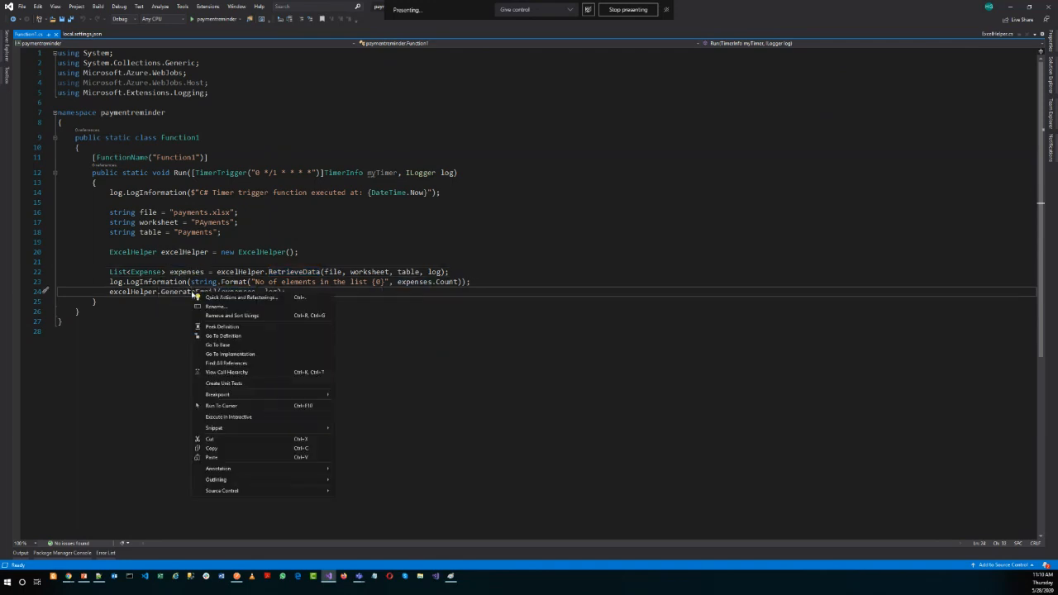
pyautogui.click(225, 354)
# Examine how GenerateEmail builds the mail text, highlighting the items, totalAmount and content variables.
pyautogui.scroll(-3, 313, 198)
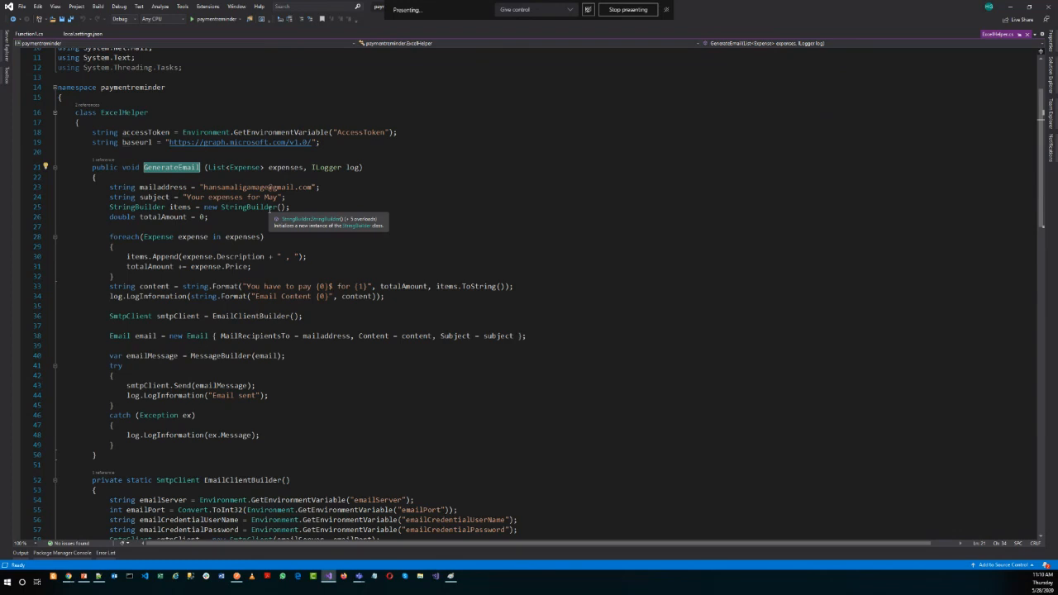
pyautogui.scroll(-1, 269, 209)
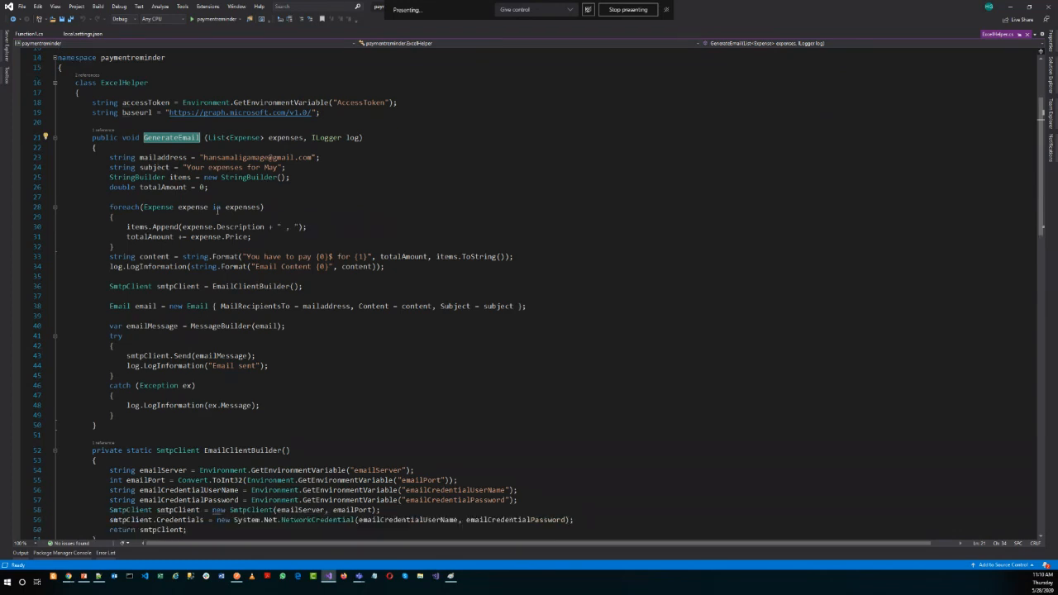
pyautogui.click(141, 226)
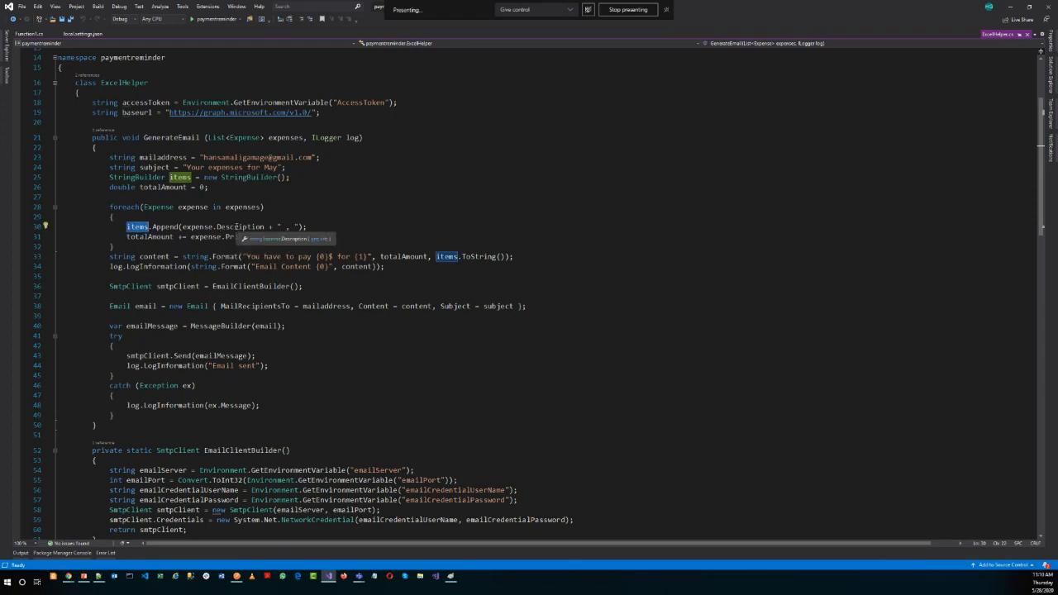
pyautogui.doubleClick(154, 238)
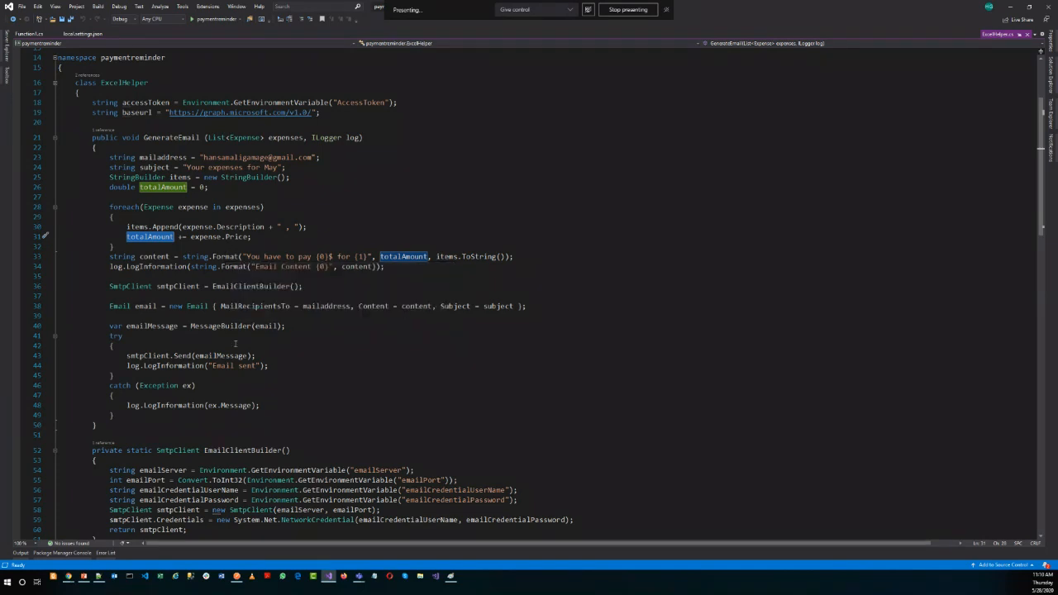
pyautogui.doubleClick(154, 257)
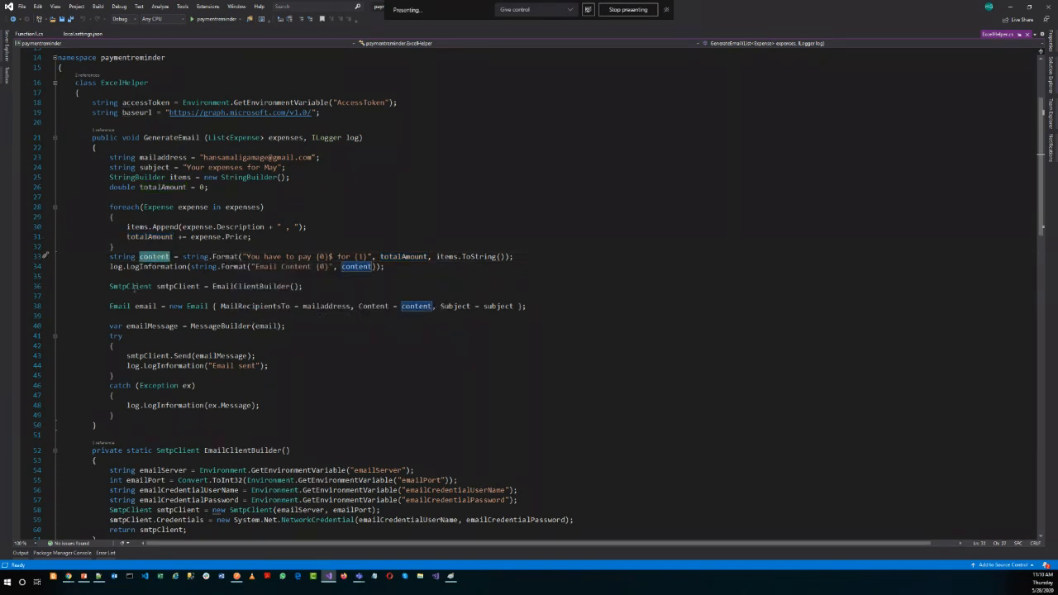
# Examine the mail sending code down to the helper methods, and highlight the body of MessageBuilder.
pyautogui.scroll(-2, 183, 378)
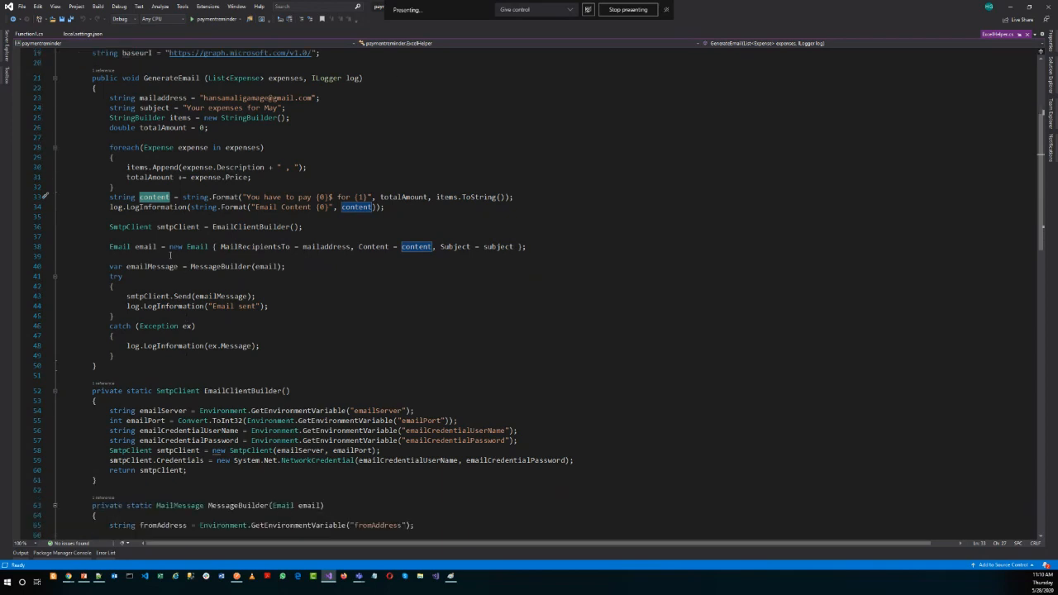
pyautogui.scroll(-1, 210, 304)
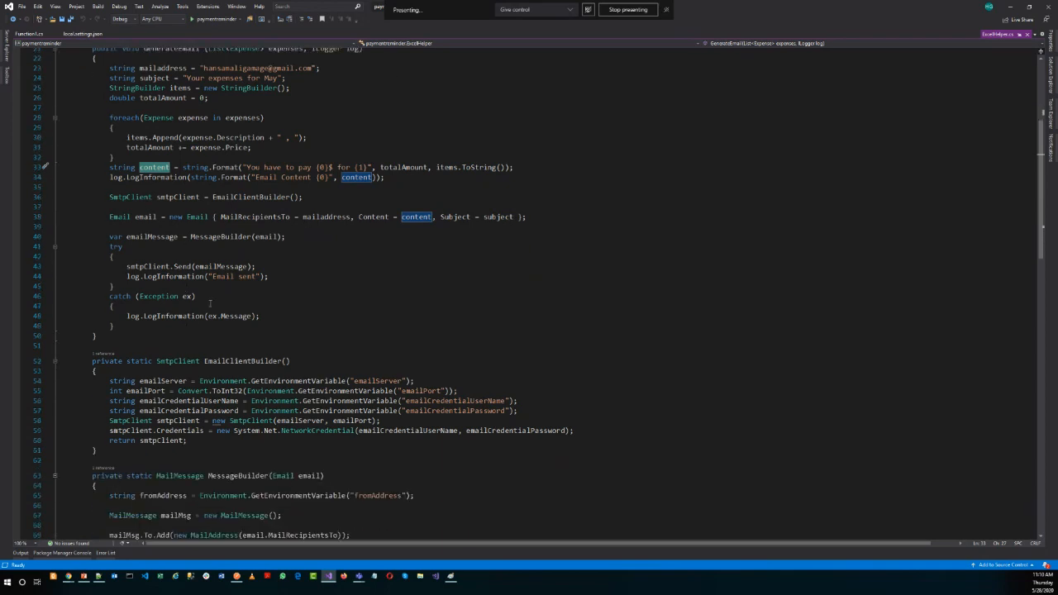
pyautogui.scroll(-1, 210, 304)
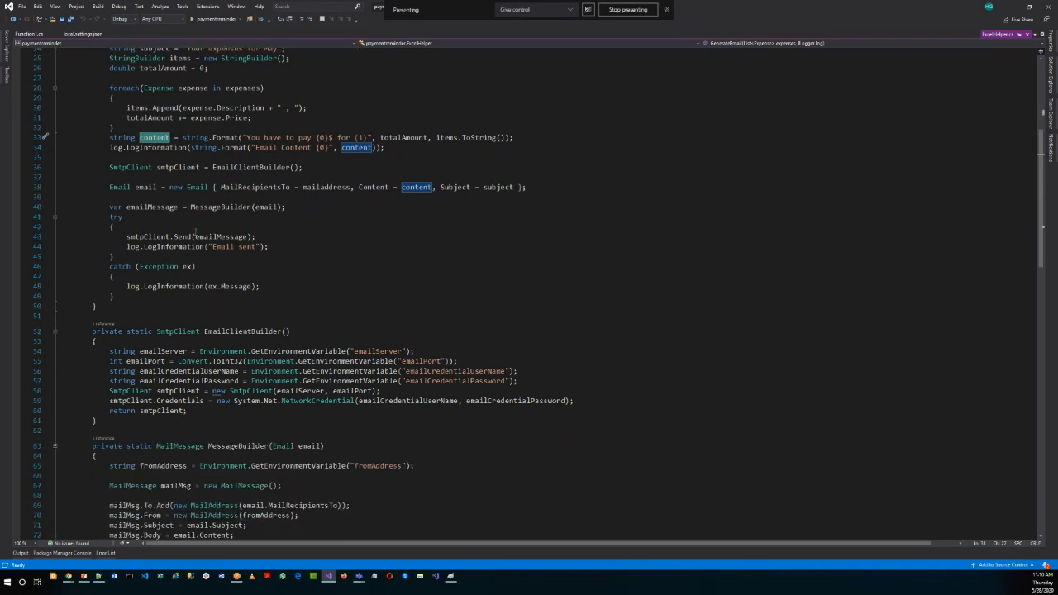
pyautogui.scroll(-7, 263, 359)
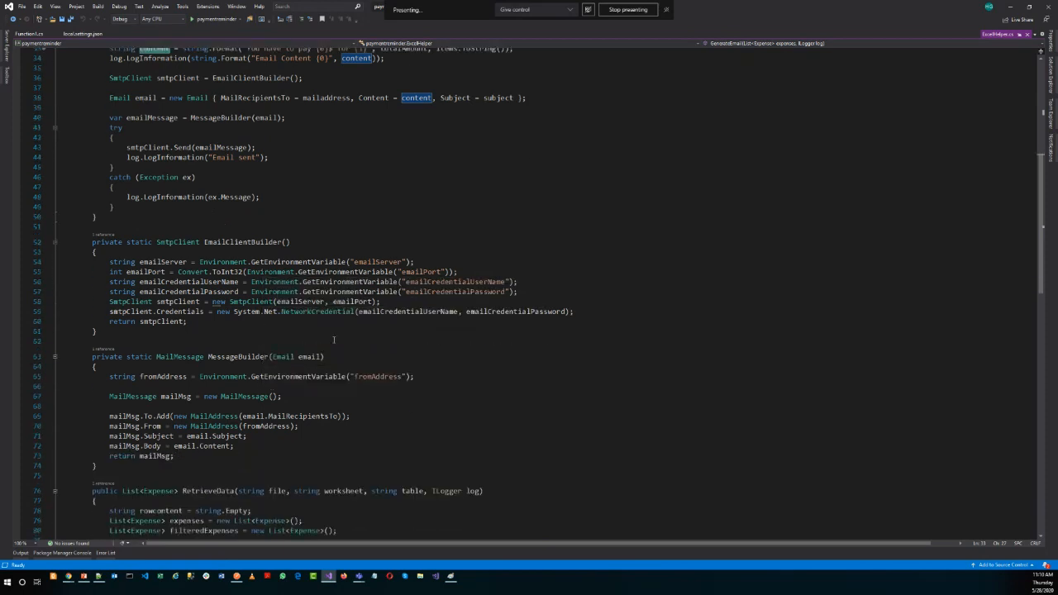
pyautogui.scroll(-1, 335, 339)
pyautogui.click(98, 317)
pyautogui.keyDown('shift'); pyautogui.click(94, 218); pyautogui.keyUp('shift')
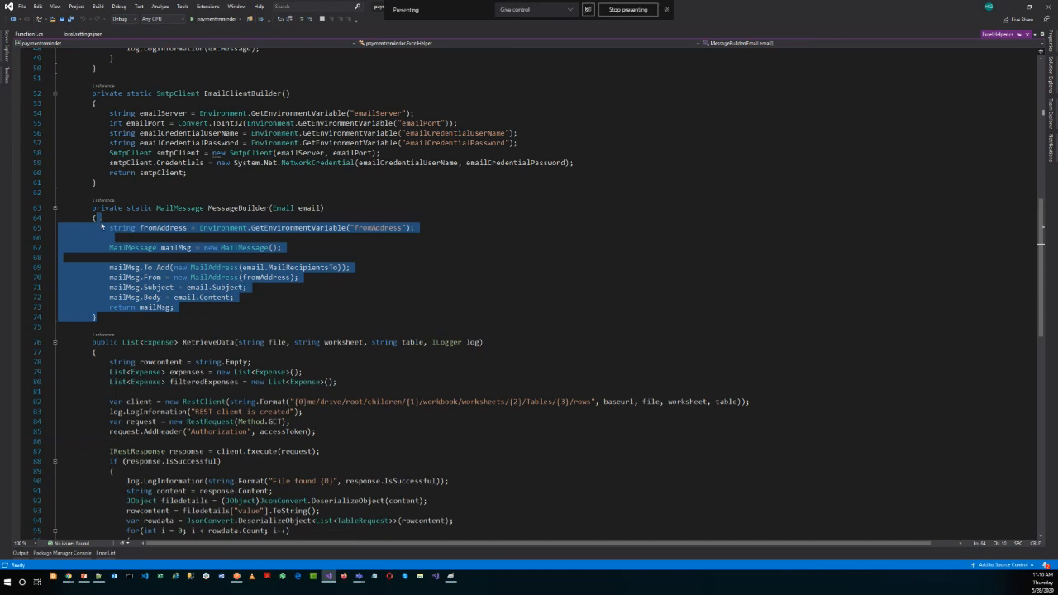
# Highlight GetEnvironmentVariable and the emailServer setting name in EmailClientBuilder.
pyautogui.scroll(2, 102, 225)
pyautogui.doubleClick(281, 173)
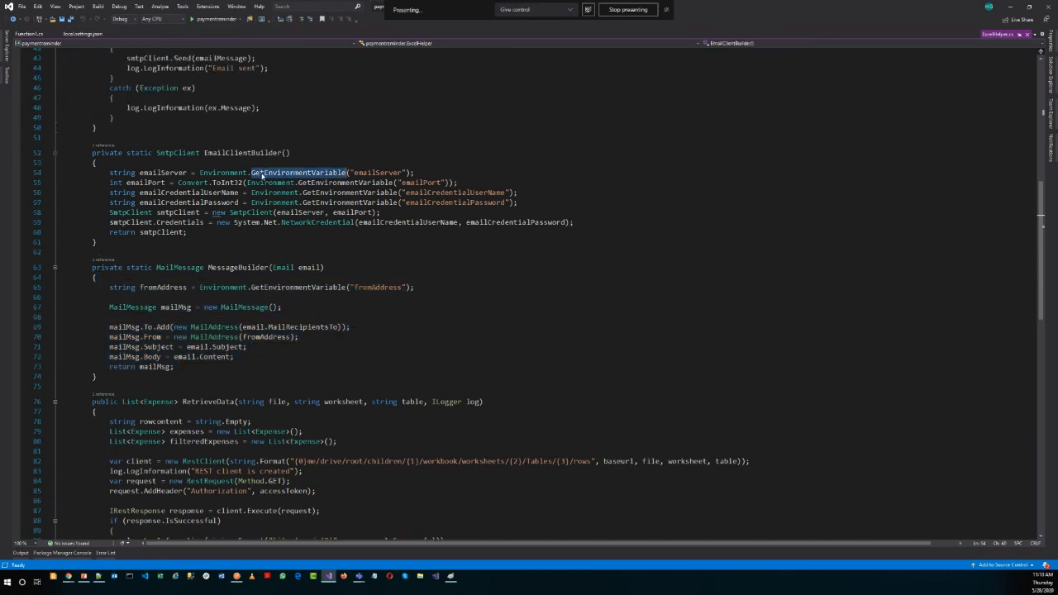
pyautogui.doubleClick(391, 172)
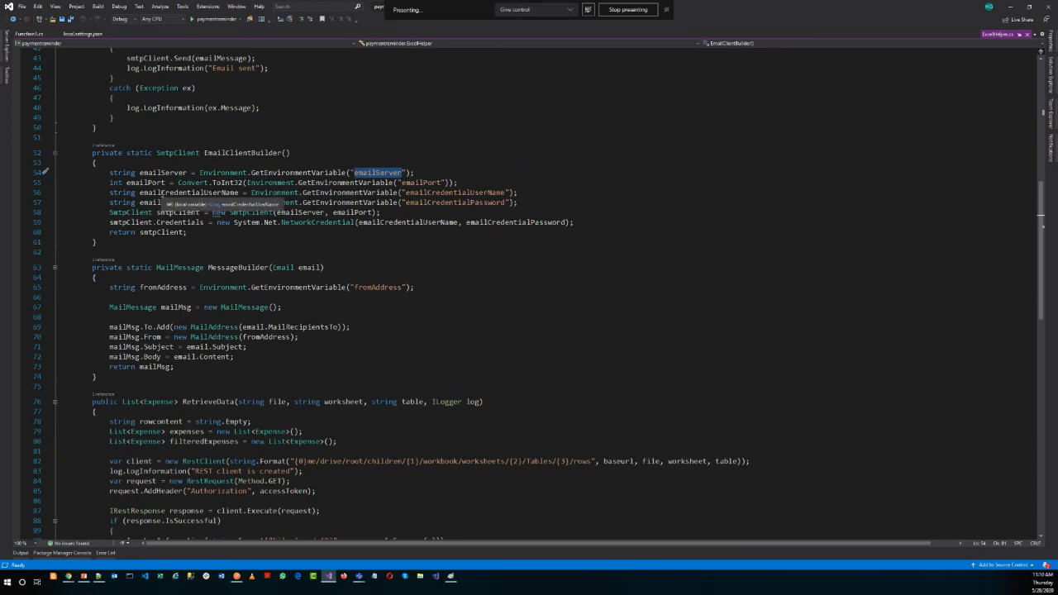
# Open local.settings.json and highlight the AccessToken, emailServer, emailPort, emailCredentialUserName and fromAddress keys.
pyautogui.click(83, 34)
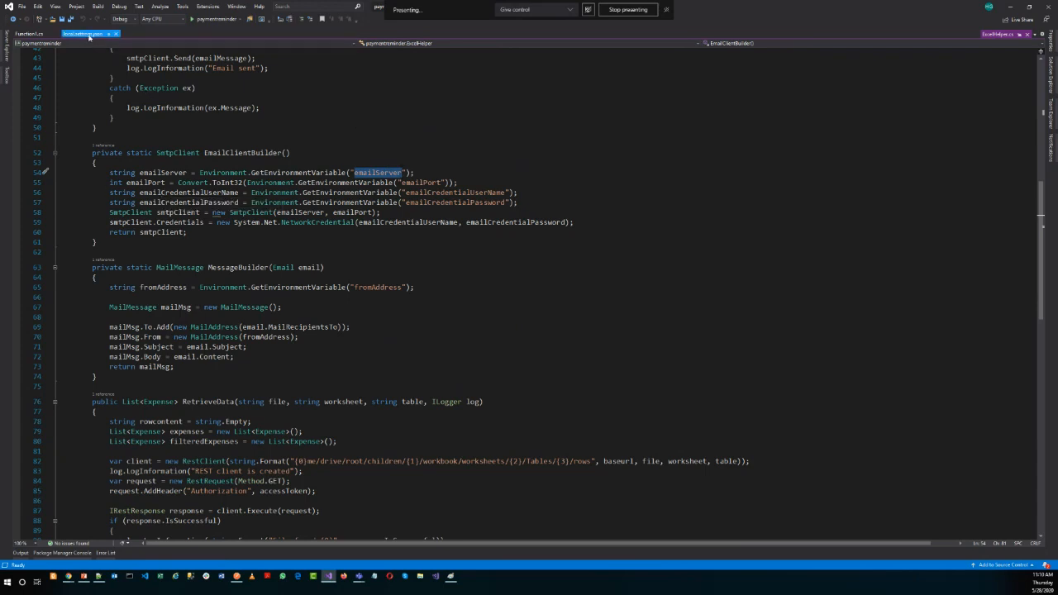
pyautogui.doubleClick(98, 103)
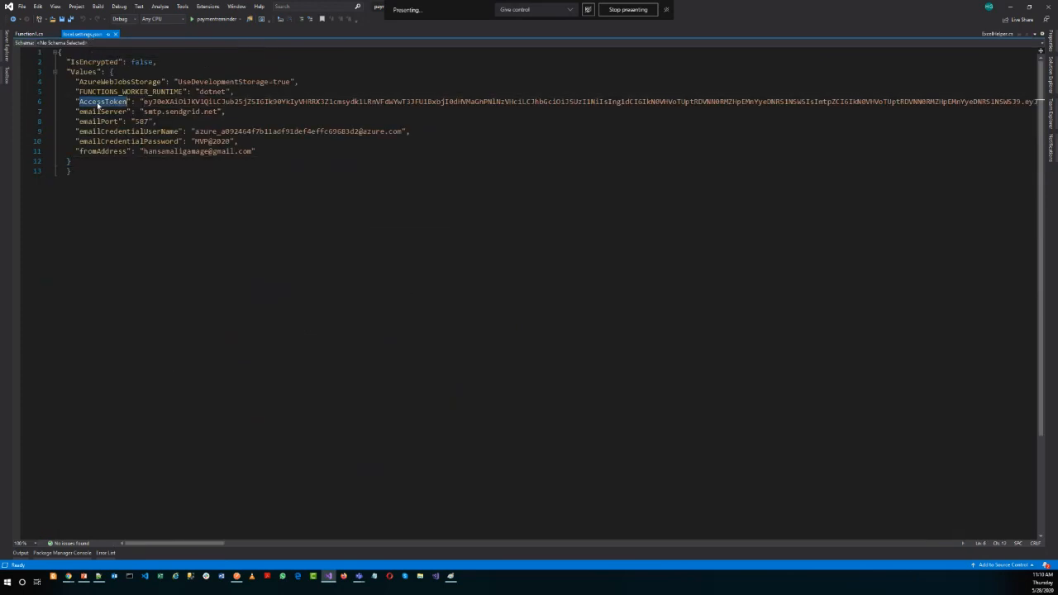
pyautogui.doubleClick(103, 110)
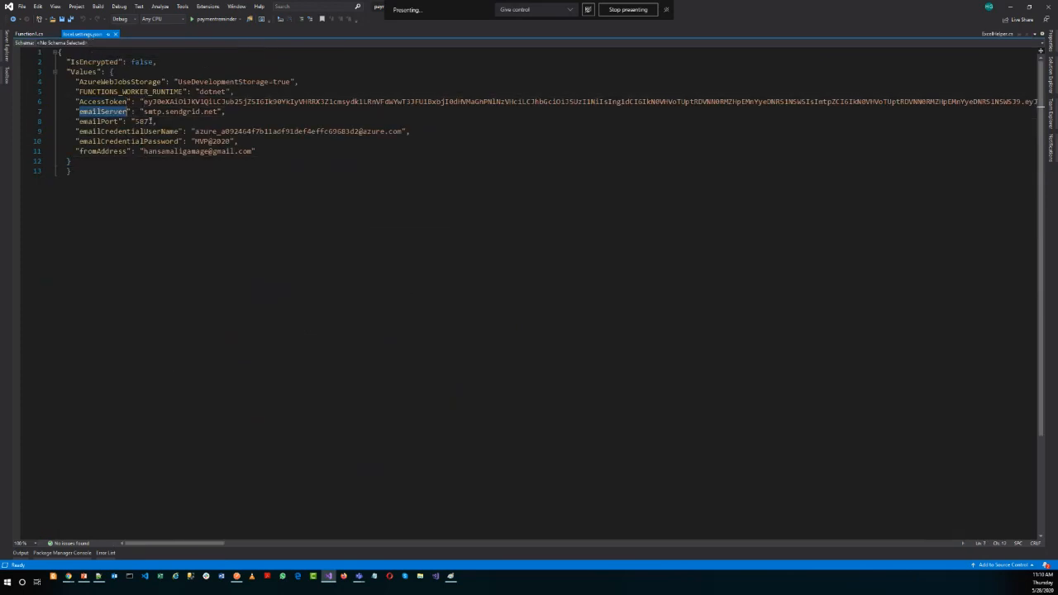
pyautogui.doubleClick(99, 121)
pyautogui.doubleClick(122, 131)
pyautogui.doubleClick(110, 150)
# Return to Function1.cs, and switch to the Function1 overview in the Azure portal, closing the account menu.
pyautogui.click(29, 33)
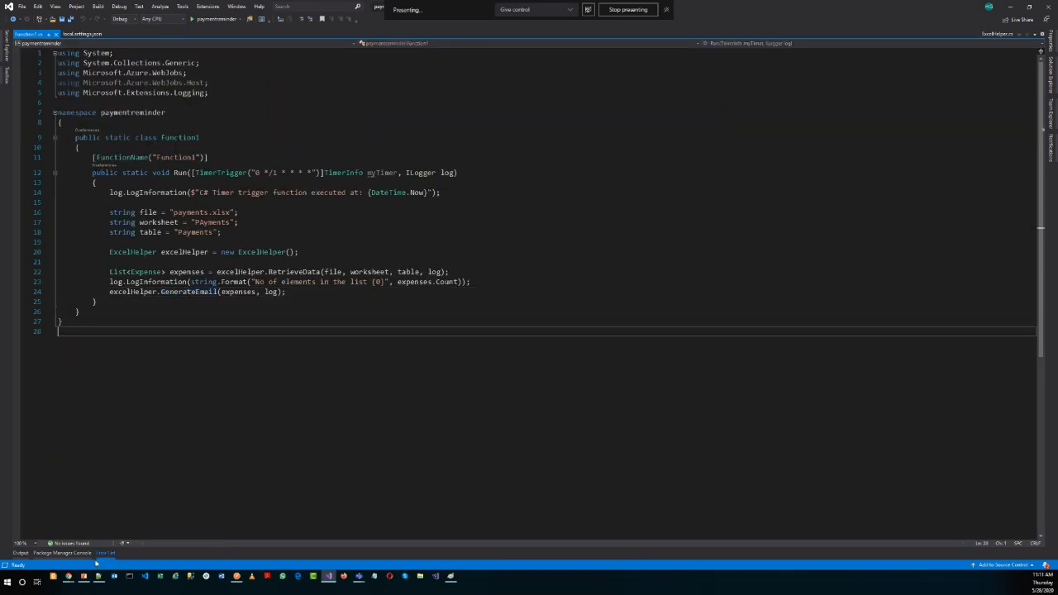
pyautogui.moveTo(68, 576)
pyautogui.click(55, 560)
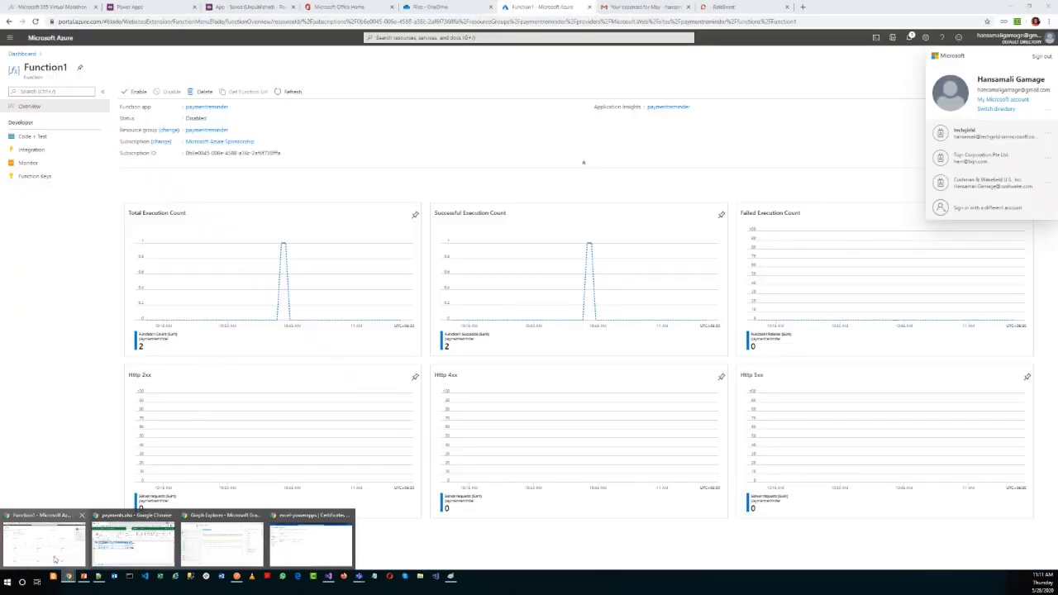
pyautogui.click(442, 112)
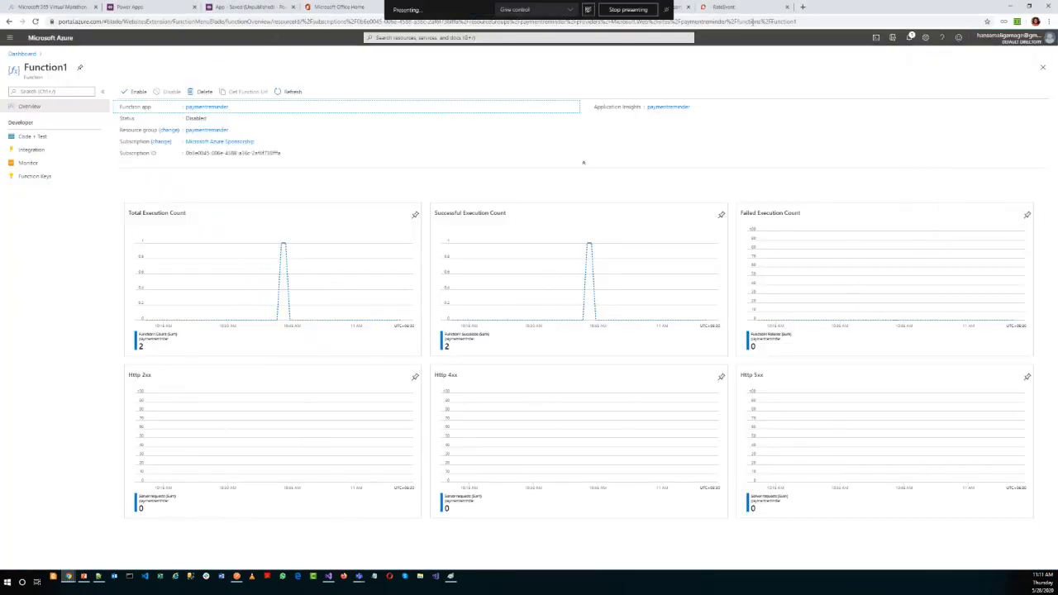
# Open portal.azure.com in a new browser tab and pick the personal Gmail account to sign in.
pyautogui.click(802, 7)
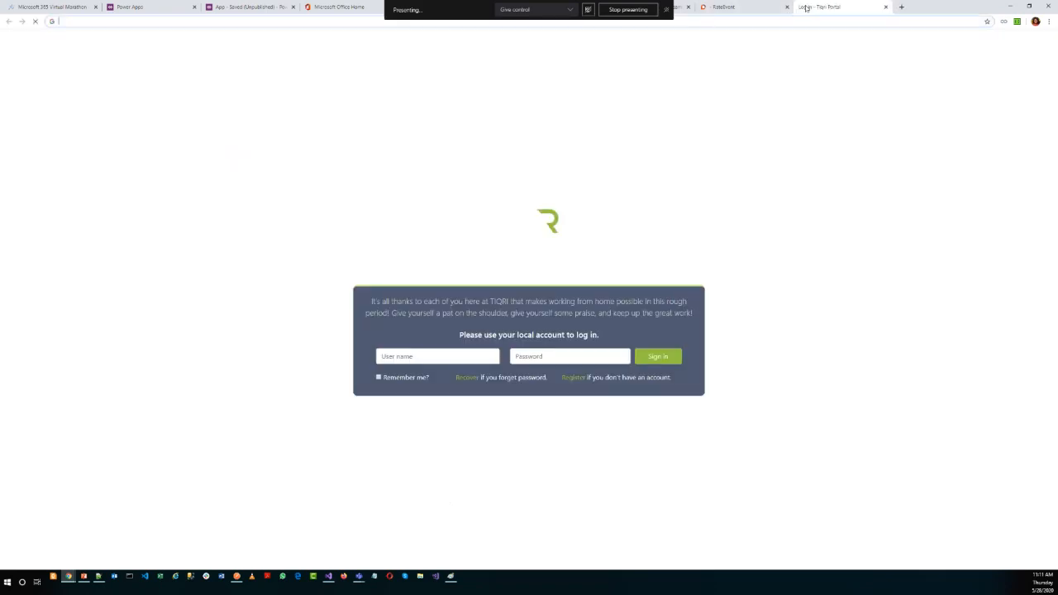
pyautogui.write('portal.azure.com')
pyautogui.press('Return')
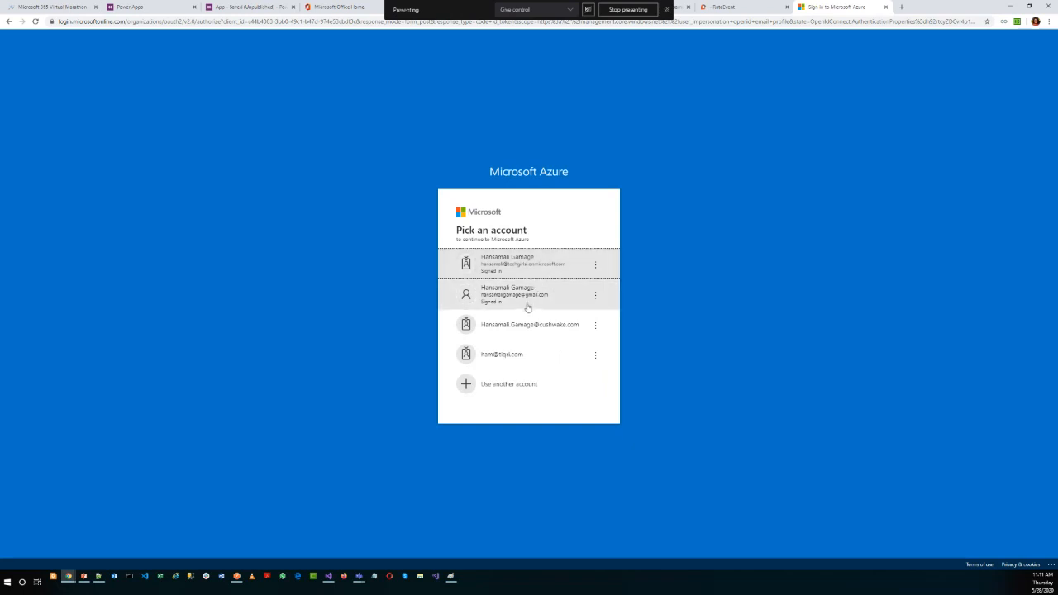
pyautogui.click(528, 308)
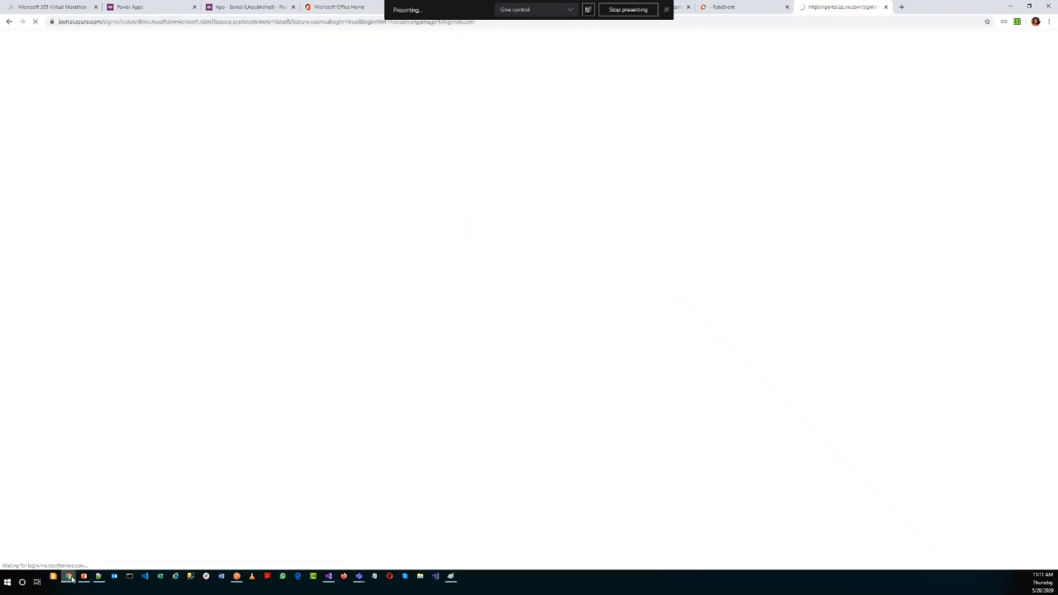
# Bring up the excel-powerapps window in reduced size, show techgirlsl App registrations with that heading highlighted, and return to the sign-in page.
pyautogui.moveTo(93, 569)
pyautogui.click(299, 539)
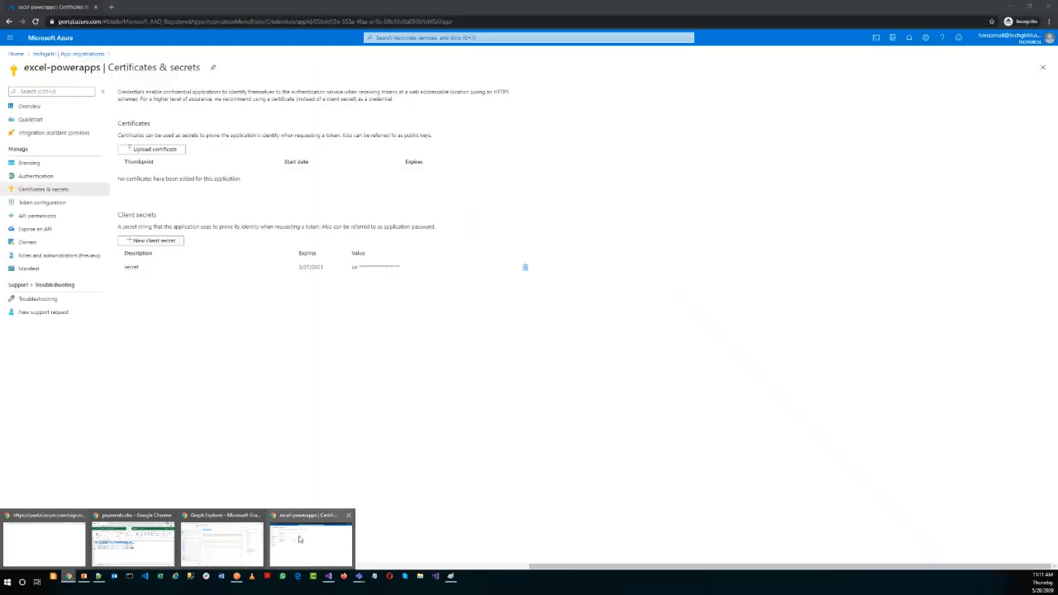
pyautogui.moveTo(797, 10); pyautogui.dragTo(624, 227)
pyautogui.moveTo(724, 273); pyautogui.dragTo(796, 512)
pyautogui.moveTo(510, 377); pyautogui.dragTo(38, 377)
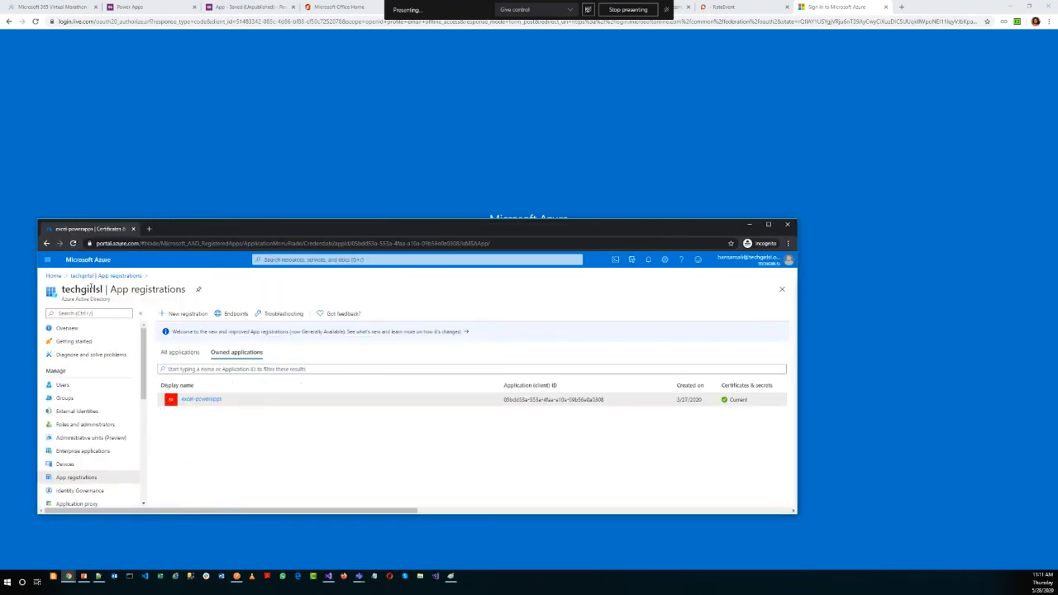
pyautogui.moveTo(110, 291); pyautogui.dragTo(185, 297)
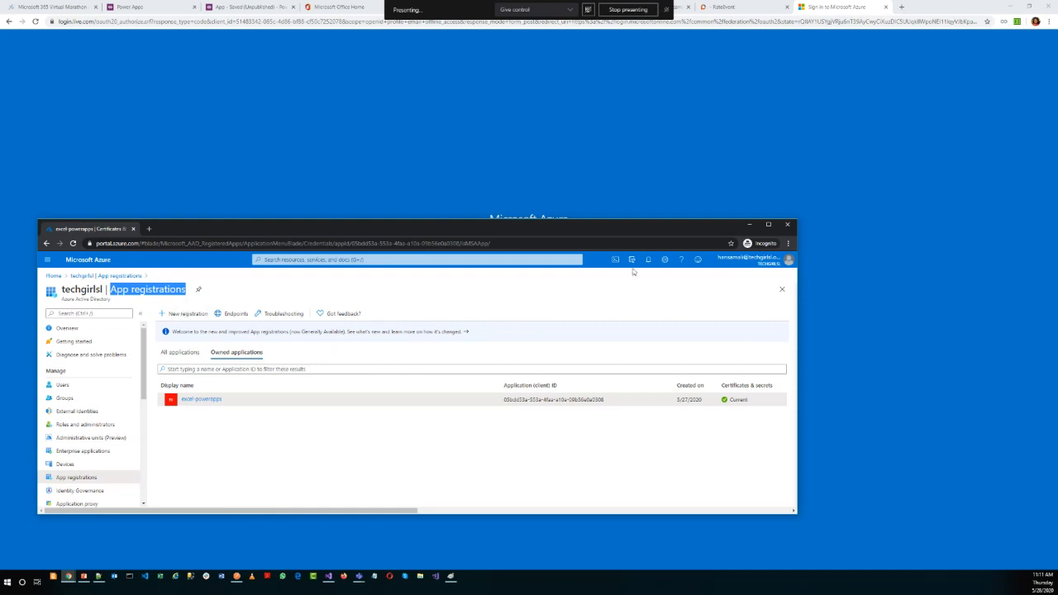
pyautogui.click(628, 127)
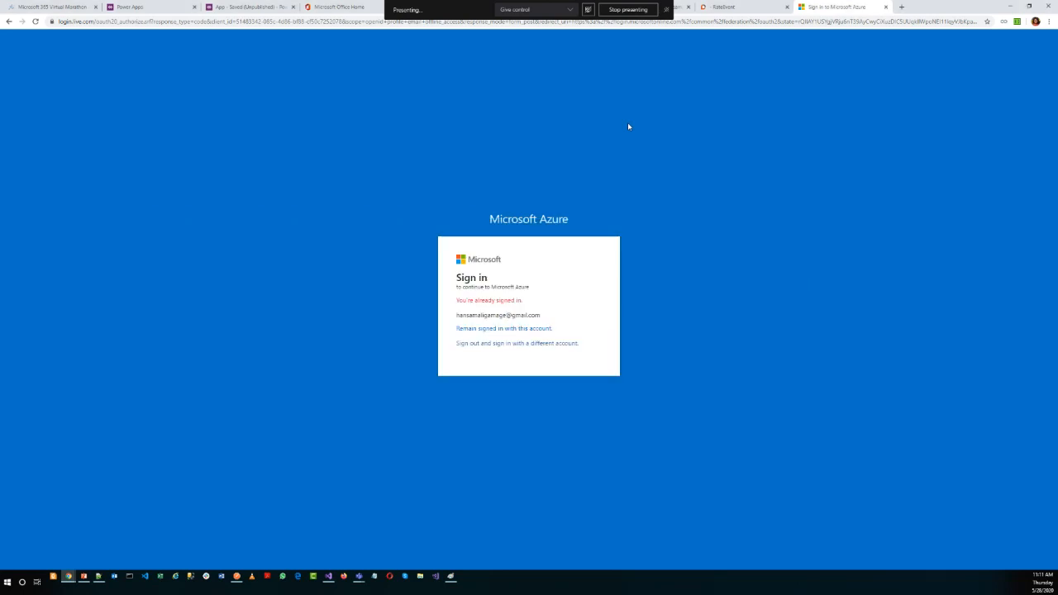
# Remain signed in with the current account and switch the Azure portal to Default Directory.
pyautogui.click(522, 329)
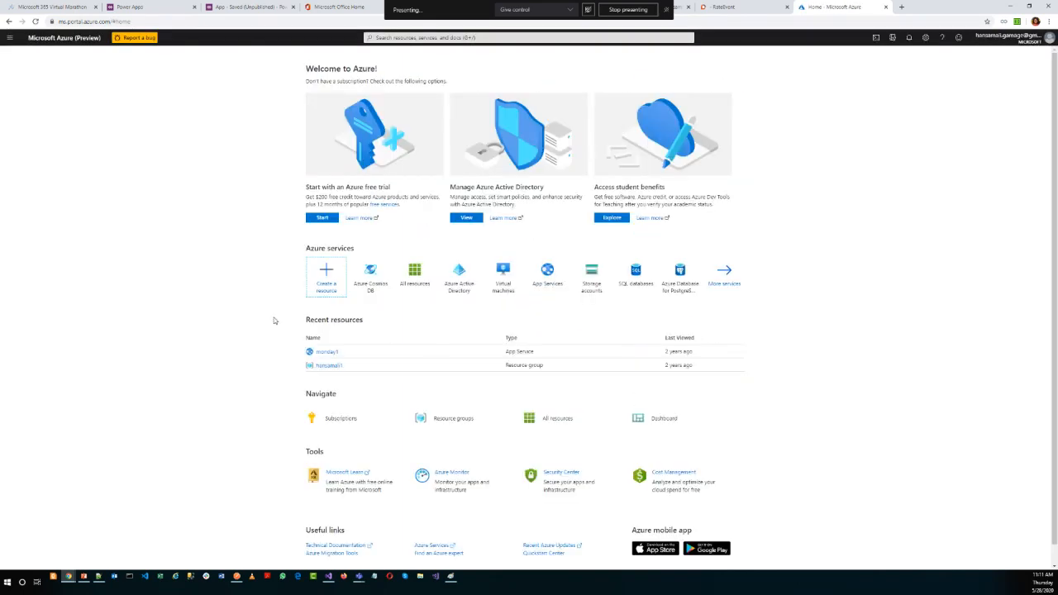
pyautogui.click(895, 38)
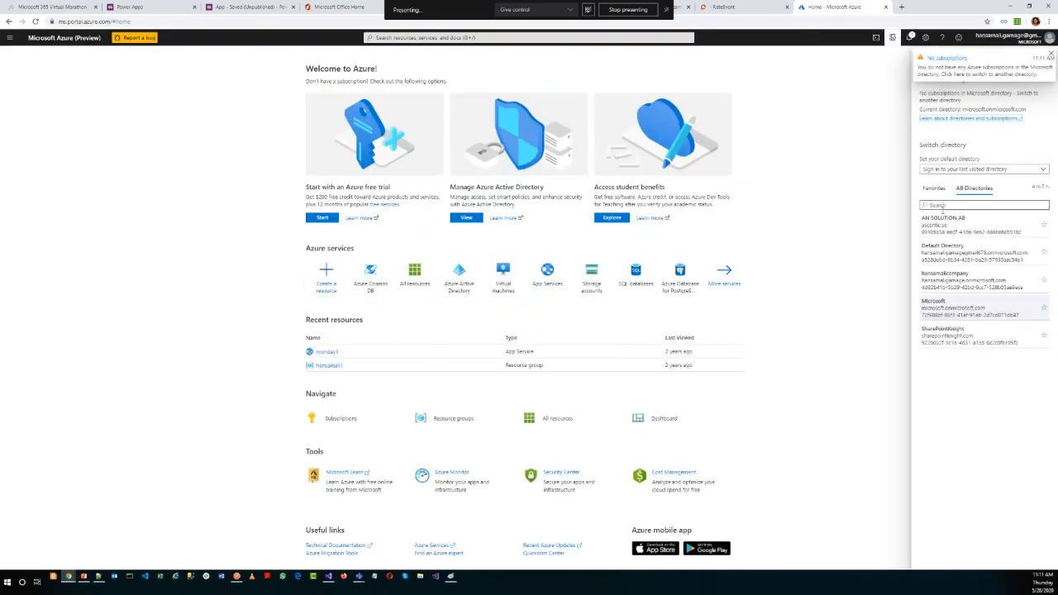
pyautogui.click(955, 251)
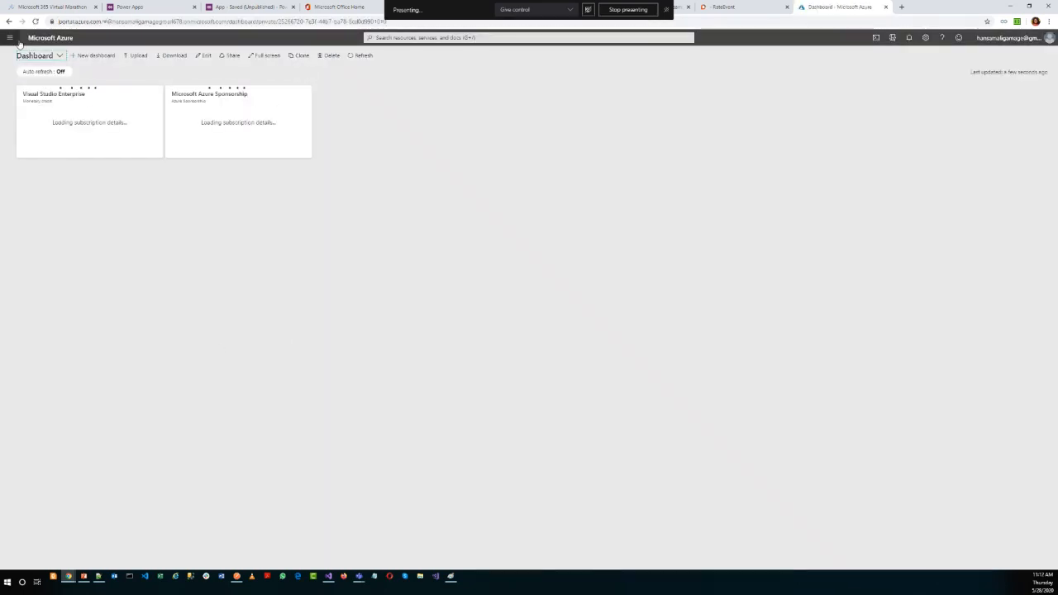
# From the portal home, find SendGrid in the marketplace, open its account creation form, and point out the Name and Password fields.
pyautogui.click(10, 38)
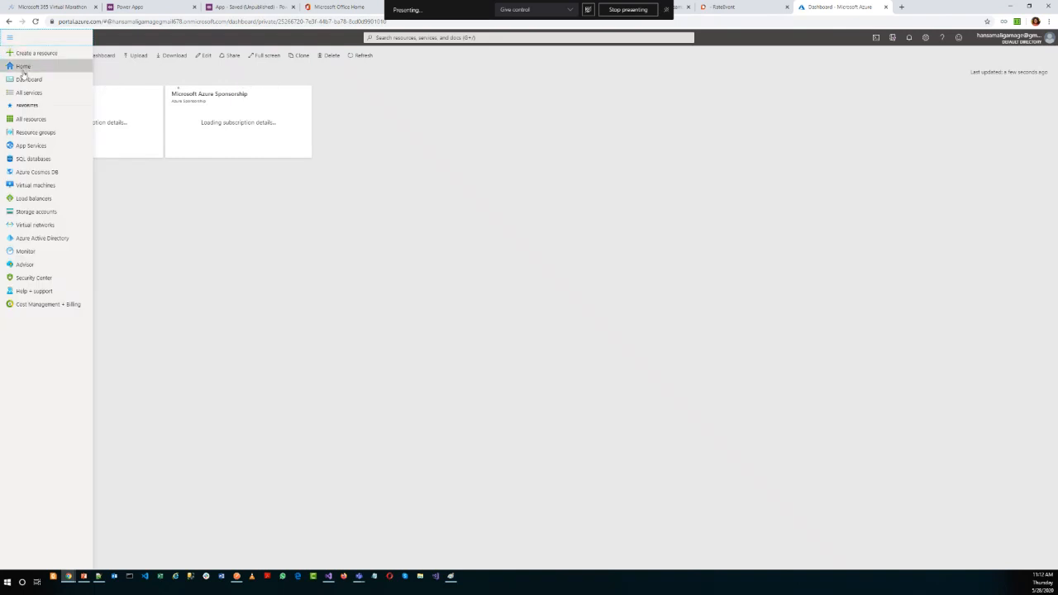
pyautogui.click(23, 68)
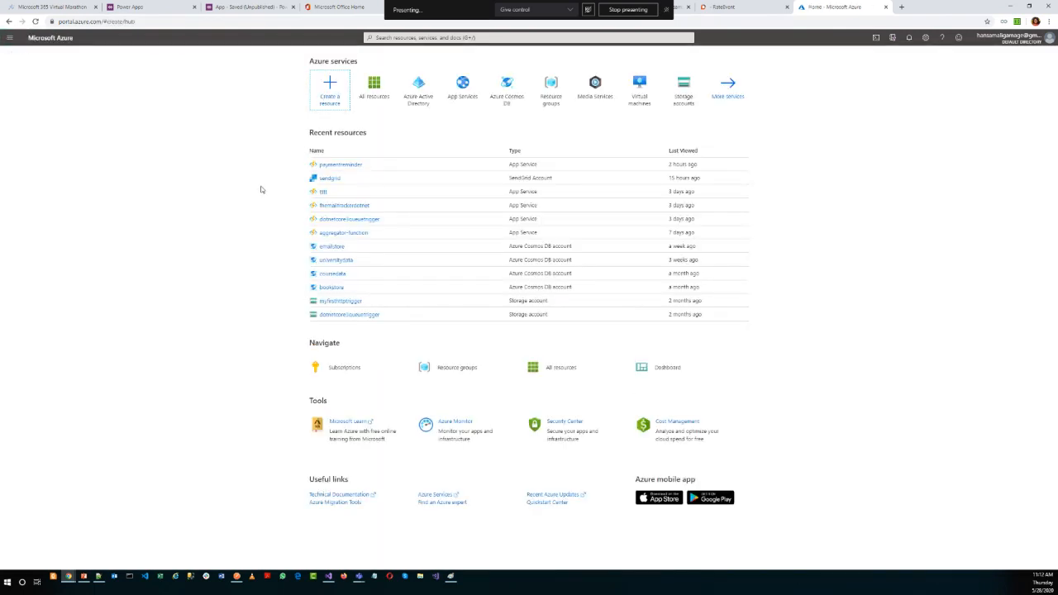
pyautogui.write('send')
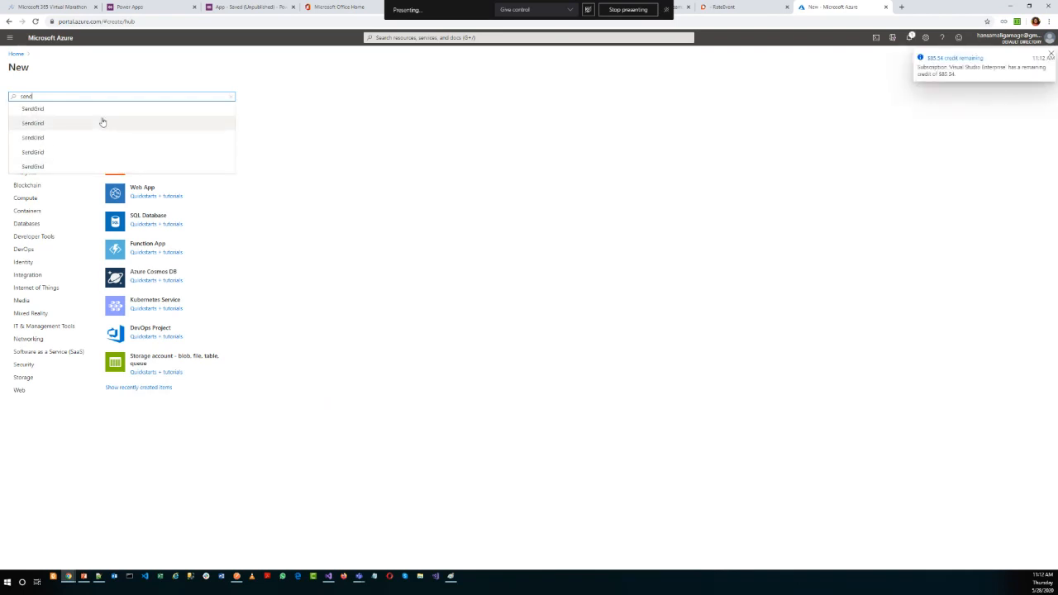
pyautogui.click(102, 120)
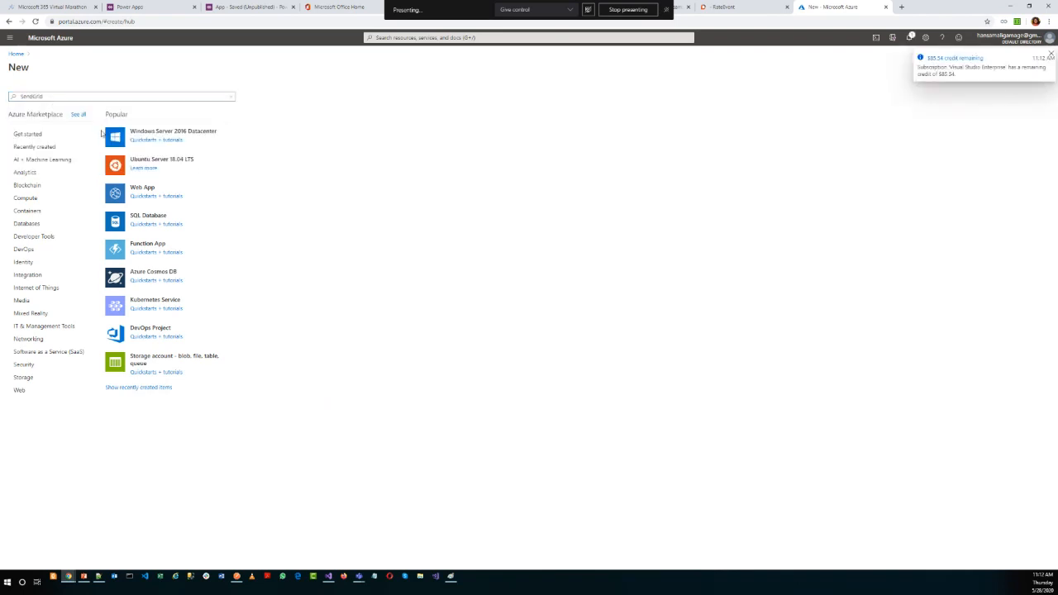
pyautogui.click(84, 125)
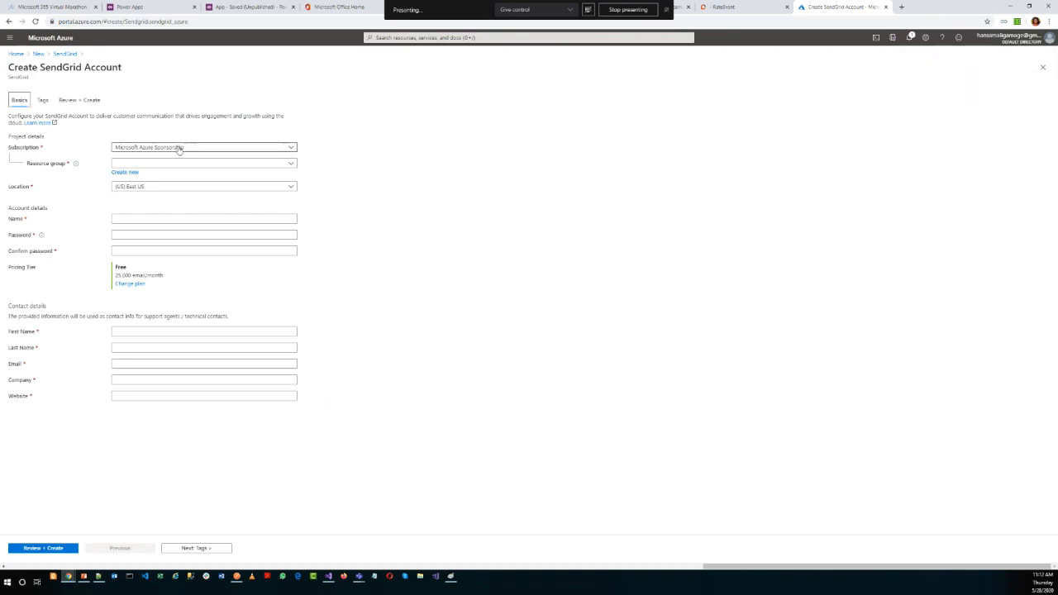
pyautogui.click(114, 219)
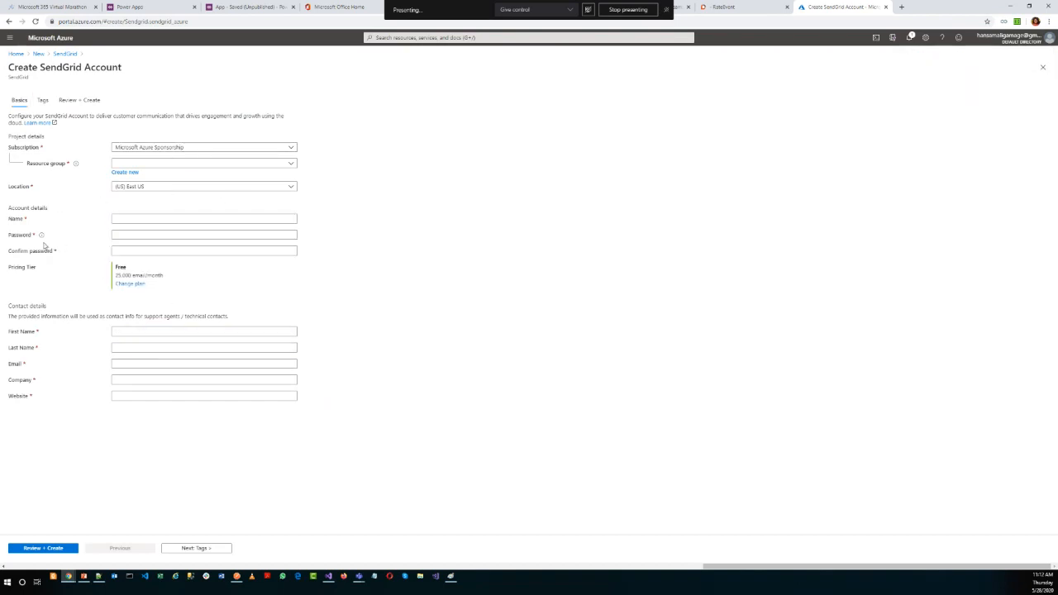
pyautogui.click(120, 238)
# Leave the creation form, filter all resources by "sen", and view the sendgrid account and its resource group, returning to the account.
pyautogui.click(38, 53)
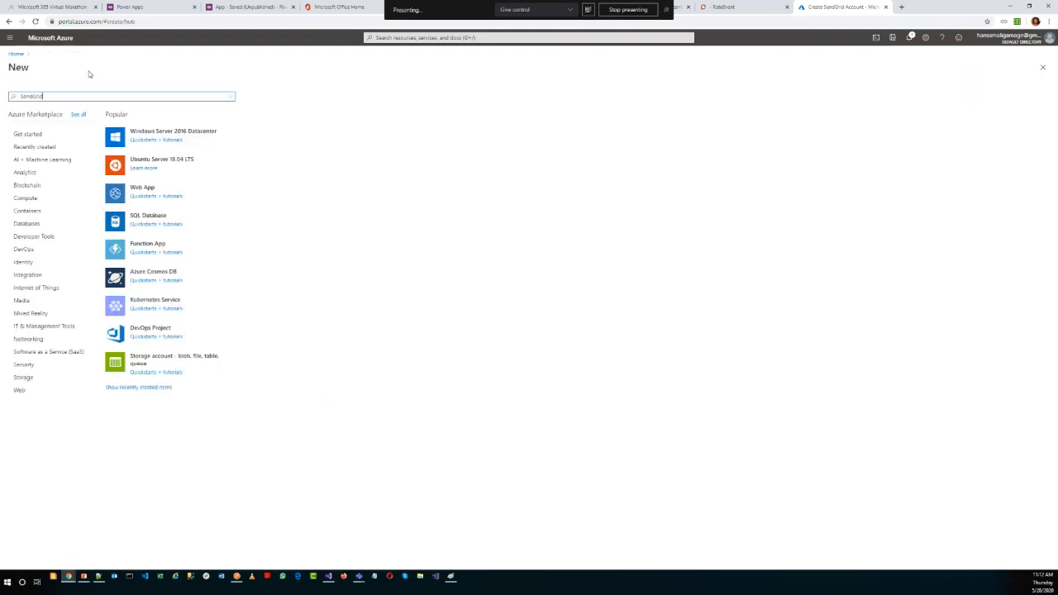
pyautogui.click(9, 38)
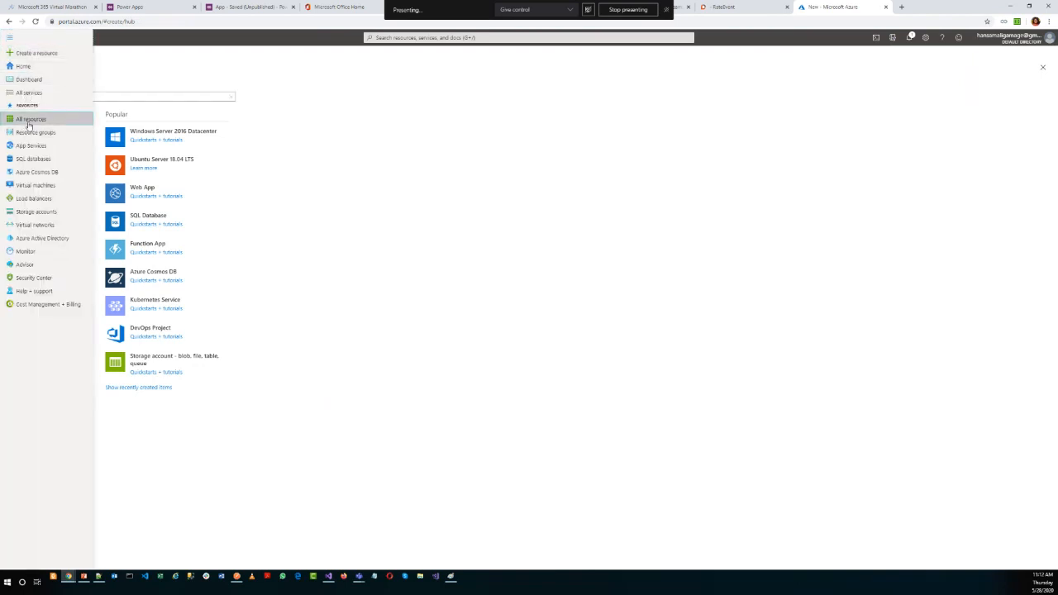
pyautogui.click(28, 120)
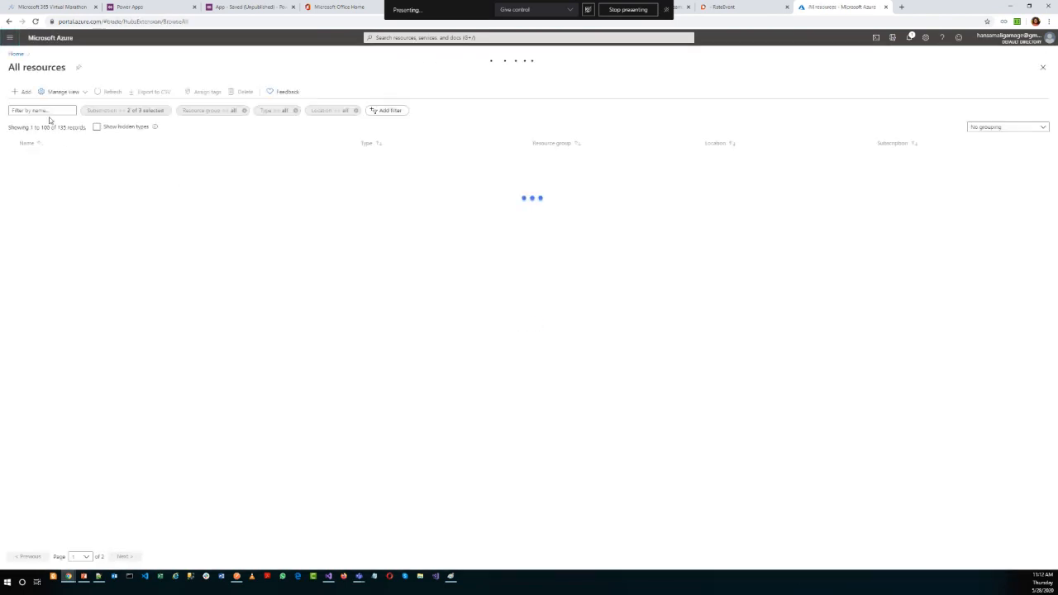
pyautogui.write('ke')
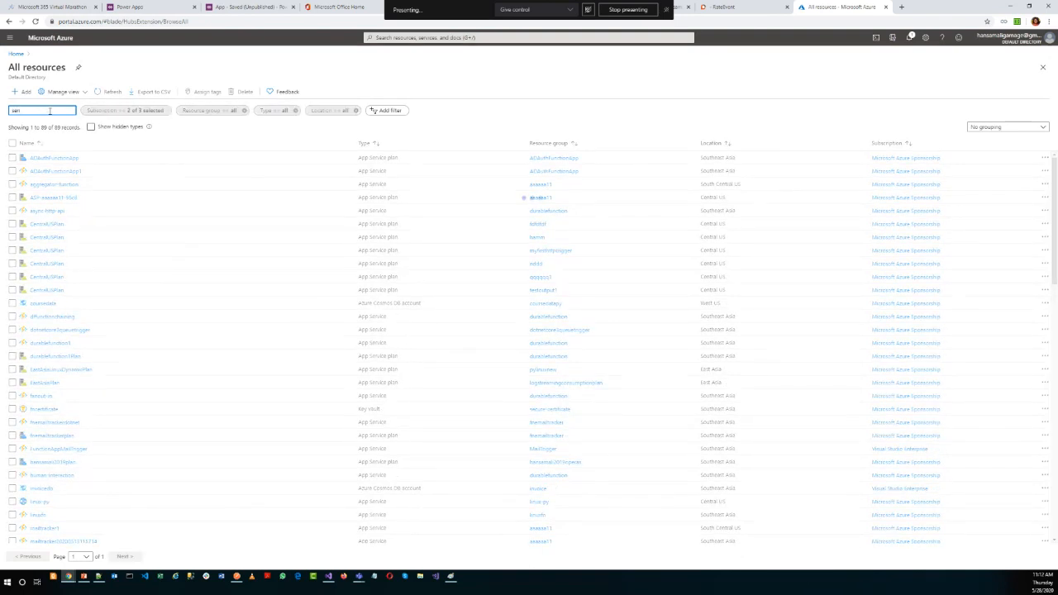
pyautogui.click(42, 158)
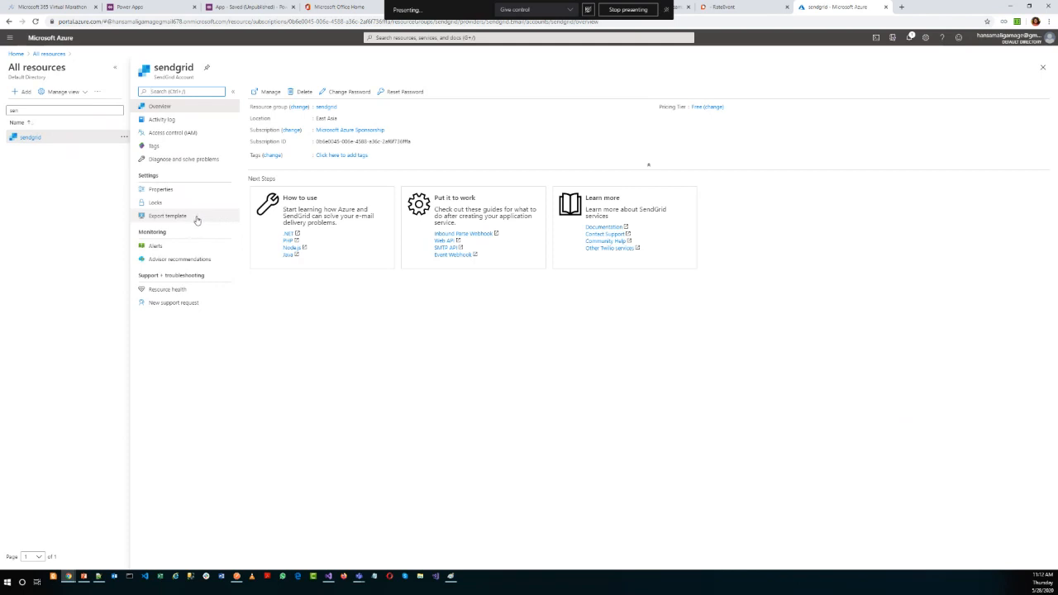
pyautogui.click(326, 106)
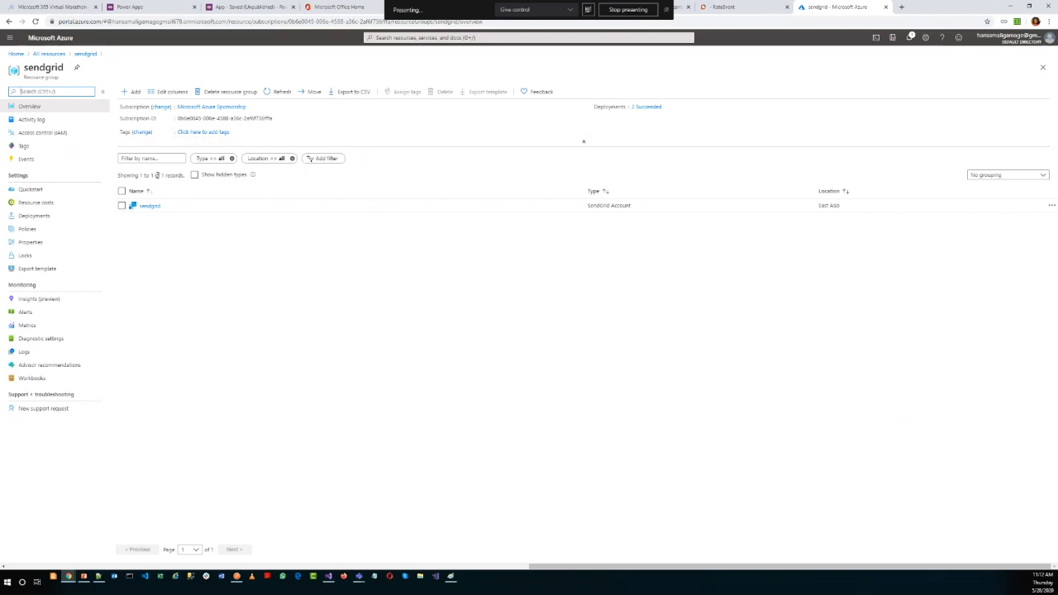
pyautogui.click(145, 206)
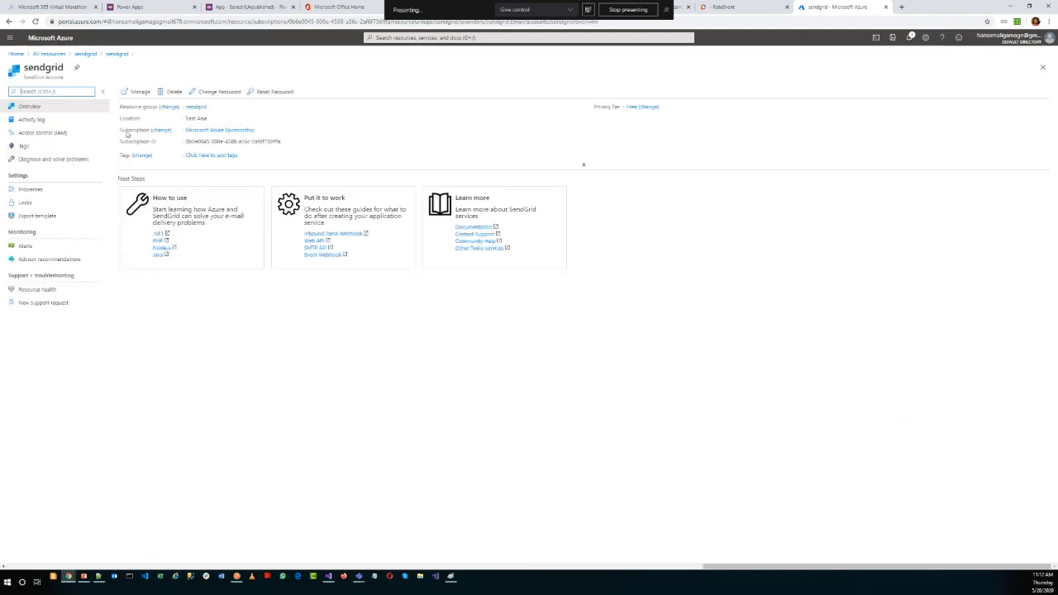
# Open the SendGrid management site for the account, show the API Keys settings page, and return to the Azure portal.
pyautogui.click(138, 94)
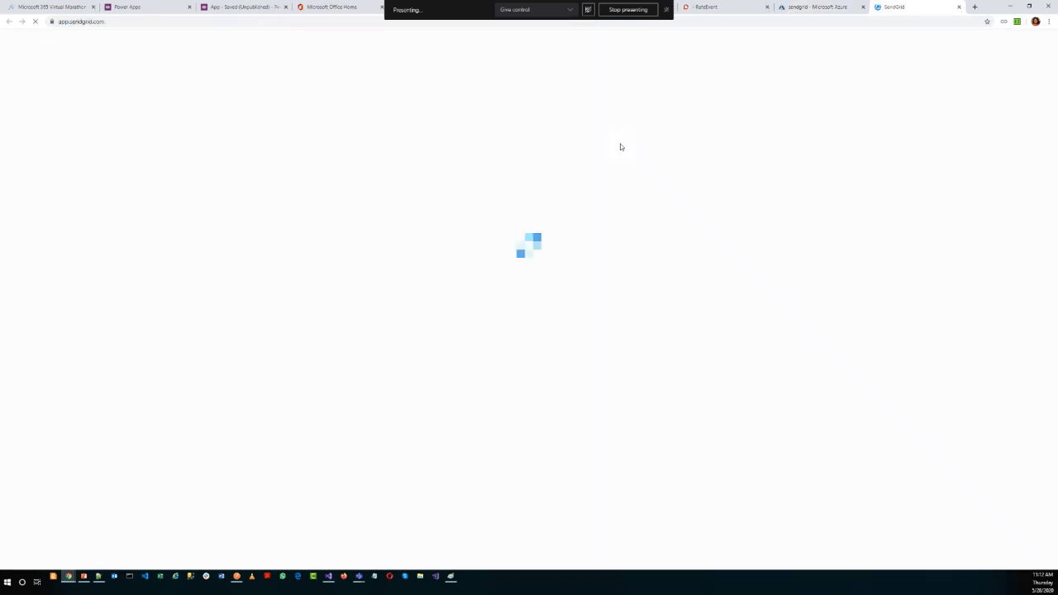
pyautogui.click(834, 10)
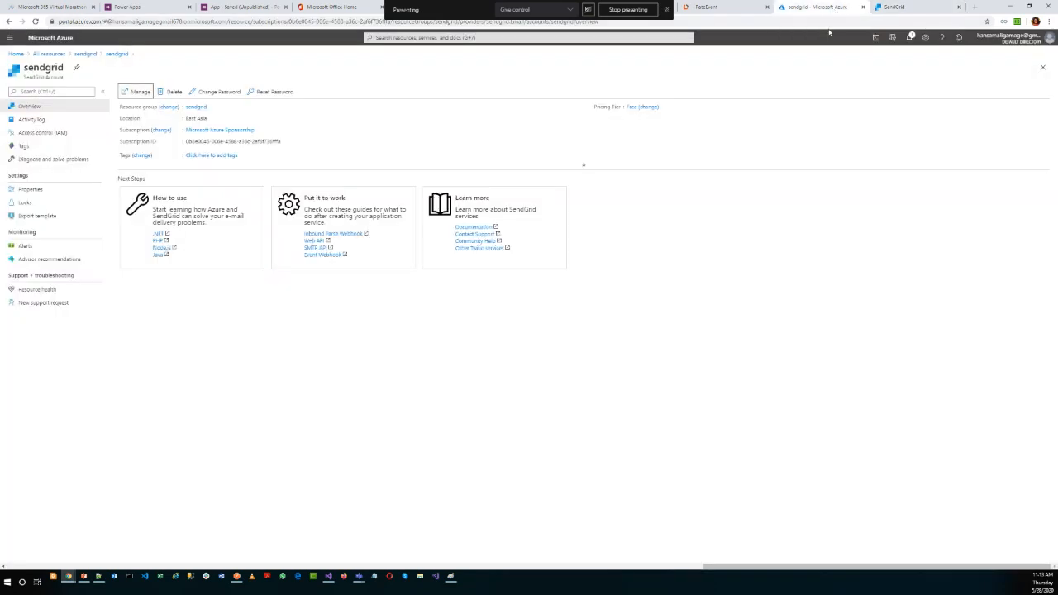
pyautogui.click(897, 7)
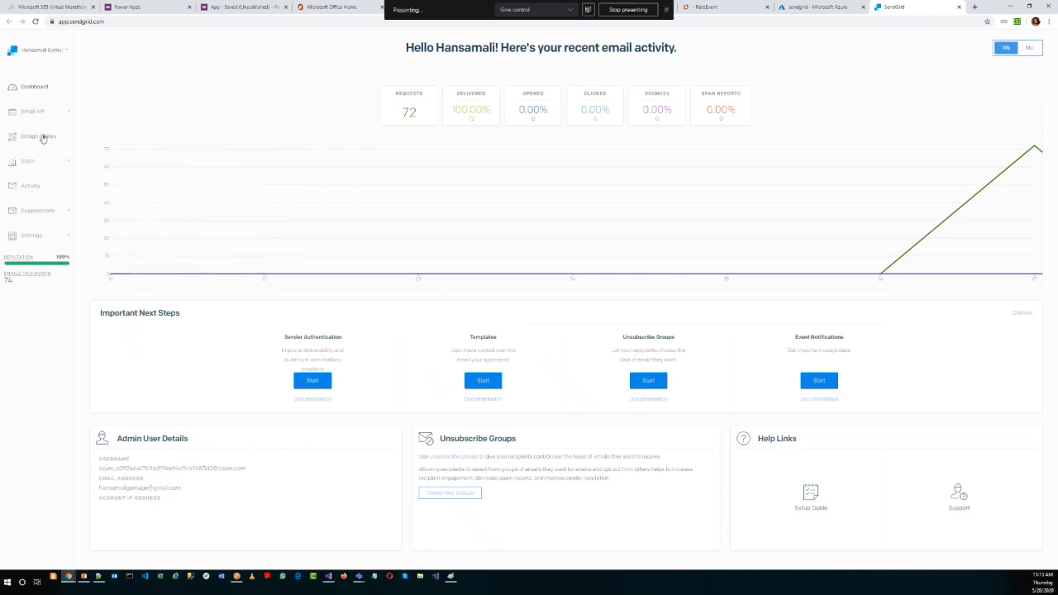
pyautogui.click(67, 239)
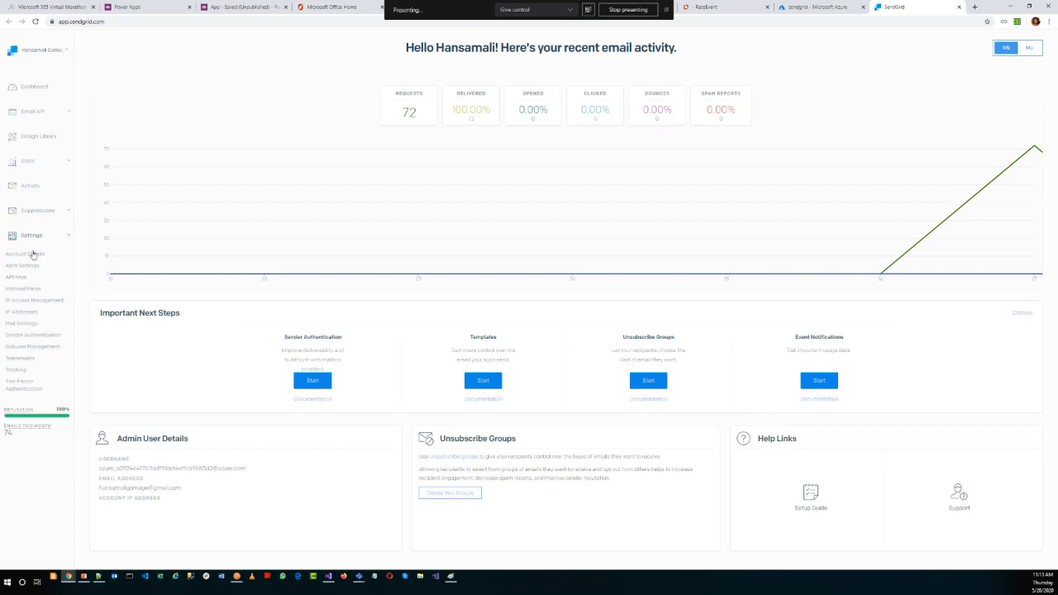
pyautogui.click(16, 277)
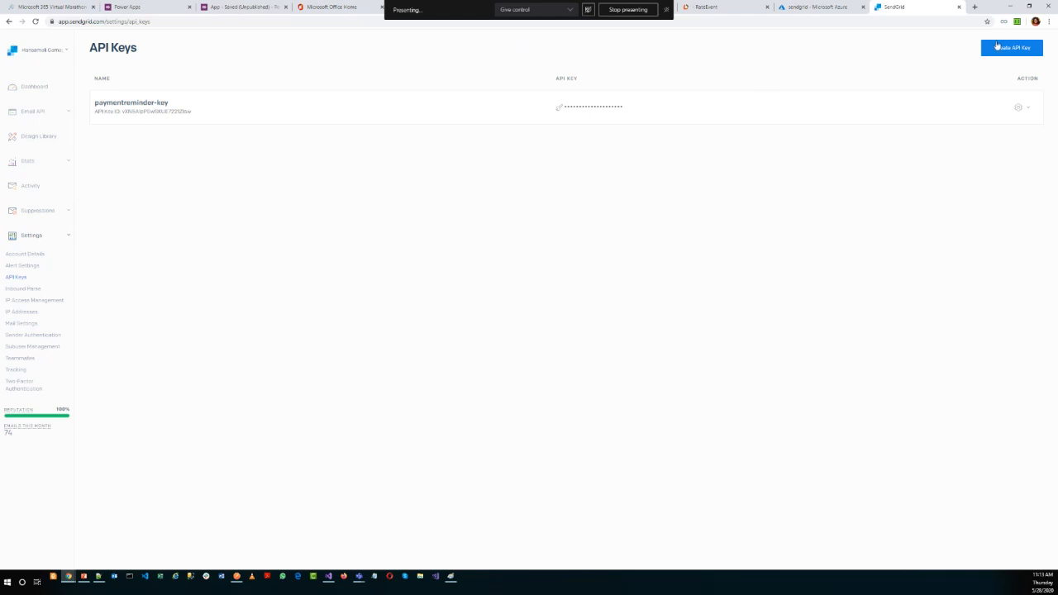
pyautogui.click(826, 9)
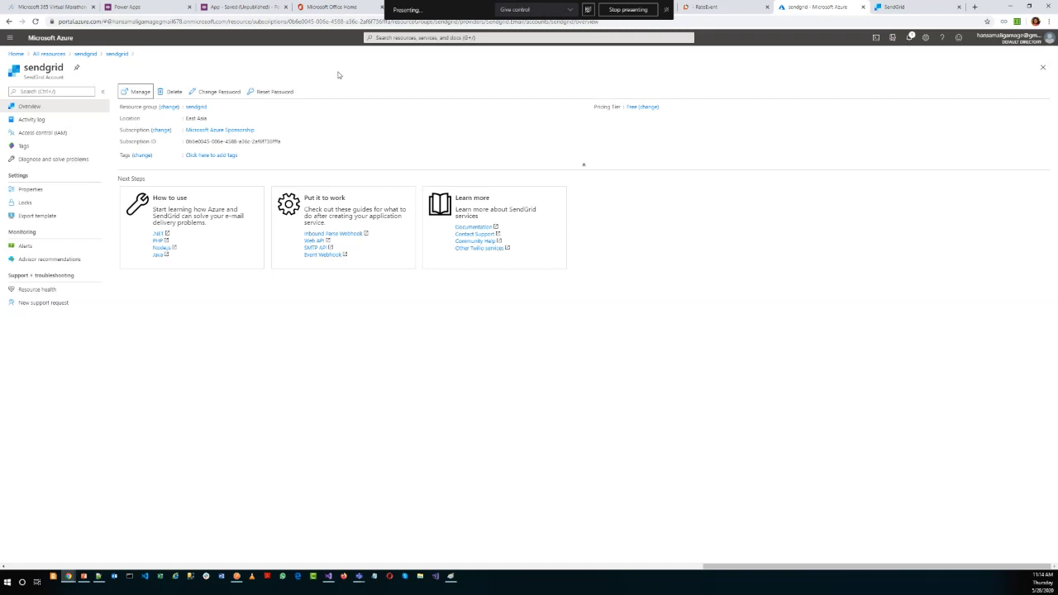
# Switch to Visual Studio, show local.settings.json, and open ExcelHelper.cs from the paymentreminder project.
pyautogui.click(329, 576)
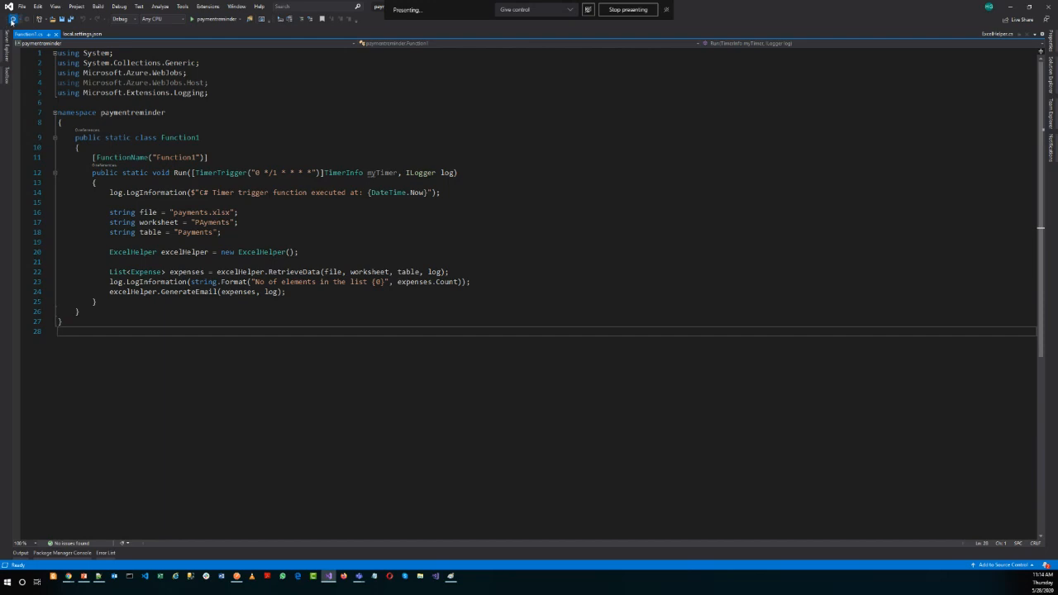
pyautogui.click(12, 20)
pyautogui.click(1050, 74)
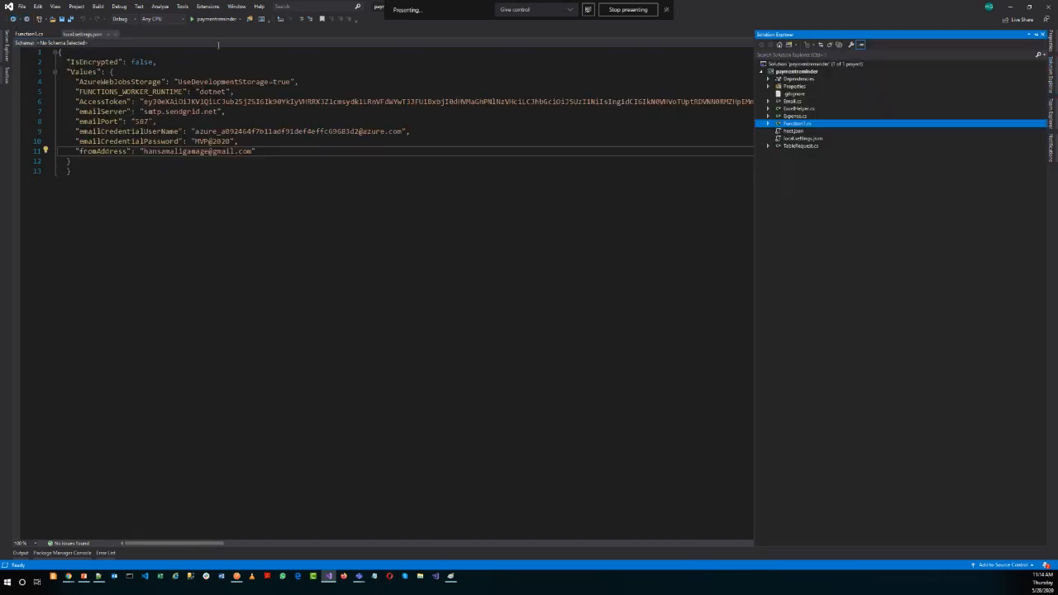
pyautogui.doubleClick(799, 108)
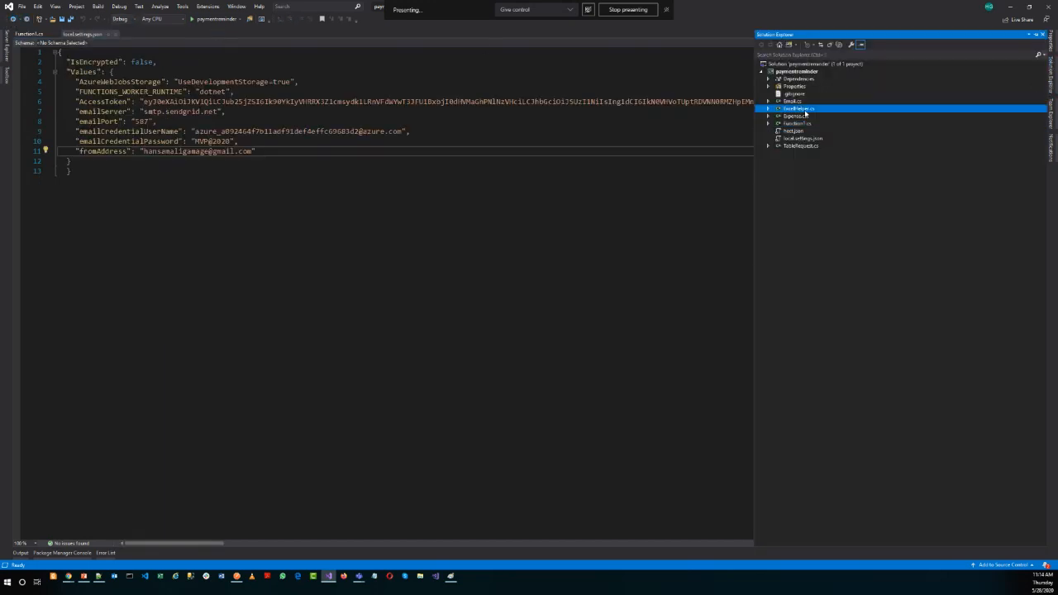
pyautogui.click(501, 225)
# Highlight the SMTP client setup lines in EmailClientBuilder, and select the method name to show its call in GenerateEmail.
pyautogui.click(192, 164)
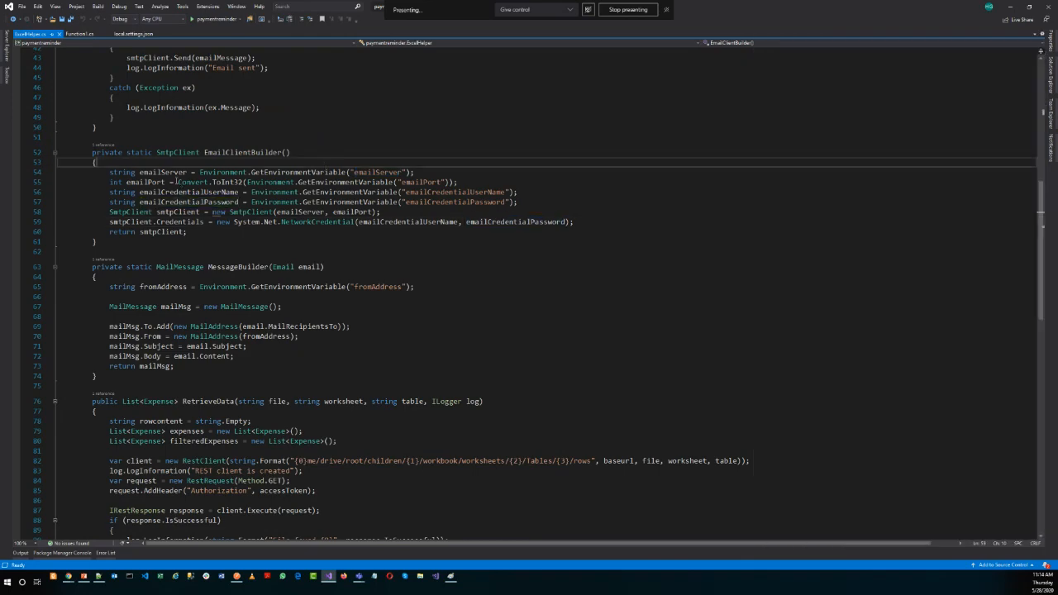
pyautogui.moveTo(105, 174); pyautogui.dragTo(576, 222)
pyautogui.scroll(7, 312, 282)
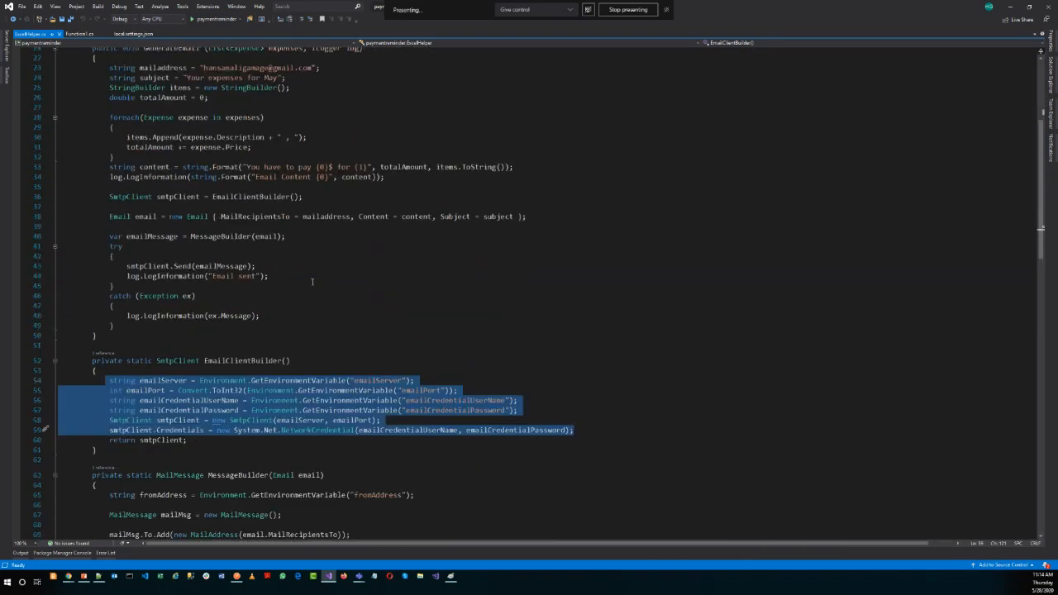
pyautogui.click(228, 360)
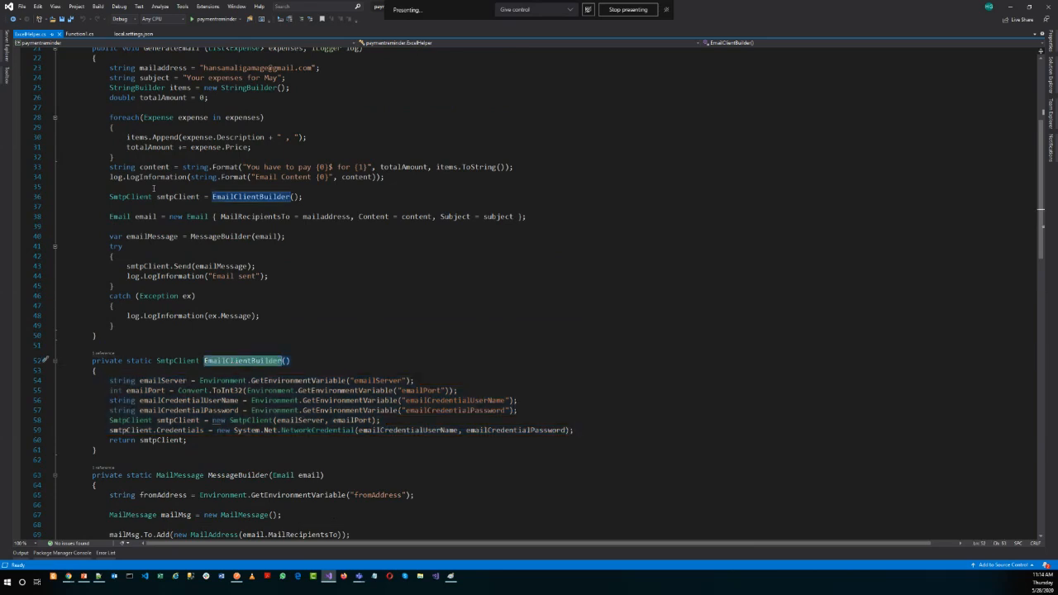
# Highlight the try-catch block that sends the email in GenerateEmail, and place the cursor in the MessageBuilder method signature.
pyautogui.click(181, 298)
pyautogui.moveTo(101, 246); pyautogui.dragTo(165, 335)
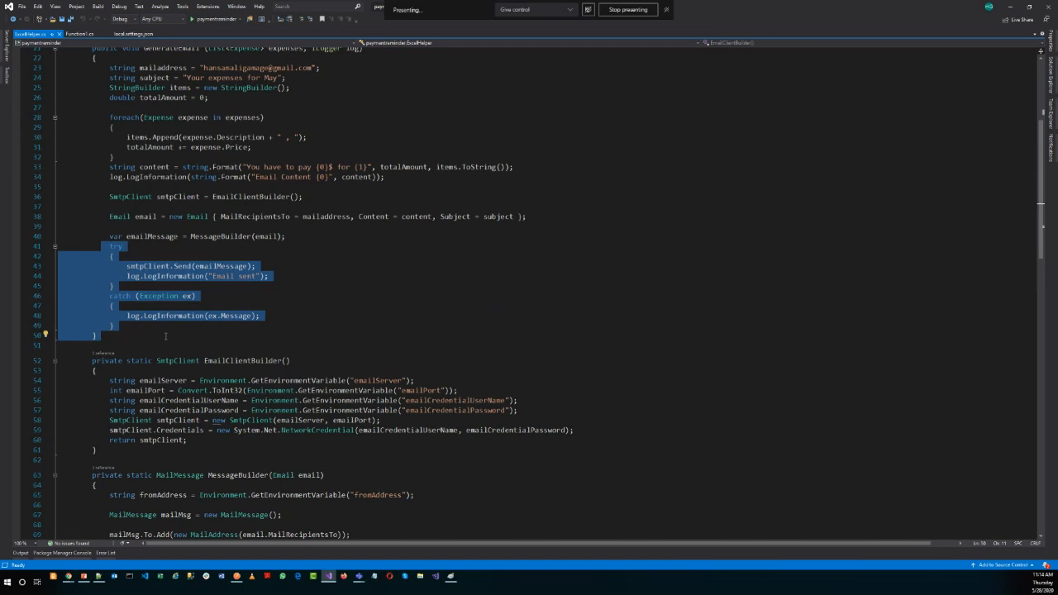
pyautogui.moveTo(158, 379); pyautogui.dragTo(157, 372)
pyautogui.click(183, 477)
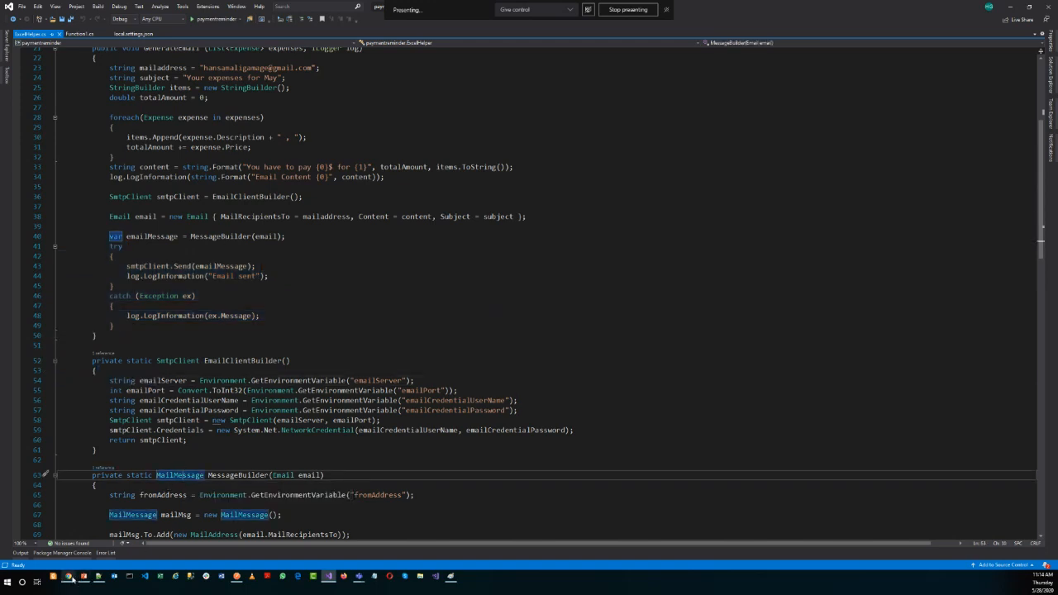
# Switch to the Chrome window with the Azure portal and open the GitHub home page in a new tab.
pyautogui.moveTo(68, 577)
pyautogui.click(64, 539)
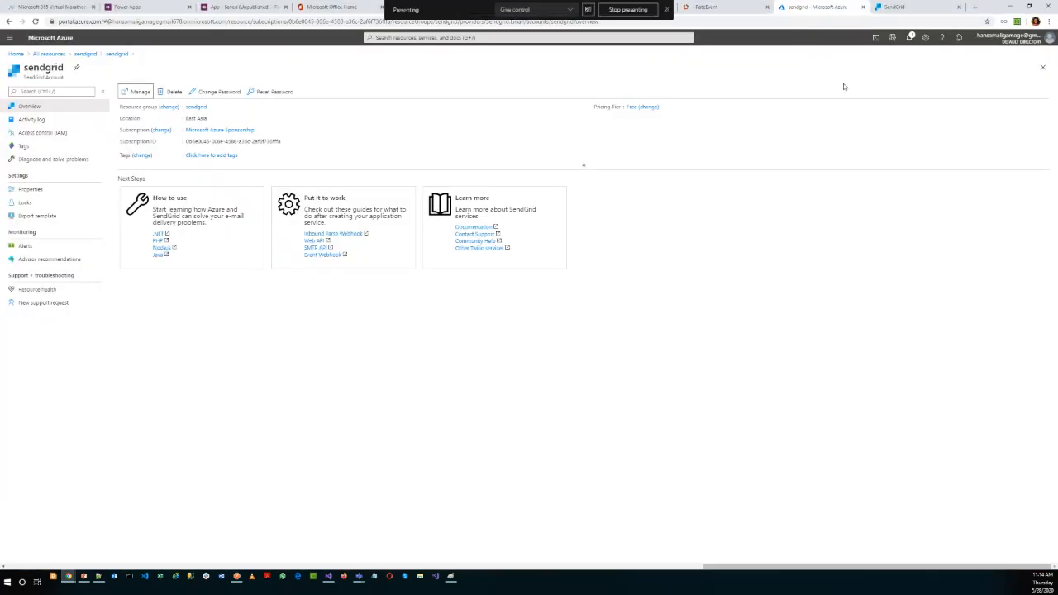
pyautogui.click(976, 7)
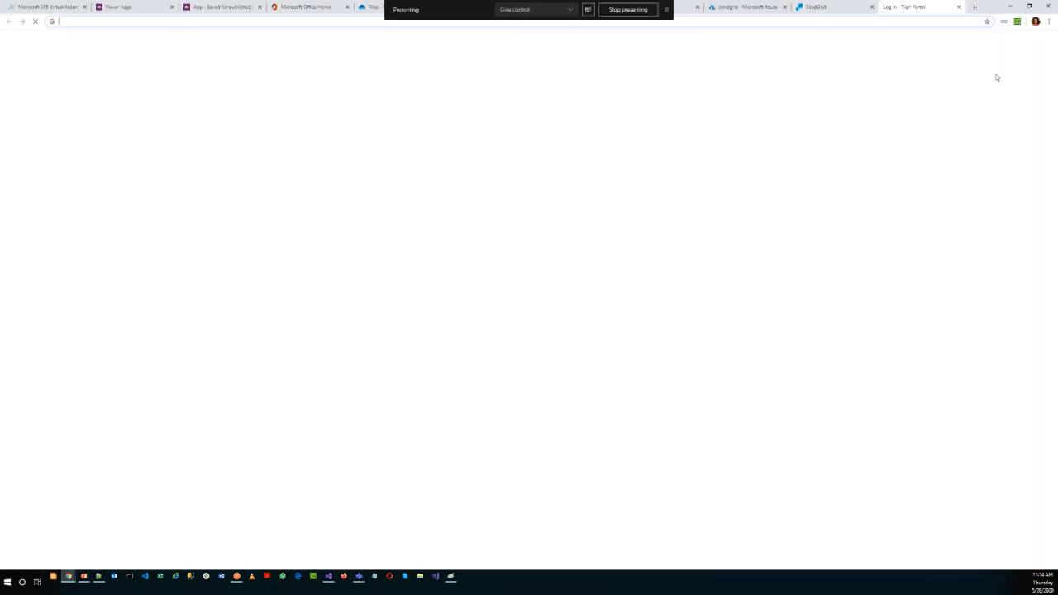
pyautogui.write('gi')
pyautogui.press('Return')
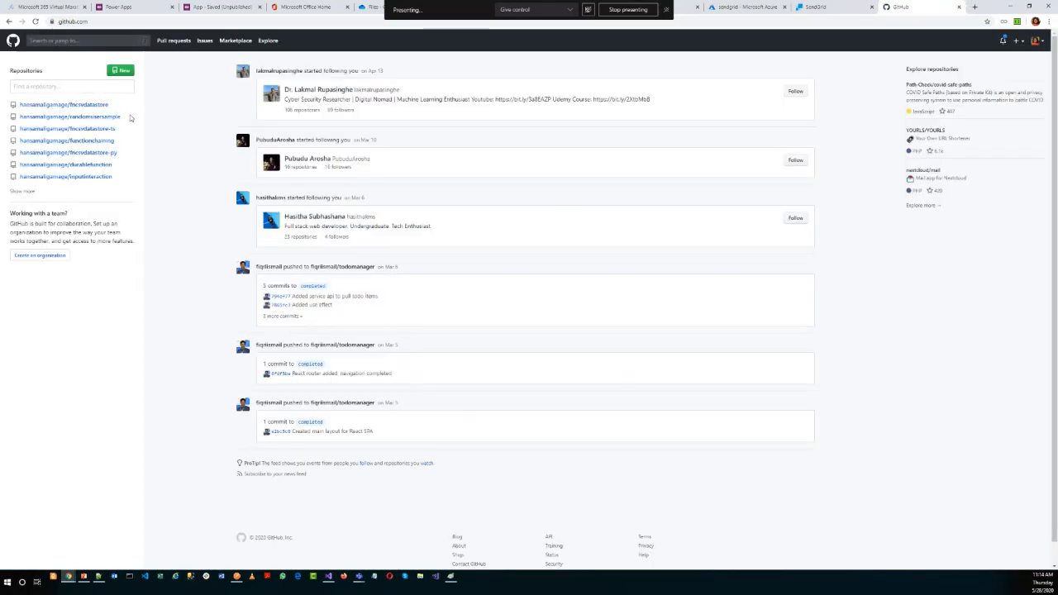
# Filter the repositories by "pay", open the paymentreminder repository, and look through its README code snippets.
pyautogui.click(67, 87)
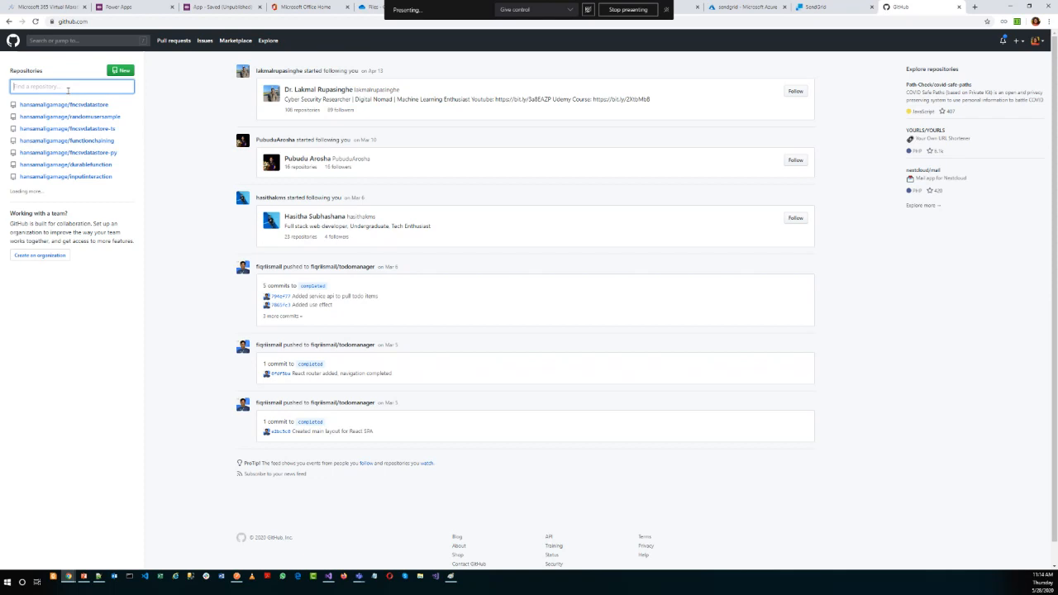
pyautogui.write('pay')
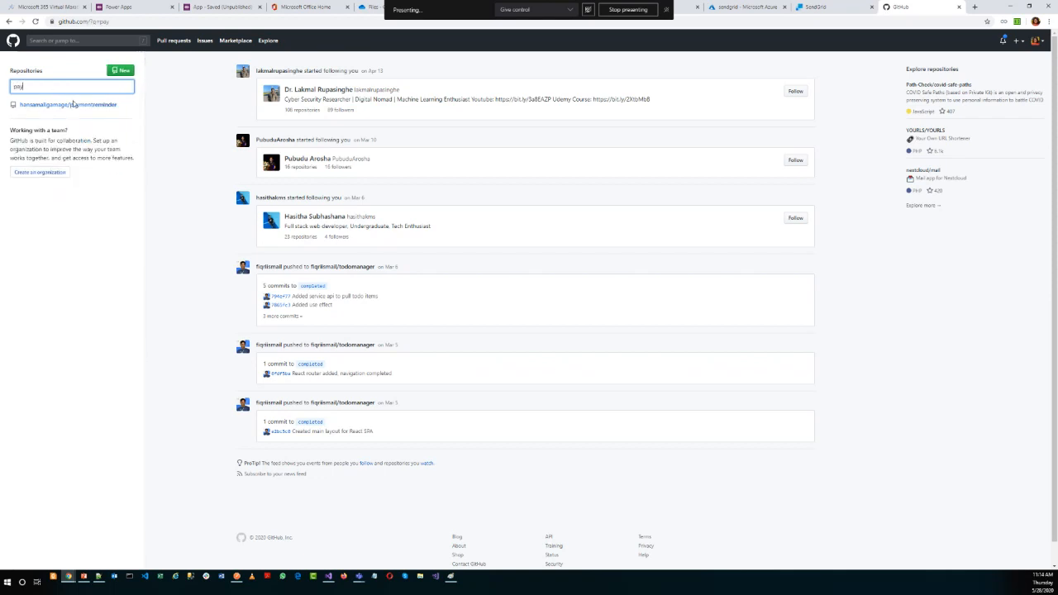
pyautogui.click(74, 106)
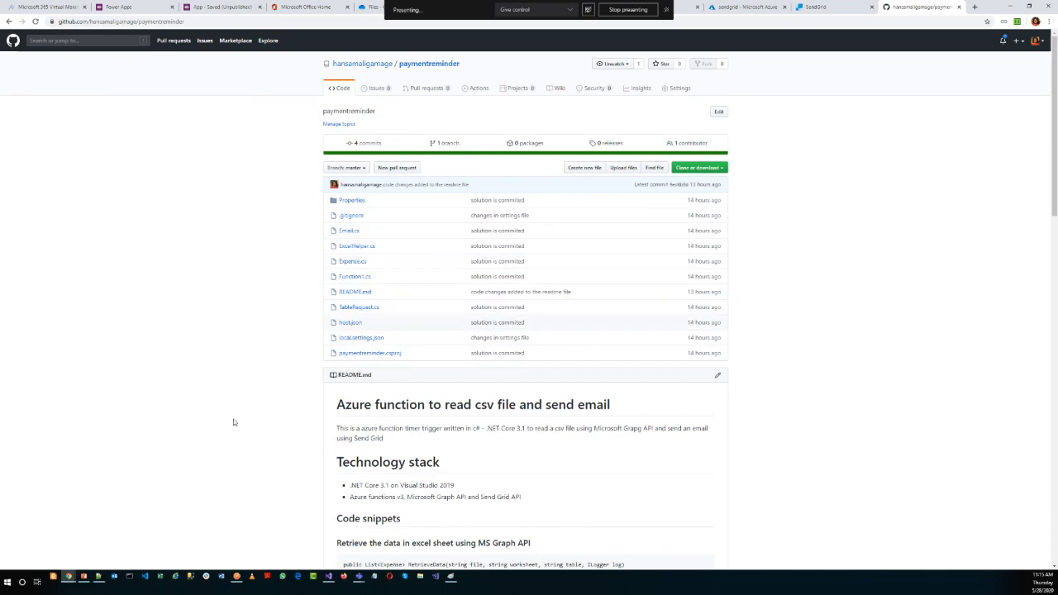
pyautogui.scroll(-20, 305, 369)
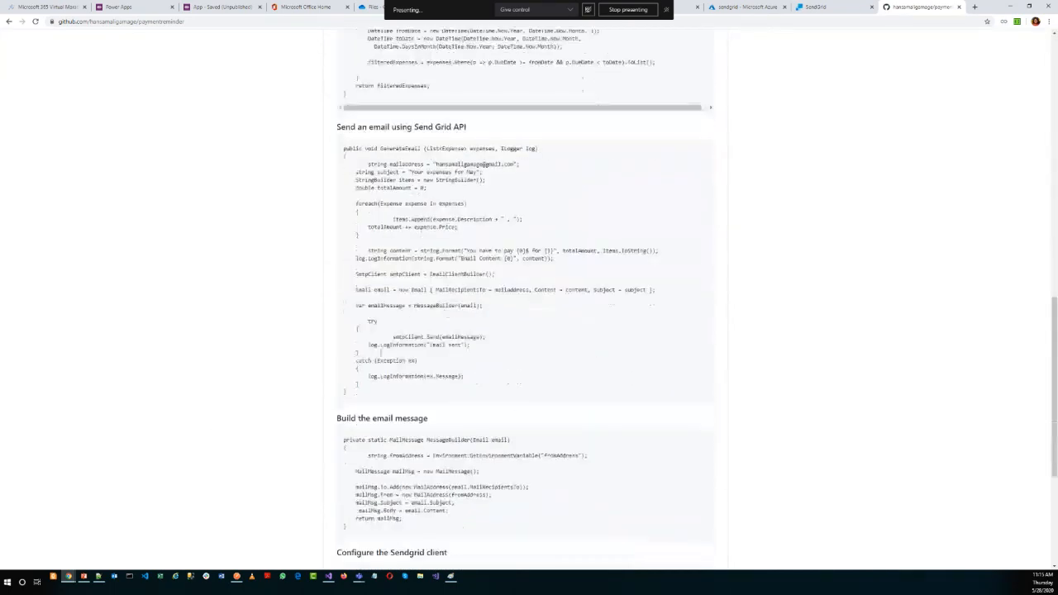
pyautogui.scroll(-2, 514, 389)
pyautogui.scroll(20, 538, 265)
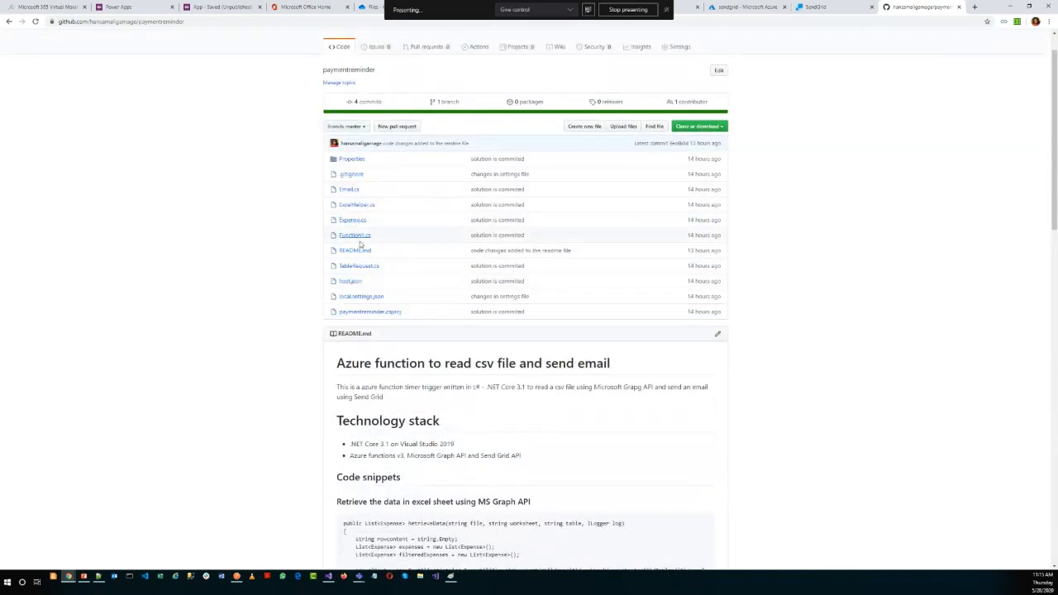
# View Function1.cs in the paymentreminder repository, return to the file list, and review the code in ExcelHelper.cs.
pyautogui.click(362, 237)
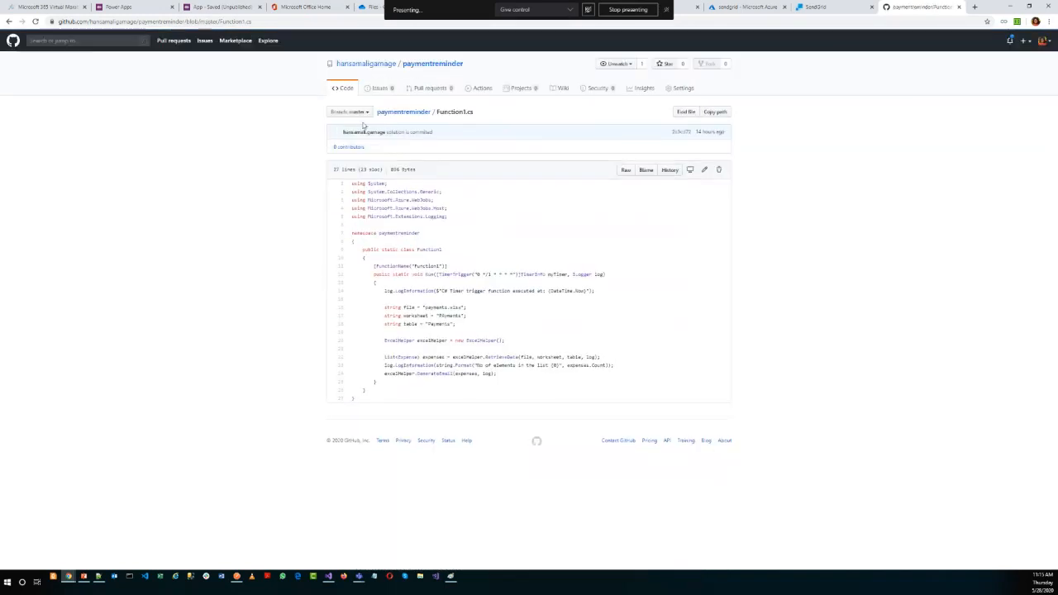
pyautogui.click(404, 113)
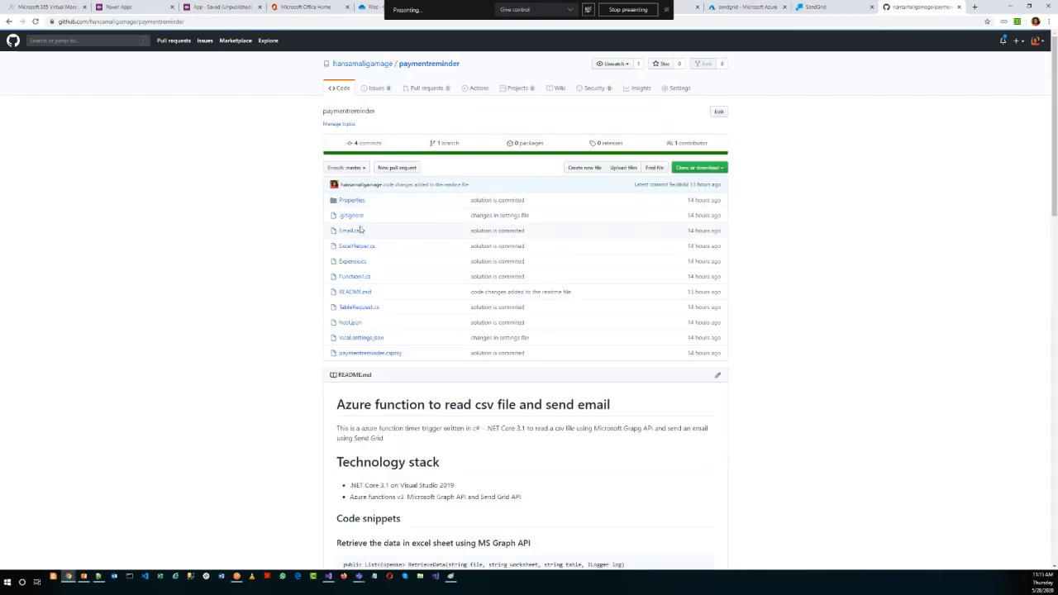
pyautogui.click(360, 247)
pyautogui.scroll(-10, 451, 332)
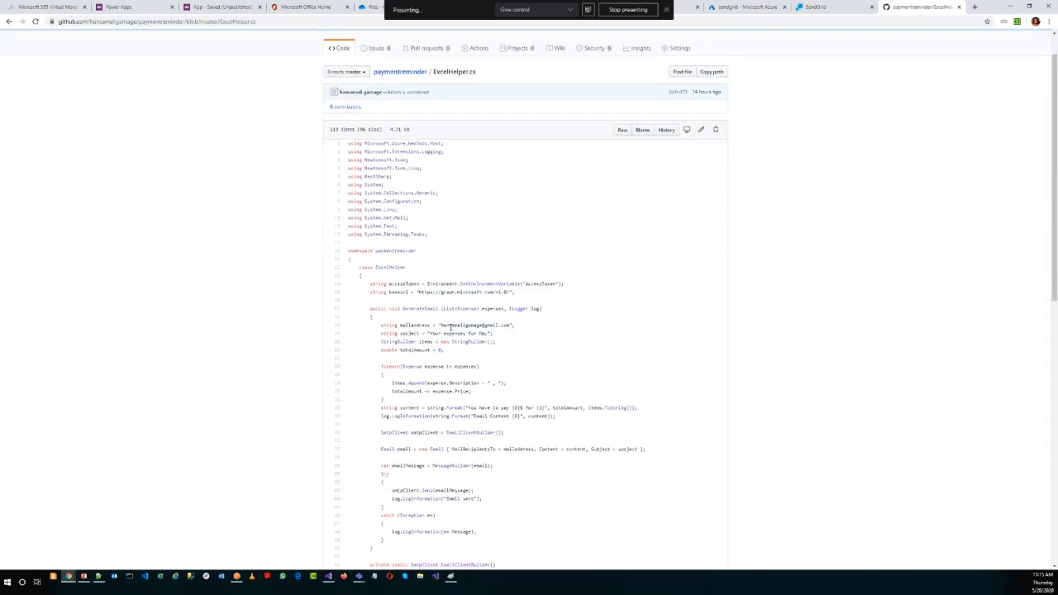
pyautogui.scroll(-4, 450, 332)
pyautogui.scroll(15, 537, 308)
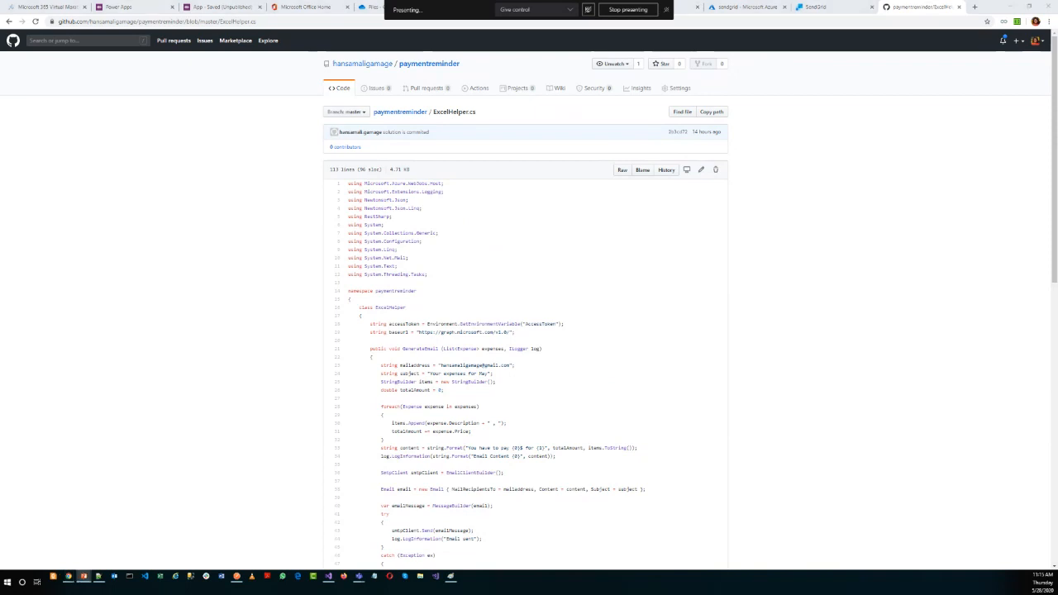
pyautogui.hotkey('alt', 'Tab')
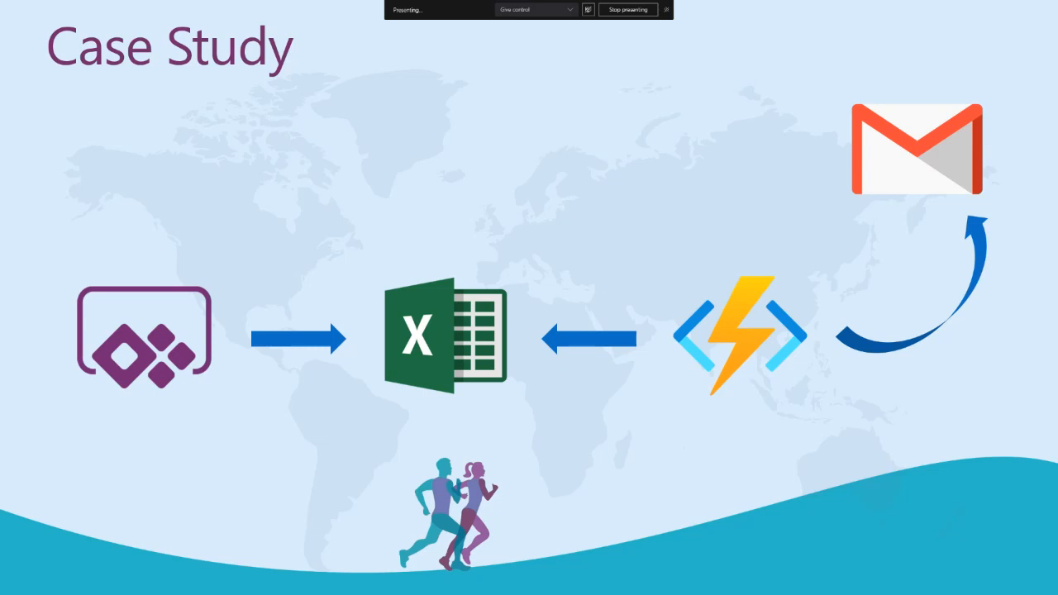
pyautogui.press('Right')
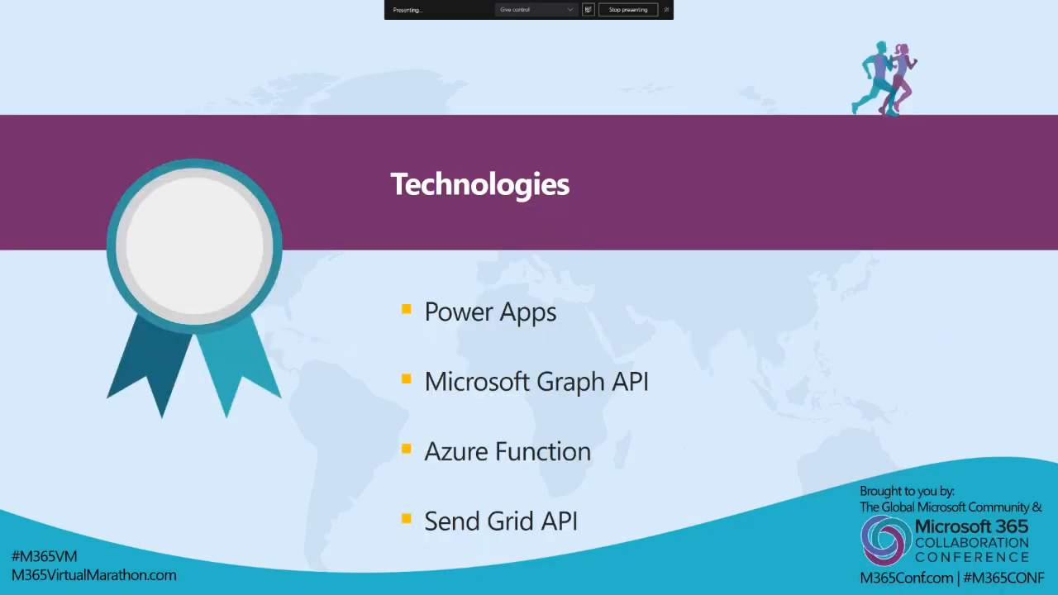
pyautogui.press('Right')
pyautogui.press('Right')
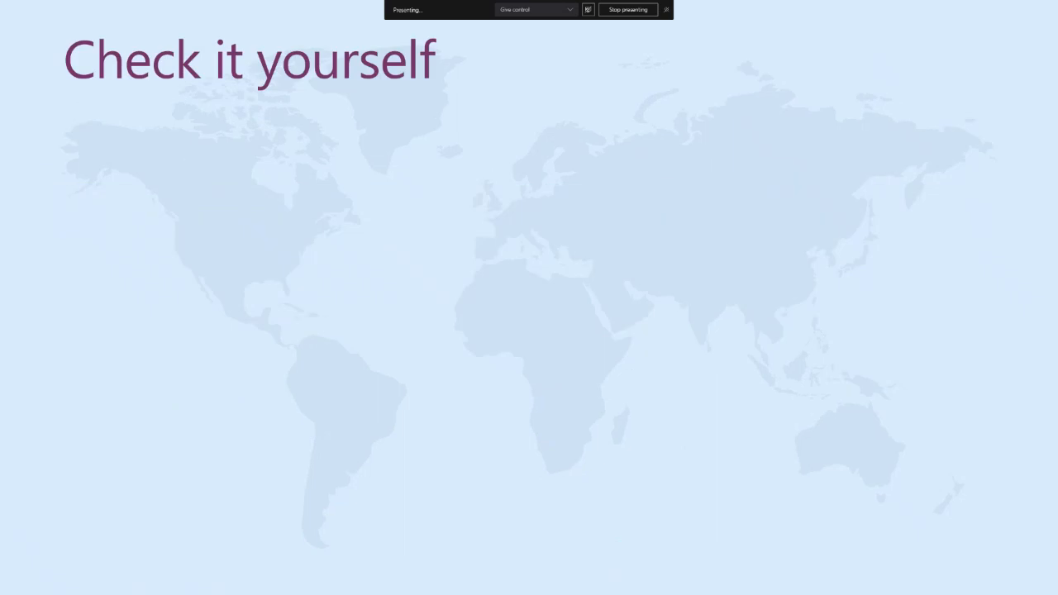
pyautogui.press('Right')
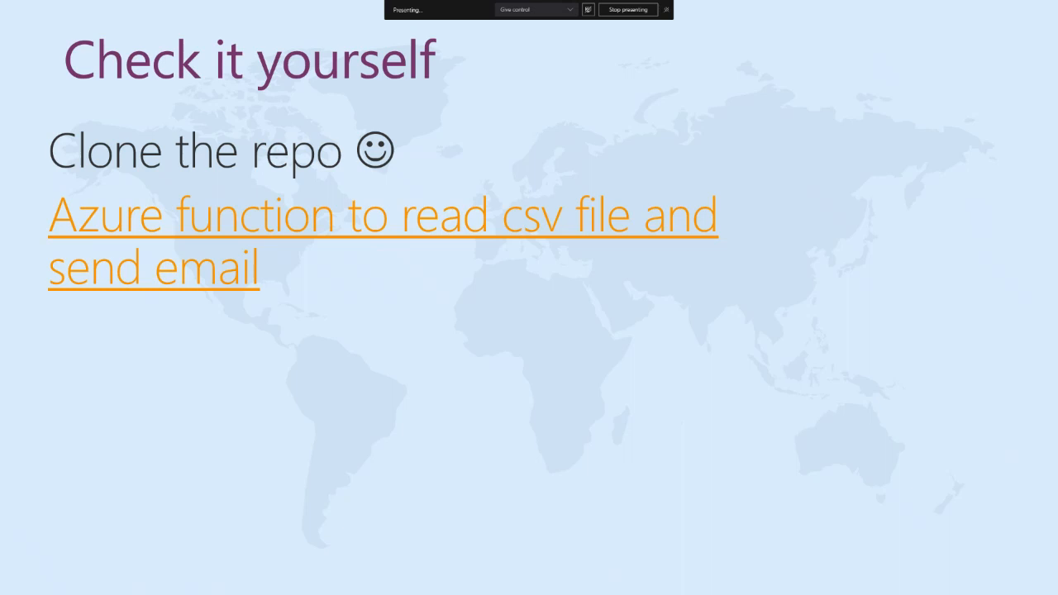
pyautogui.press('Right')
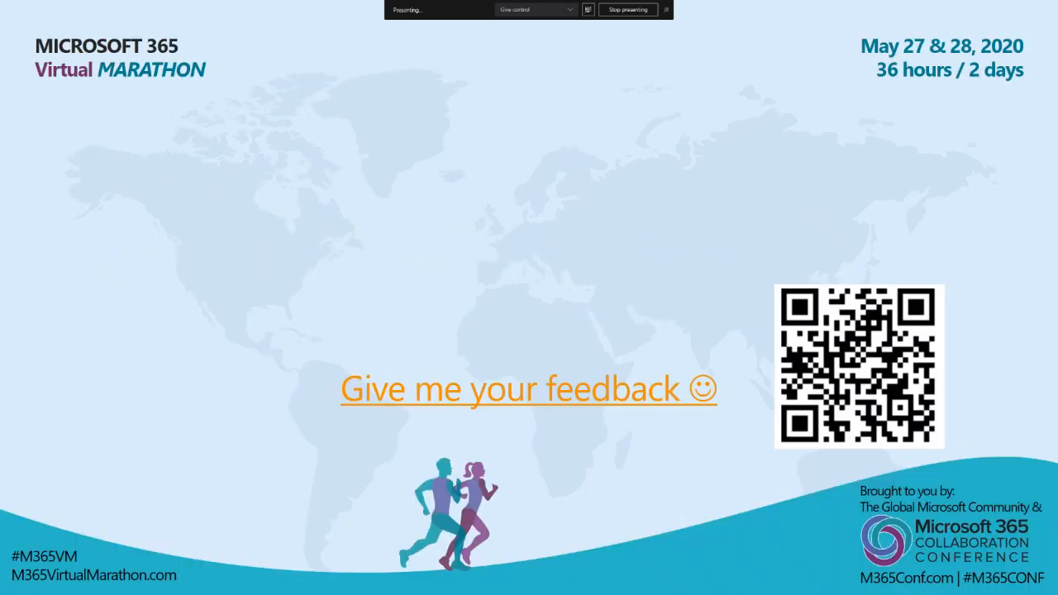